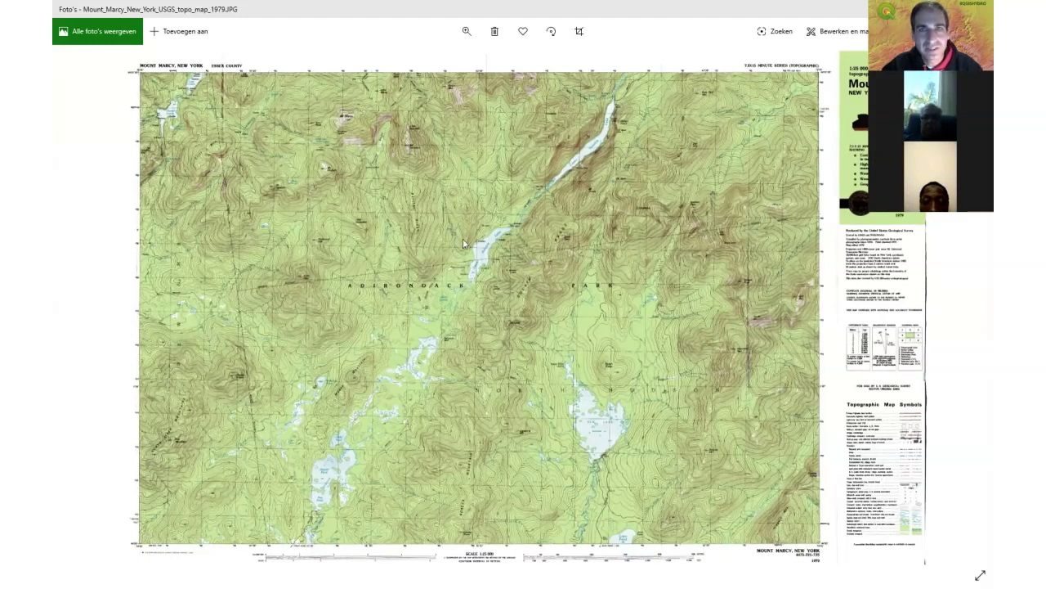
- Zoom in on the Mount Marcy topo map to its top-left title and corner coordinates
right_click(313, 188)
left_click(246, 177)
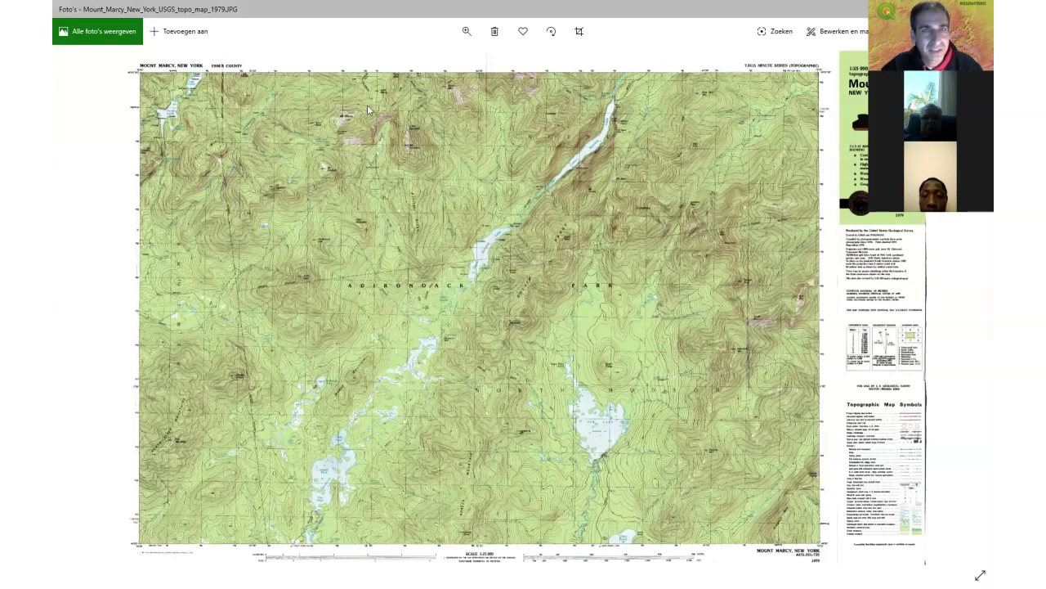
left_click(467, 31)
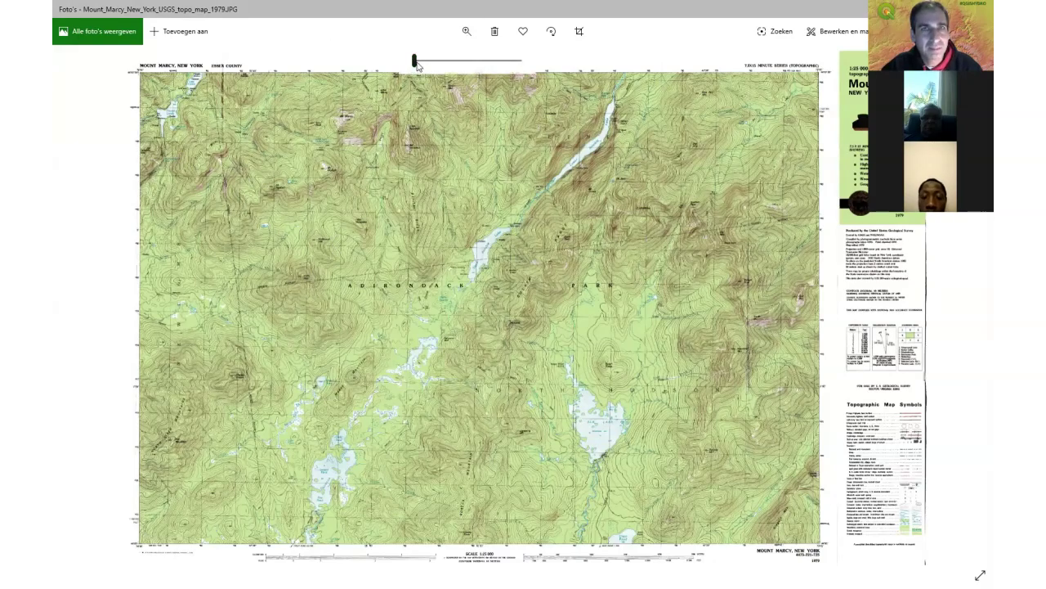
left_click_drag(415, 60, 427, 60)
scroll(422, 276, "up", 3)
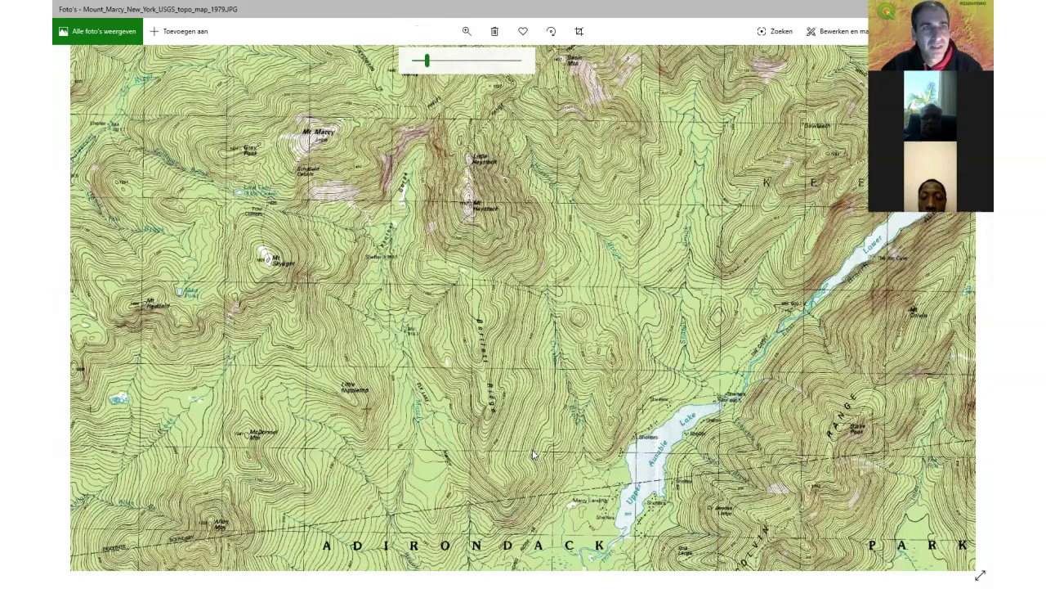
scroll(434, 374, "down", 3)
scroll(299, 324, "down", 2)
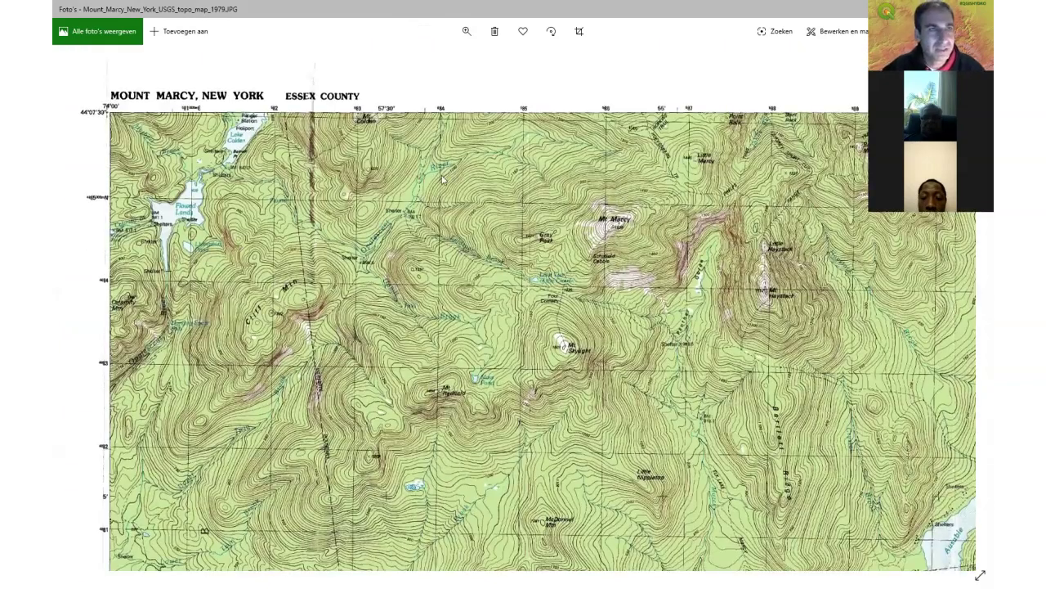
left_click(467, 31)
left_click_drag(429, 64, 434, 65)
scroll(355, 155, "down", 4)
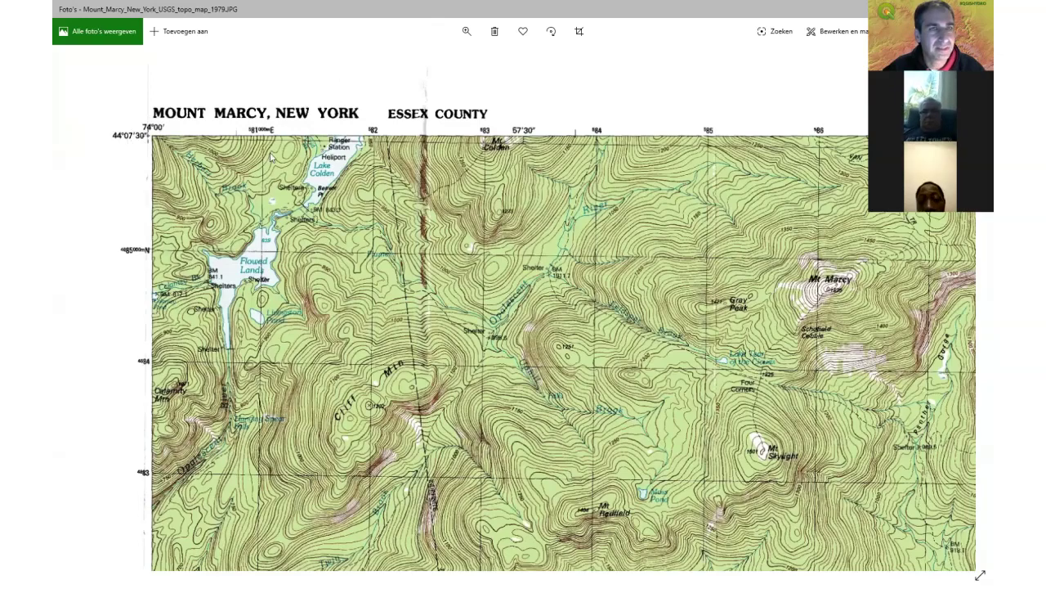
- Enlarge the map and follow its top edge right to the 73°45′ / 44°07′30″ corner
scroll(188, 142, "right", 3)
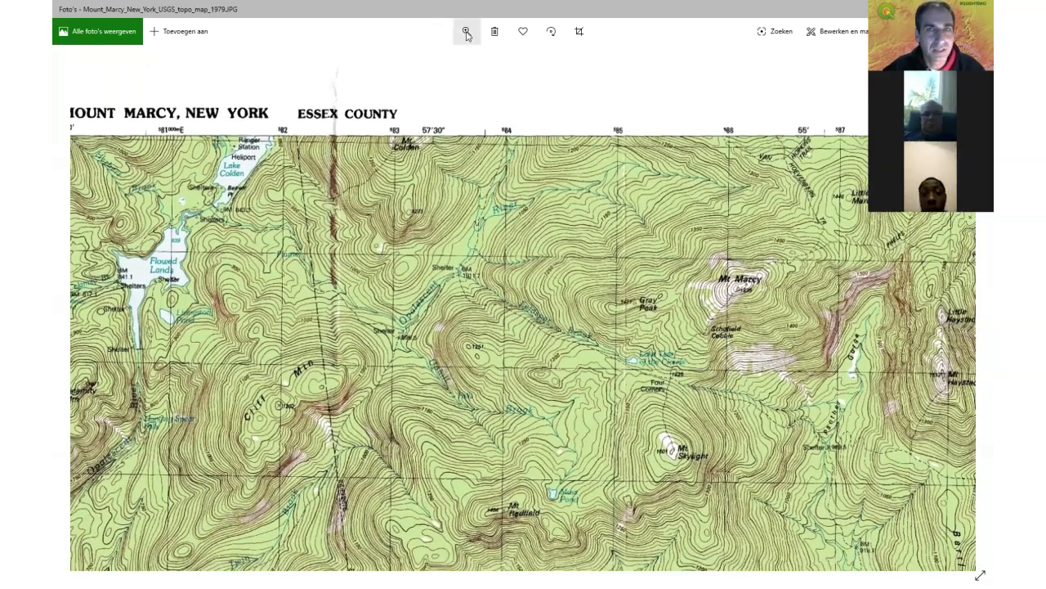
left_click(466, 31)
left_click_drag(436, 62, 474, 62)
scroll(150, 321, "left", 6)
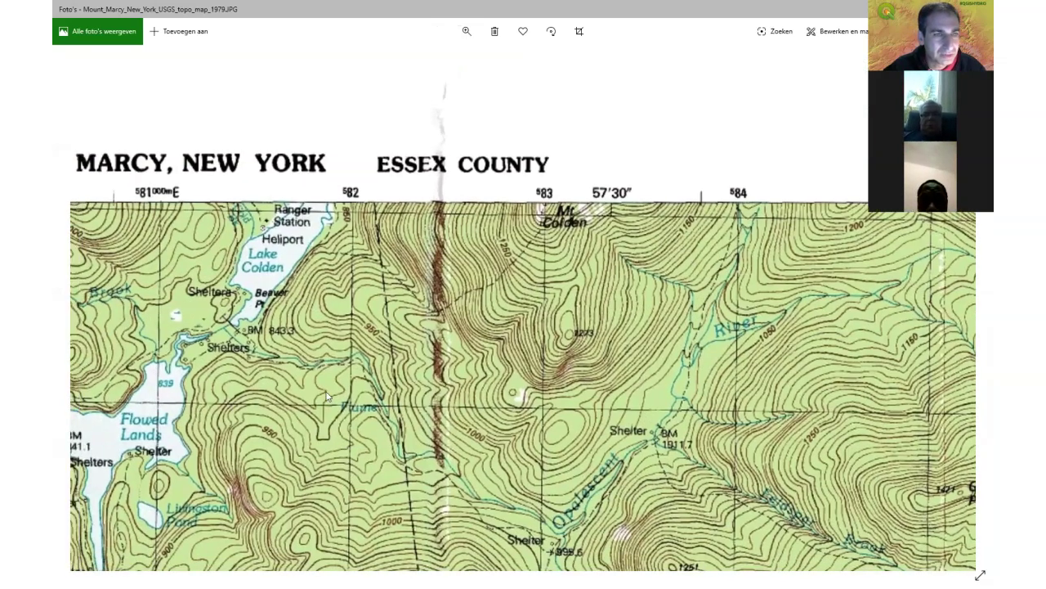
scroll(490, 338, "right", 3)
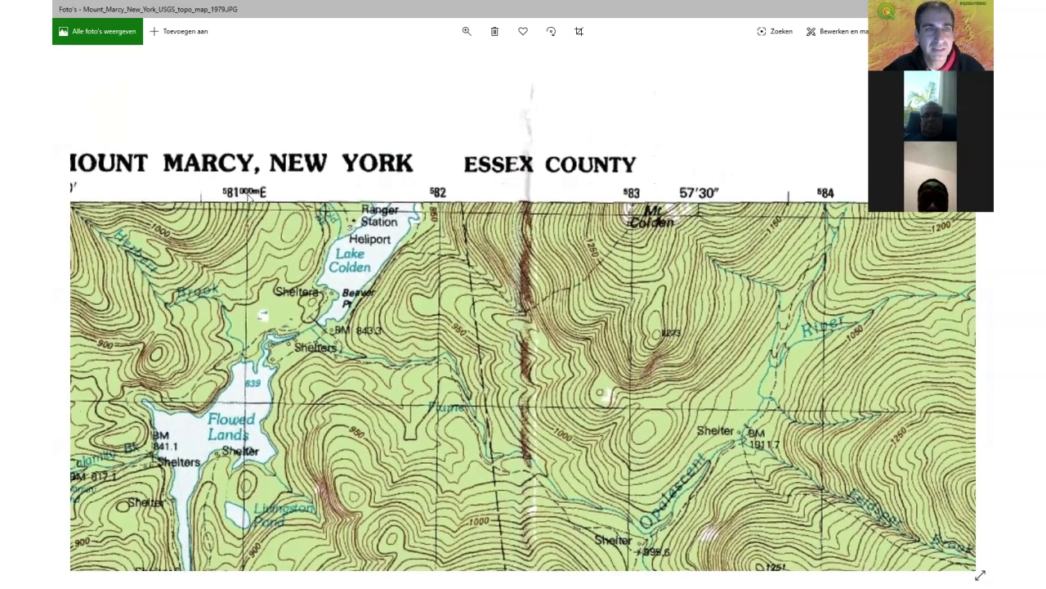
scroll(264, 202, "right", 3)
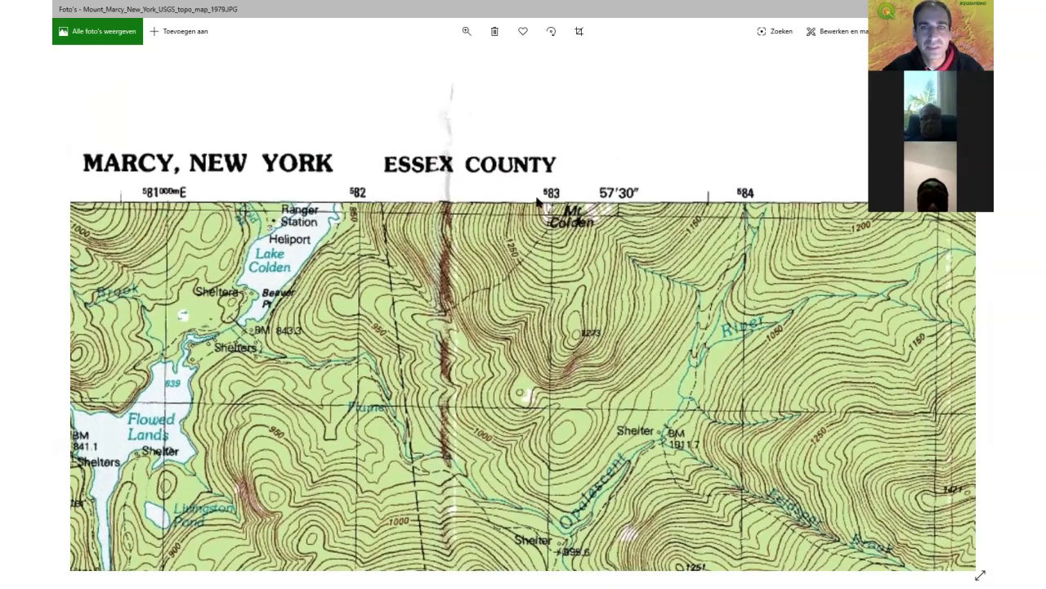
scroll(538, 202, "right", 10)
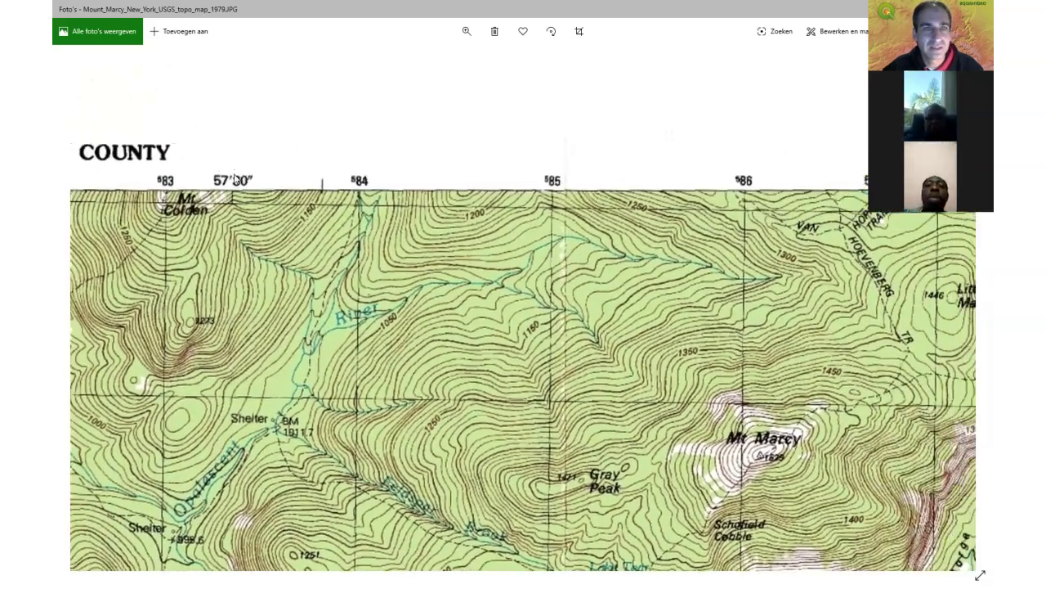
scroll(561, 183, "right", 15)
scroll(283, 189, "right", 20)
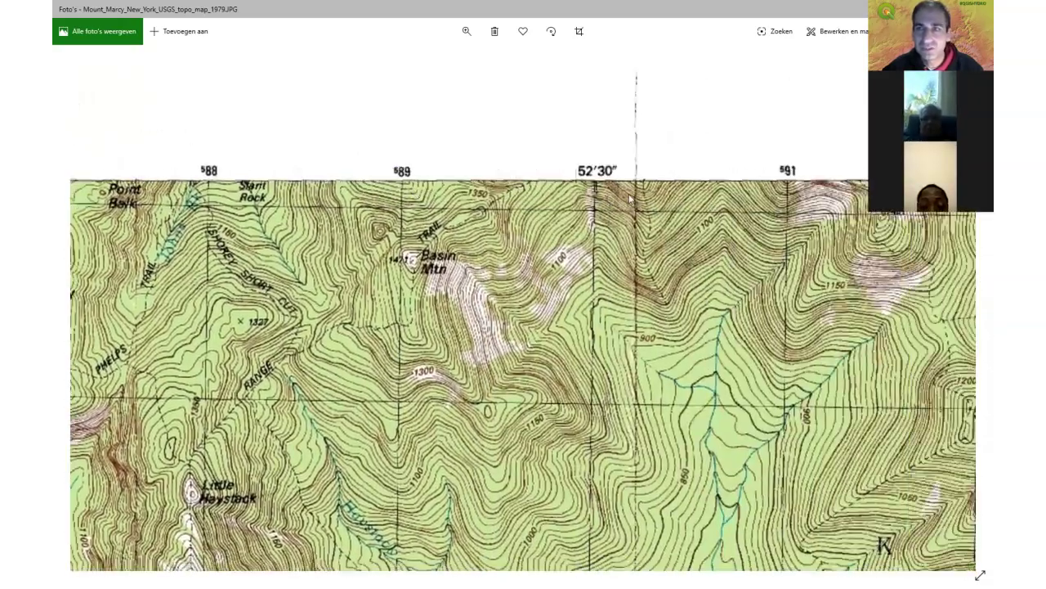
scroll(419, 190, "right", 15)
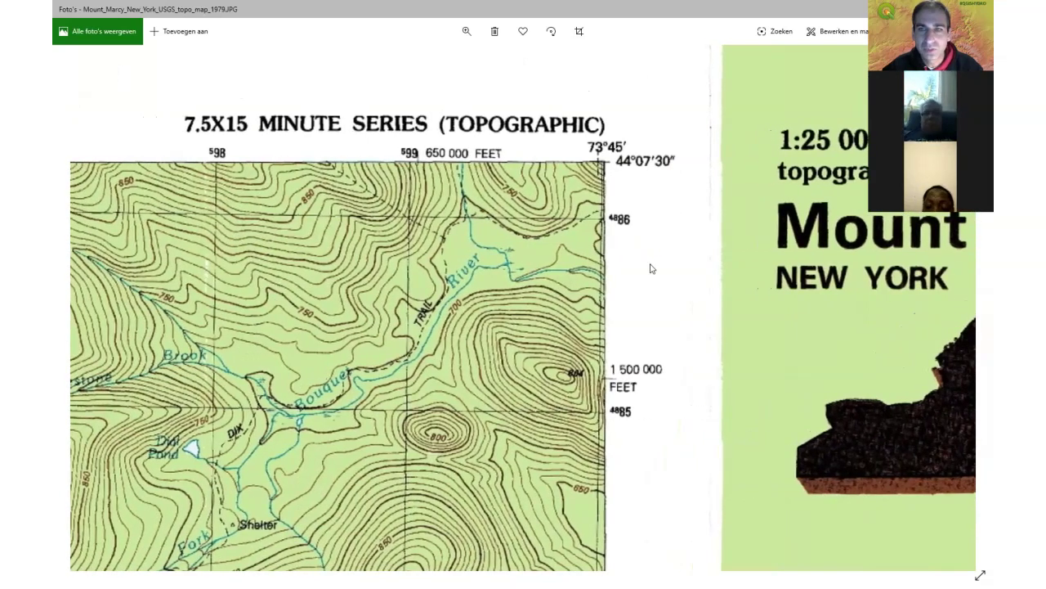
- Pan down the right margin to the USGS credit notes listing UTM zone 18 and the 1927 datum
left_click_drag(649, 267, 404, 164)
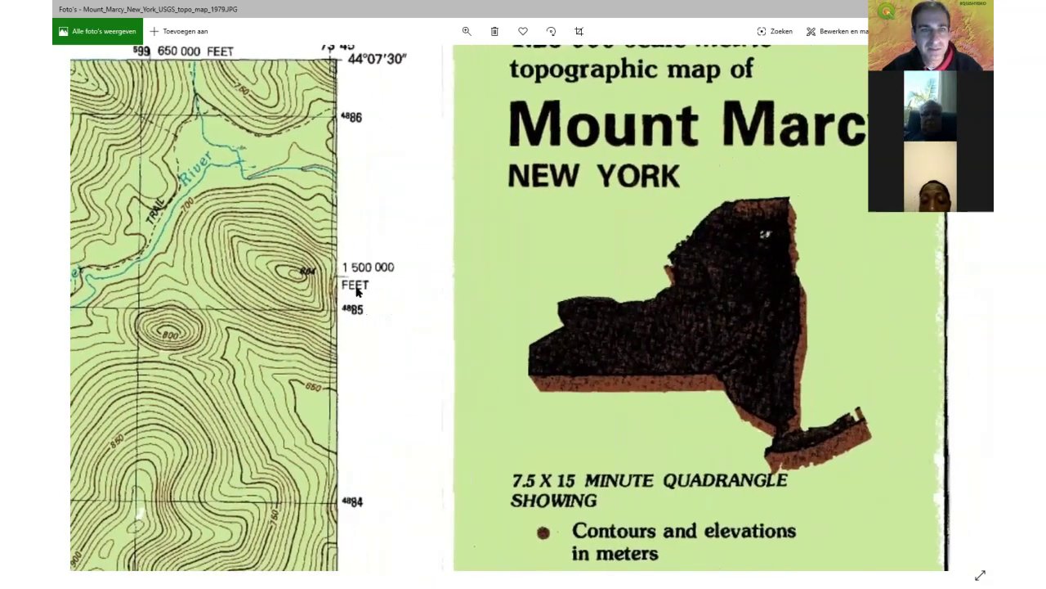
scroll(616, 387, "down", 5)
scroll(616, 387, "right", 2)
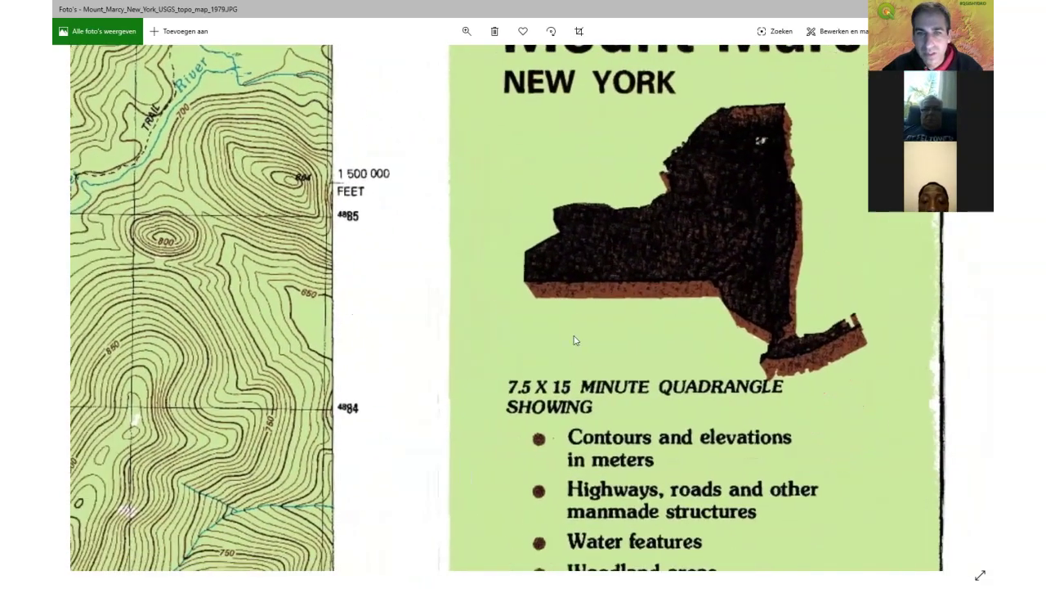
scroll(564, 260, "left", 3)
scroll(564, 260, "down", 1)
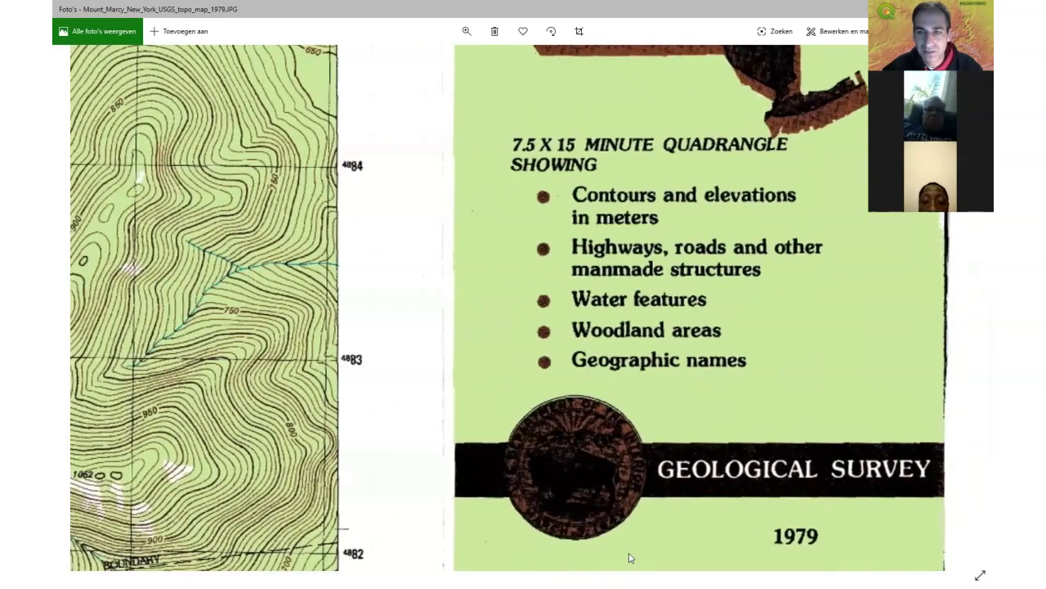
scroll(630, 557, "down", 10)
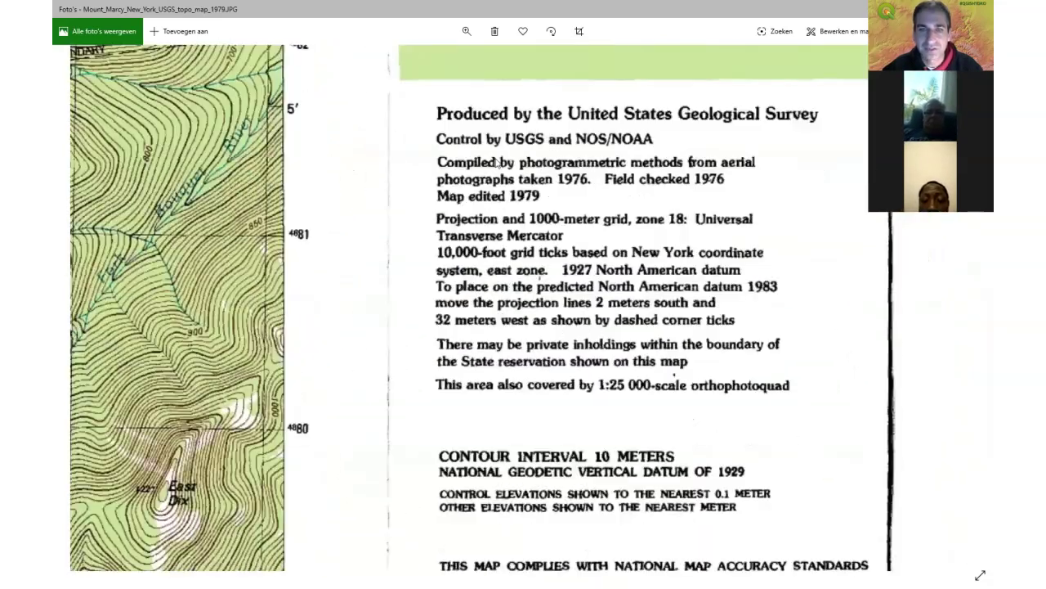
scroll(497, 163, "down", 3)
scroll(497, 162, "left", 3)
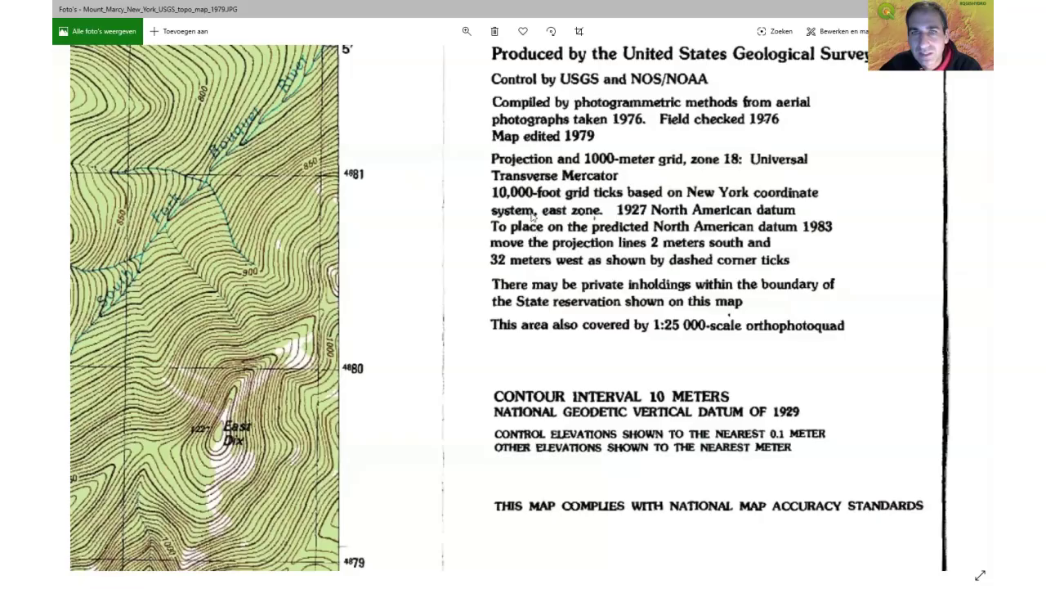
left_click_drag(520, 207, 690, 261)
left_click_drag(355, 138, 519, 452)
left_click_drag(458, 122, 500, 342)
mouse_move(556, 140)
left_mouse_down()
mouse_move(507, 158)
mouse_move(495, 376)
left_mouse_up()
left_click_drag(479, 90, 448, 204)
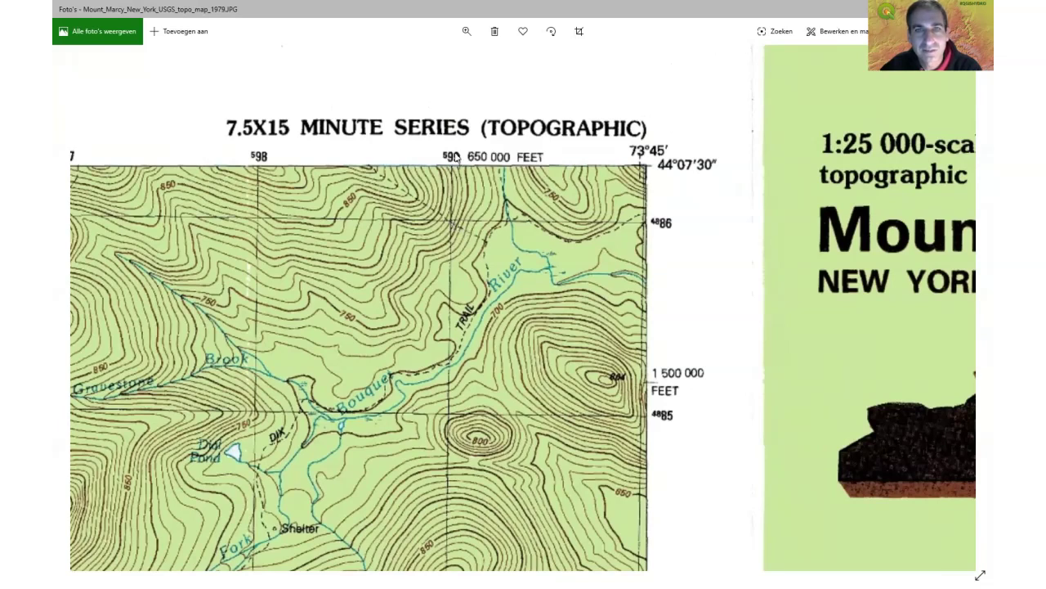
scroll(762, 344, "down", 10)
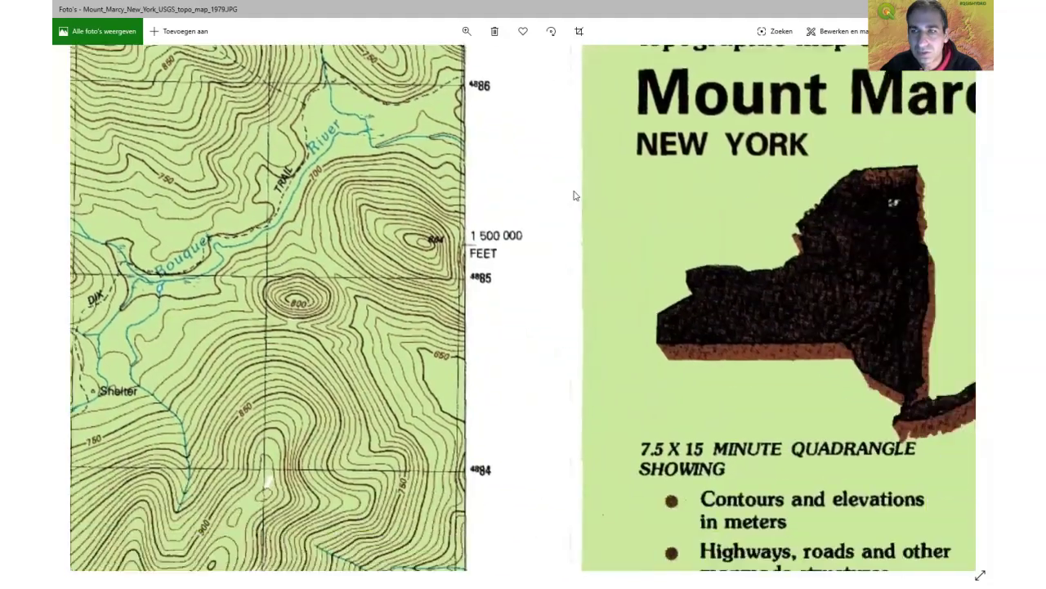
scroll(741, 321, "down", 10)
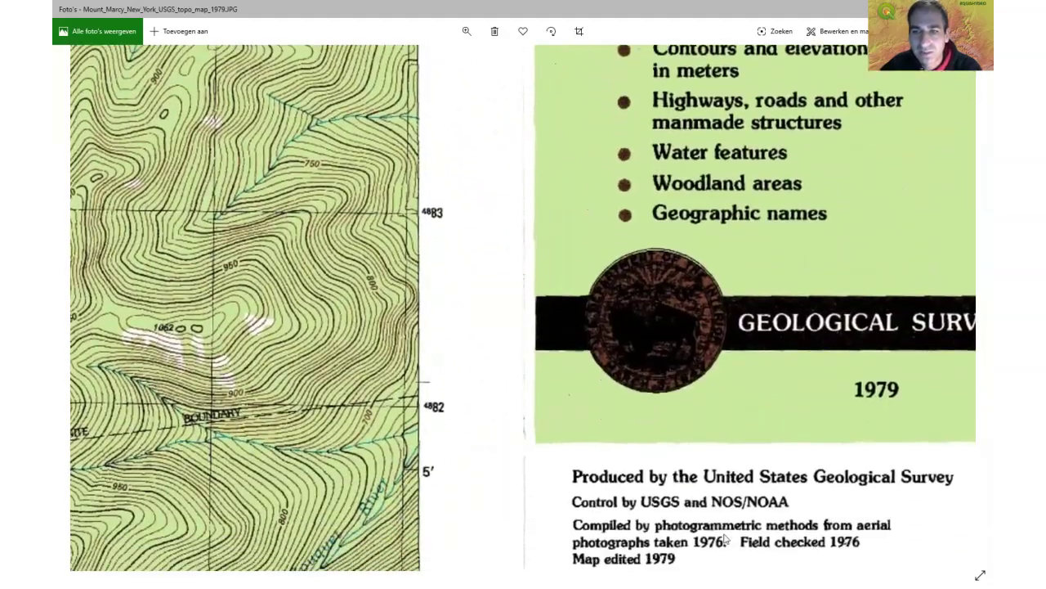
scroll(641, 435, "down", 5)
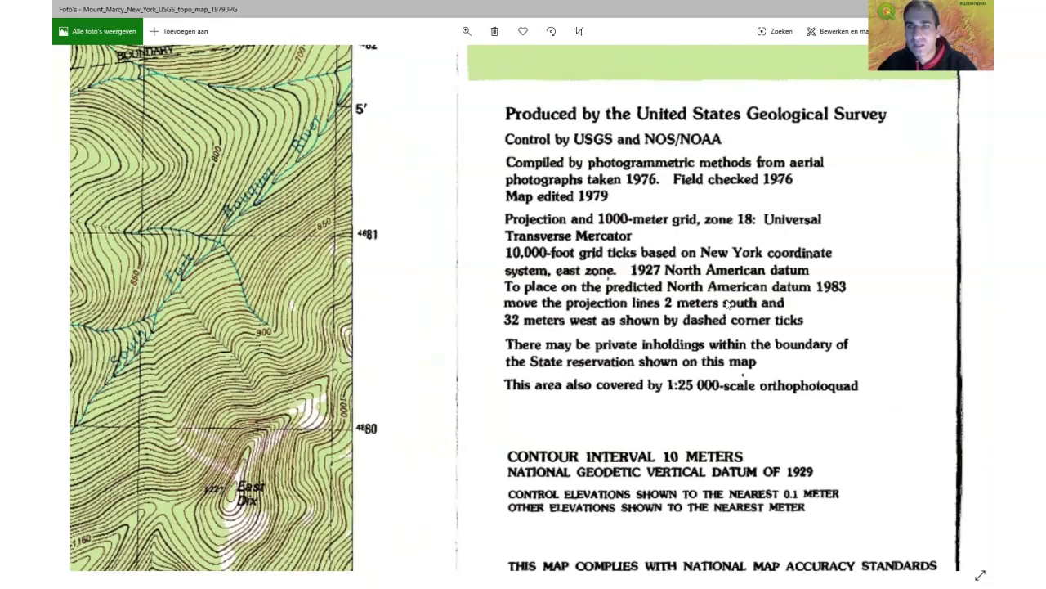
left_click_drag(605, 352, 660, 394)
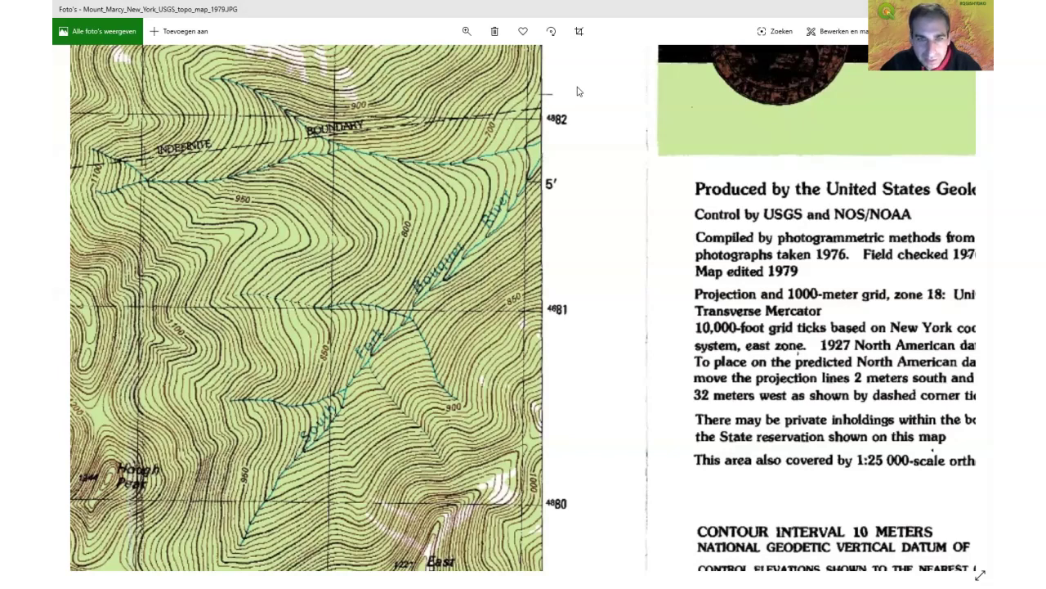
- Search spatialreference.org for 'utm 18N'
key("alt+Tab")
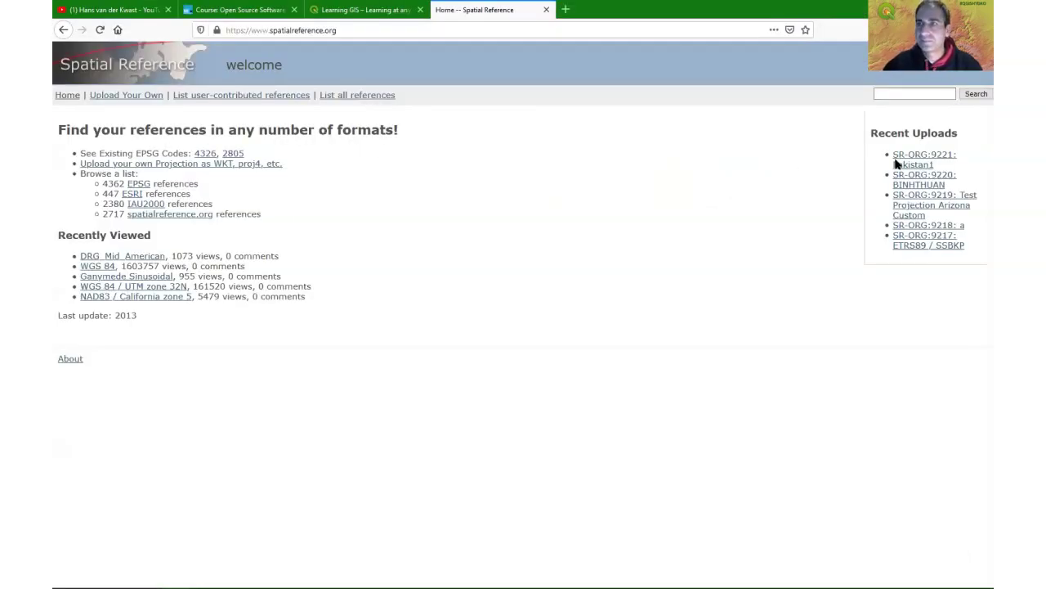
left_click(902, 95)
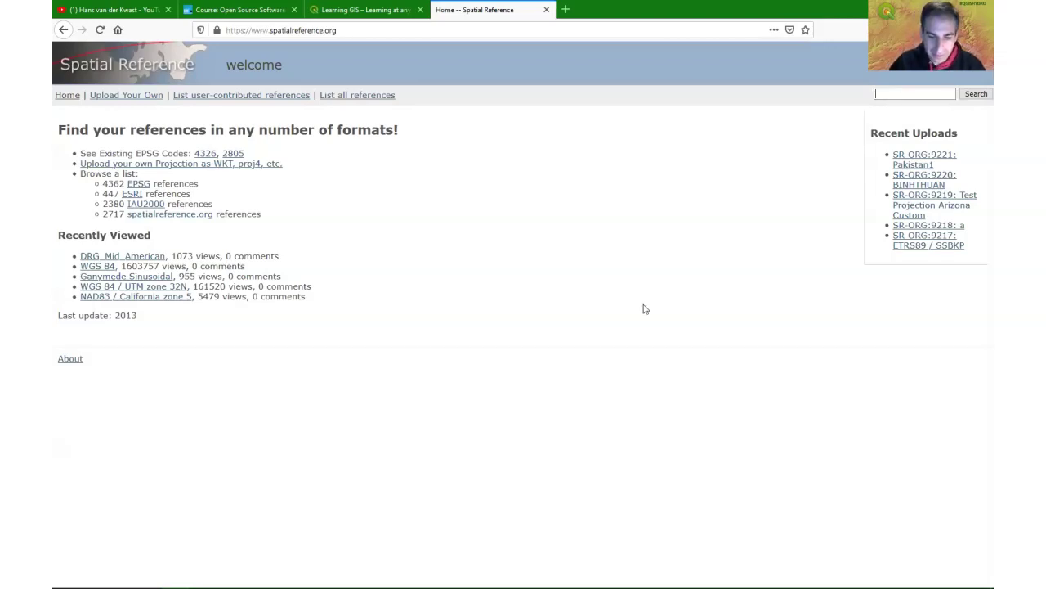
type("utm ")
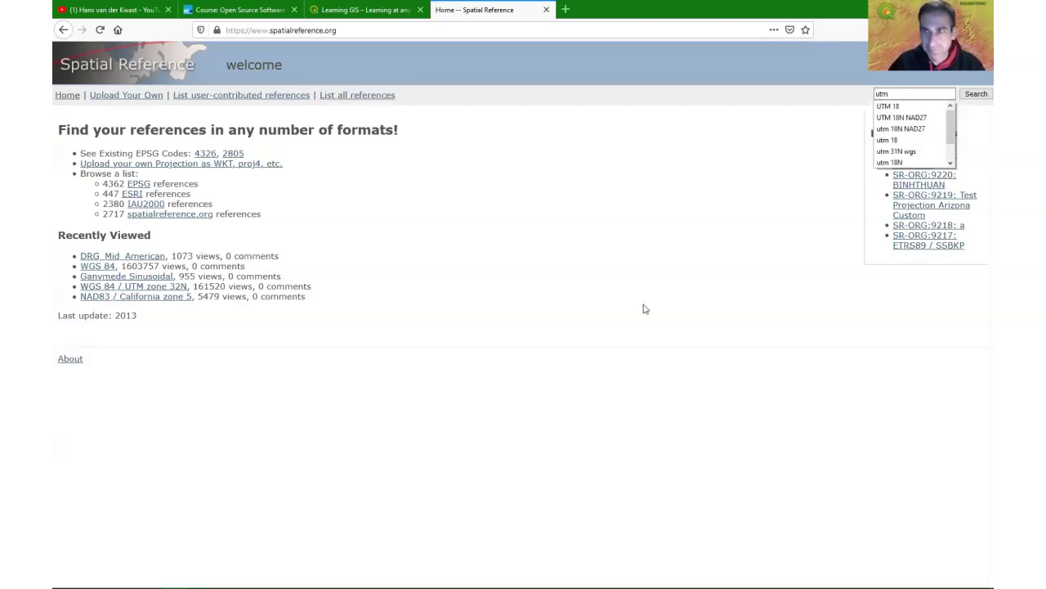
type("18")
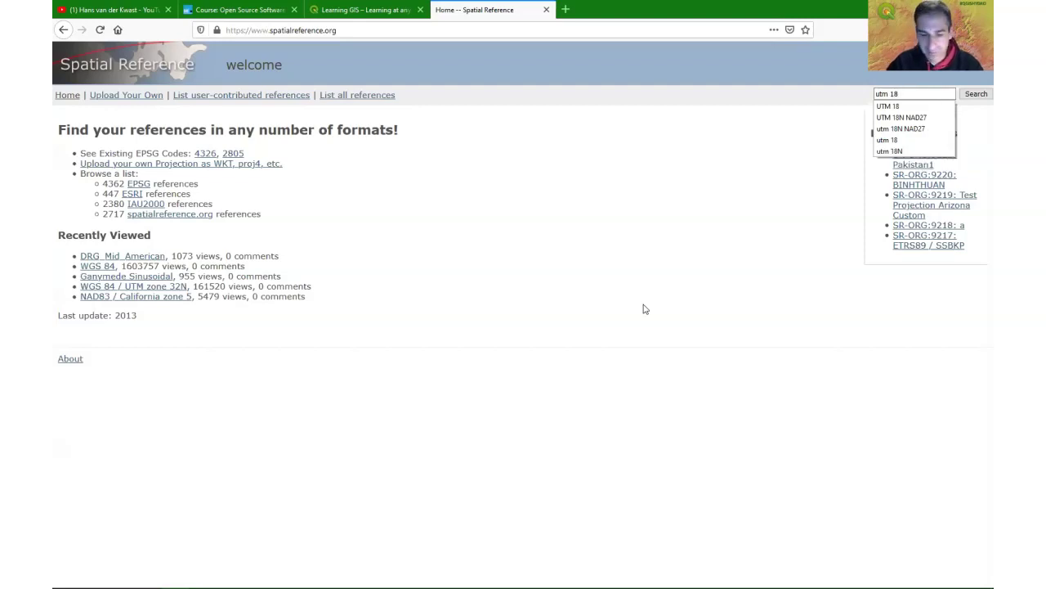
type("N NAD")
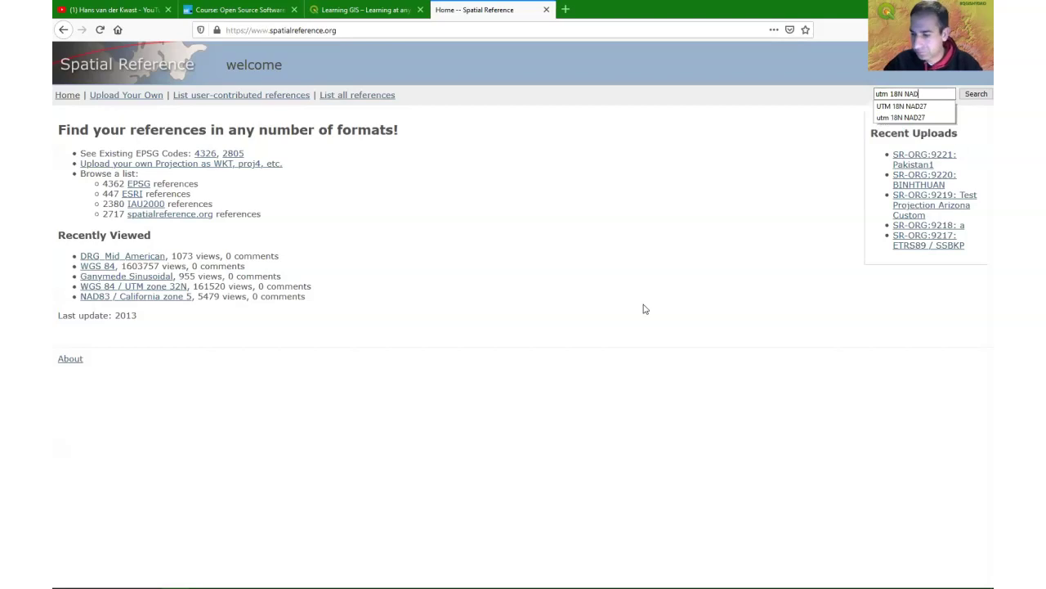
type("7")
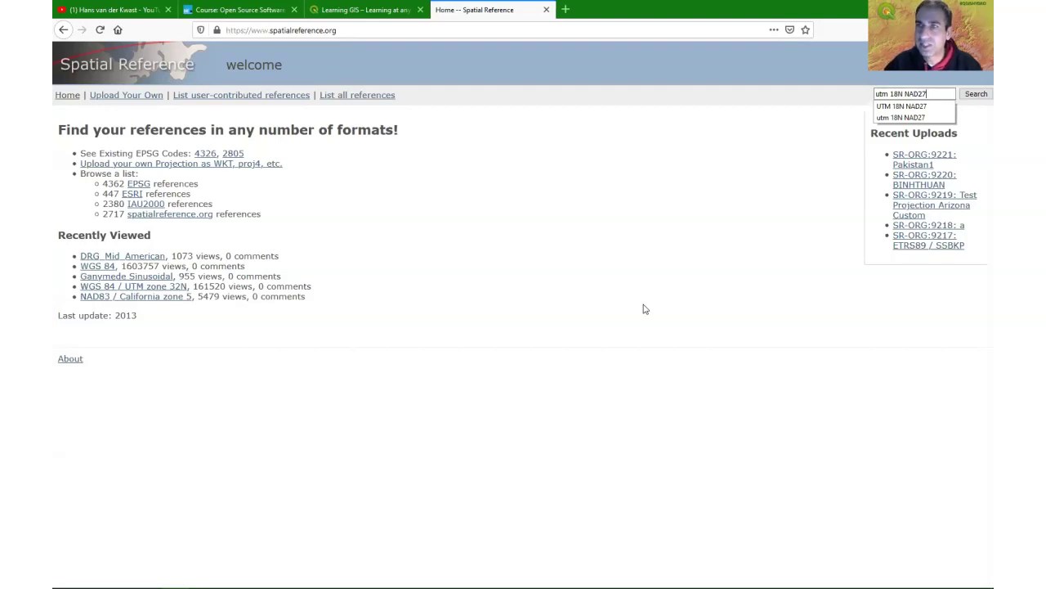
key("BackSpace")
key("BackSpace")
key("BackSpace")
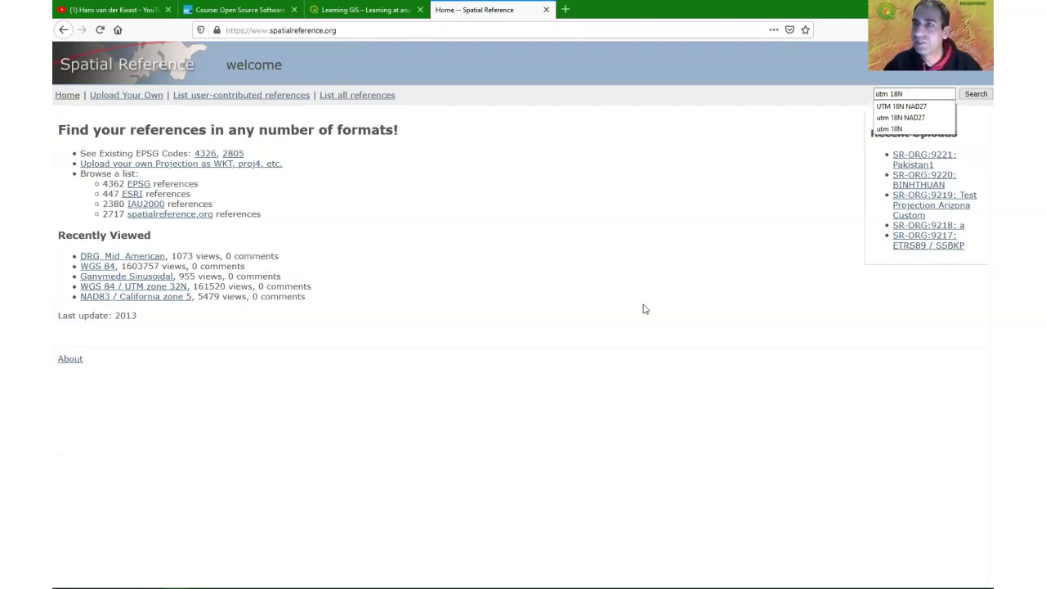
key("Return")
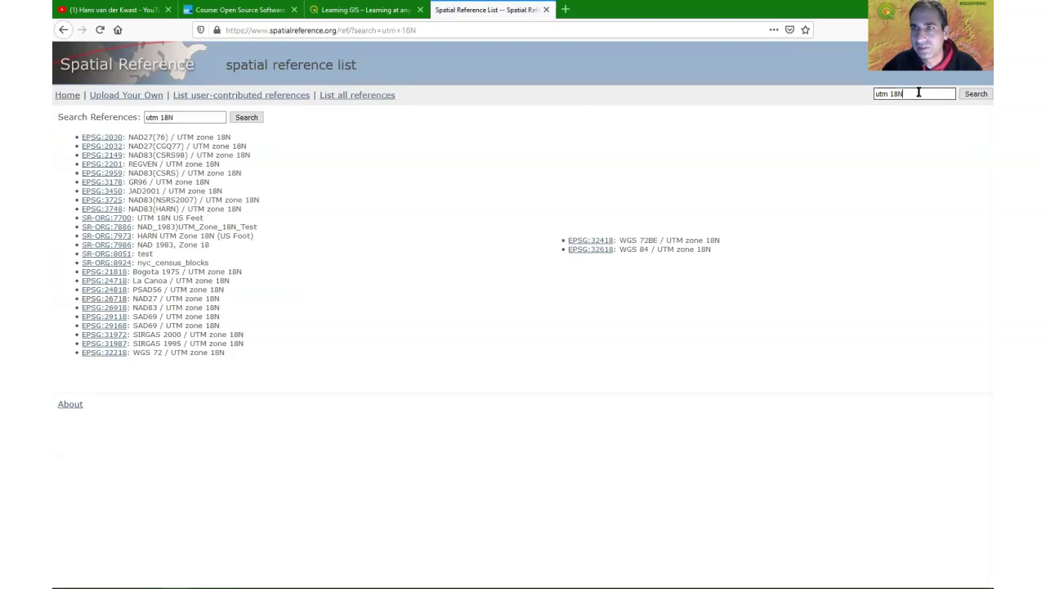
- Refine the search to 'utm 18N NAD27' and open the EPSG:26718 NAD27 / UTM zone 18N page
type("NAD2")
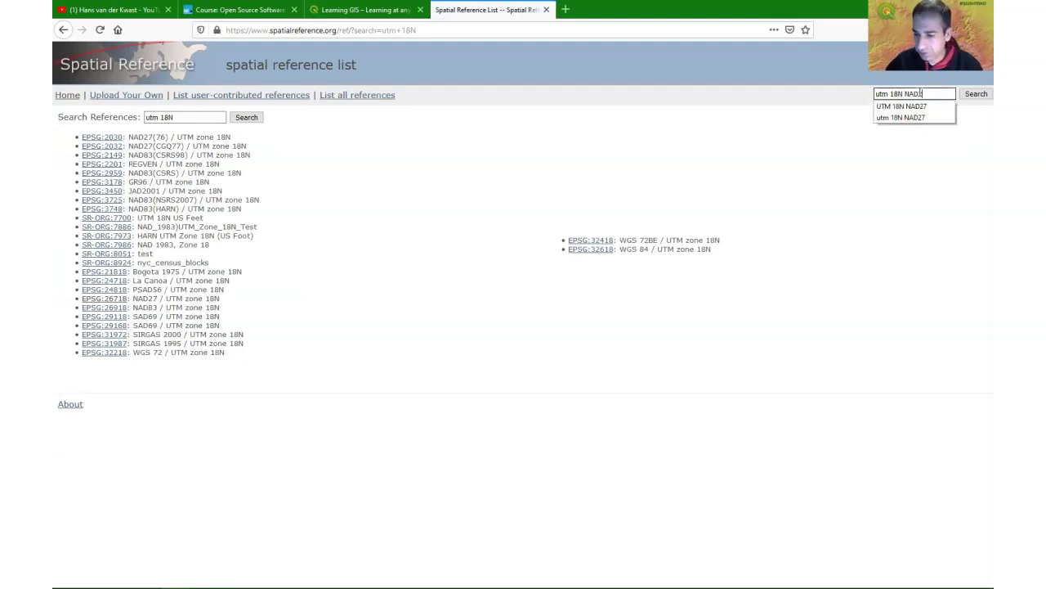
type("7")
key("Return")
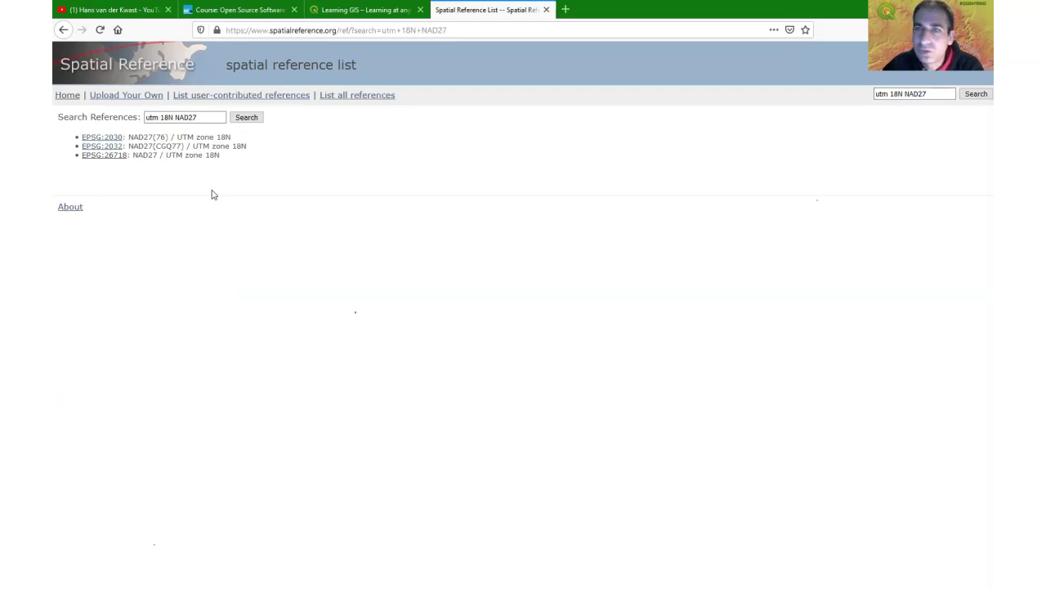
double_click(169, 146)
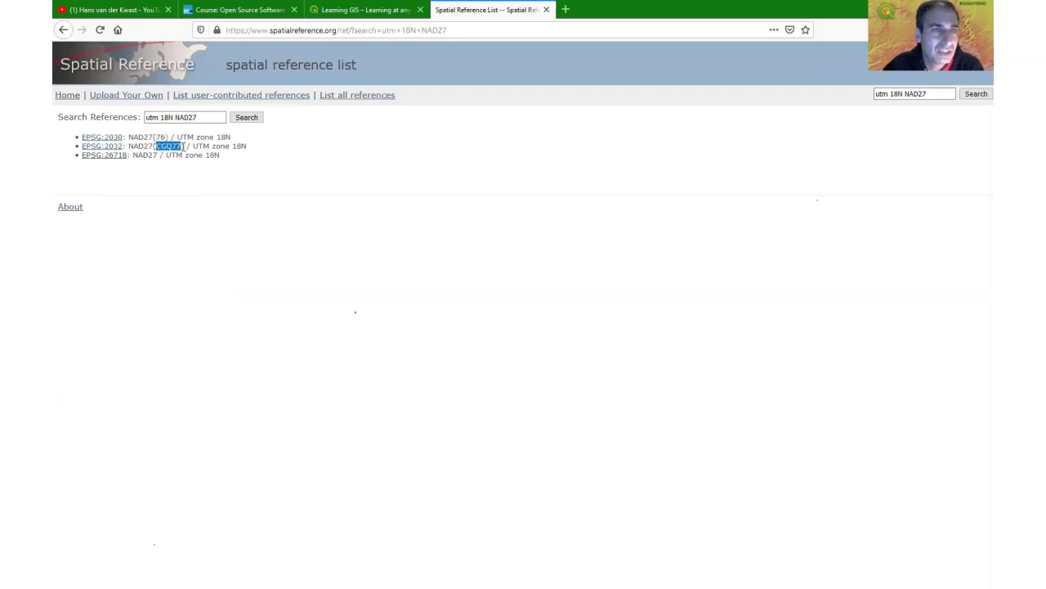
left_click(264, 168)
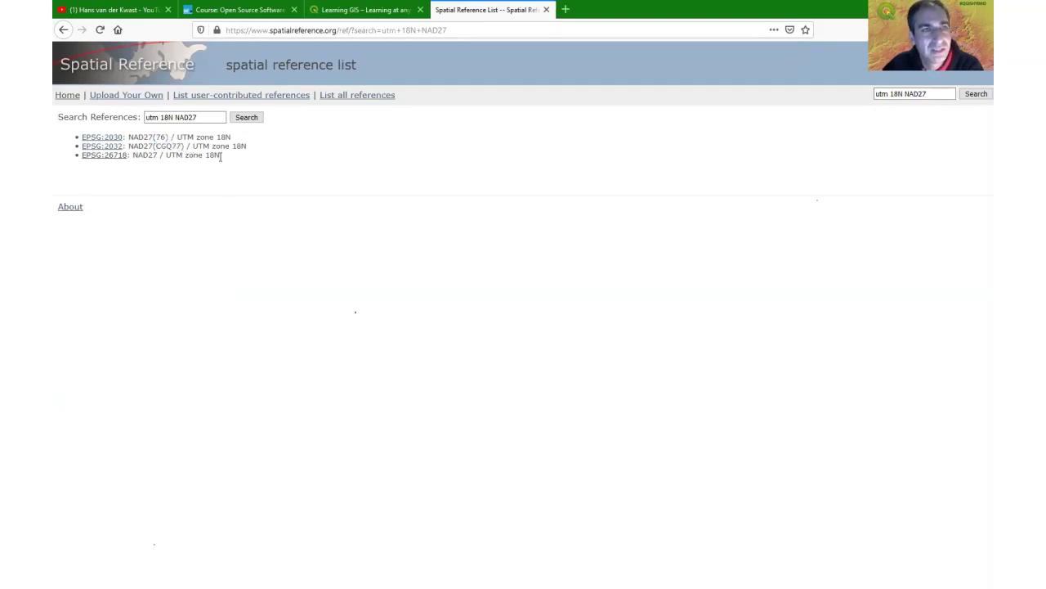
left_click(107, 157)
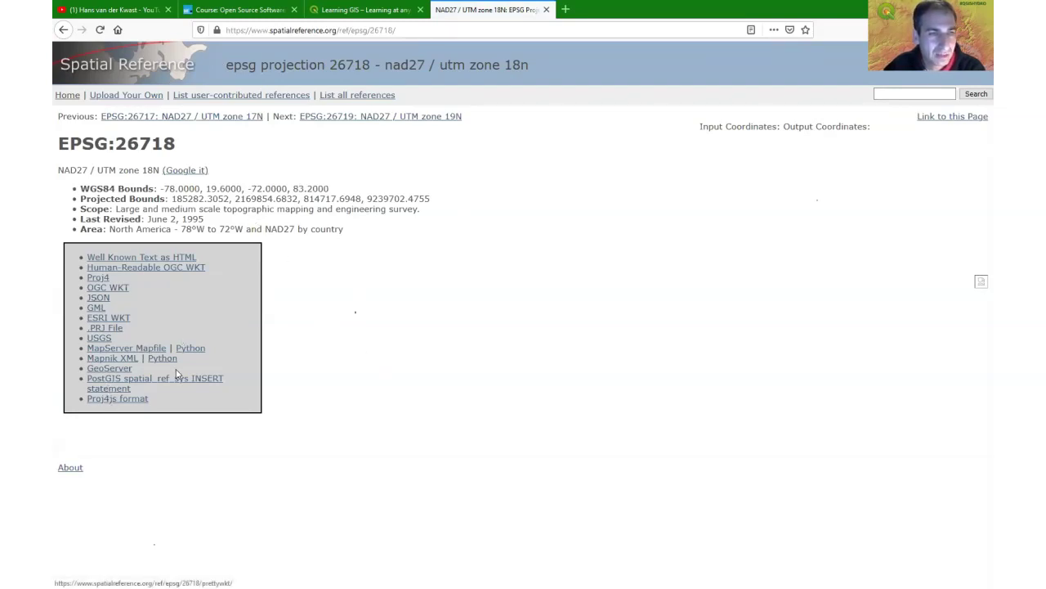
- Select the EPSG code 26718 and switch to the empty QGIS project
left_click_drag(120, 144, 184, 152)
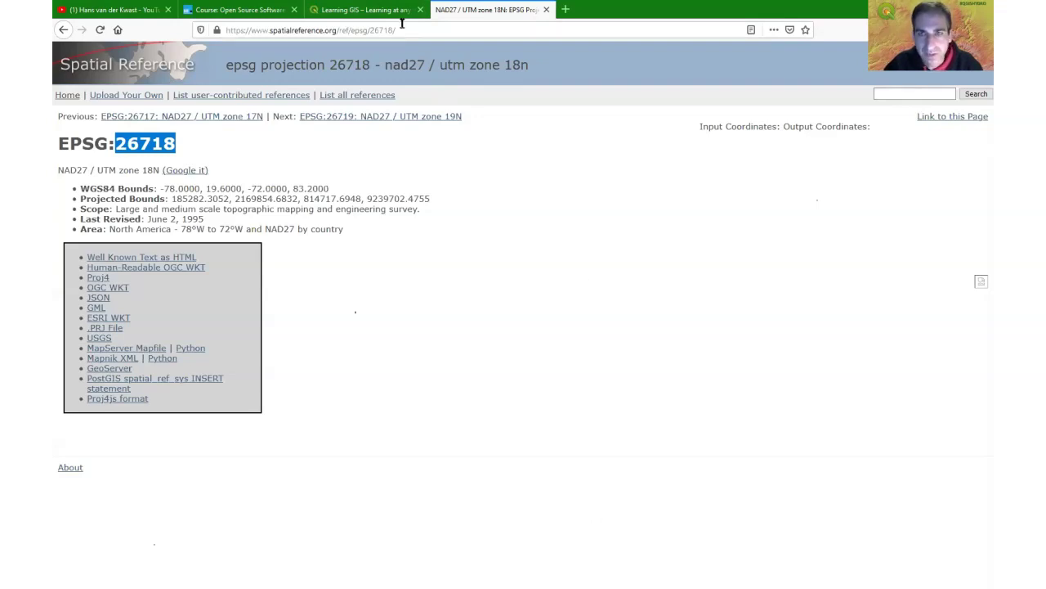
key("alt+Tab")
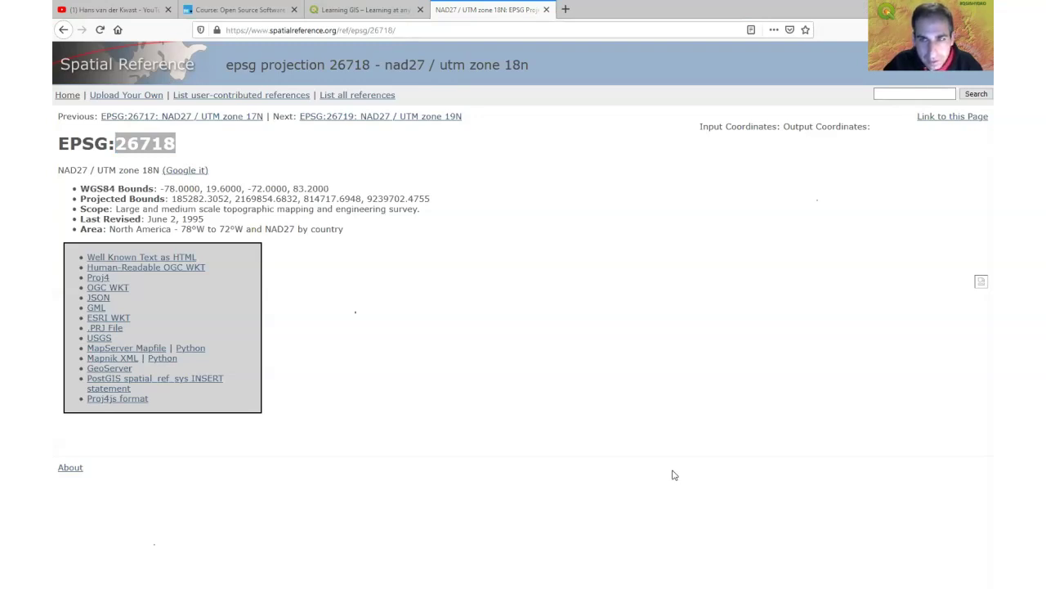
key("alt+Tab")
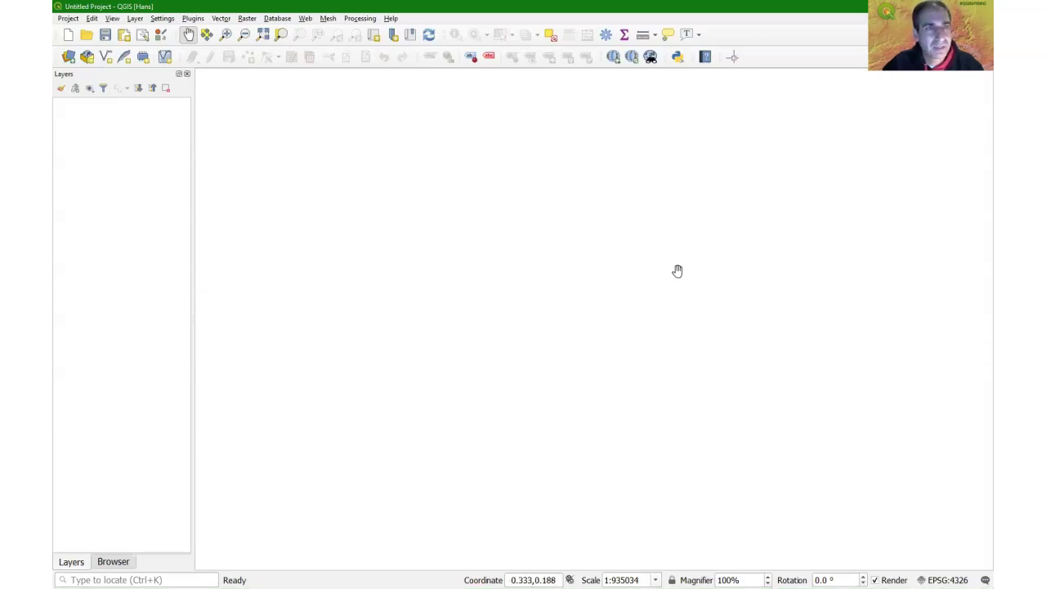
- Search the plugin manager for 'georefe' to confirm Georeferencer GDAL is enabled, then close it
left_click(194, 22)
left_click(203, 31)
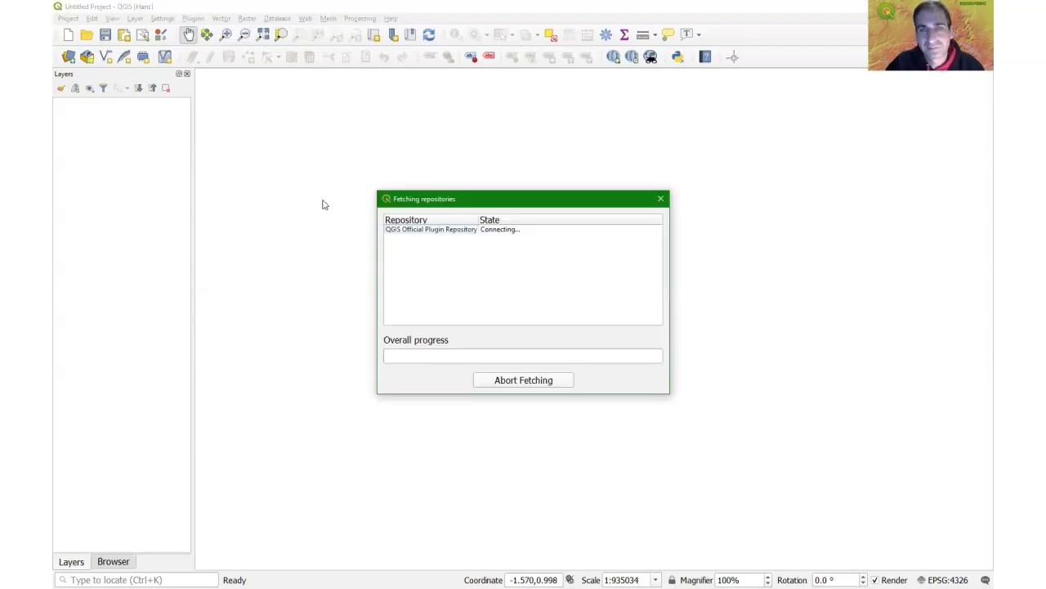
left_click(239, 24)
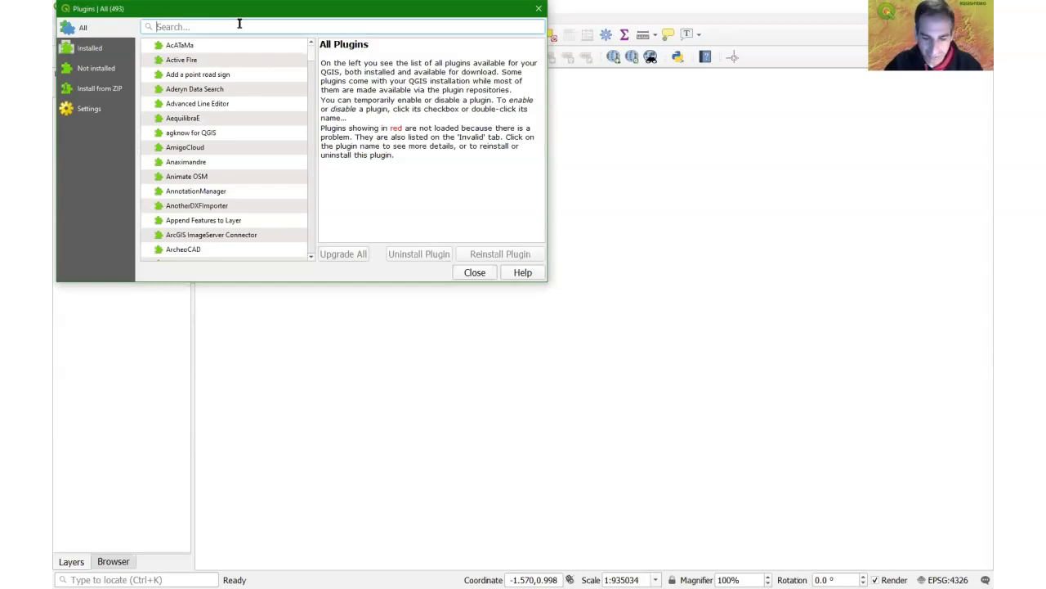
type("georefe")
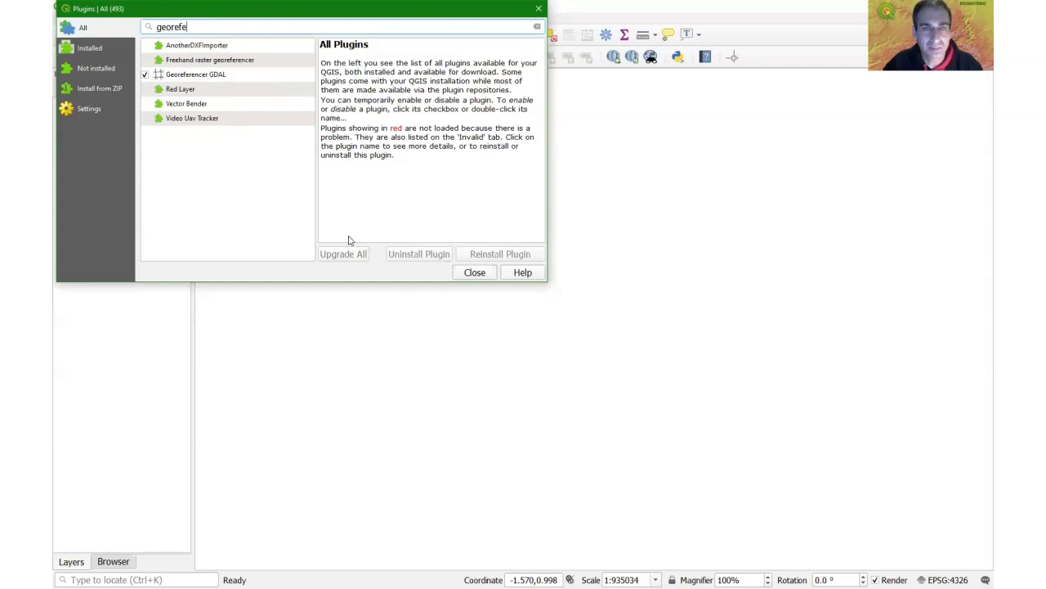
left_click(474, 274)
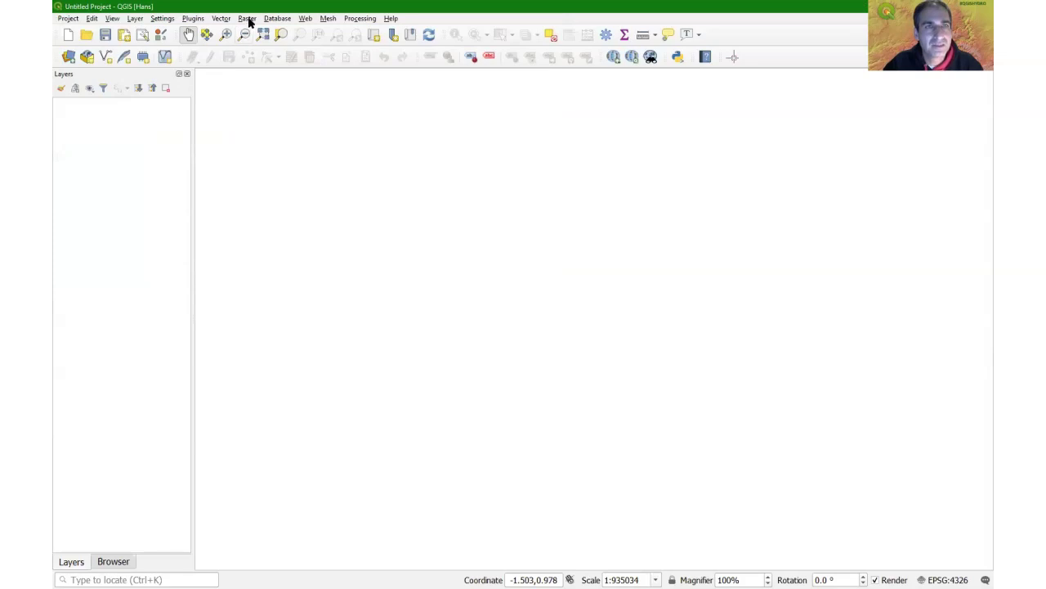
- Launch the Georeferencer from the Raster menu and review its configuration without changes
left_click(248, 19)
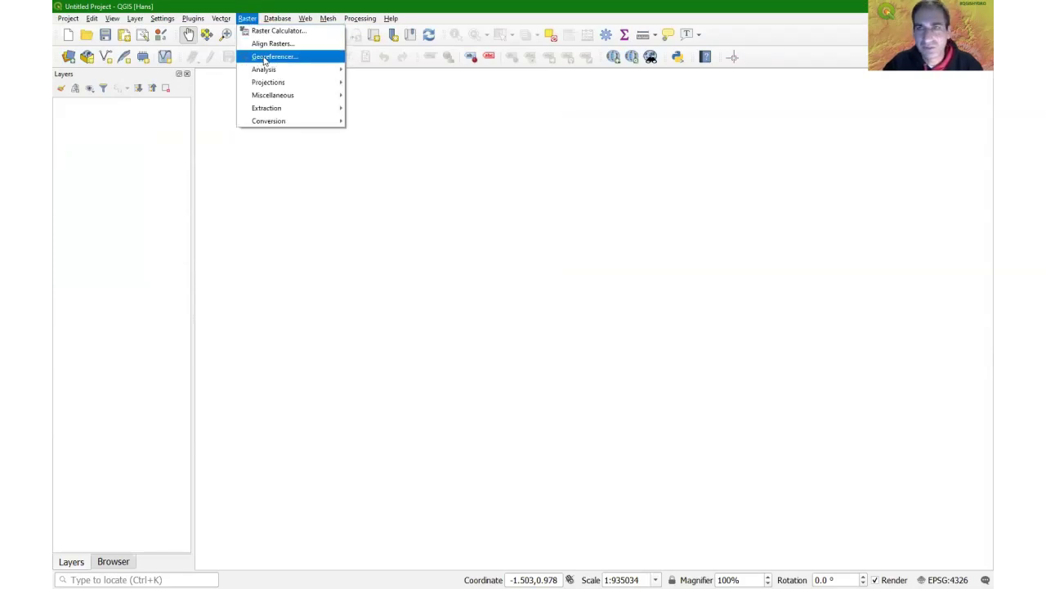
left_click(264, 57)
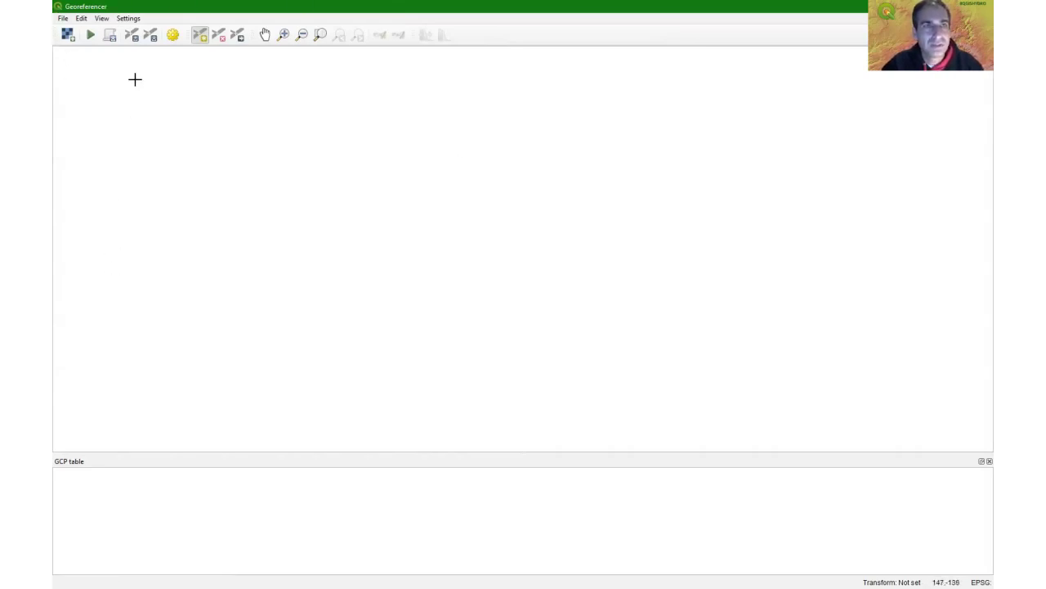
left_click(128, 18)
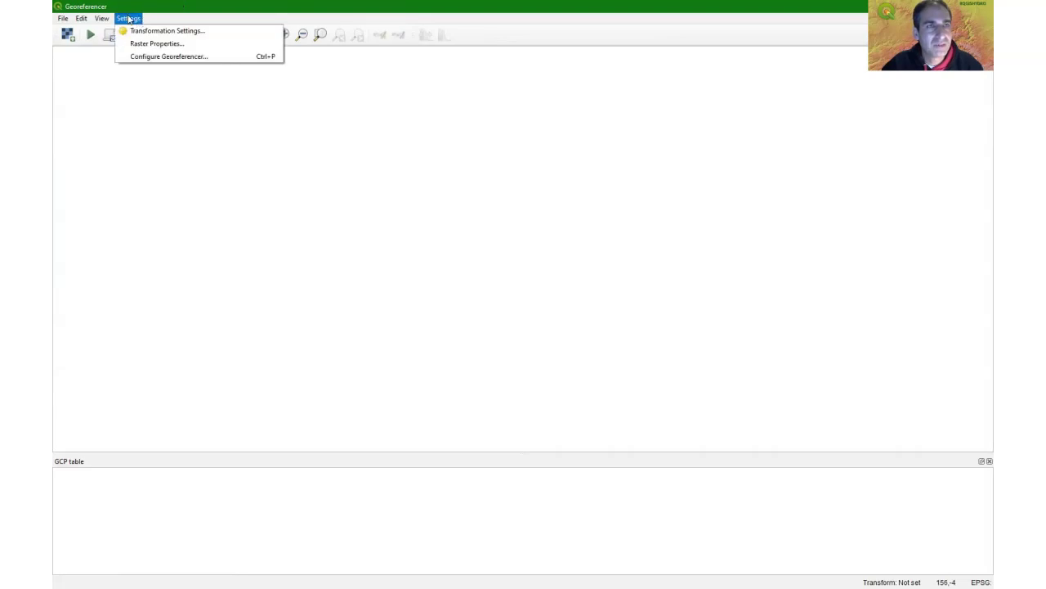
left_click(160, 57)
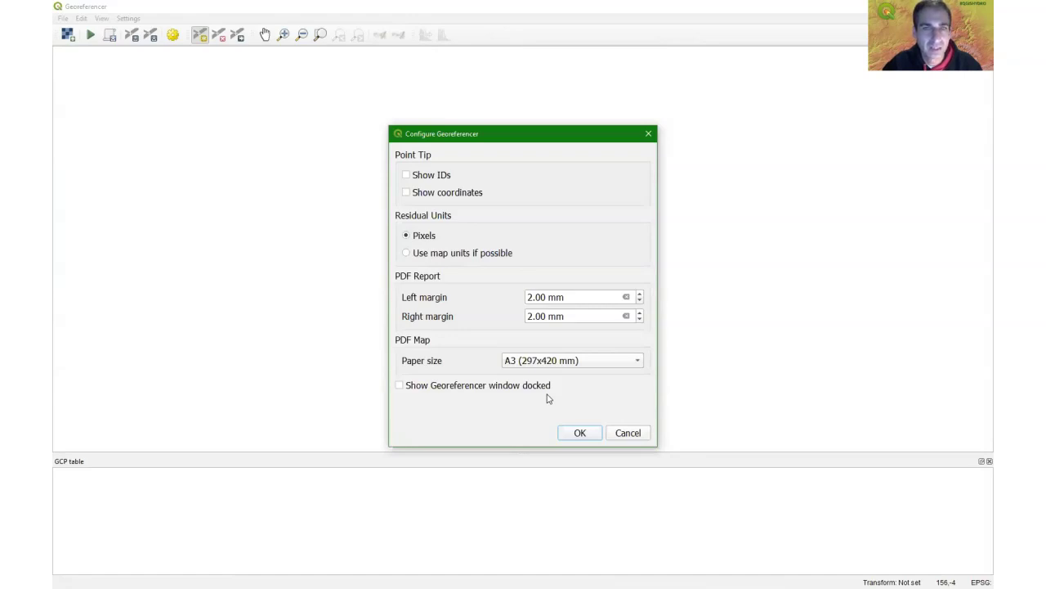
left_click(641, 437)
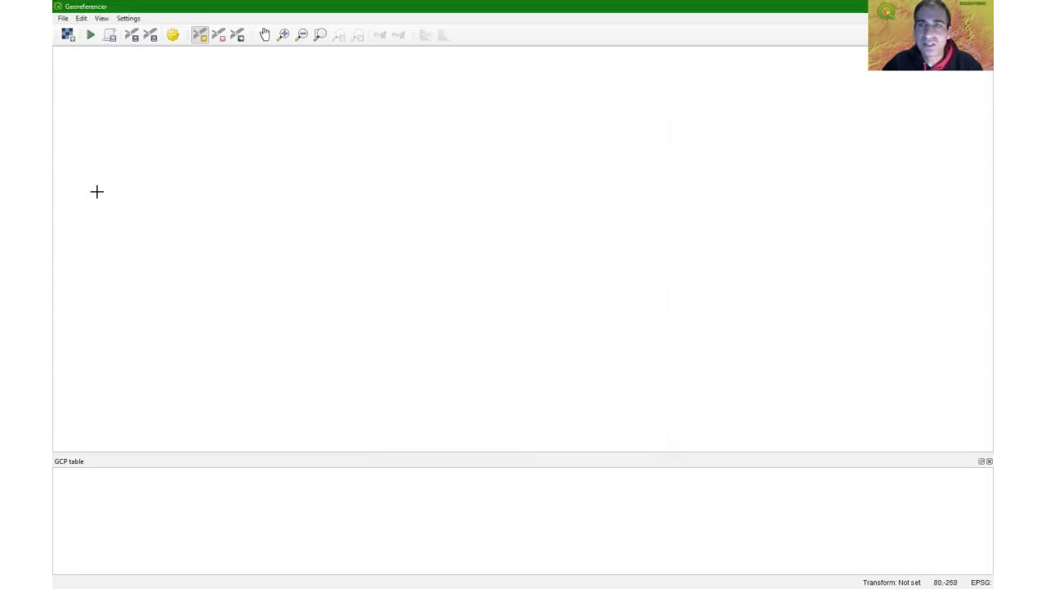
- Load Mount_Marcy_New_York_USGS_topo_map_1979.JPG as the raster in the Georeferencer
left_click(67, 37)
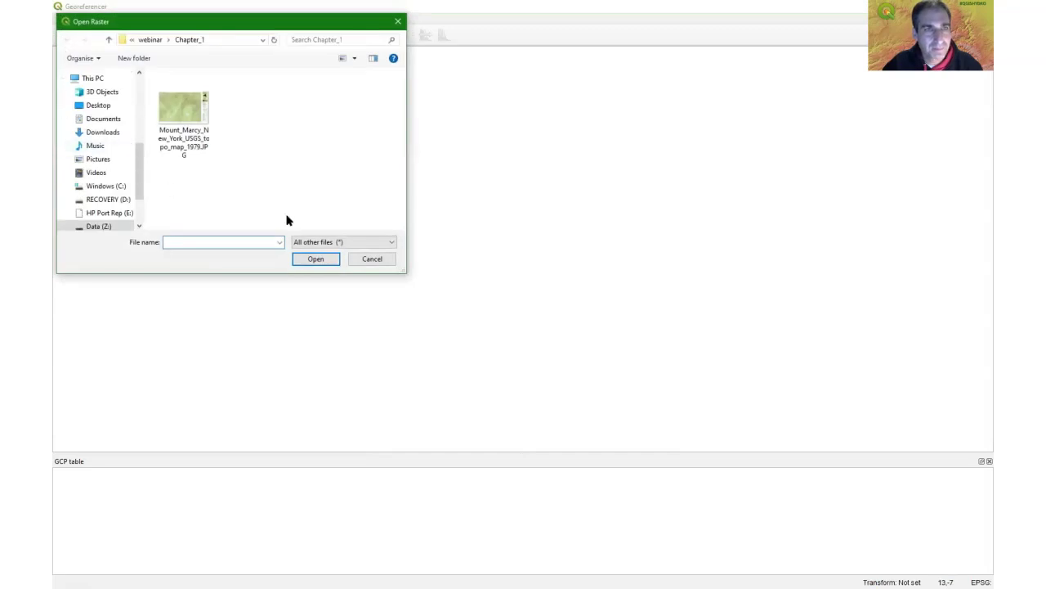
left_click(177, 107)
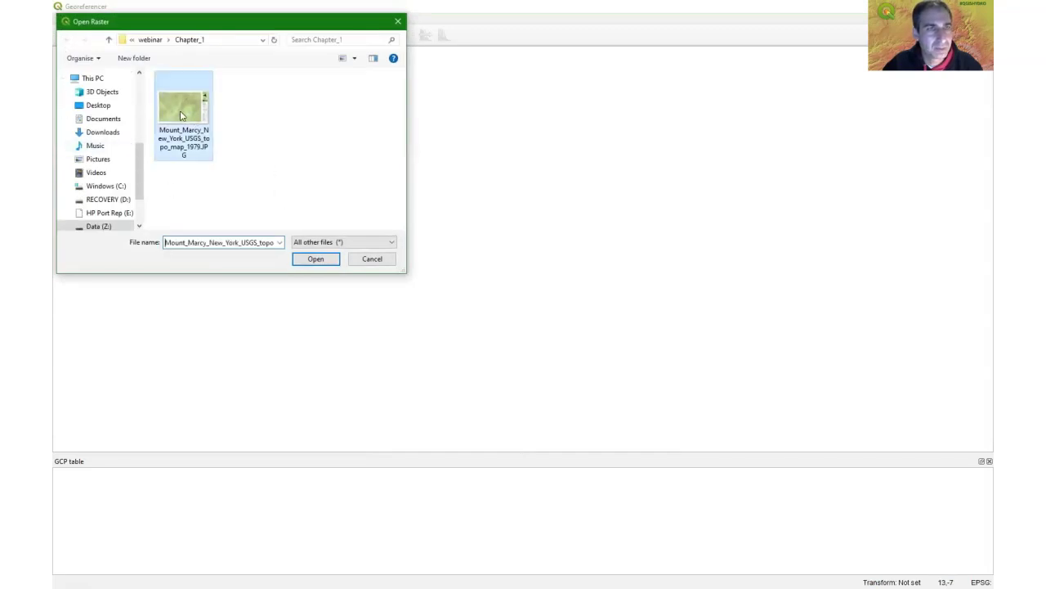
left_click(316, 260)
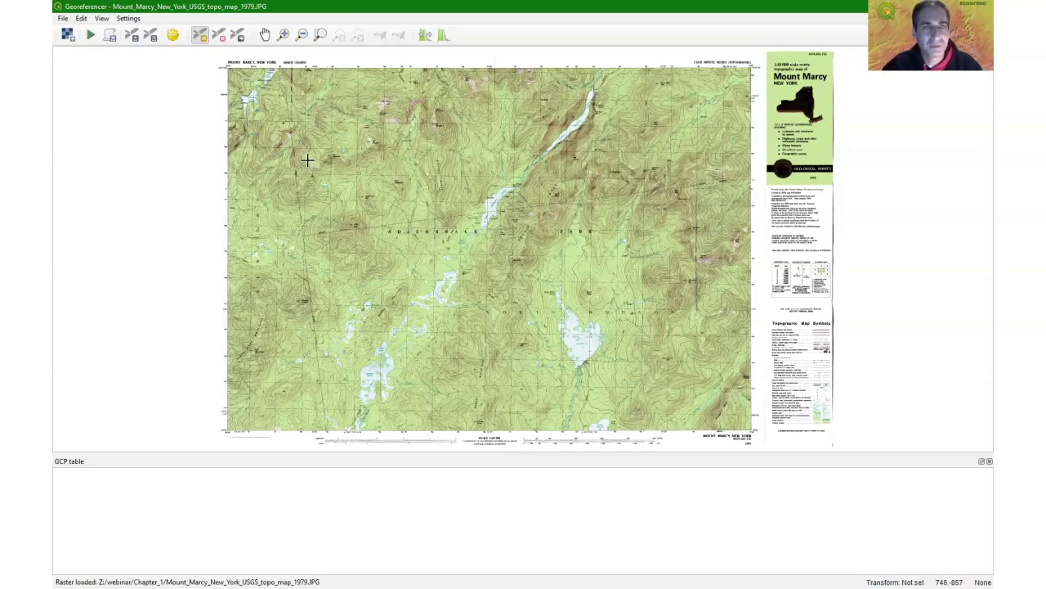
- Choose Linear as the transformation type and Cubic as the resampling method
left_click(173, 36)
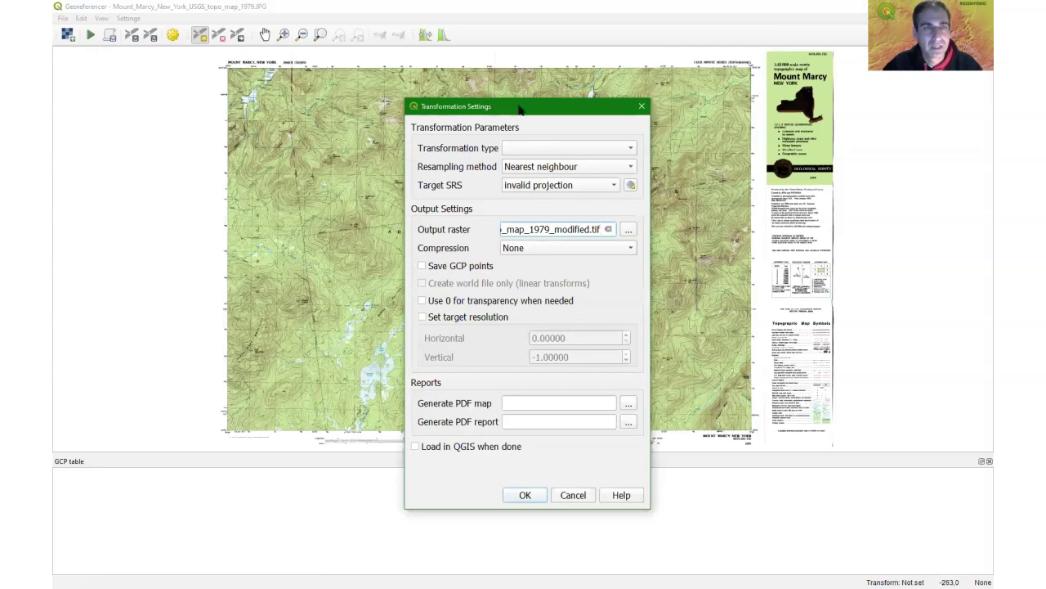
left_click_drag(519, 109, 287, 85)
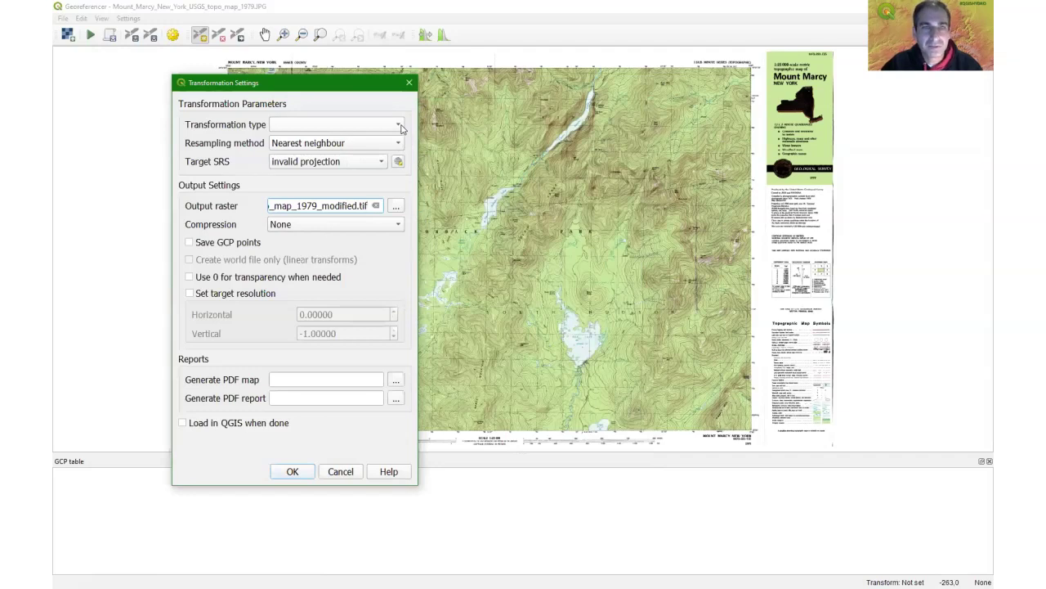
left_click(399, 125)
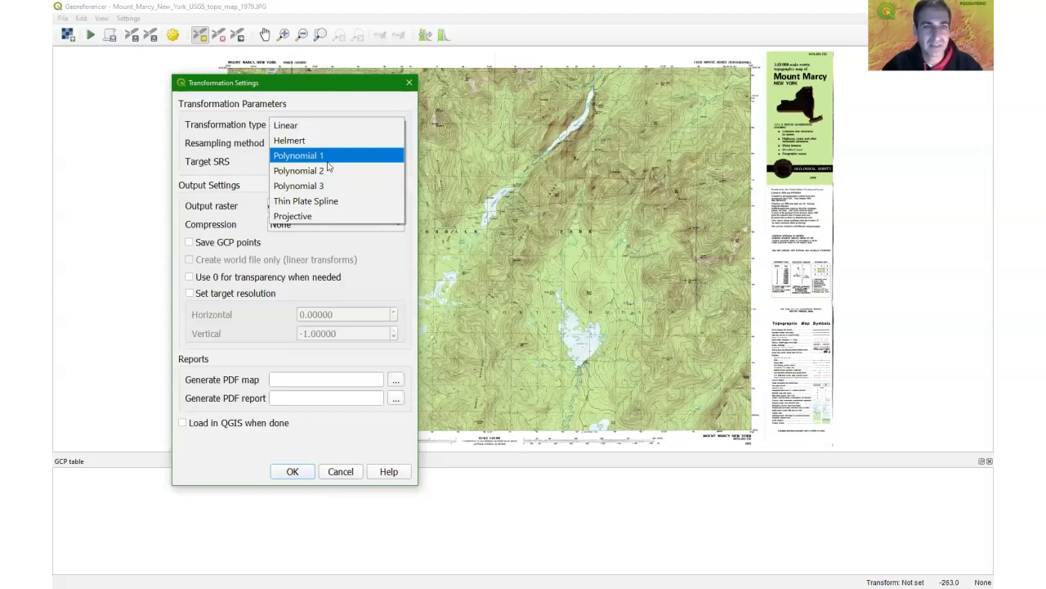
left_click(285, 126)
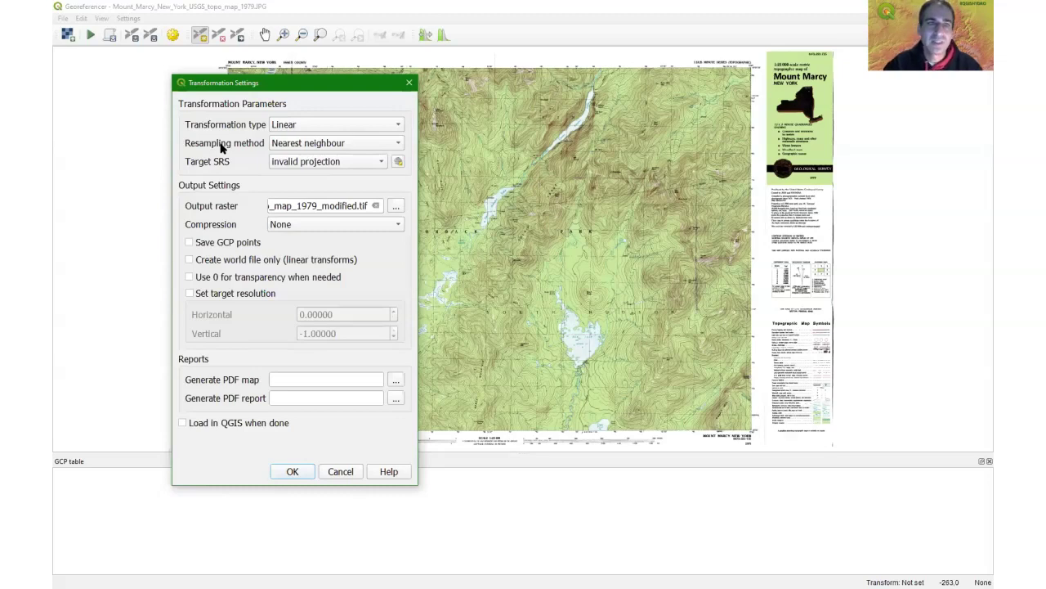
left_click(399, 144)
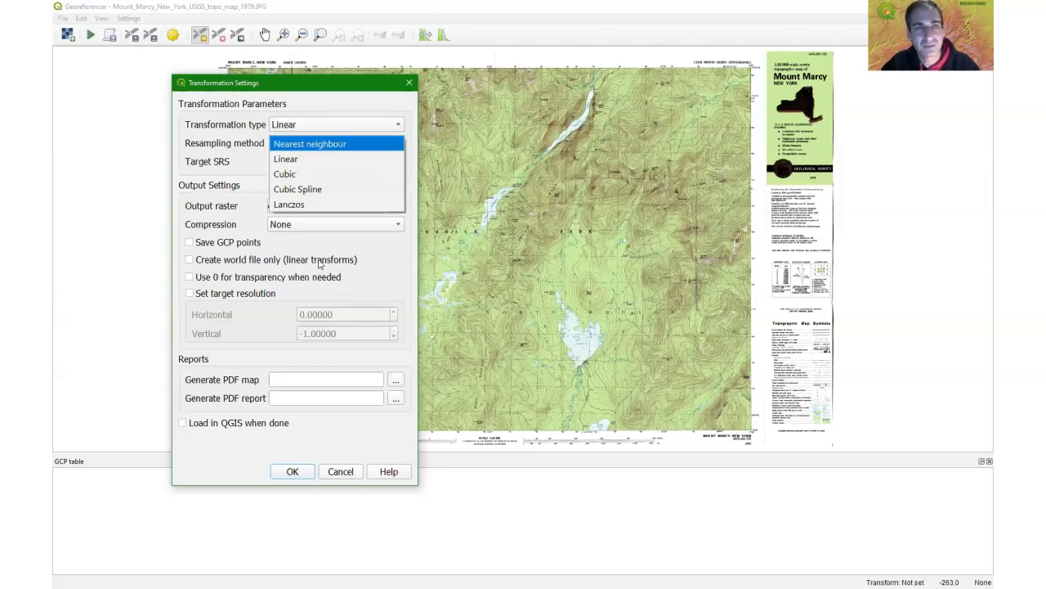
left_click(292, 175)
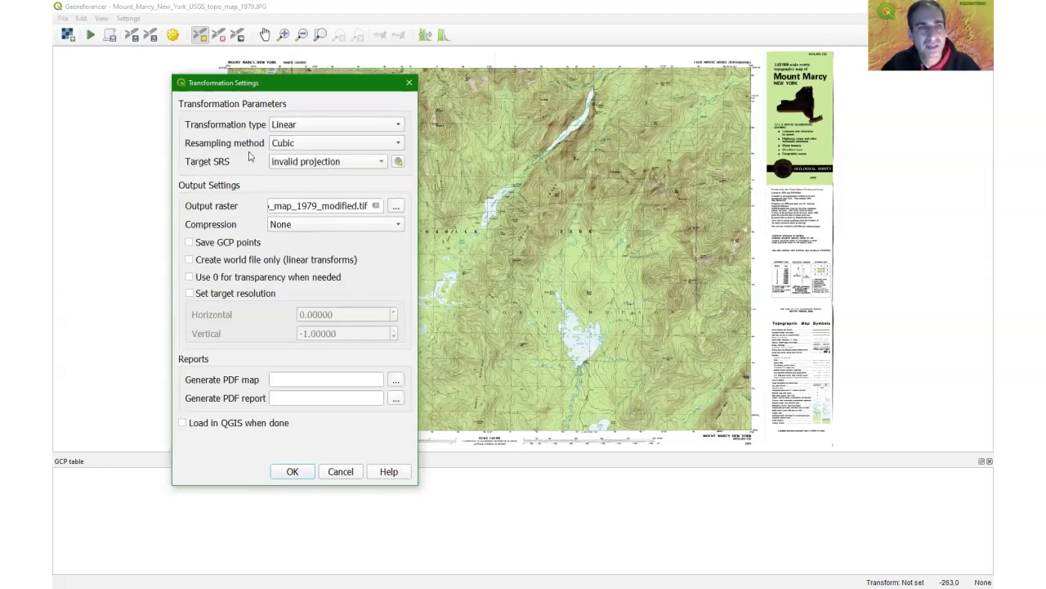
- Filter the CRS list for 26718 and set NAD27 / UTM zone 18N as the target SRS
left_click(398, 162)
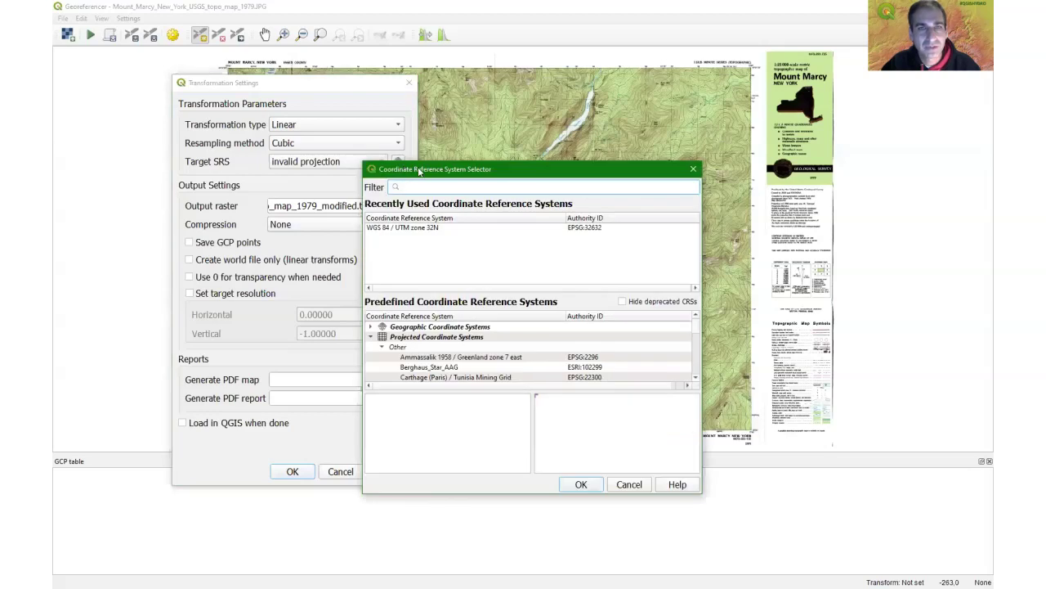
left_click_drag(419, 170, 524, 184)
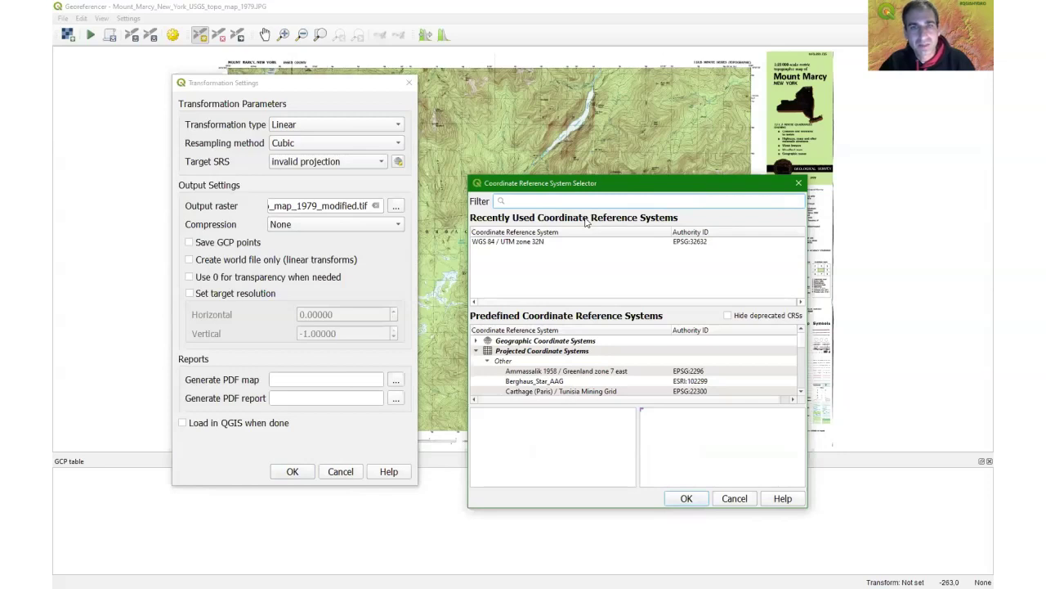
type("26718")
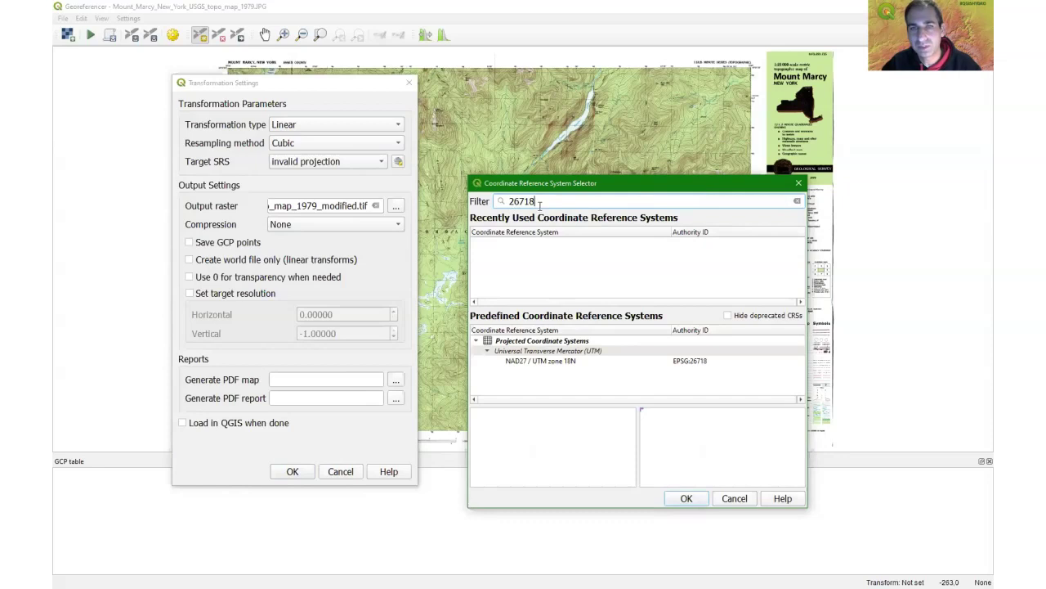
left_click(541, 361)
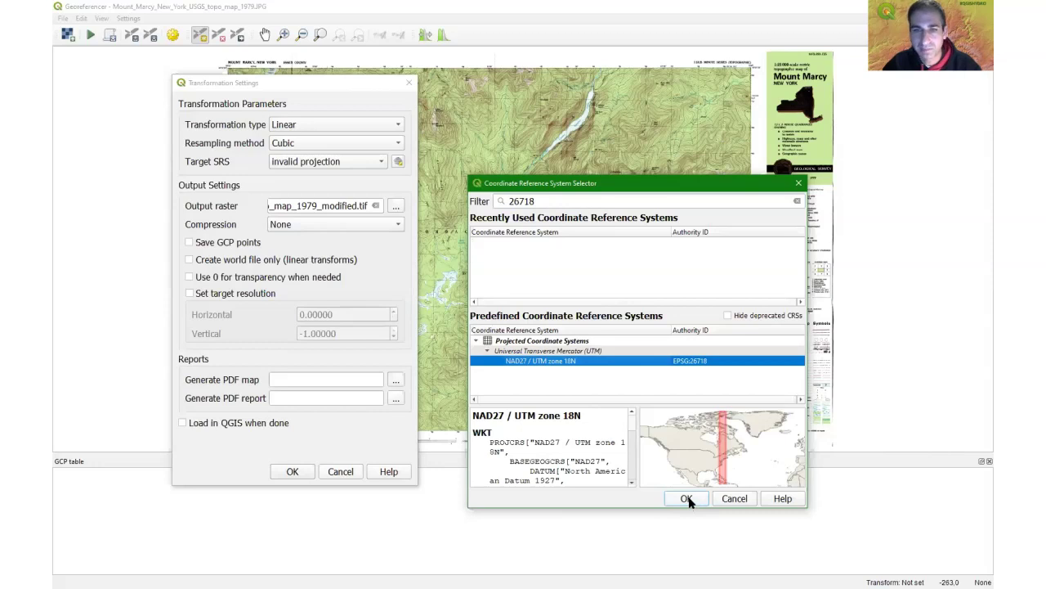
scroll(632, 466, "down", 6)
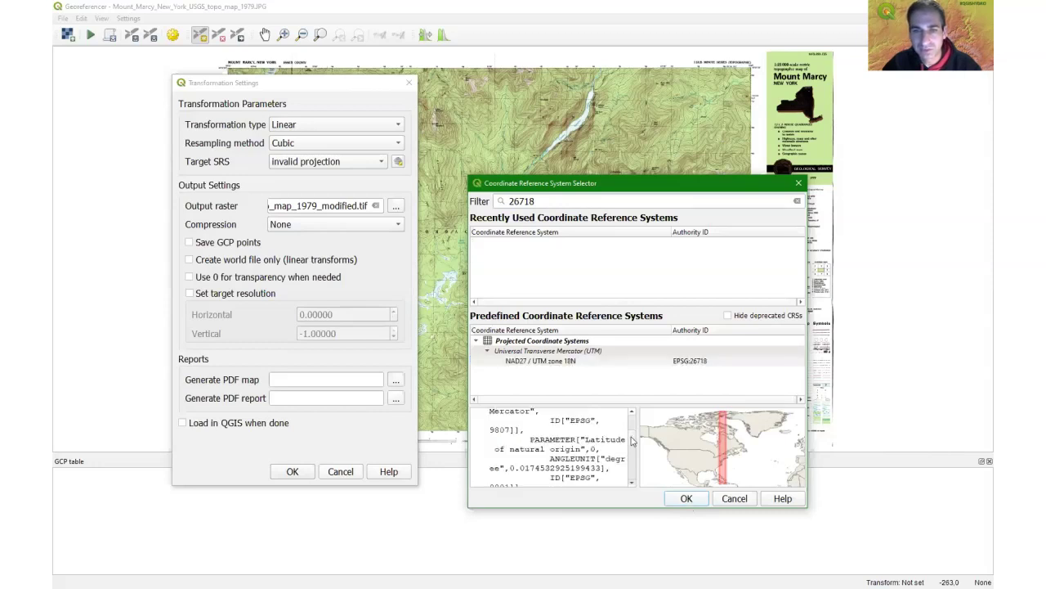
scroll(632, 466, "up", 6)
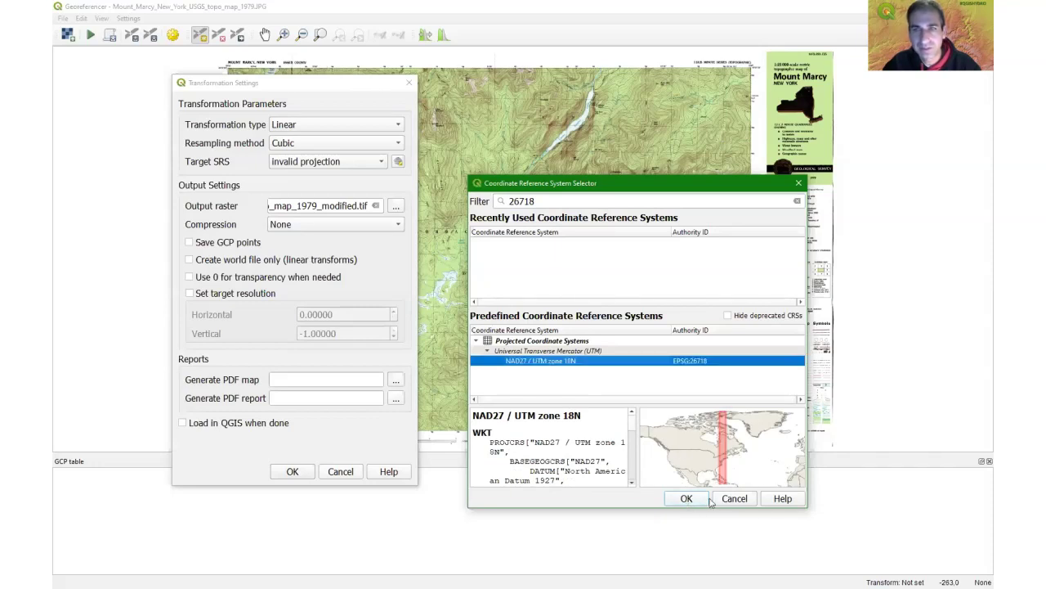
left_click(708, 499)
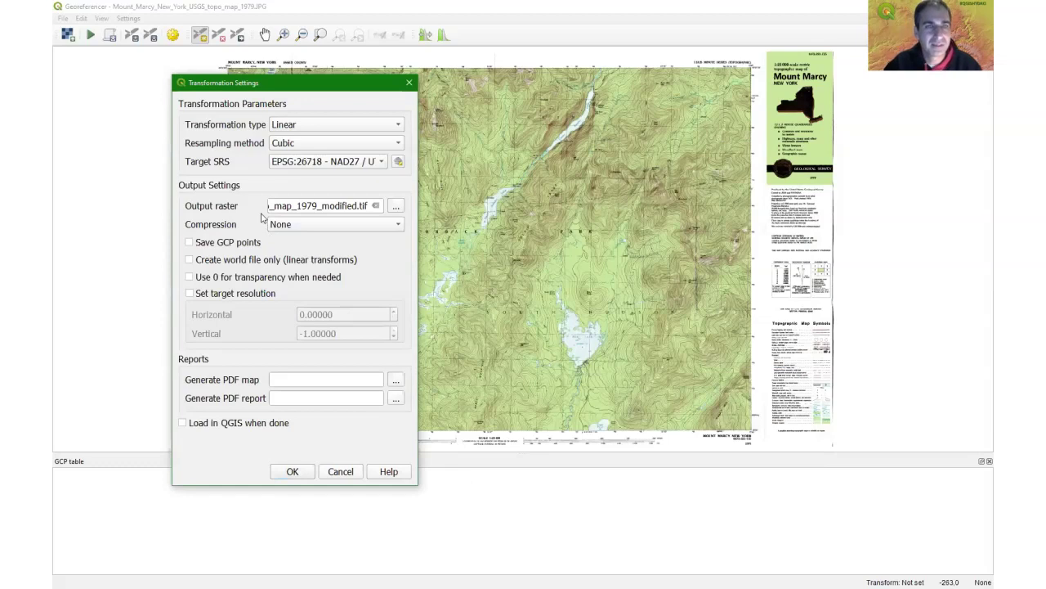
- Save the output raster under the suggested _map_1979_modified.tif name, enable Load in QGIS when done, and apply
left_click(396, 208)
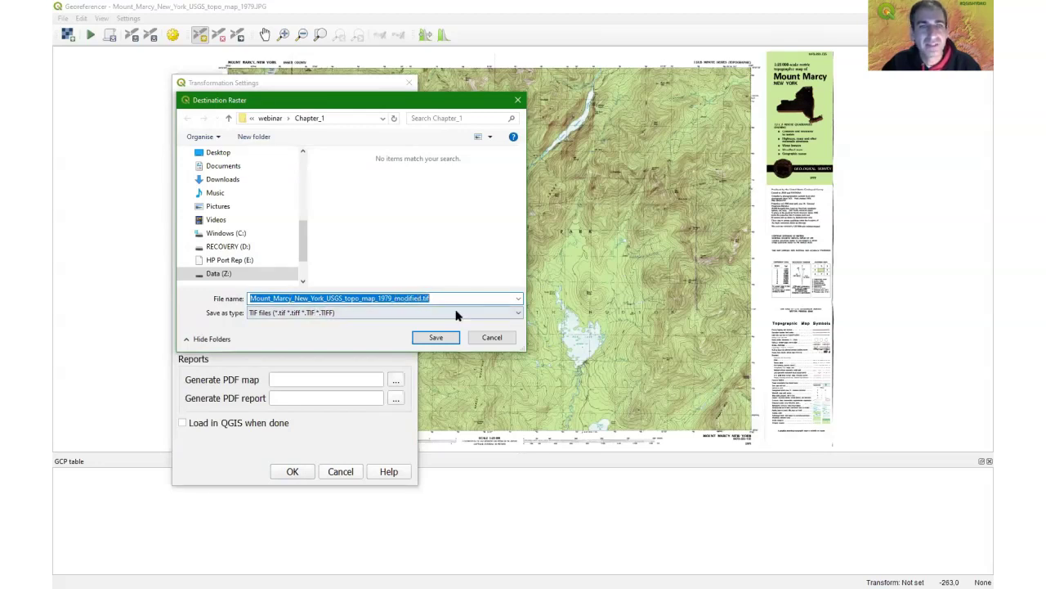
left_click(443, 343)
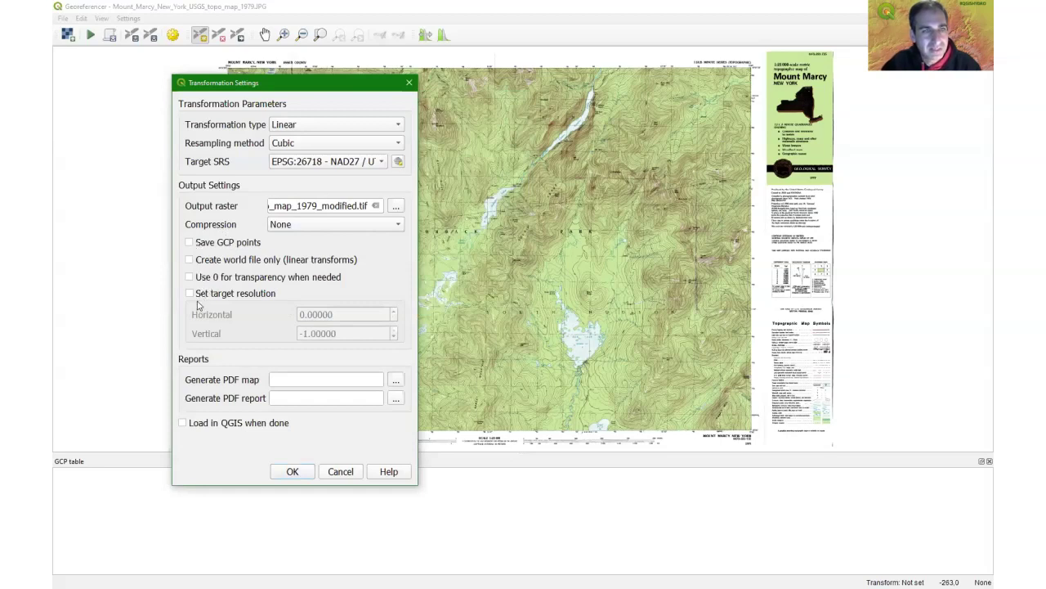
left_click(183, 424)
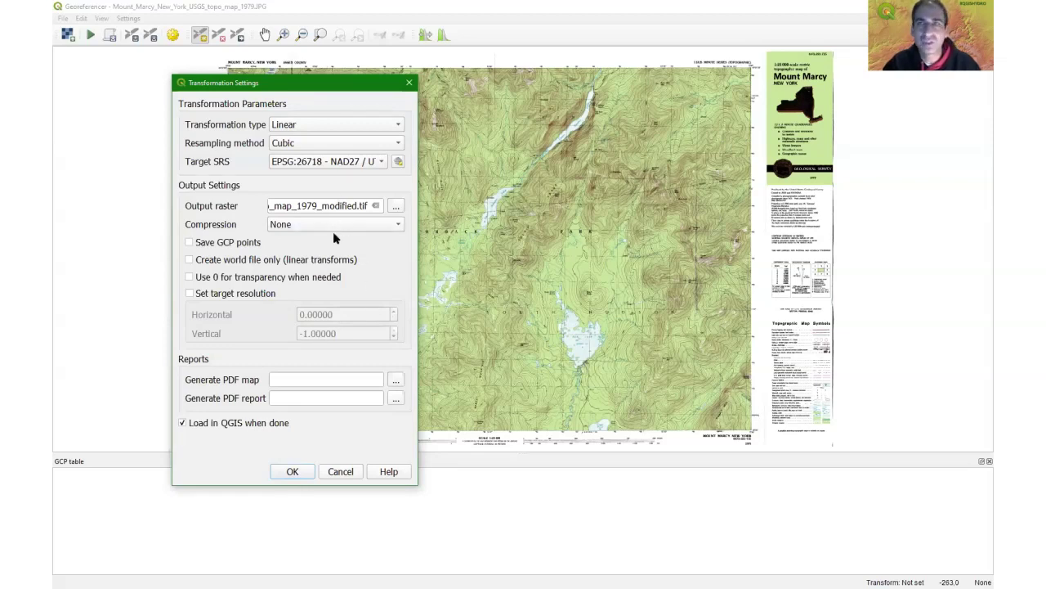
left_click(291, 474)
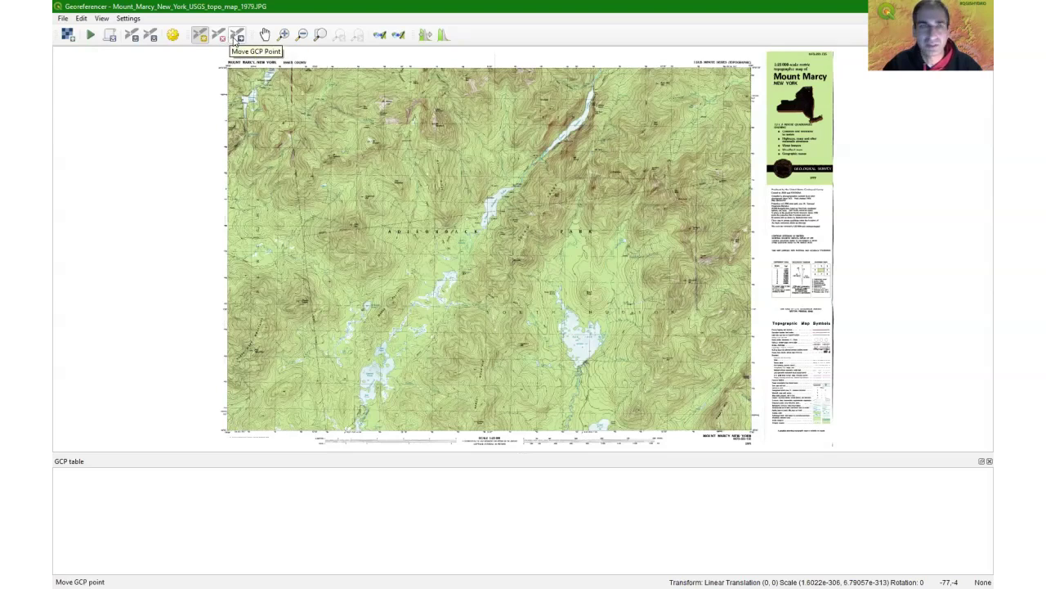
- Zoom in from the Mount Marcy header and Lake Colden to pixel level on the Flowed Lands grid crossing
left_click(283, 35)
left_click_drag(147, 61, 398, 155)
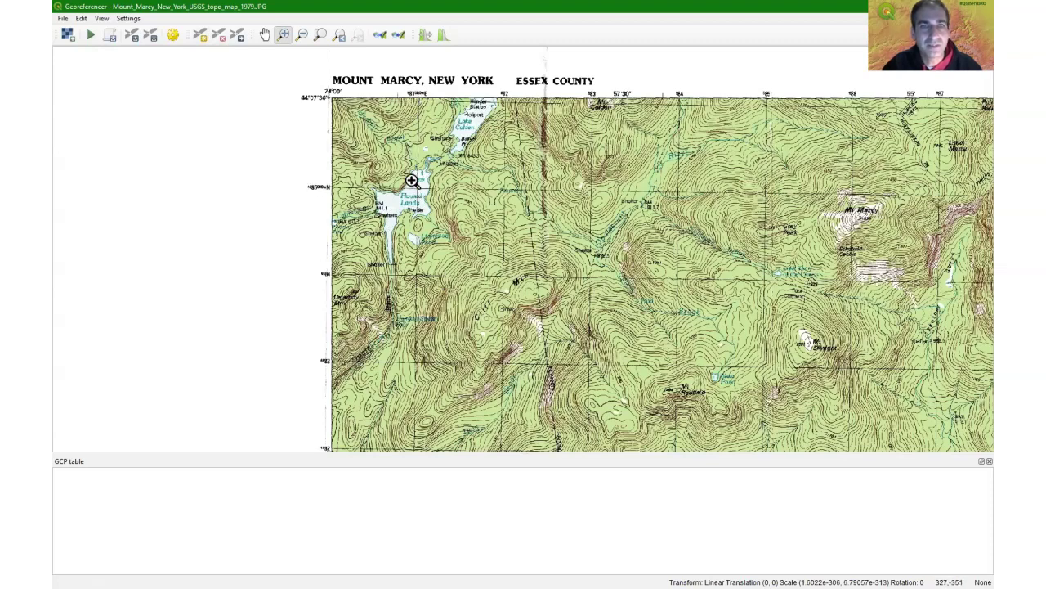
left_click_drag(401, 173, 447, 205)
left_click_drag(357, 183, 466, 260)
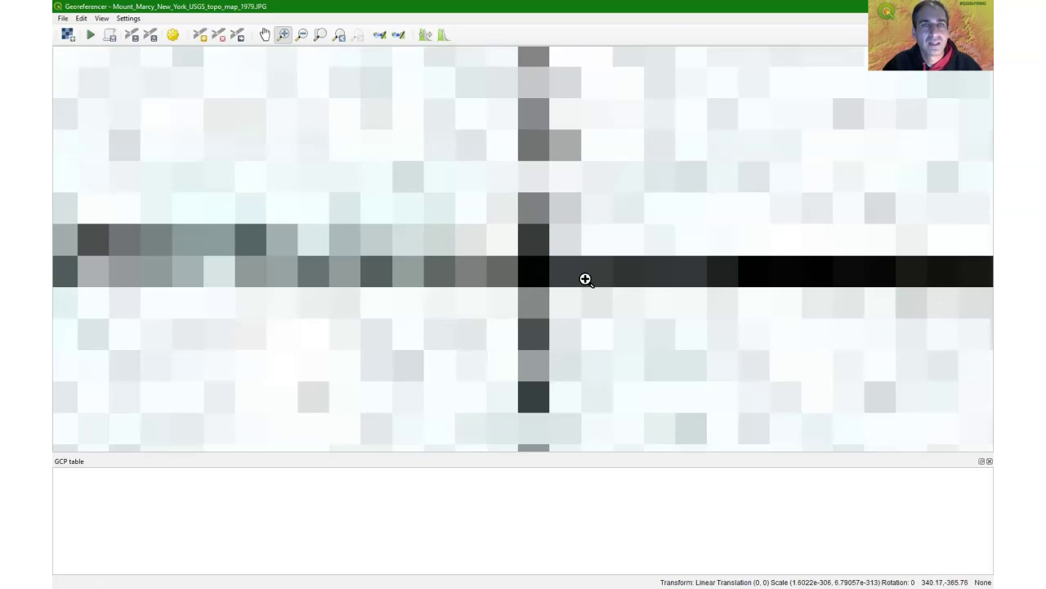
scroll(585, 279, "down", 8)
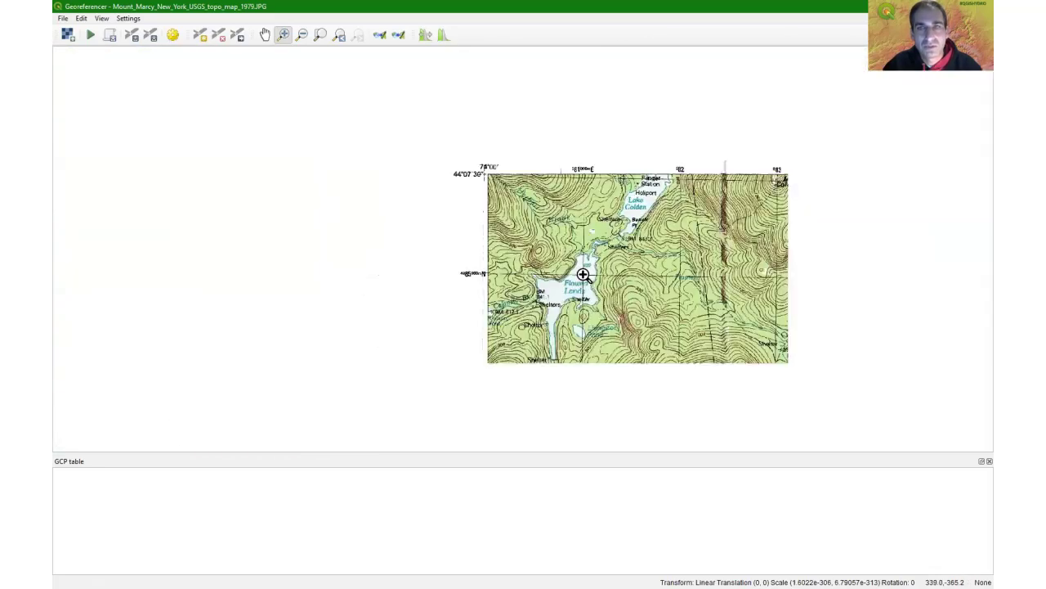
- Pan and zoom out so the map sheet fills the view
left_click(265, 35)
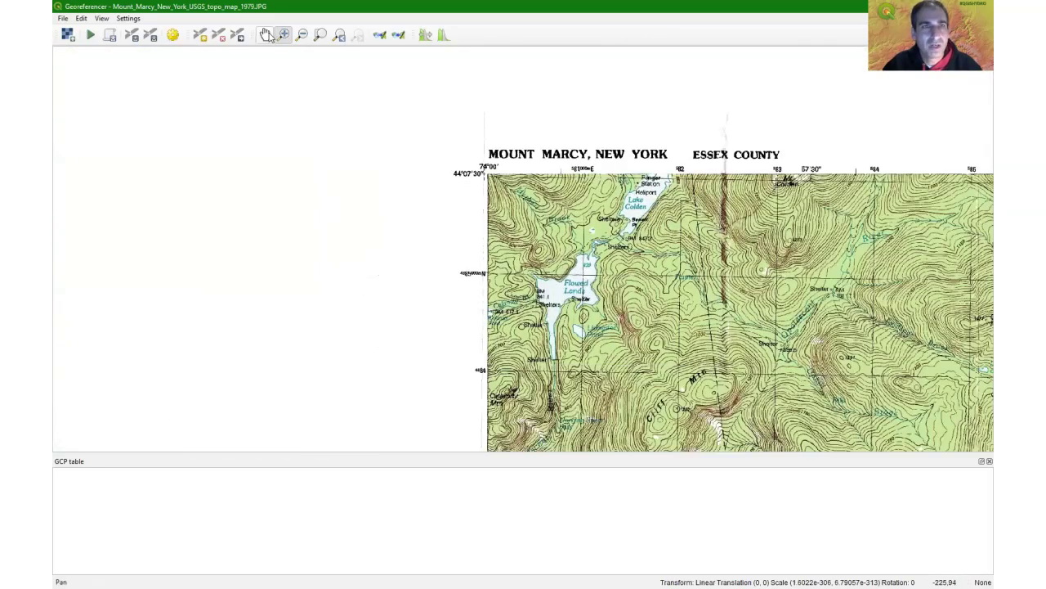
left_click_drag(748, 276, 601, 327)
scroll(641, 294, "down", 2)
left_click_drag(641, 295, 500, 252)
left_click_drag(452, 206, 400, 192)
scroll(400, 192, "up", 1)
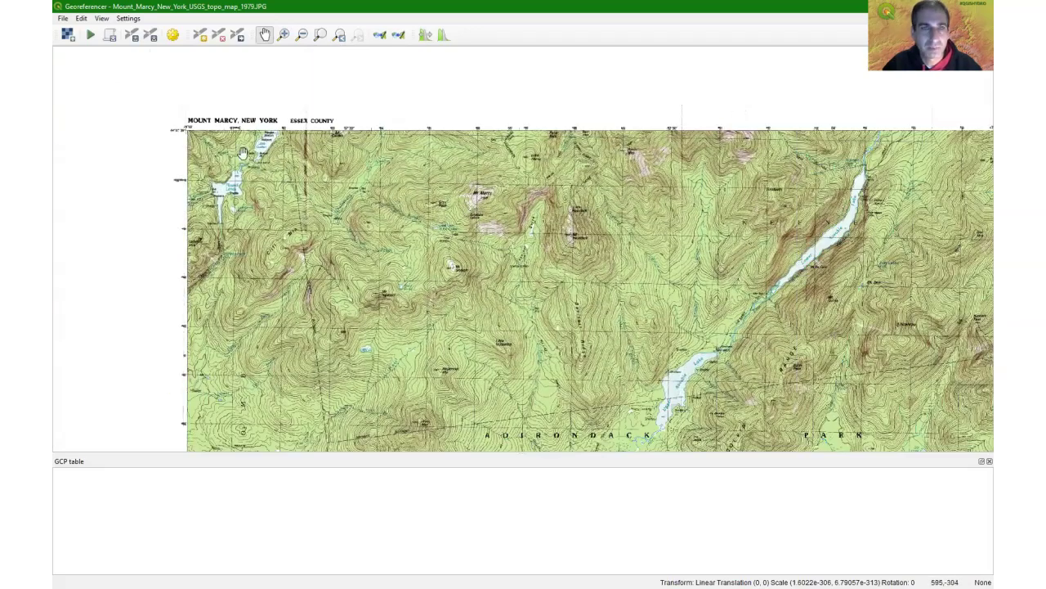
left_click_drag(336, 165, 266, 166)
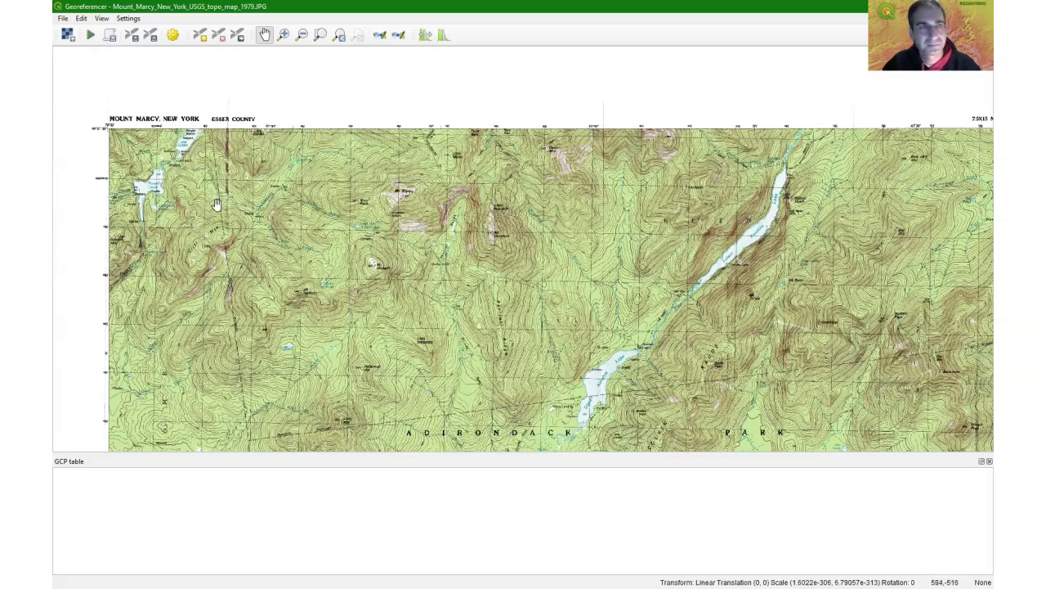
- Re-centre Flowed Lands in view and select the Add Point tool
left_click(201, 35)
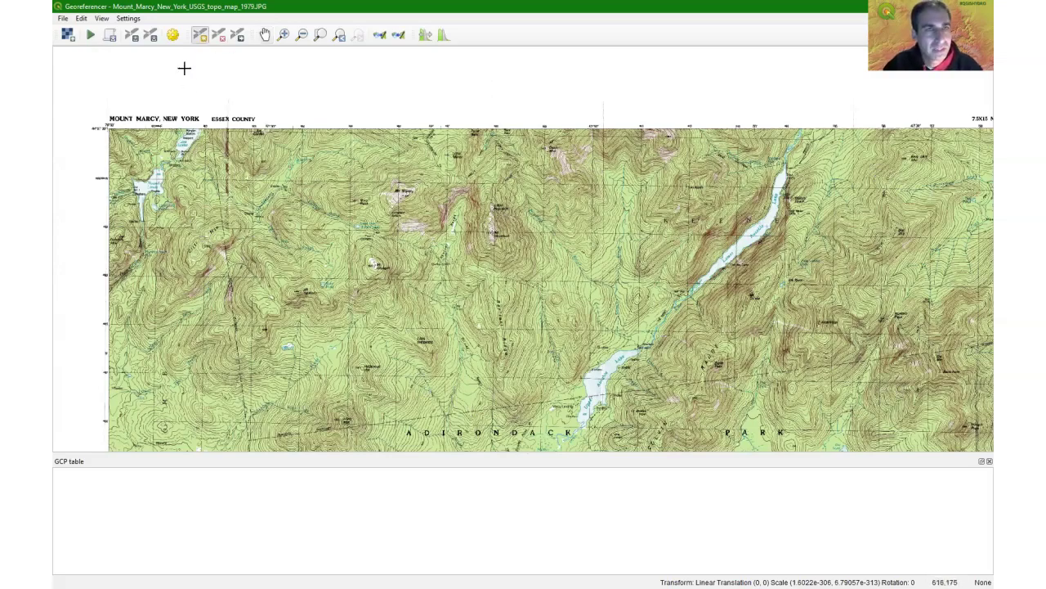
scroll(156, 168, "up", 3)
left_click(264, 35)
left_click_drag(148, 168, 493, 226)
scroll(493, 227, "up", 5)
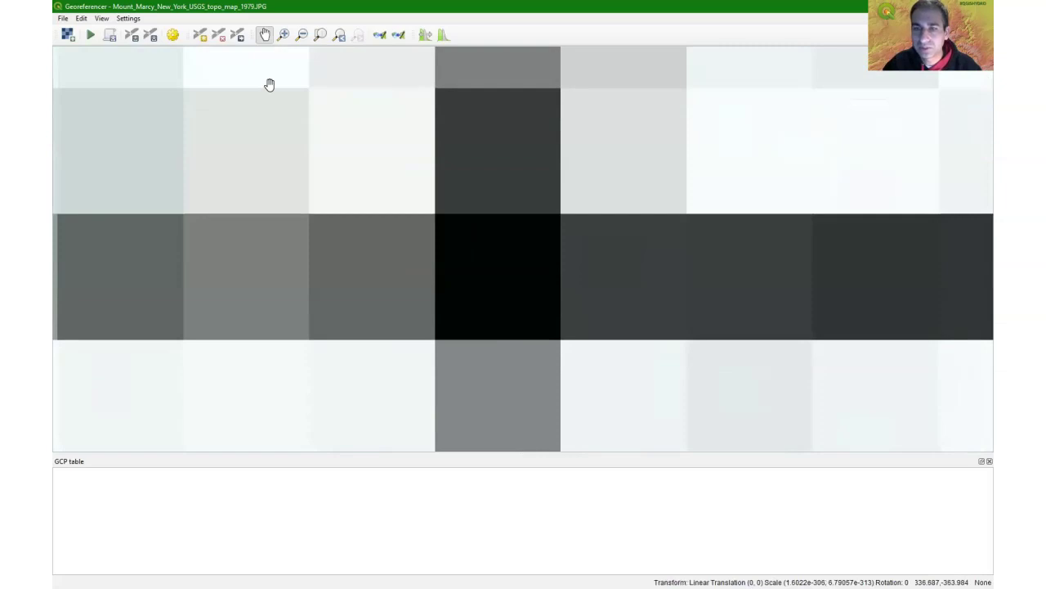
left_click(200, 35)
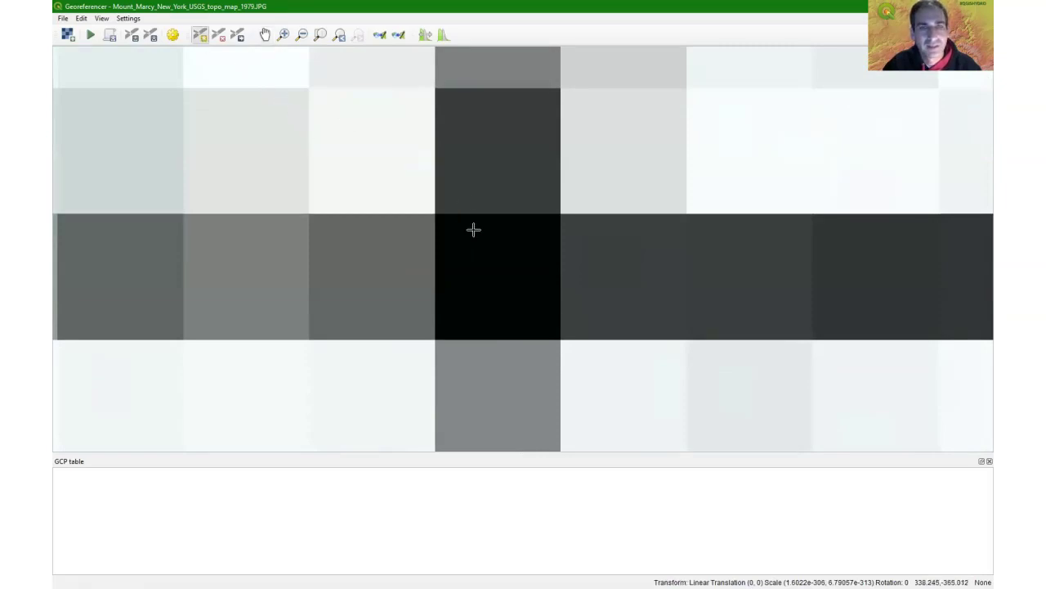
- Place the first control point on the Flowed Lands grid crossing at 581000 East, 4885000 North
left_click(496, 273)
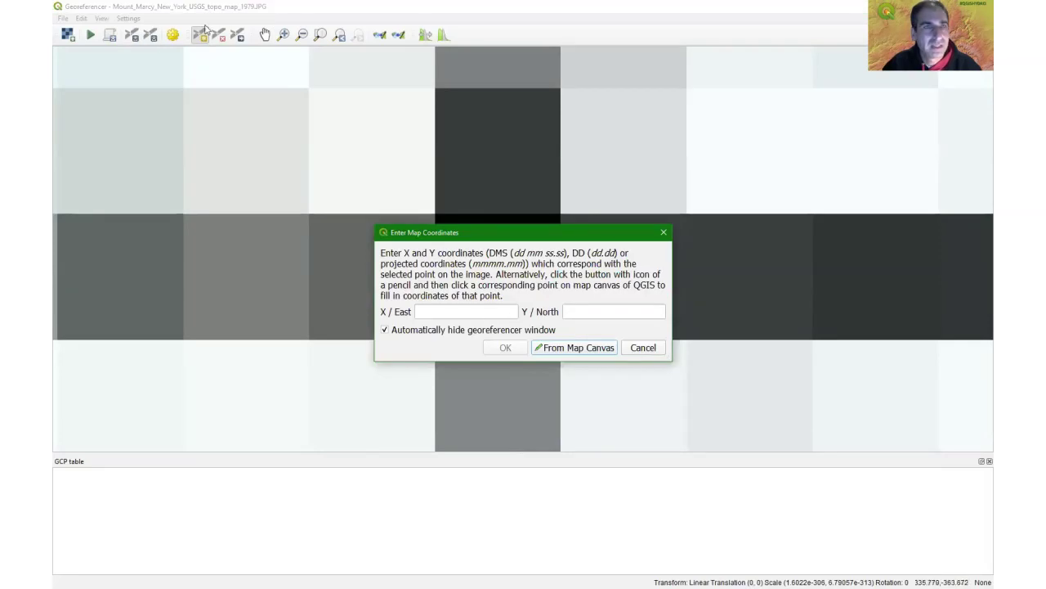
left_click(264, 35)
scroll(210, 166, "down", 5)
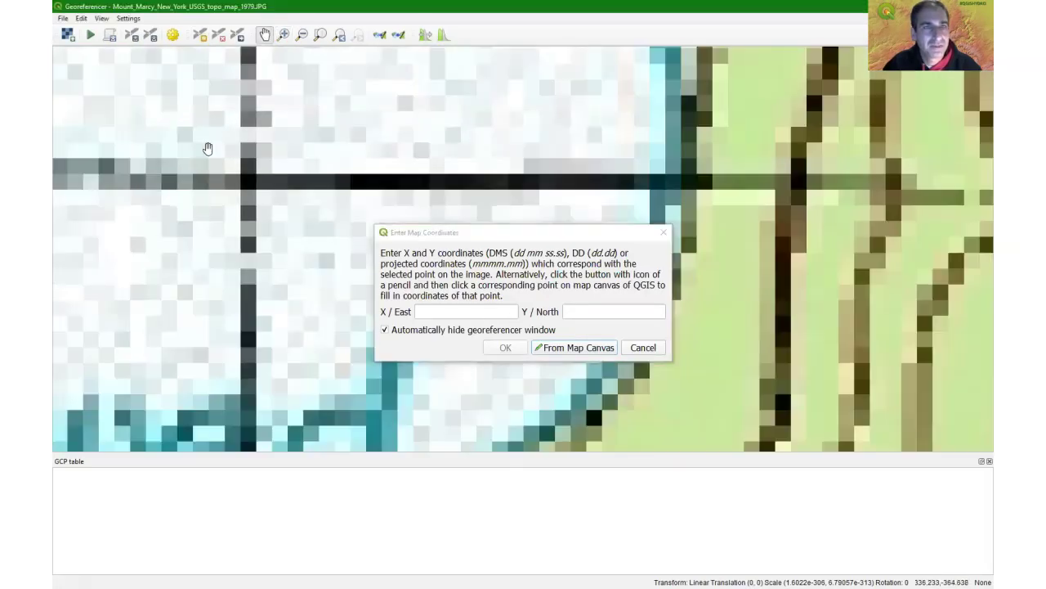
scroll(281, 224, "up", 1)
scroll(264, 243, "down", 6)
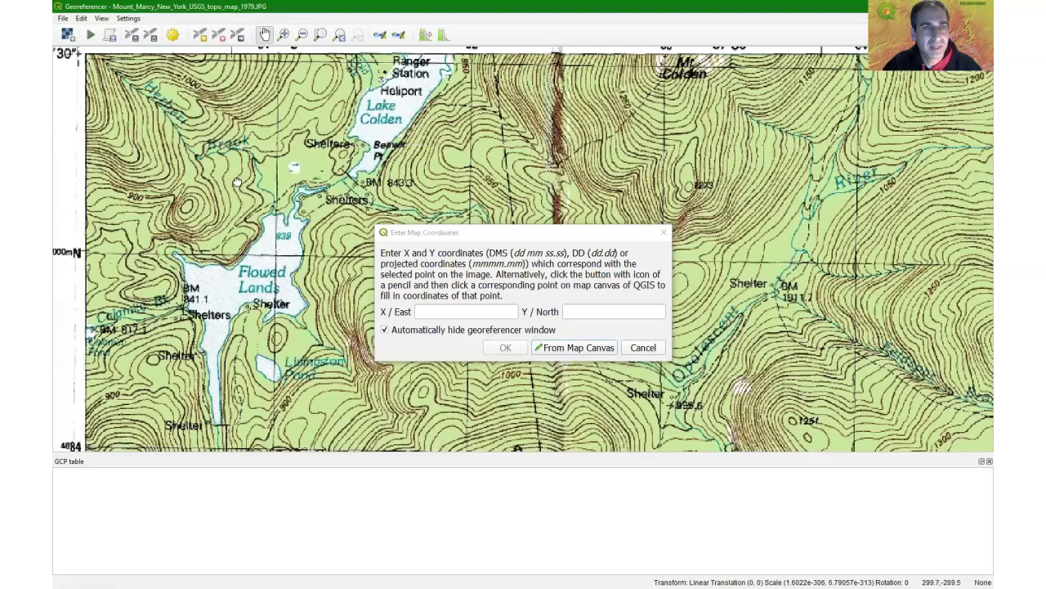
left_click_drag(281, 232, 281, 166)
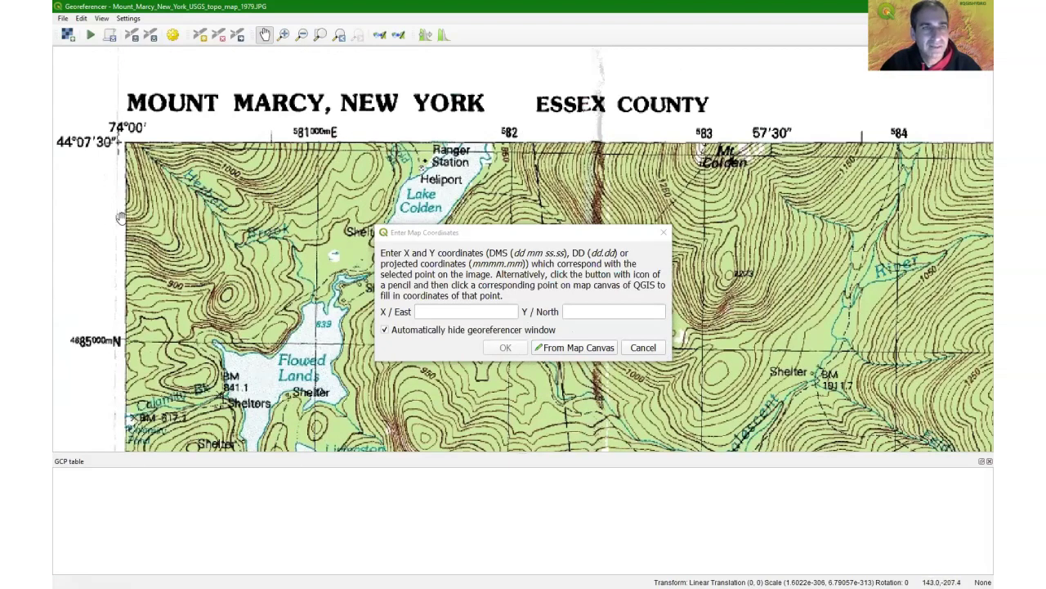
left_click(444, 311)
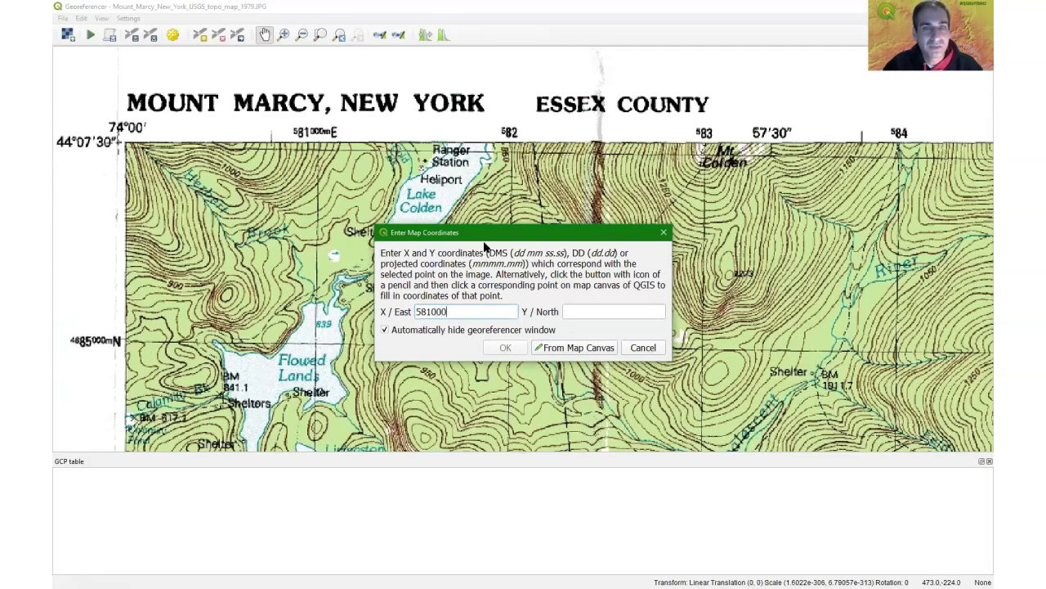
left_click(576, 311)
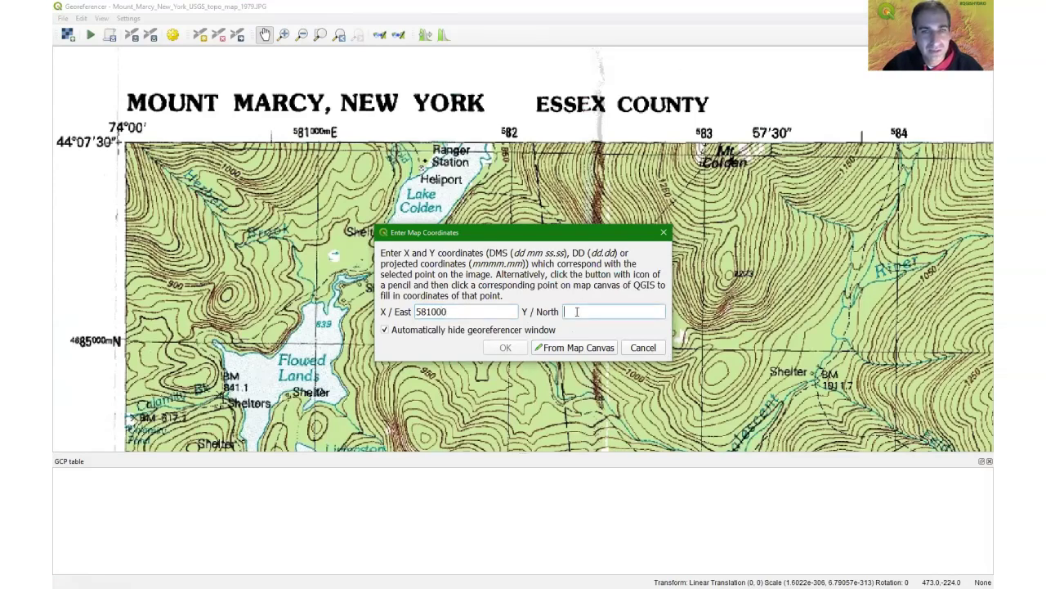
type("4885000")
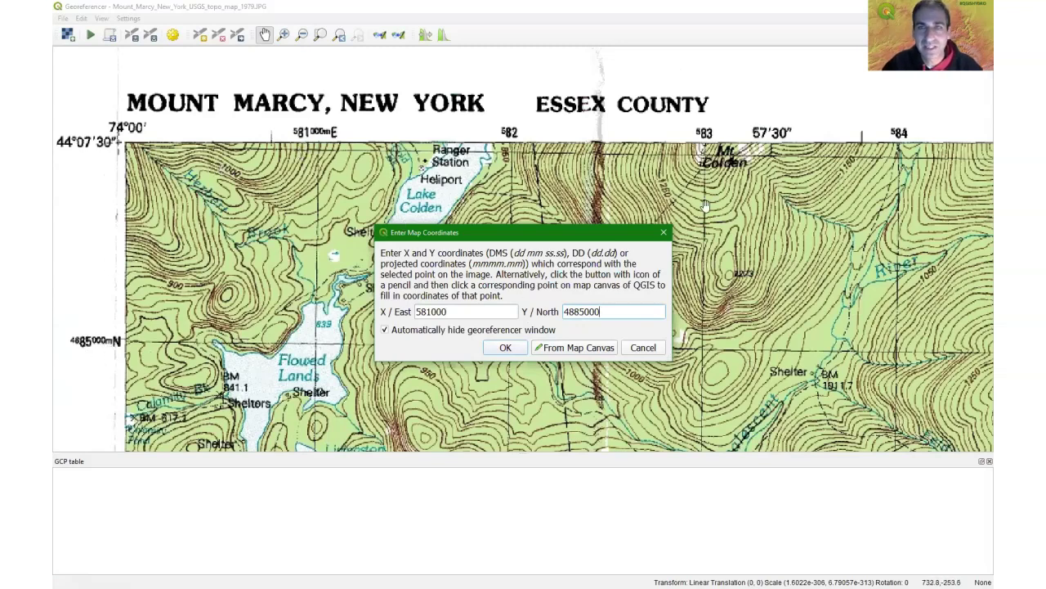
left_click(507, 349)
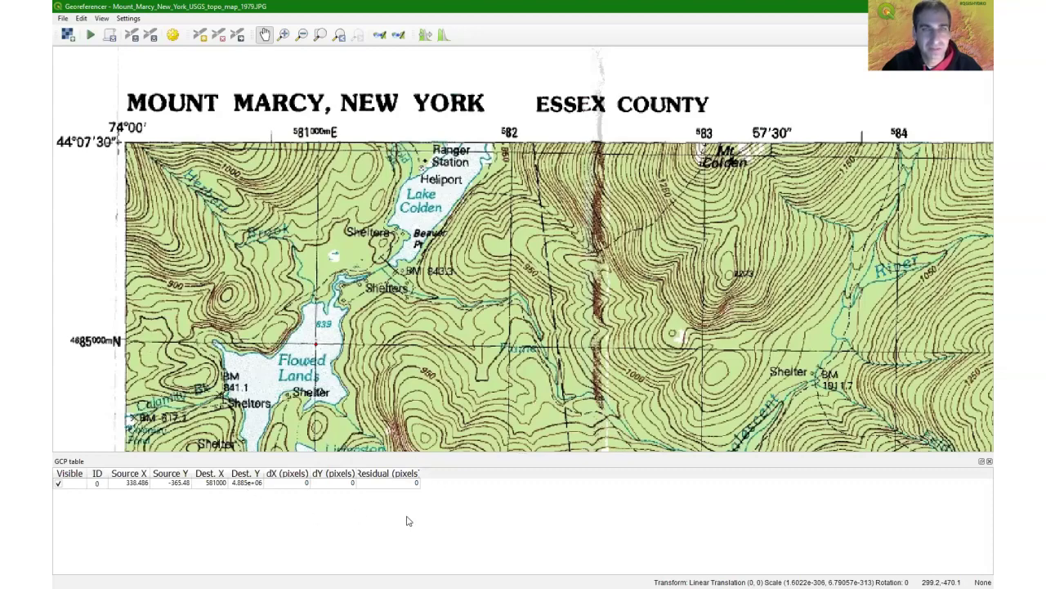
- Pan along the sheet toward the Mount Marcy legend to find the top-edge grid corner
scroll(711, 331, "down", 1)
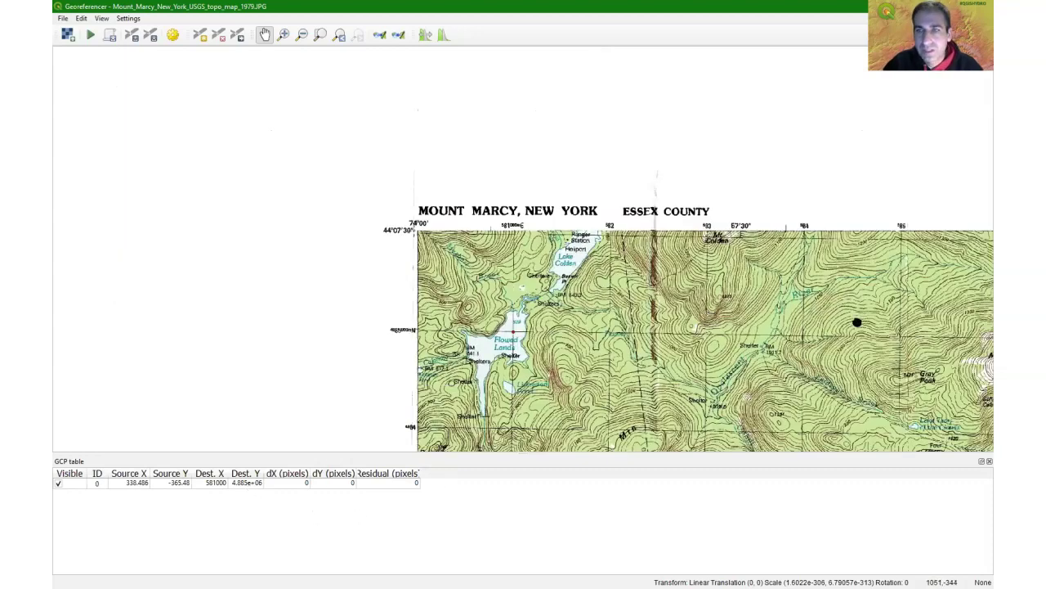
left_click_drag(858, 322, 488, 287)
scroll(861, 296, "down", 1)
left_click_drag(862, 296, 299, 288)
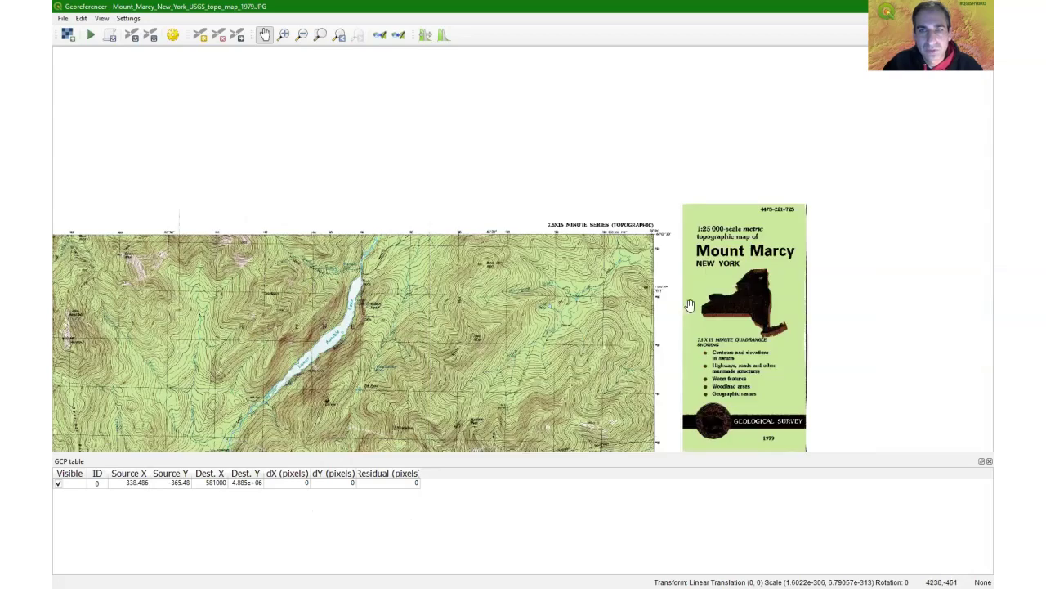
scroll(599, 293, "up", 4)
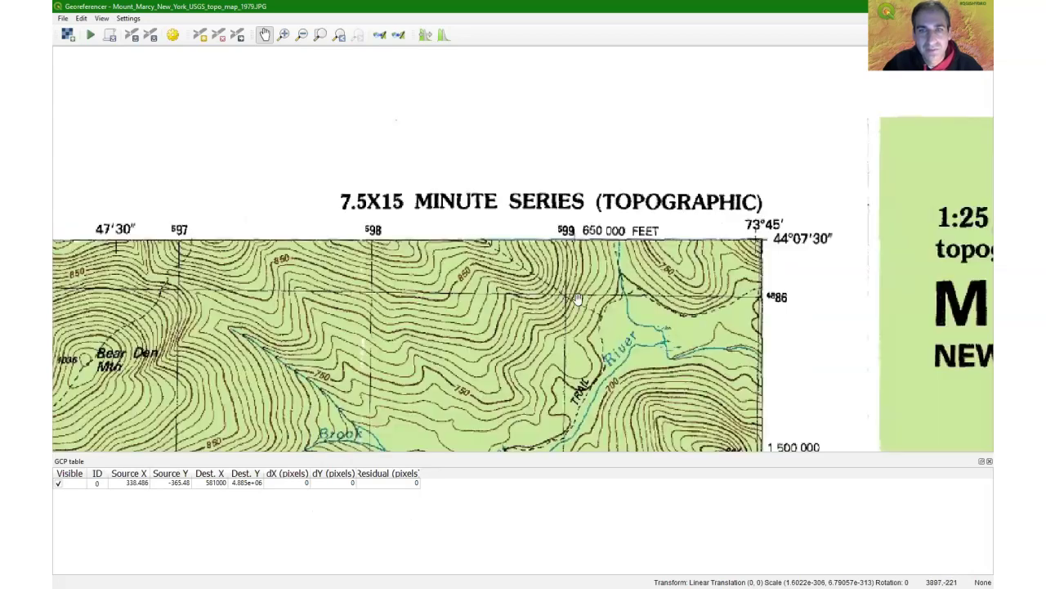
scroll(588, 201, "down", 5)
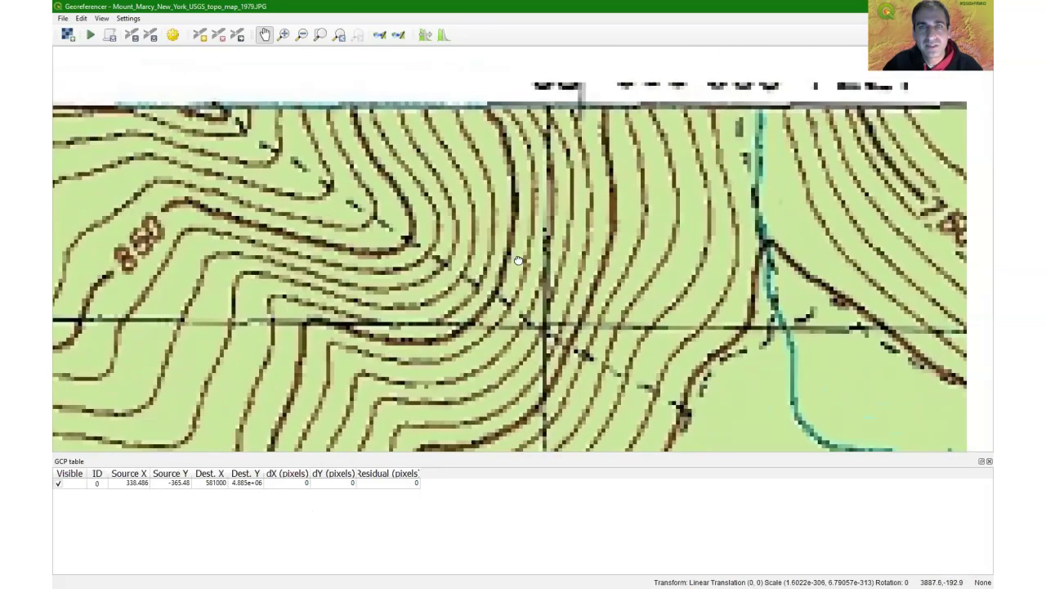
scroll(416, 178, "up", 3)
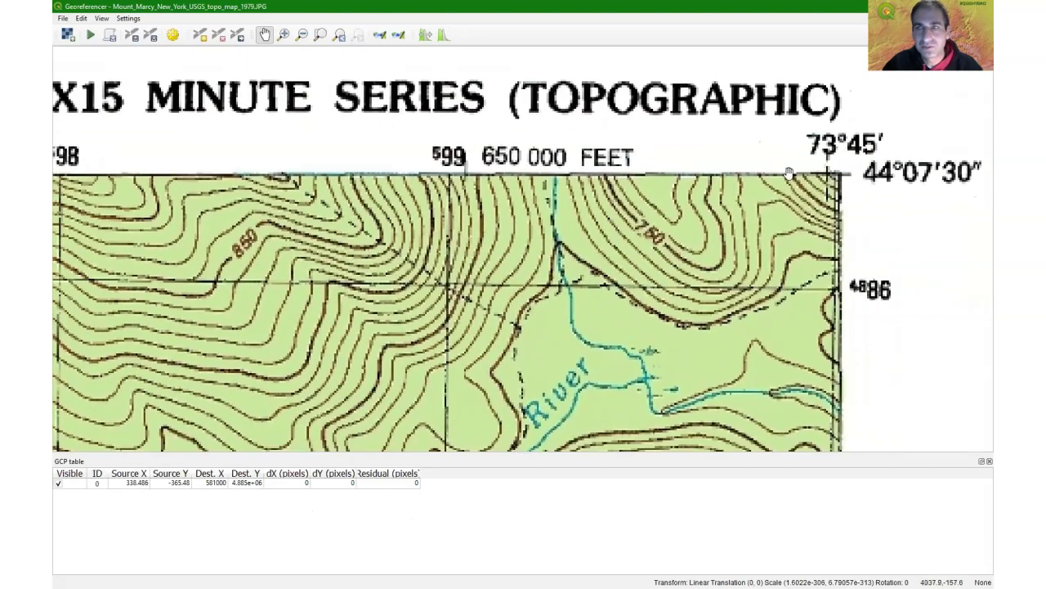
scroll(446, 282, "up", 5)
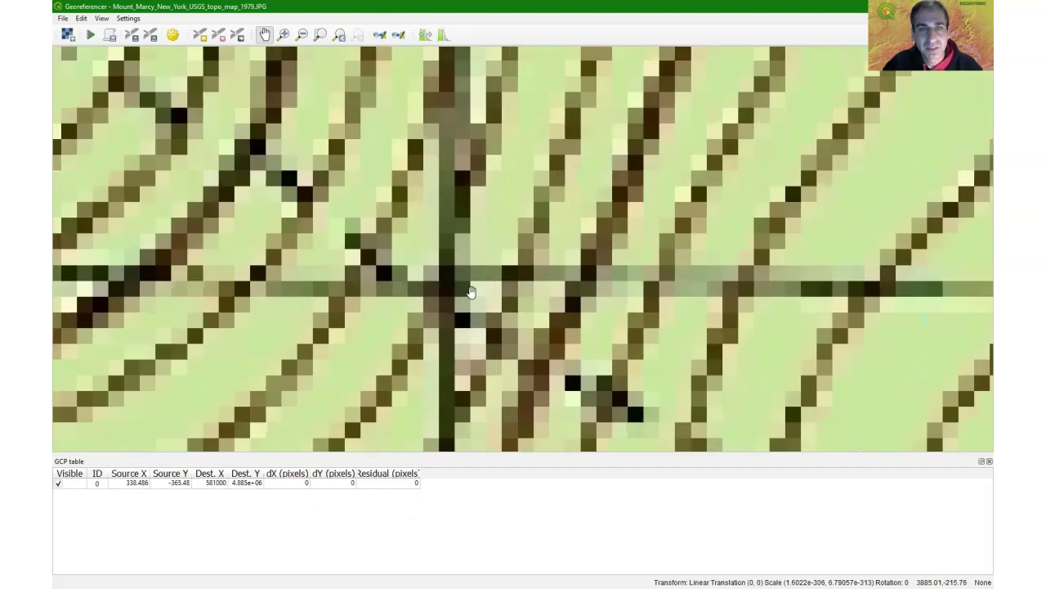
- Mark the top-edge grid corner as a control point at 599000 East, 4886000 North
left_click(201, 34)
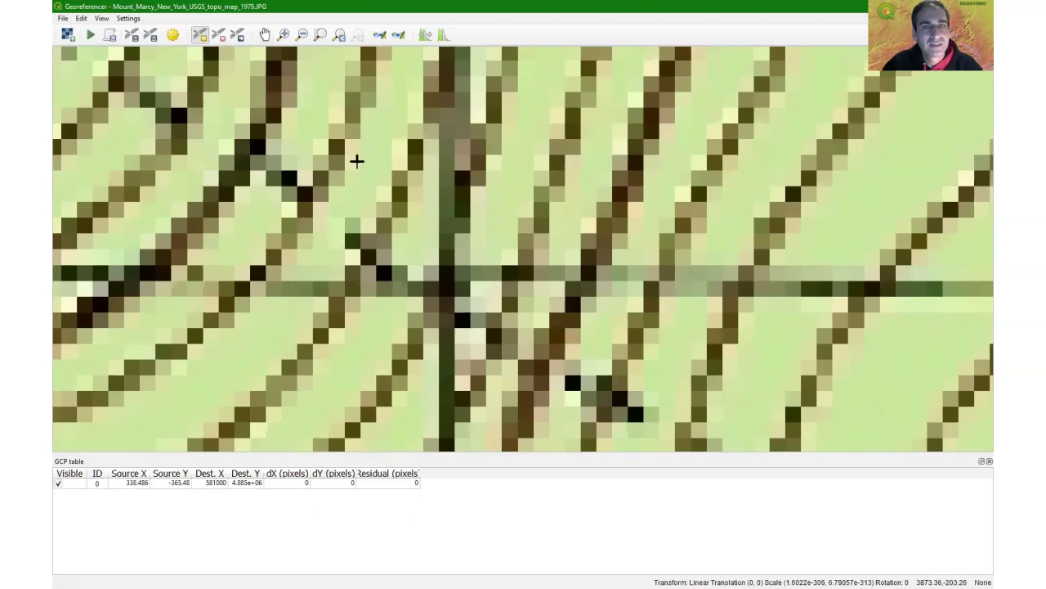
left_click(445, 284)
scroll(395, 148, "down", 10)
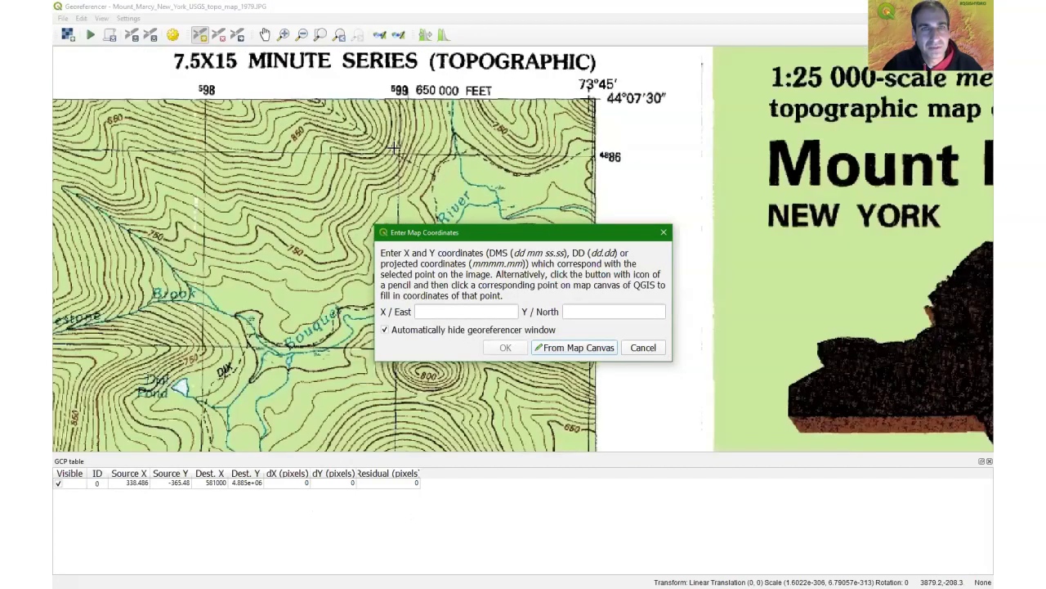
left_click(475, 312)
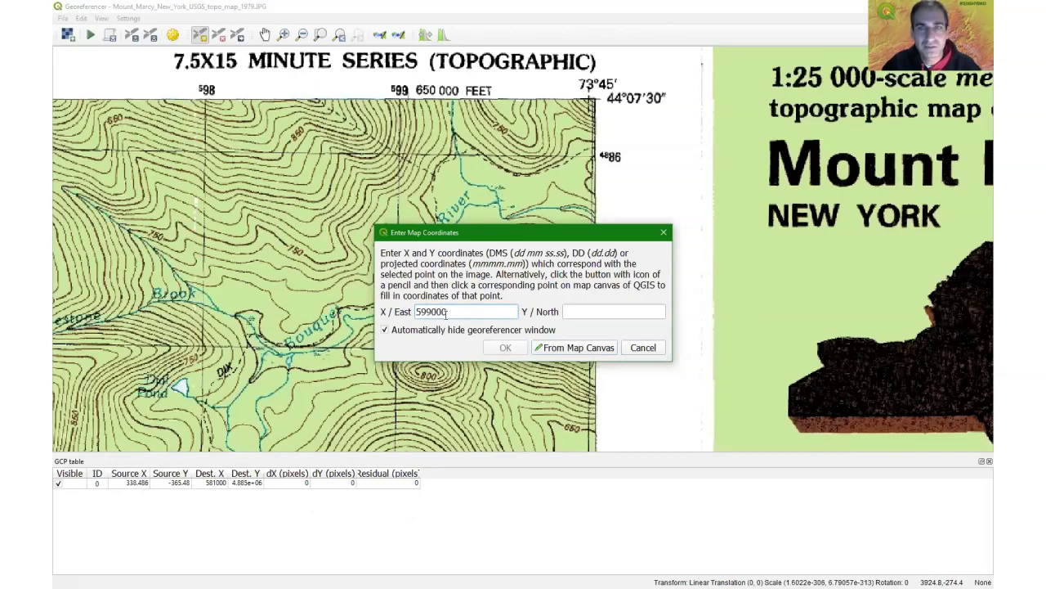
left_click(584, 314)
type("4886000")
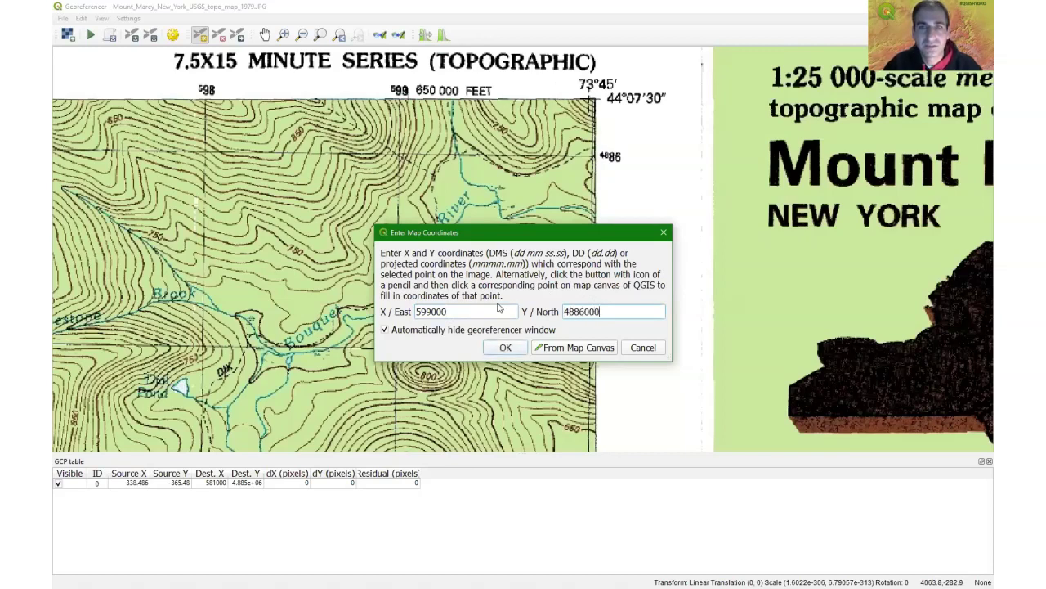
left_click(515, 348)
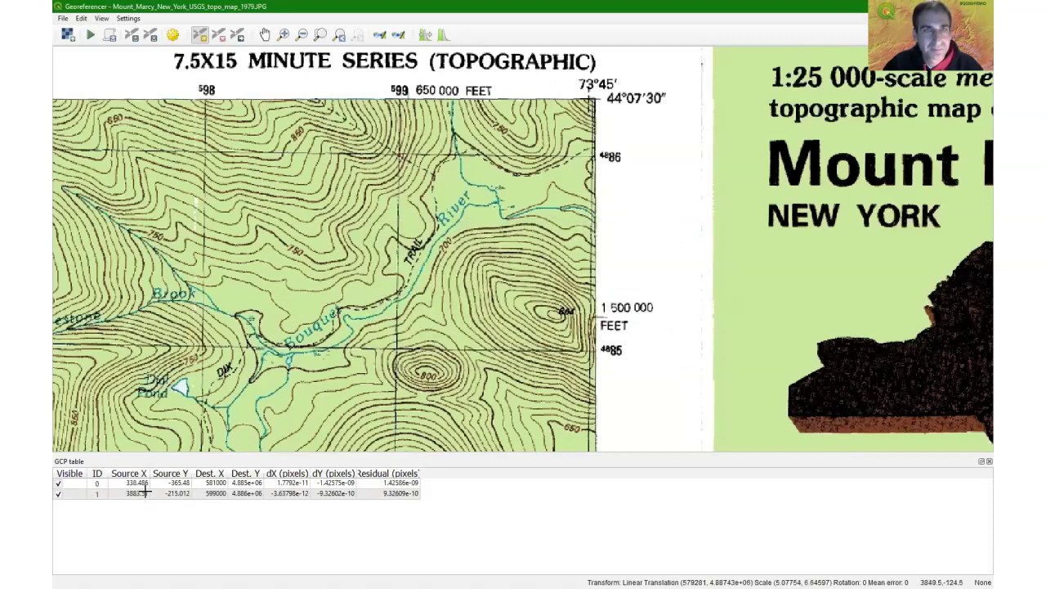
- Pan down to the sheet's bottom edge and centre the 598/4873 grid crossing near the title block
left_click(265, 34)
scroll(346, 357, "down", 1)
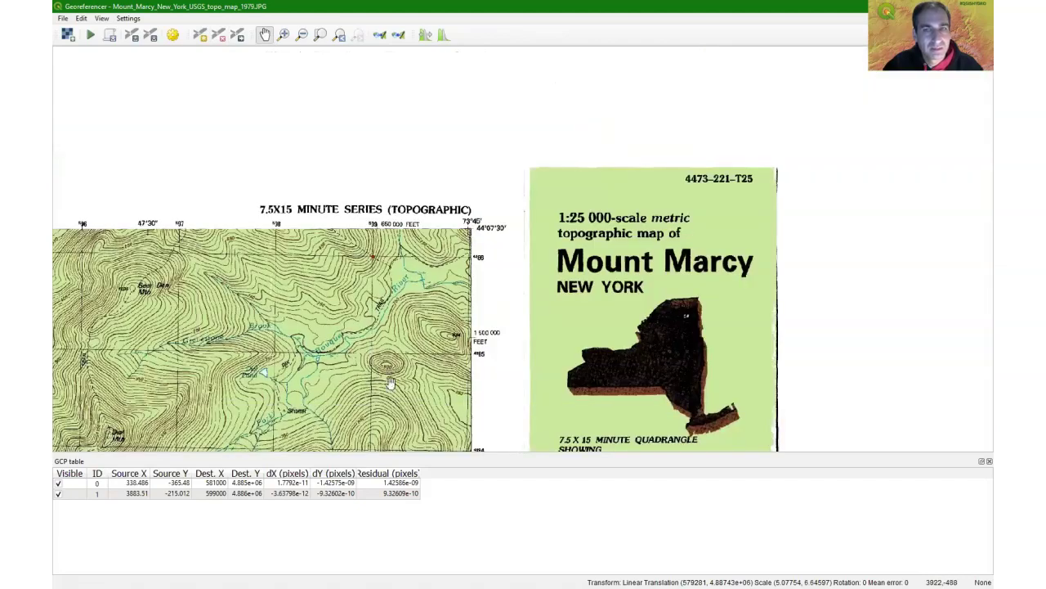
left_click_drag(353, 393, 444, 168)
left_click_drag(449, 384, 461, 333)
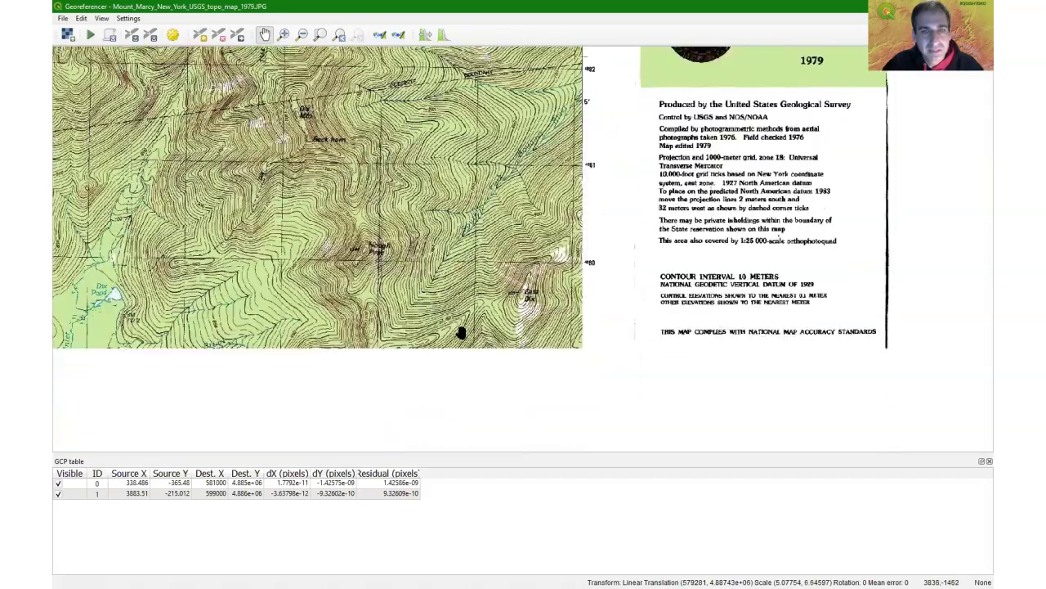
scroll(462, 400, "down", 1)
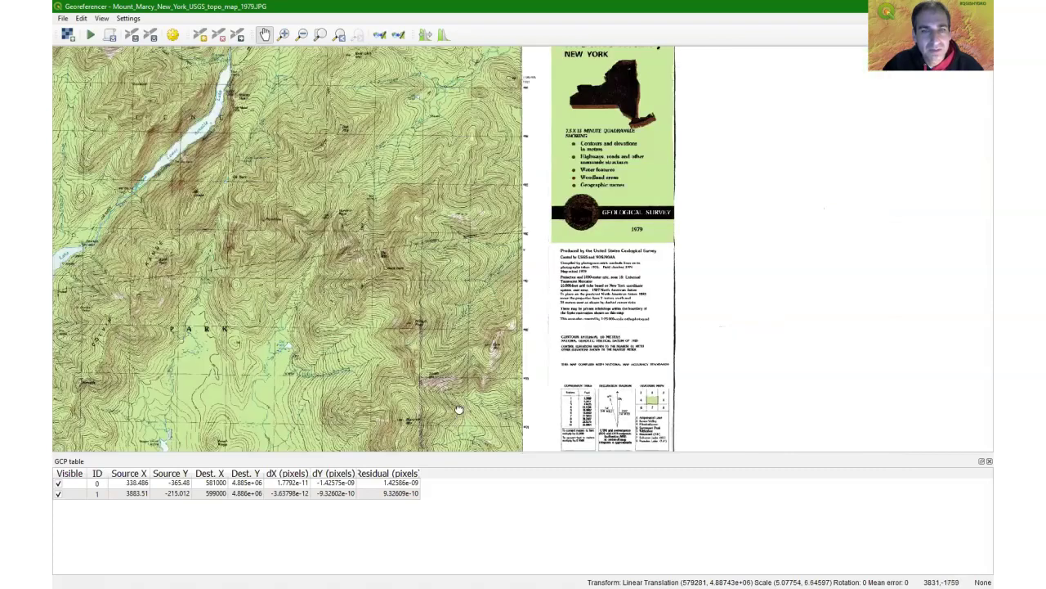
left_click_drag(460, 409, 466, 355)
left_click_drag(447, 423, 445, 272)
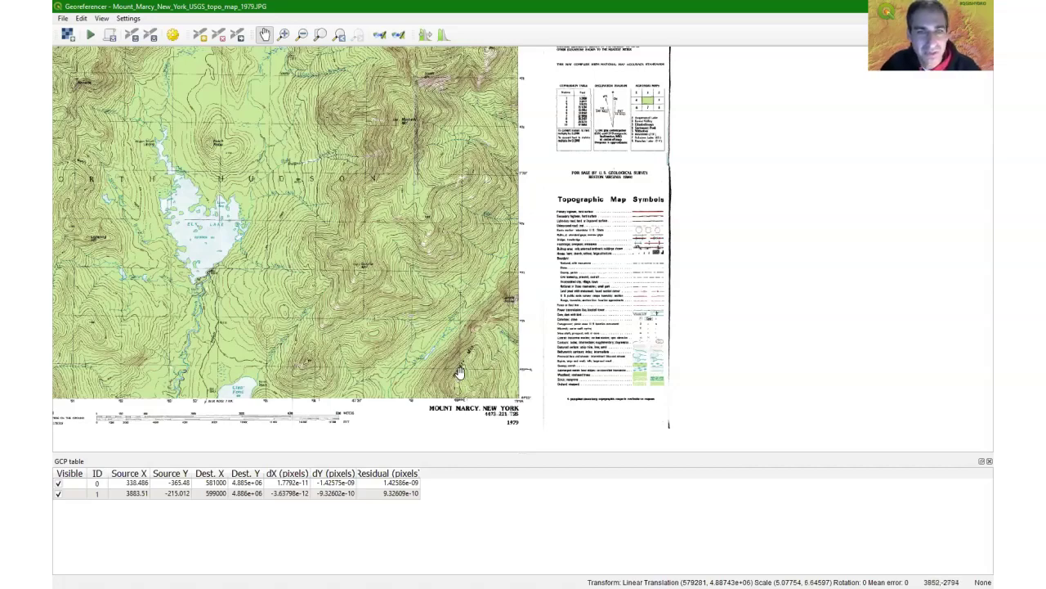
scroll(458, 373, "up", 1)
scroll(458, 373, "up", 1)
left_click_drag(656, 368, 539, 345)
left_click_drag(544, 400, 660, 335)
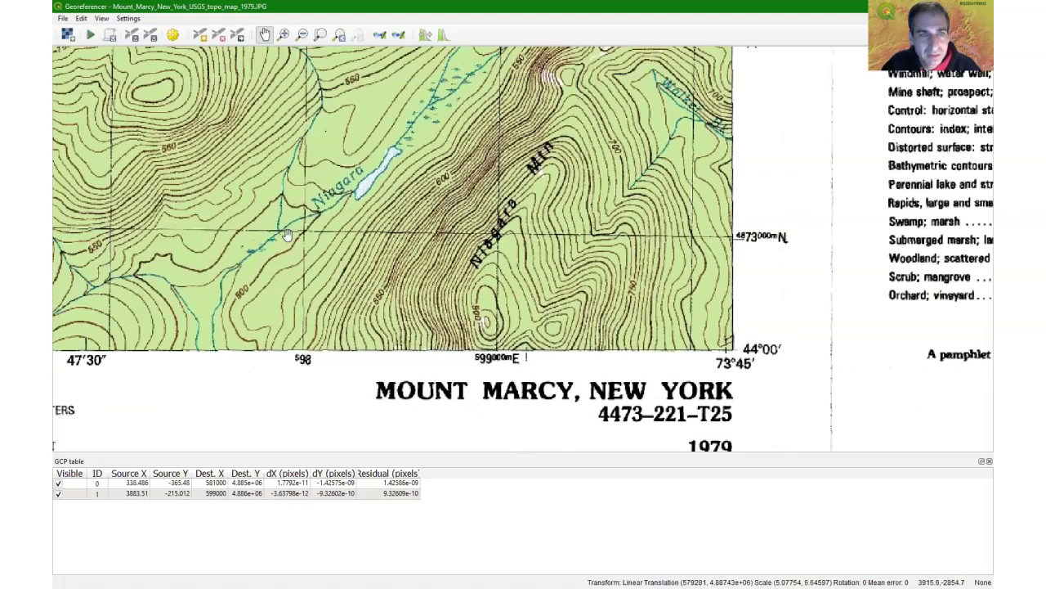
left_click_drag(315, 232, 339, 252)
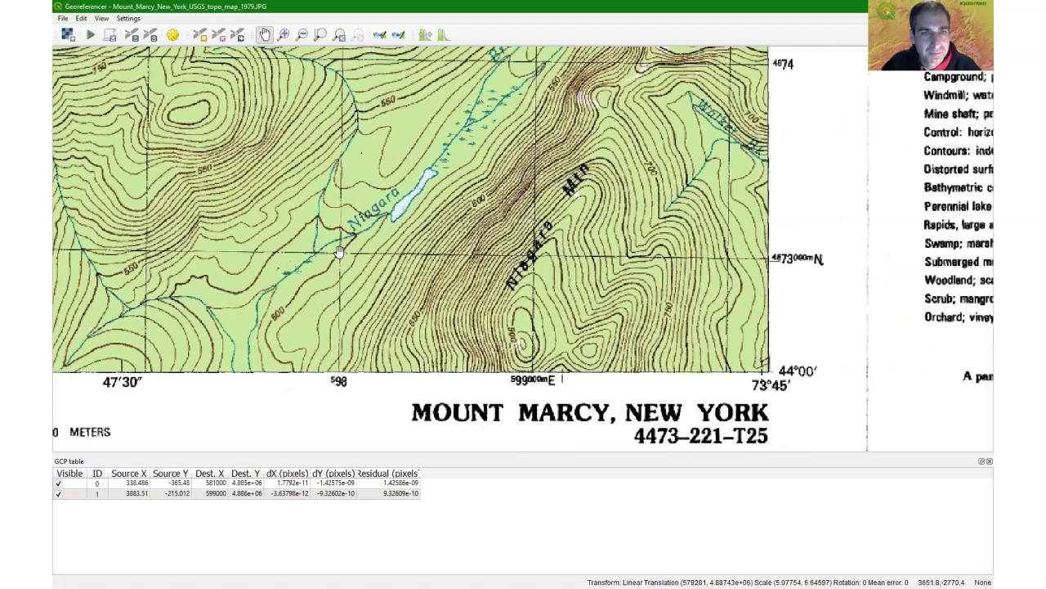
scroll(337, 250, "up", 5)
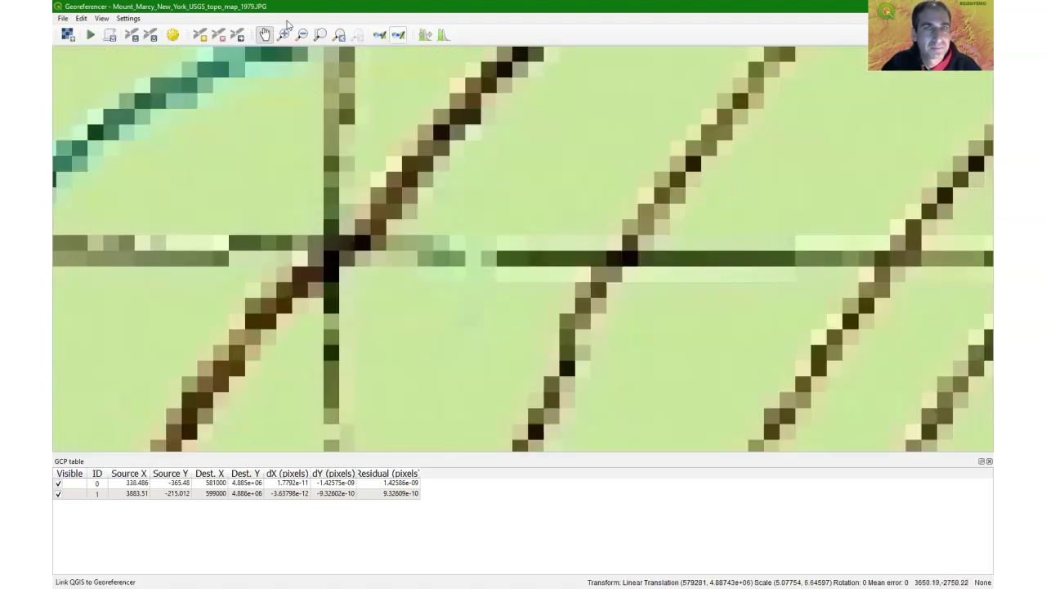
- Place the third control point on that crossing at 598000 East, 4873000 North
left_click(201, 35)
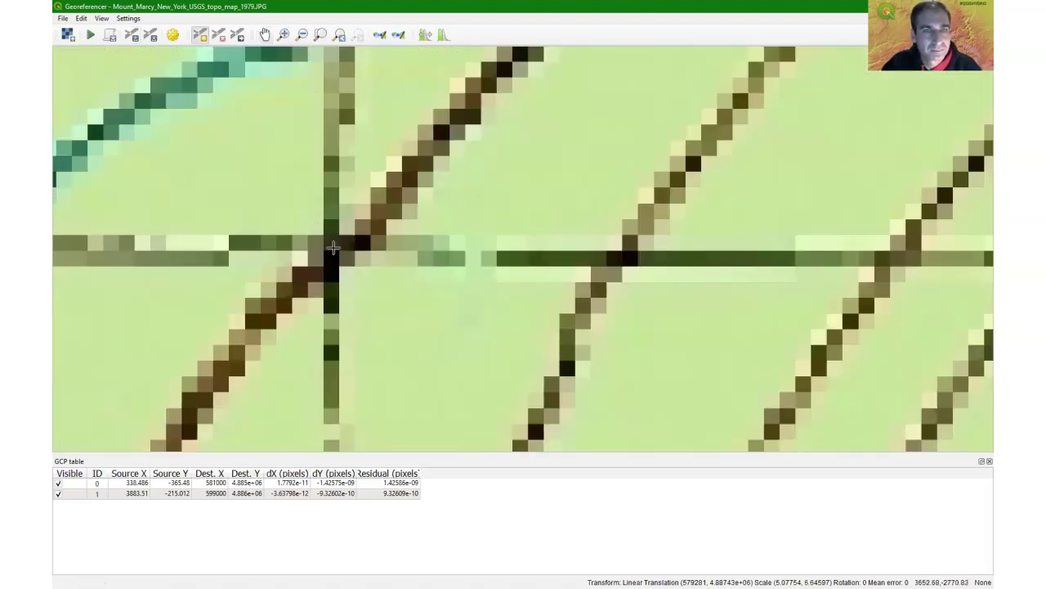
left_click(283, 228)
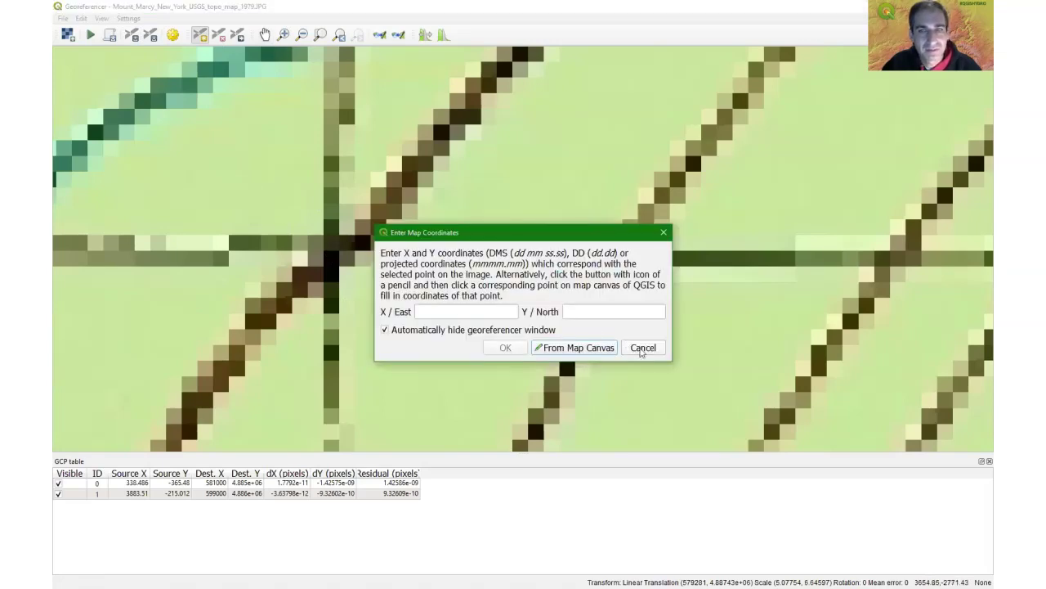
left_click(644, 347)
left_click(302, 216)
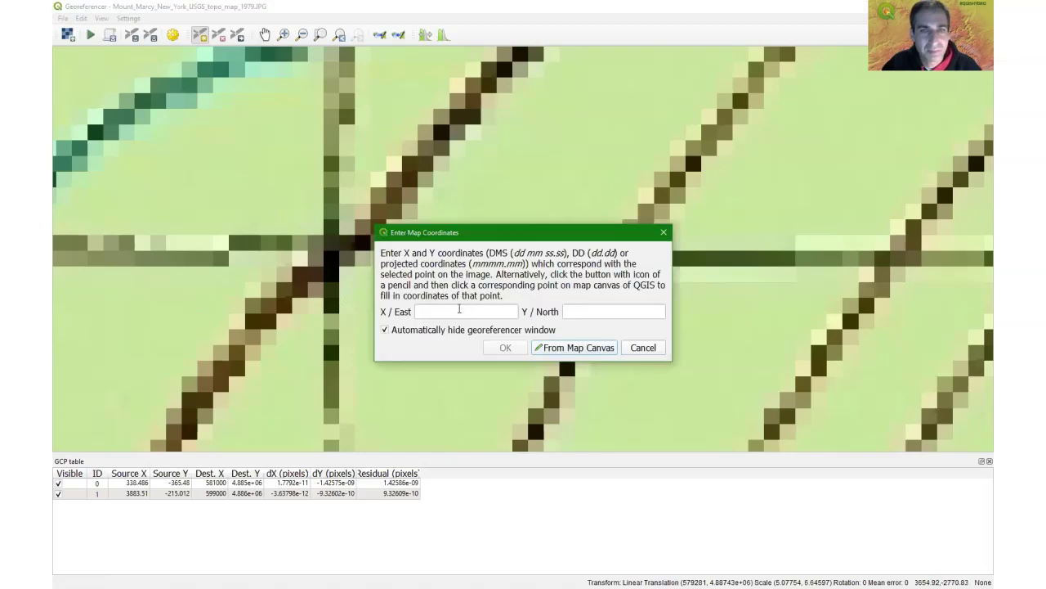
scroll(300, 252, "down", 5)
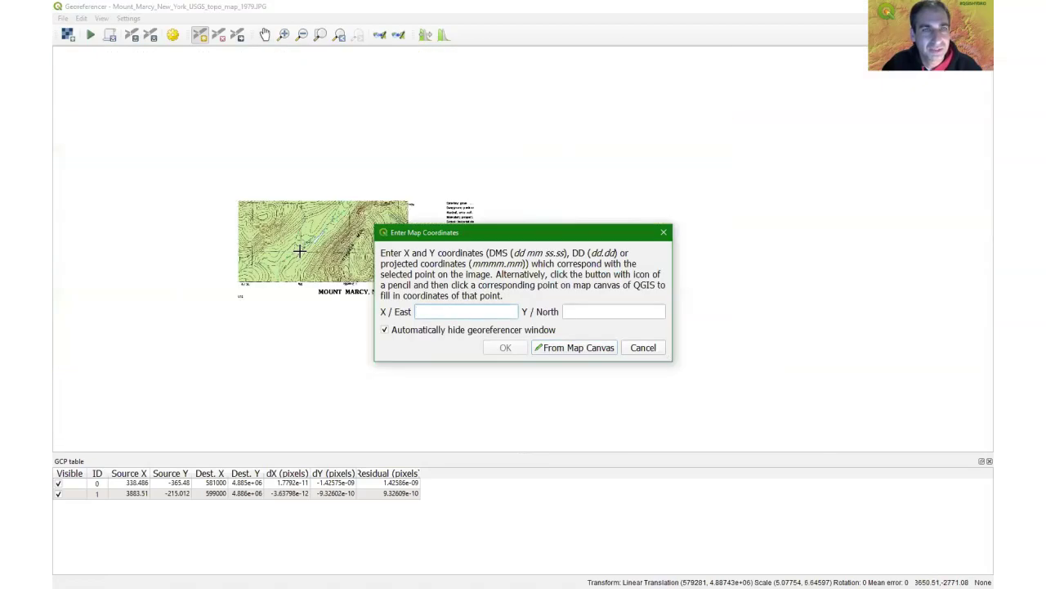
scroll(299, 253, "up", 5)
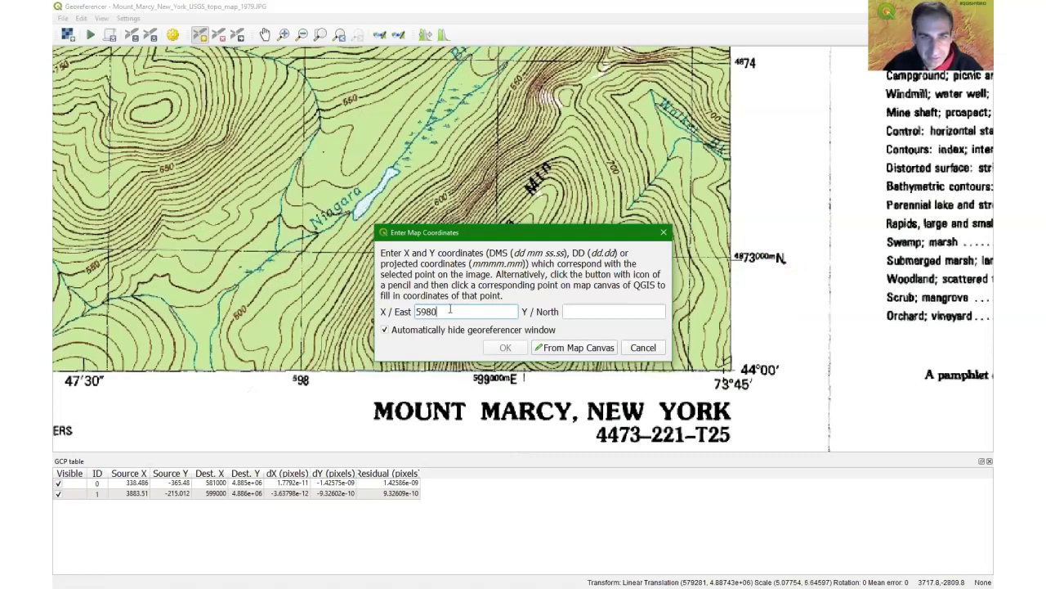
left_click(589, 312)
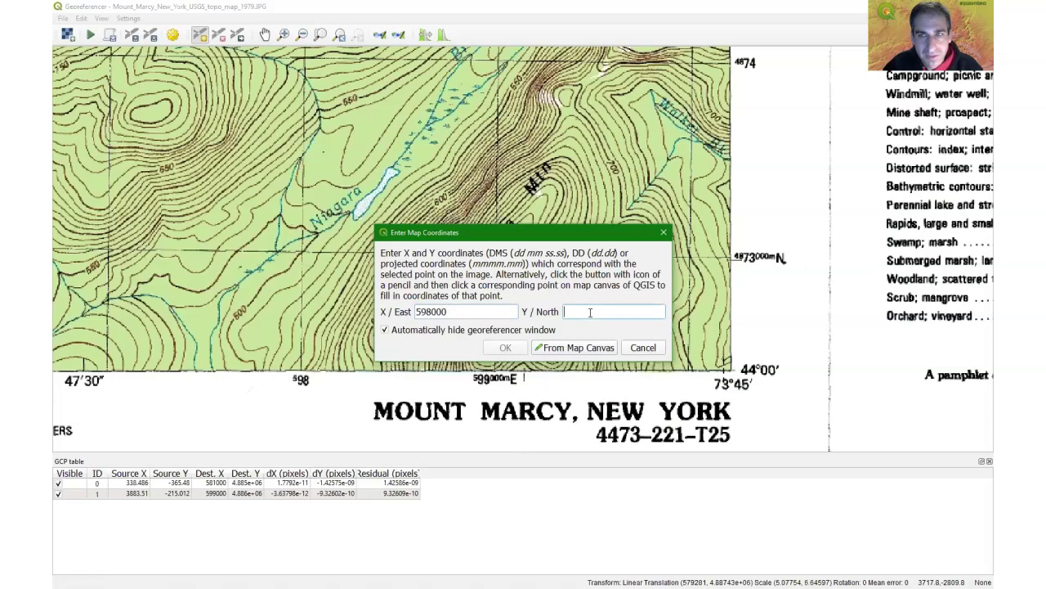
type("487")
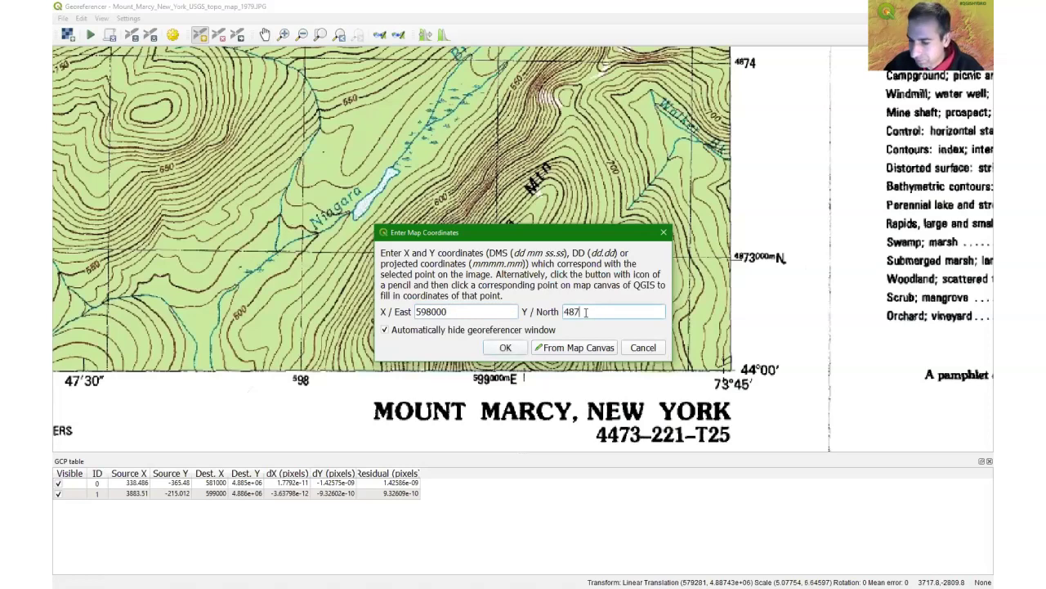
type("3000")
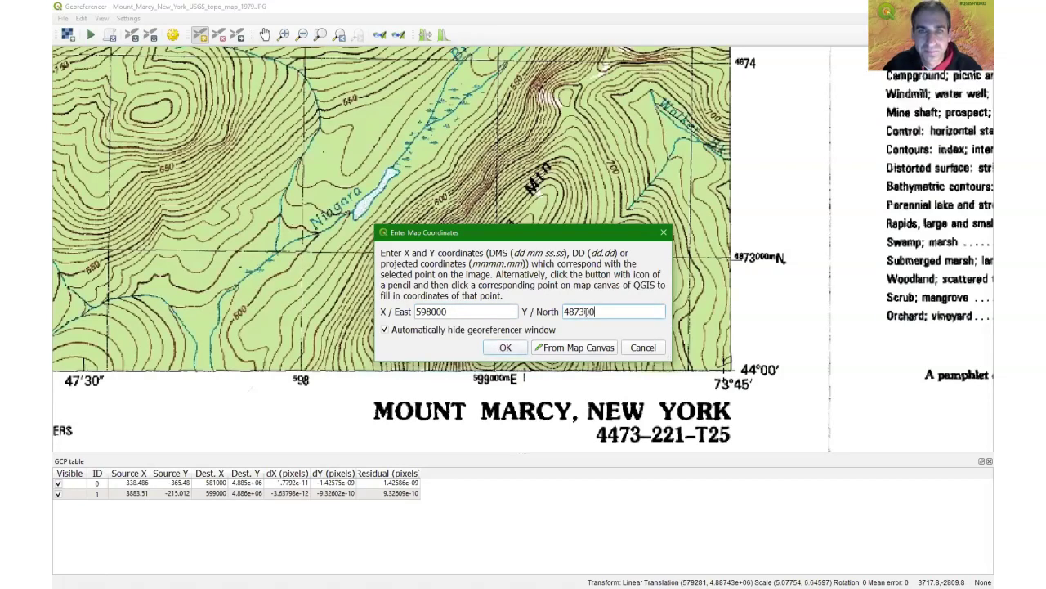
left_click(511, 349)
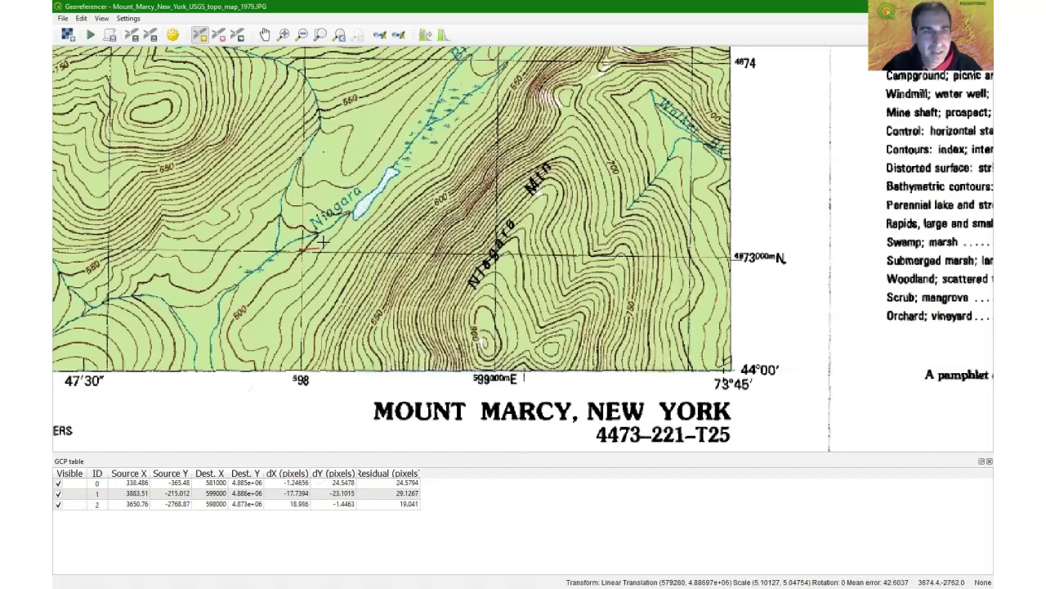
- Drag the bottom-edge control point onto the exact grid intersection, cutting its residual to 18.09
scroll(294, 249, "up", 4)
scroll(290, 246, "up", 2)
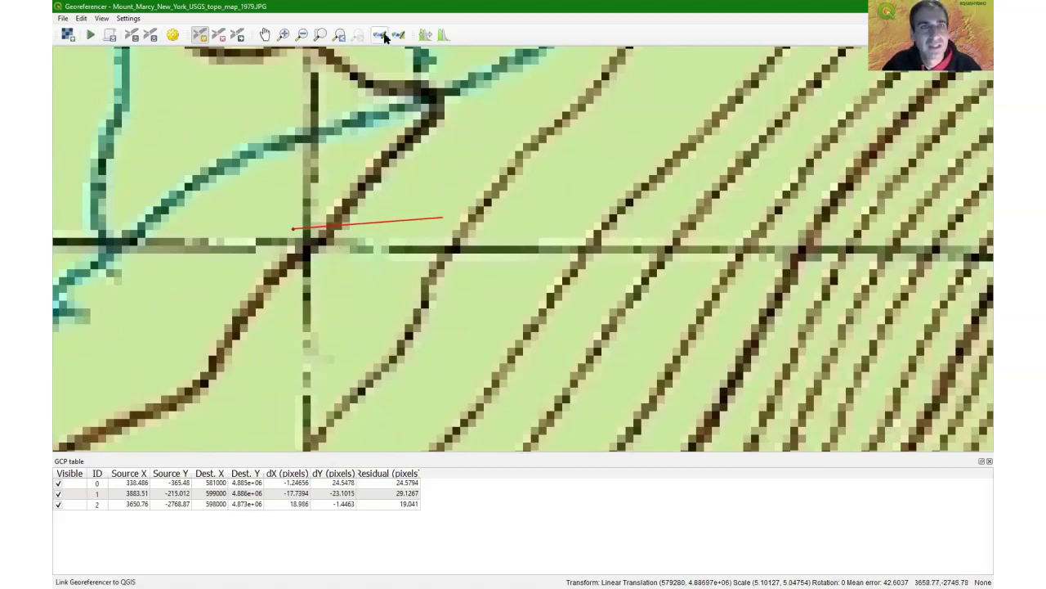
left_click(219, 37)
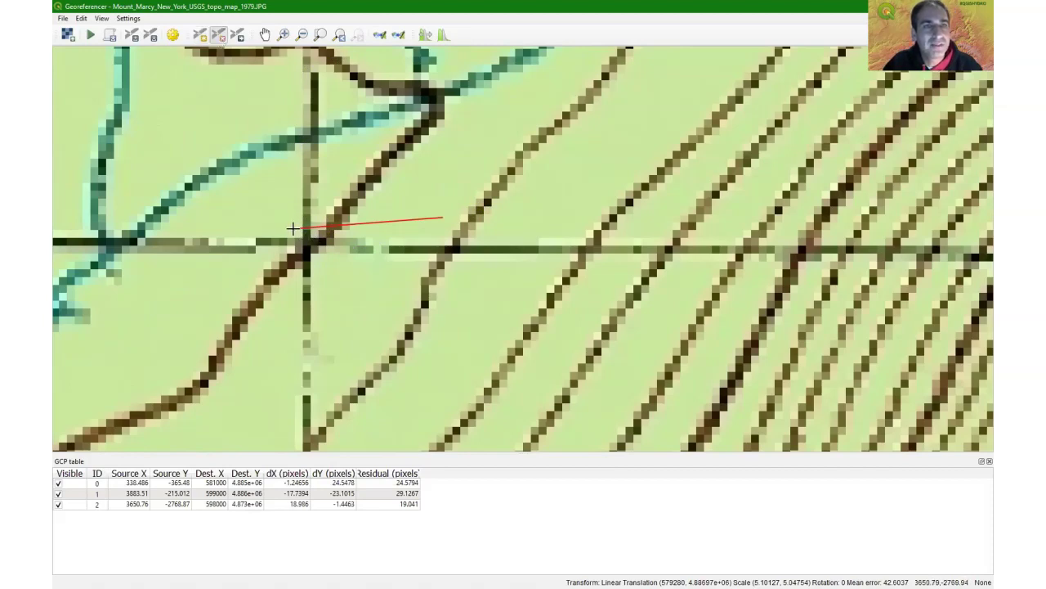
left_click(237, 34)
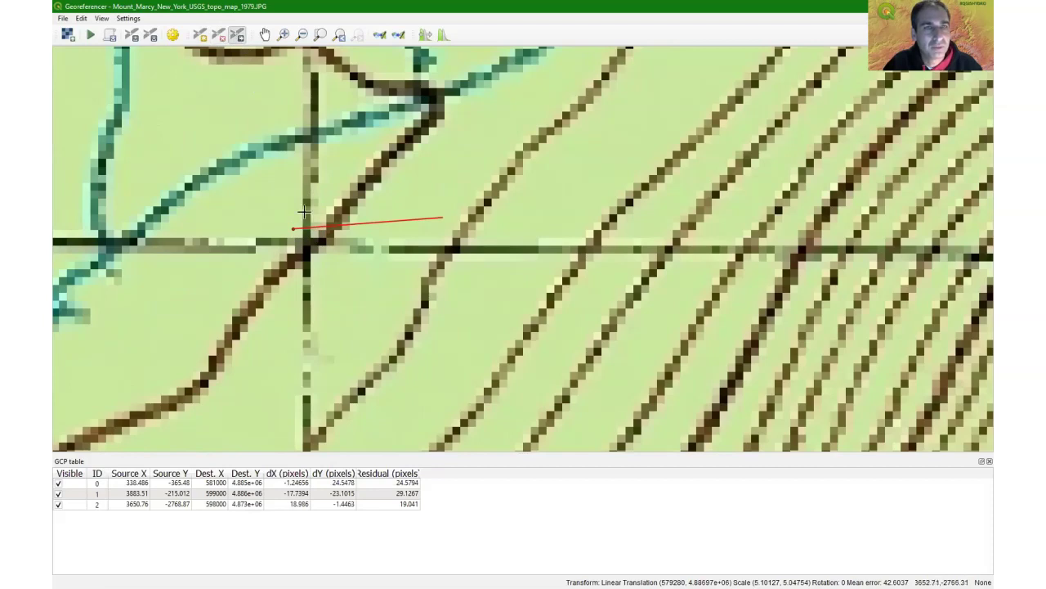
left_click_drag(292, 228, 306, 243)
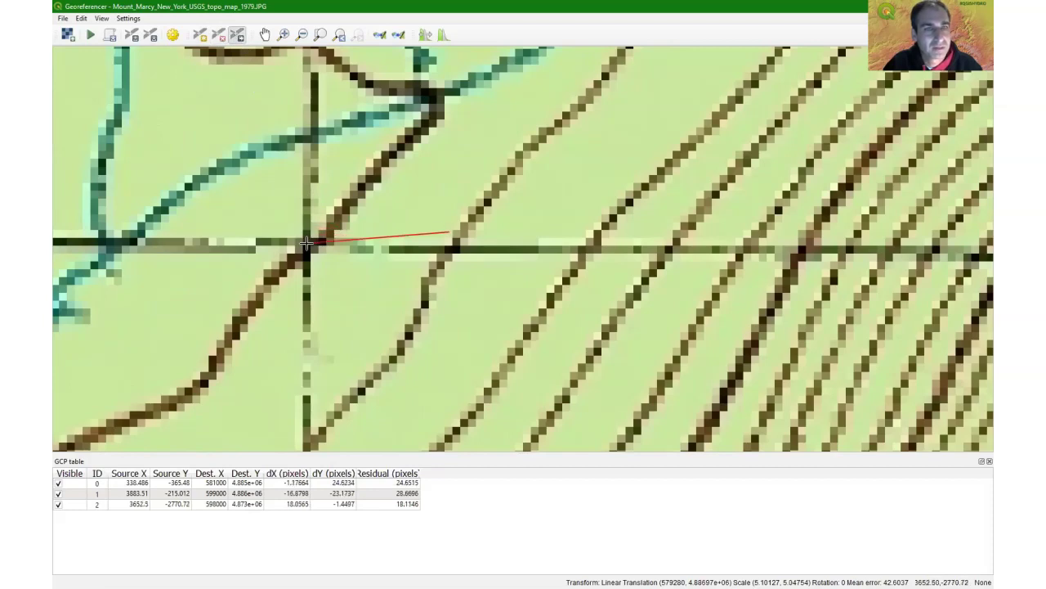
scroll(308, 245, "up", 5)
scroll(308, 249, "down", 3)
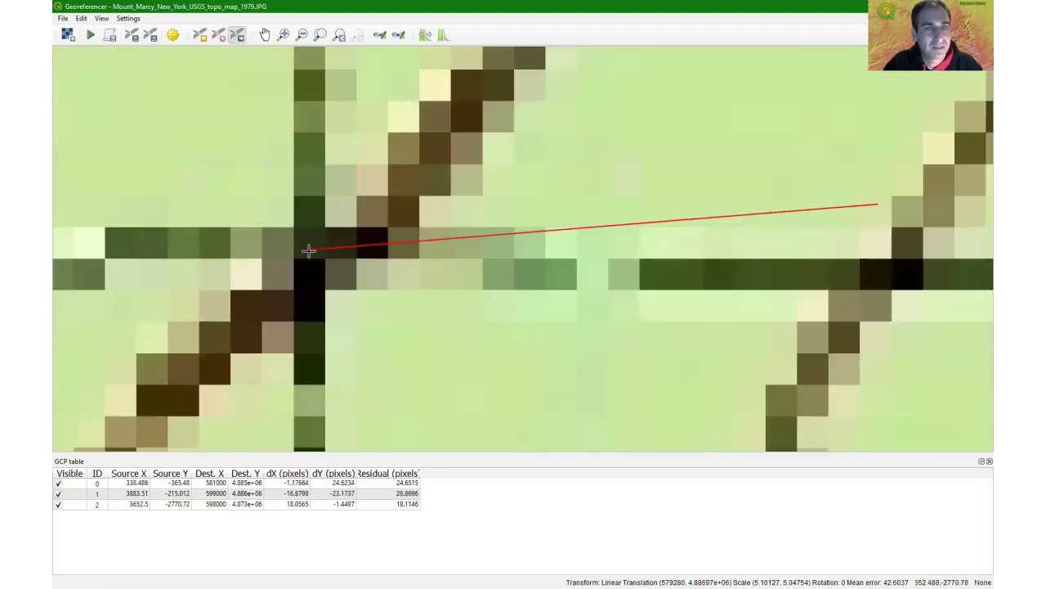
left_click_drag(308, 250, 310, 256)
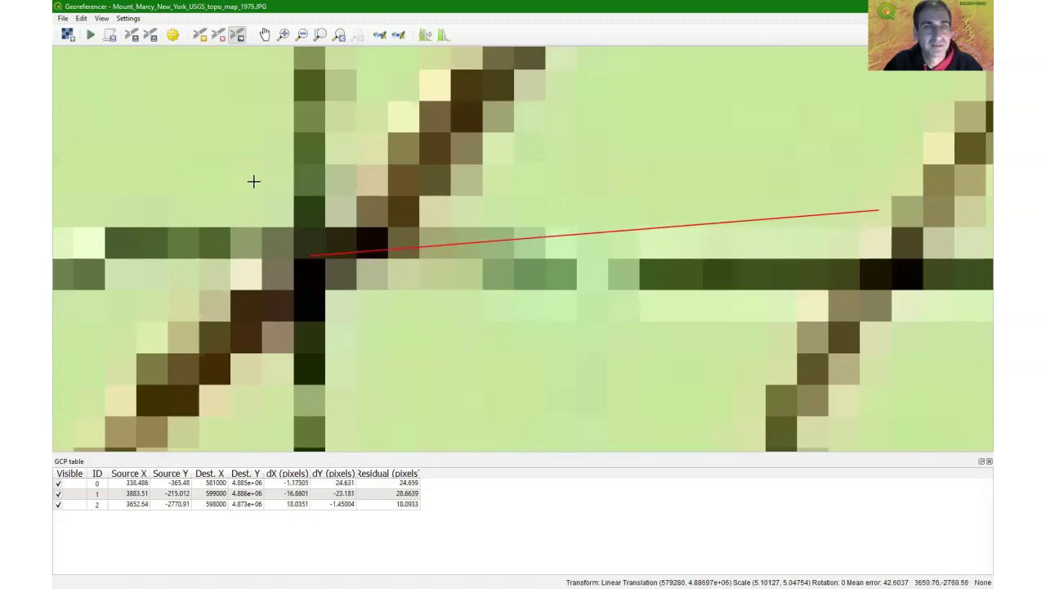
scroll(252, 180, "down", 4)
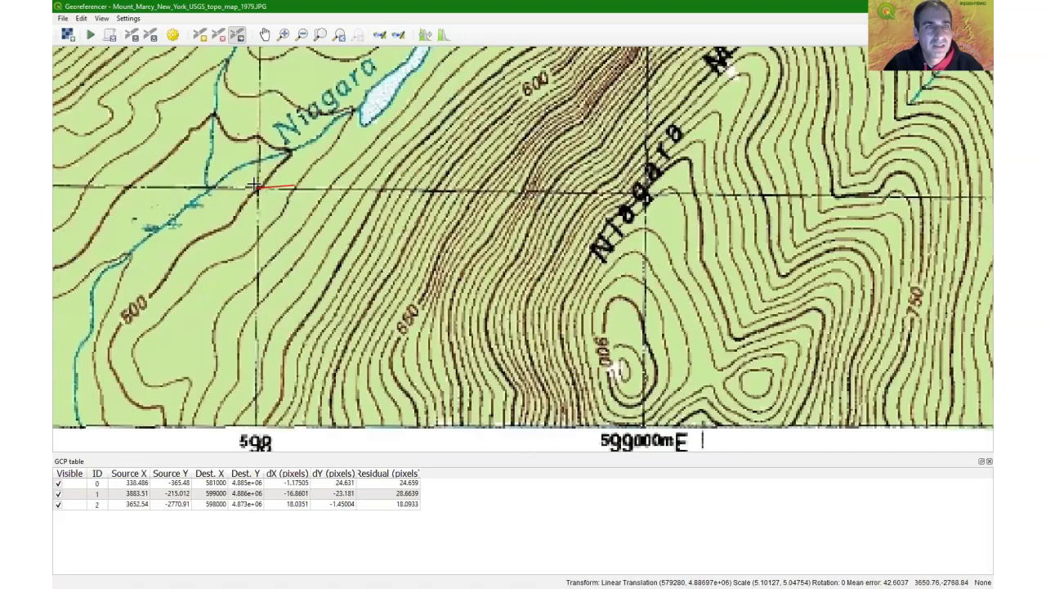
- Pan to the sheet's lower-left corner, zoom into the 581/4873 grid crossing, and select Add Point
scroll(255, 186, "down", 3)
left_click(265, 35)
left_click_drag(261, 162, 427, 180)
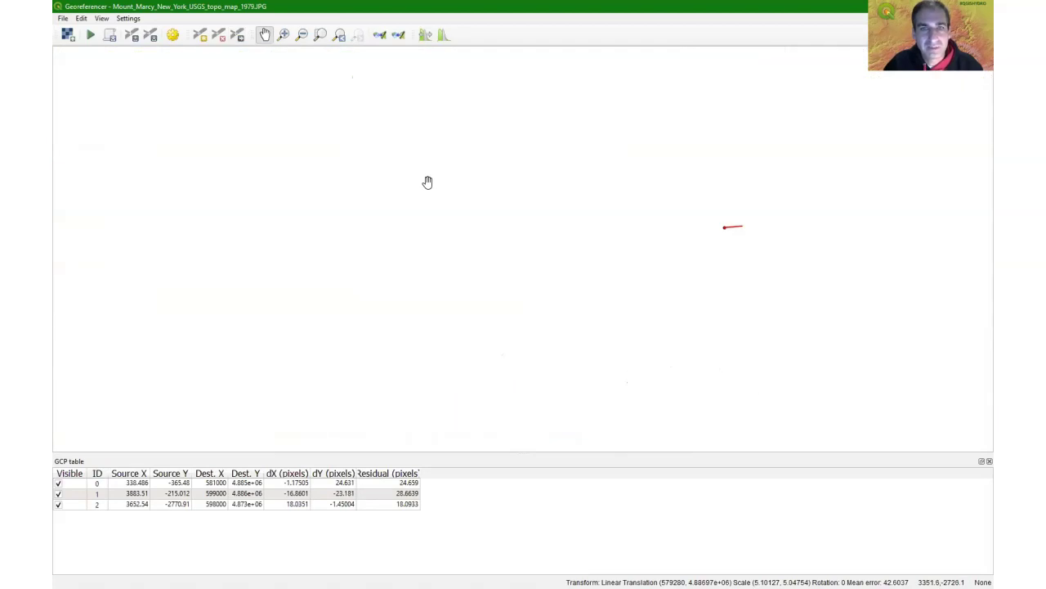
scroll(221, 196, "down", 3)
left_click_drag(68, 187, 398, 235)
left_click_drag(288, 221, 500, 252)
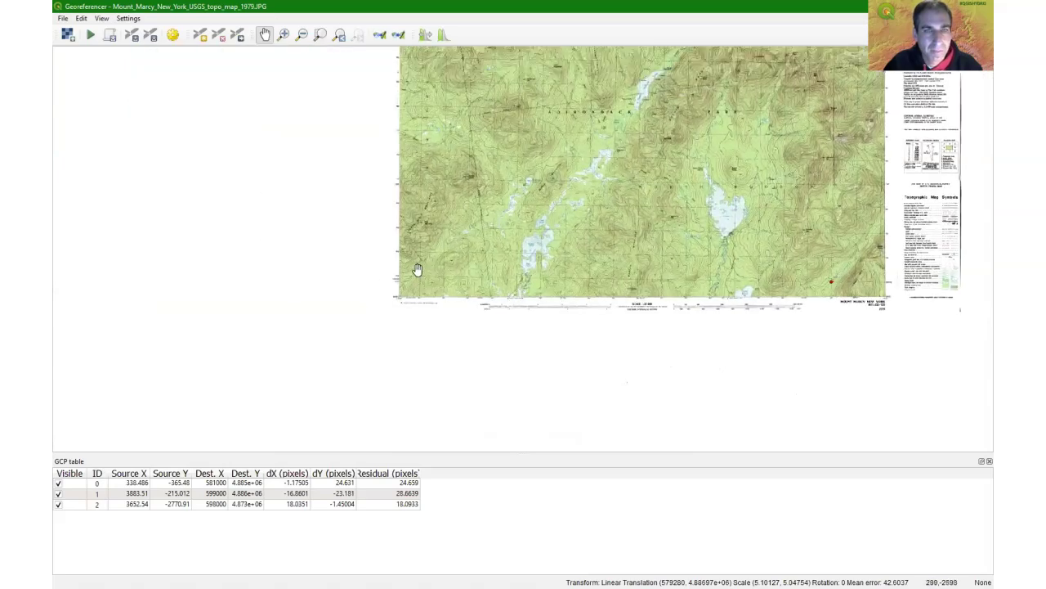
scroll(416, 278, "up", 2)
scroll(413, 271, "up", 2)
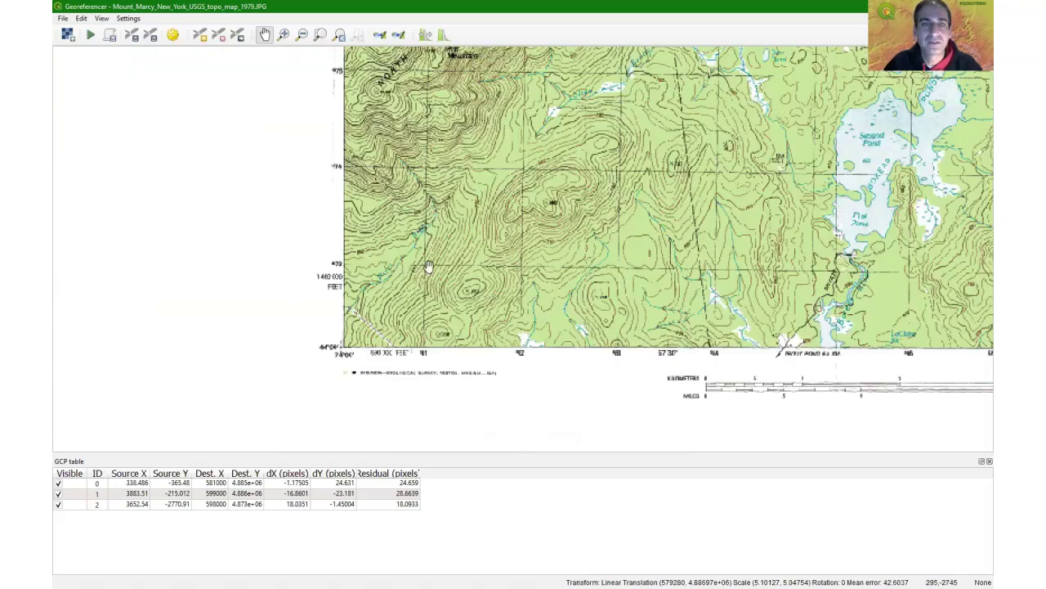
scroll(419, 270, "up", 2)
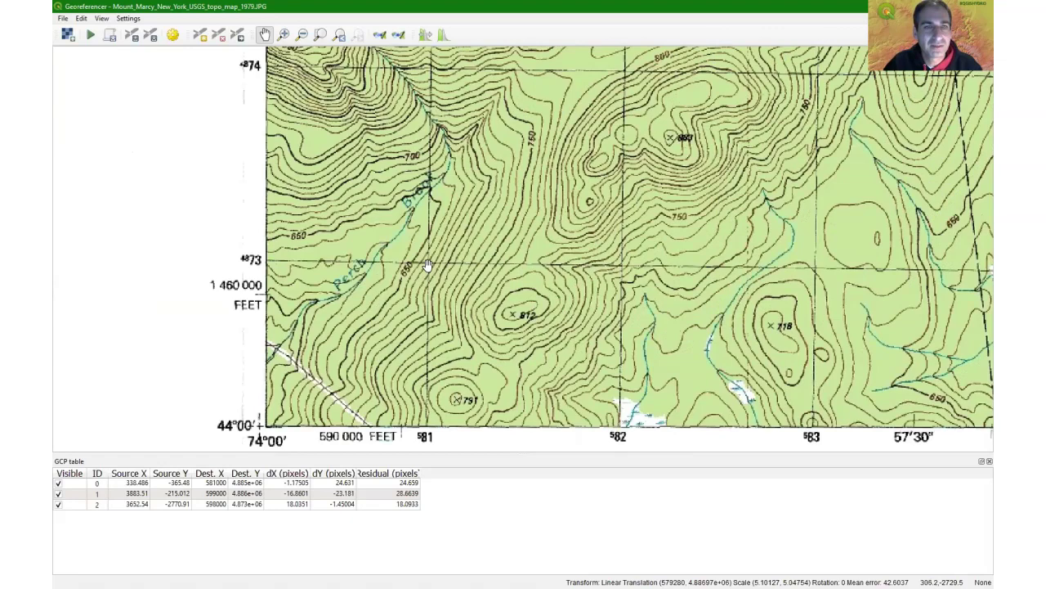
scroll(427, 264, "up", 2)
scroll(427, 264, "up", 2)
scroll(427, 245, "up", 2)
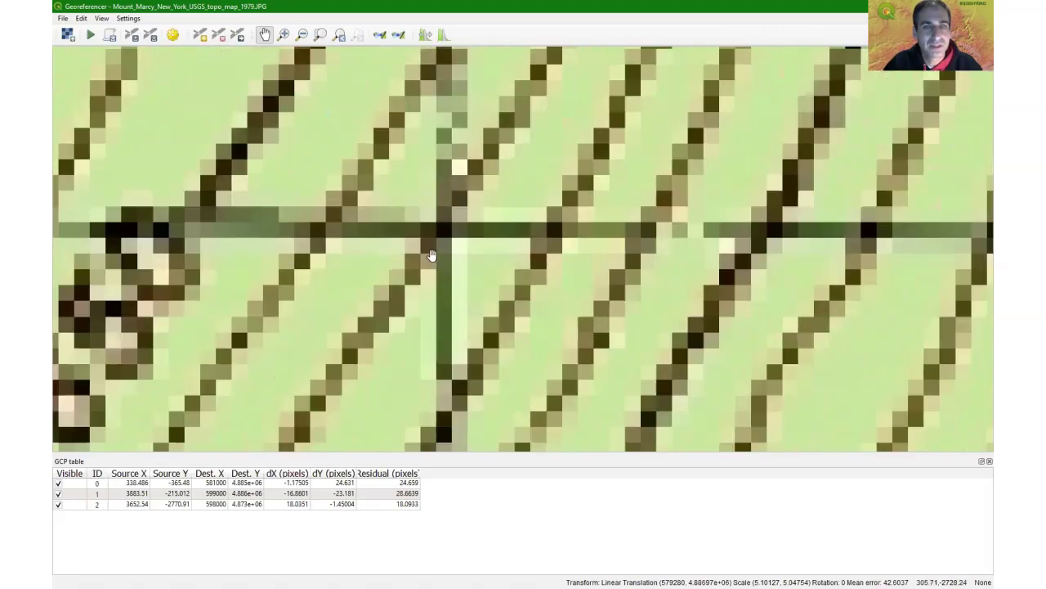
scroll(427, 222, "up", 4)
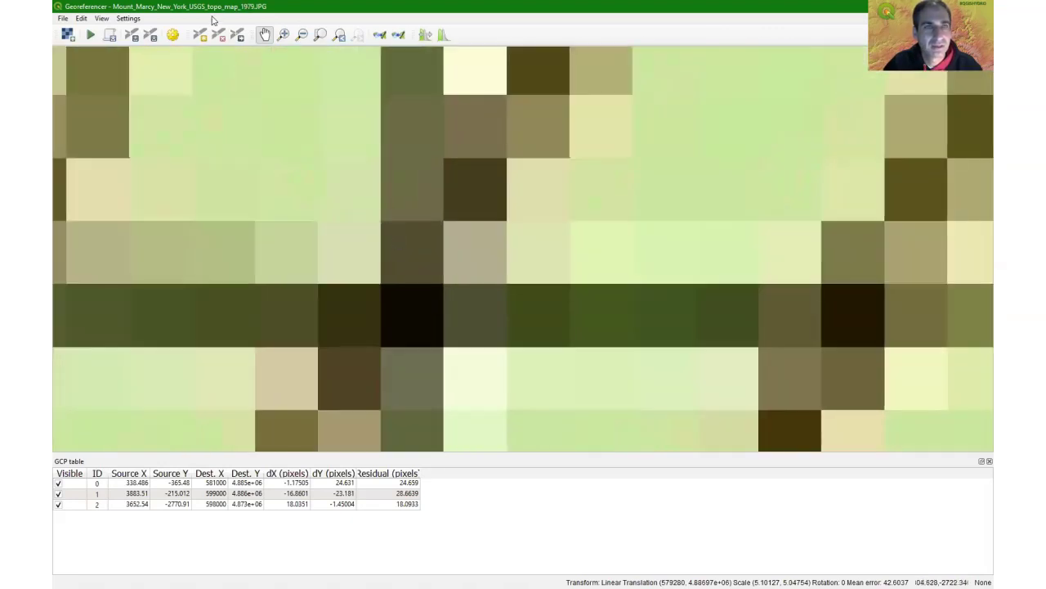
left_click(200, 34)
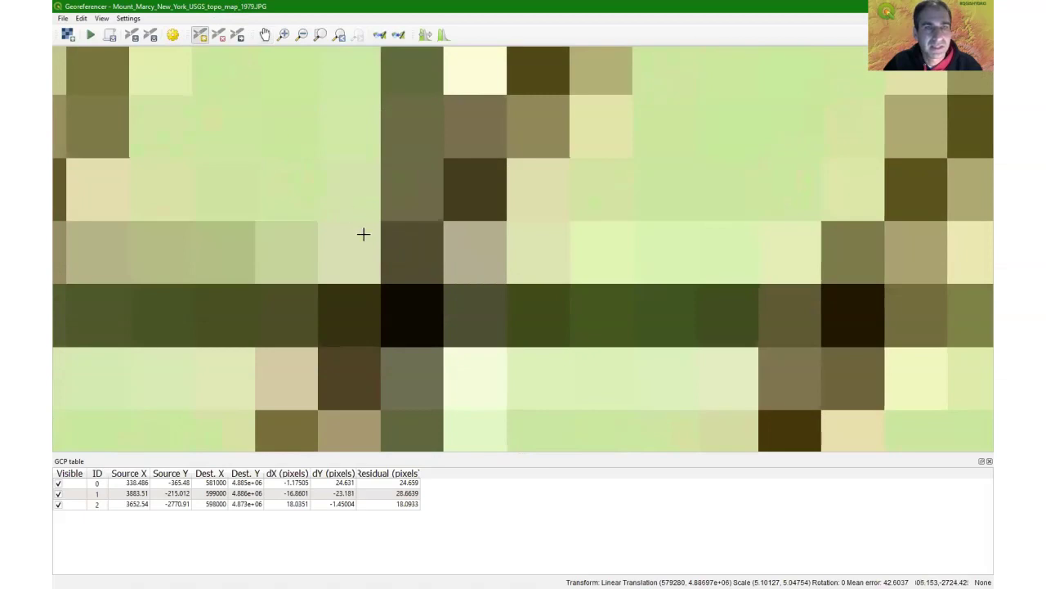
- Mark the lower-left grid crossing as the fourth control point at 581000 East, 4873000 North
left_click(408, 317)
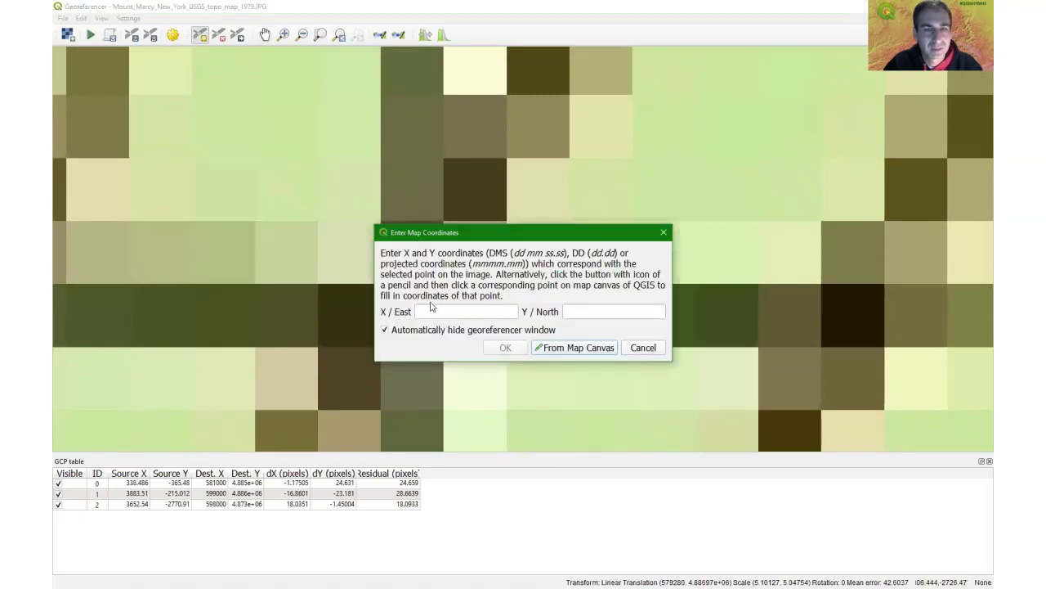
scroll(220, 239, "down", 3)
scroll(247, 239, "down", 5)
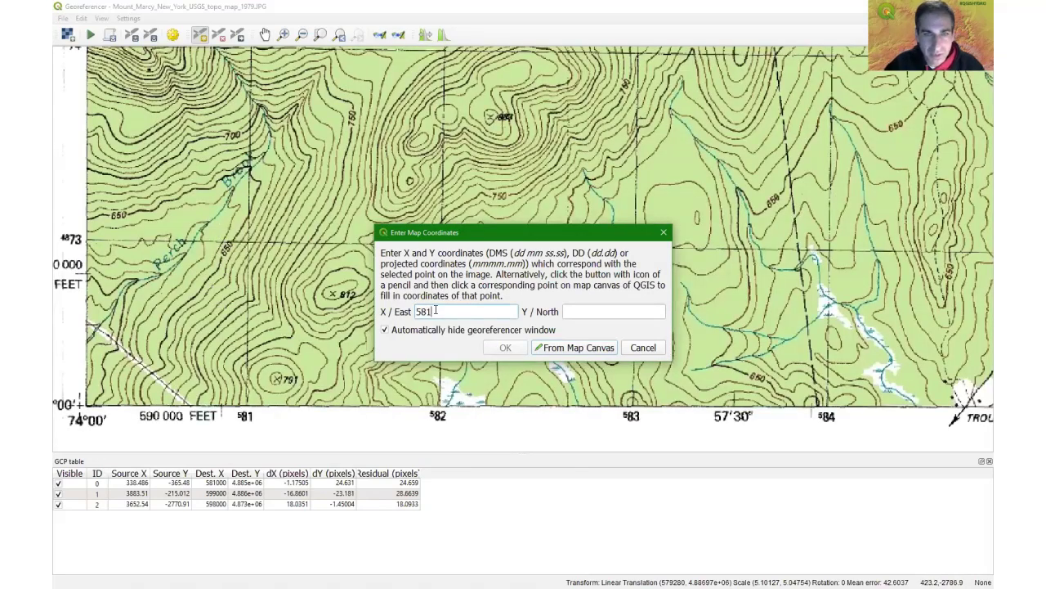
type("581000")
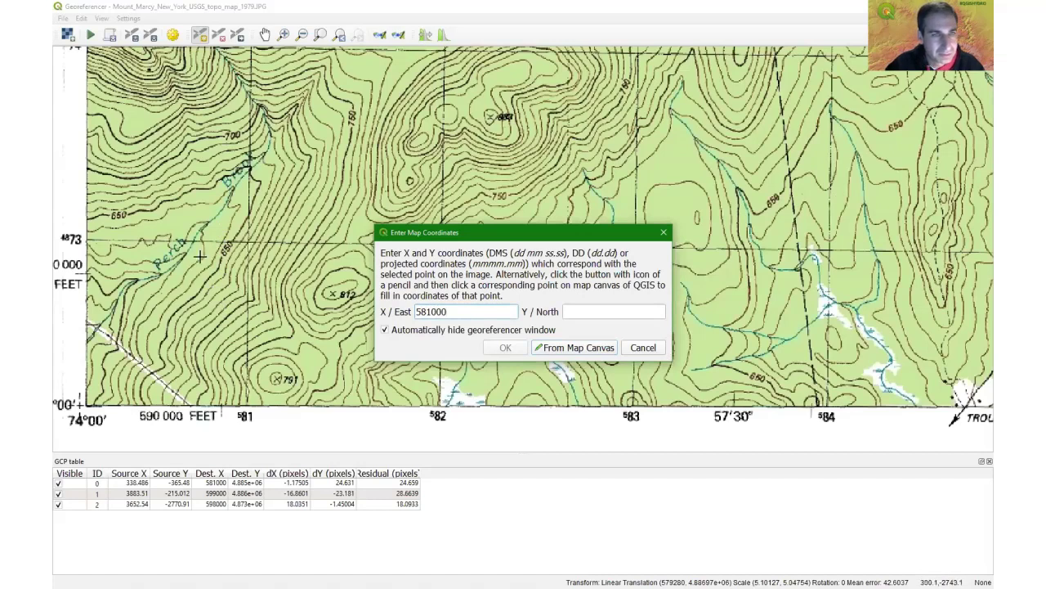
left_click(595, 314)
type("4873000")
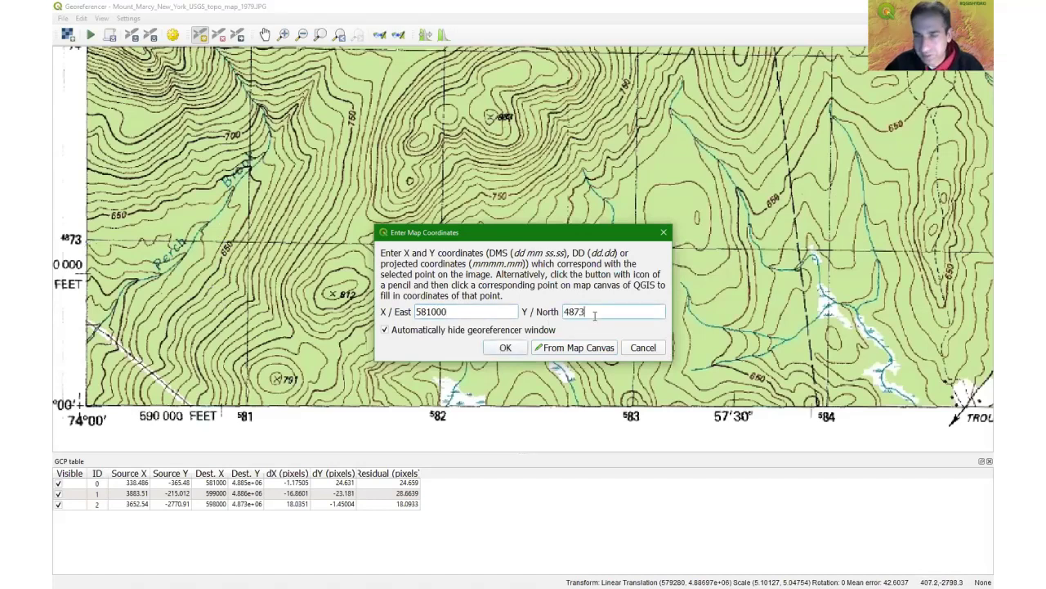
left_click(505, 348)
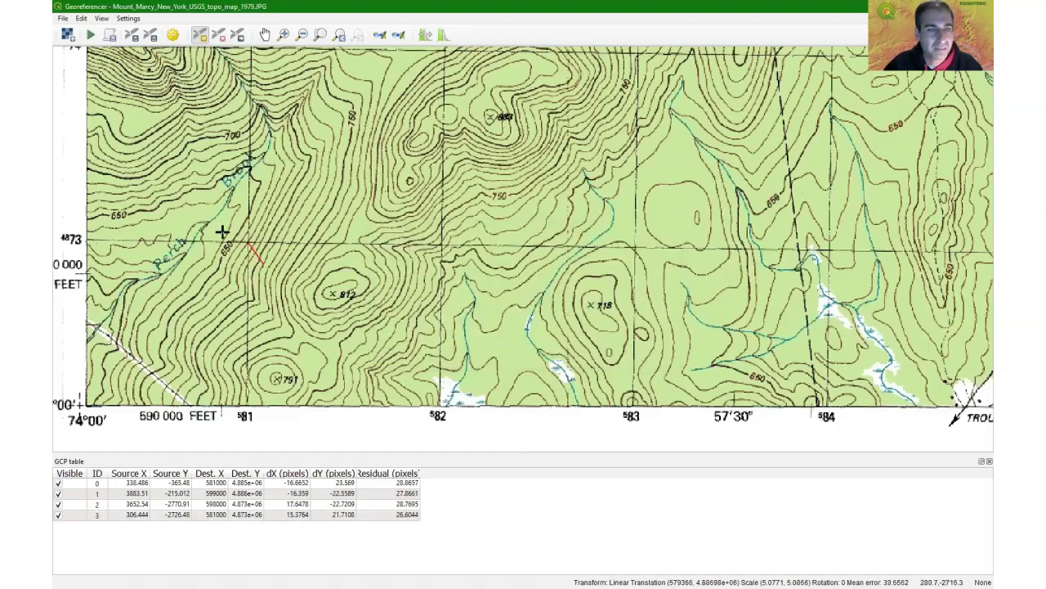
- Pan north across the sheet and centre the Flowed Lands control point in view
left_click(265, 34)
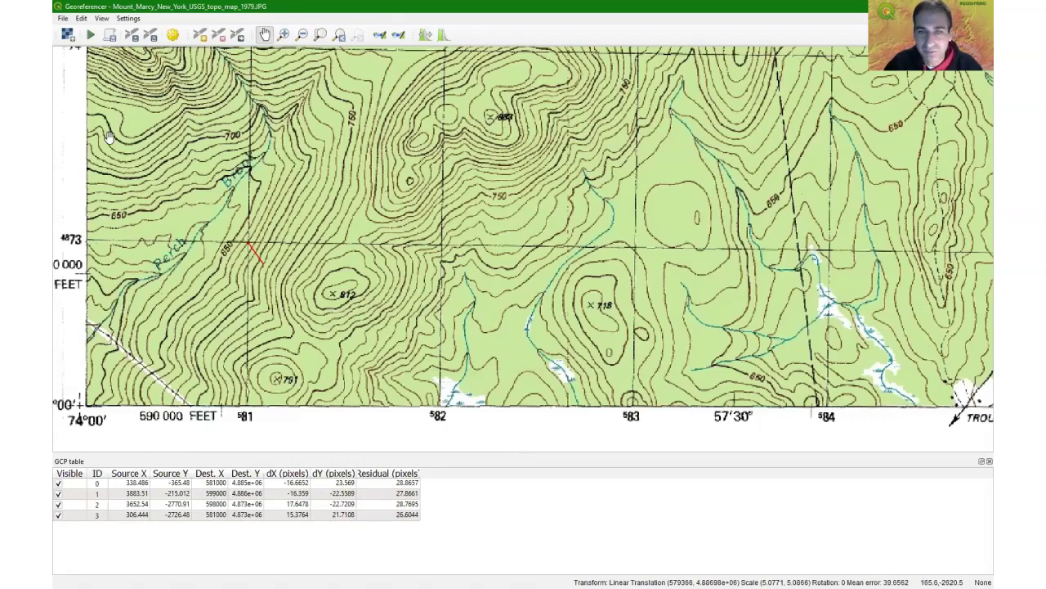
left_click_drag(376, 197, 398, 220)
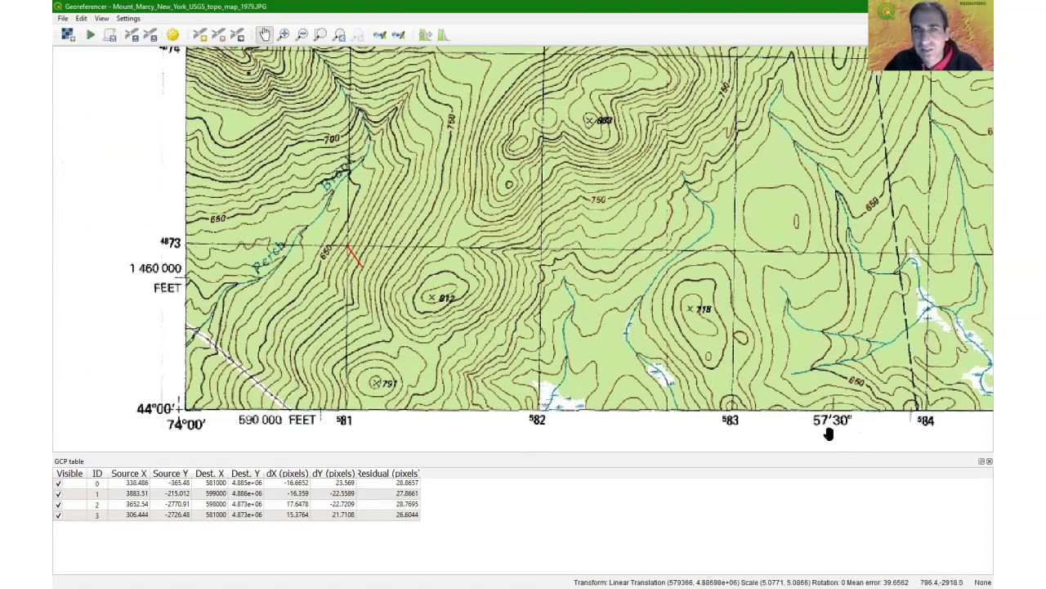
scroll(368, 196, "down", 1)
left_click_drag(393, 161, 334, 309)
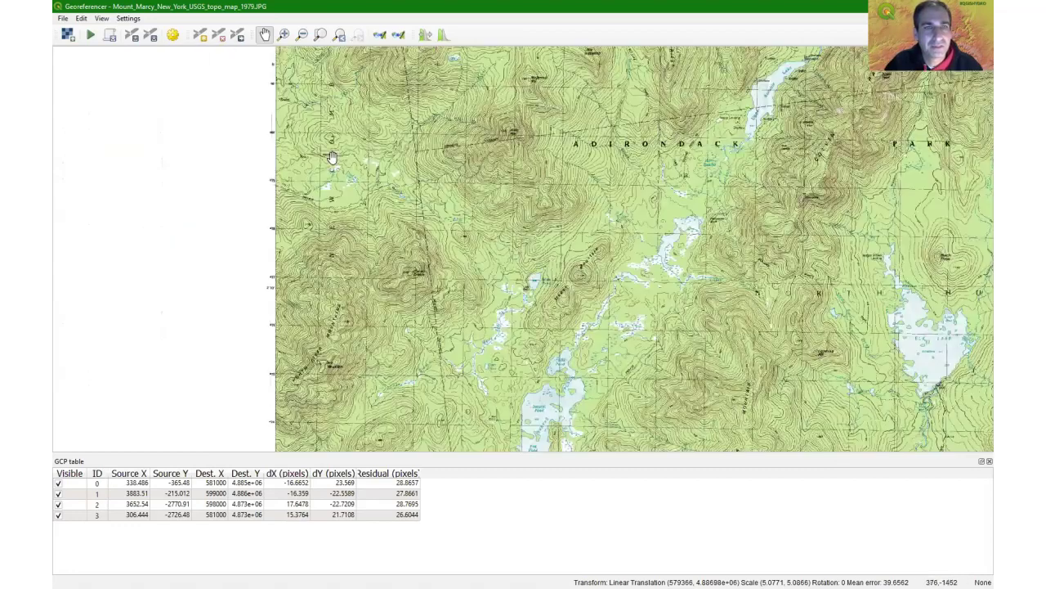
mouse_move(333, 159)
left_mouse_down()
mouse_move(334, 235)
mouse_move(344, 118)
mouse_move(353, 204)
mouse_move(311, 215)
left_mouse_up()
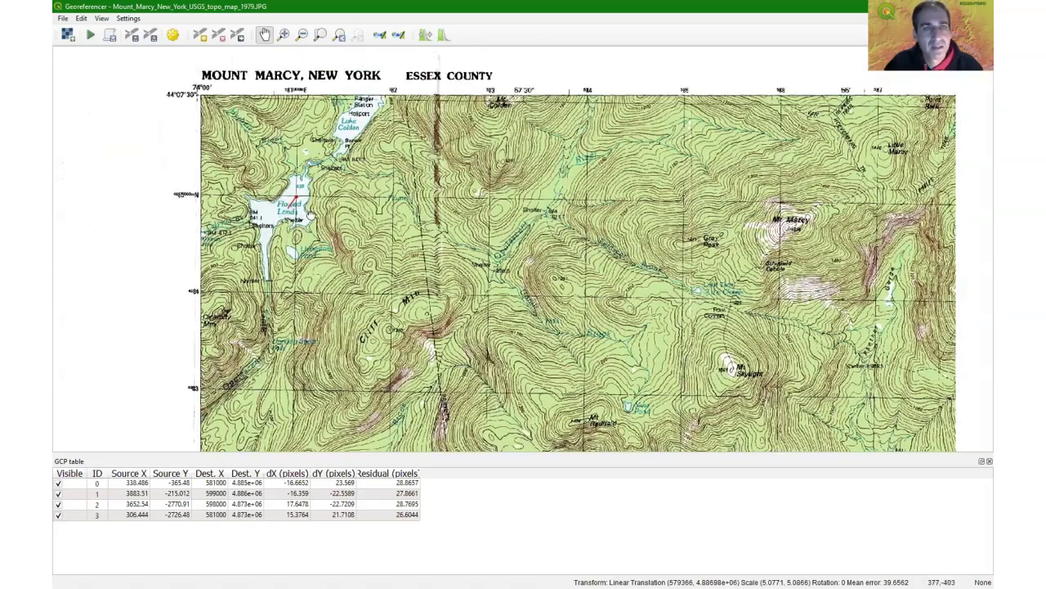
scroll(311, 214, "up", 2)
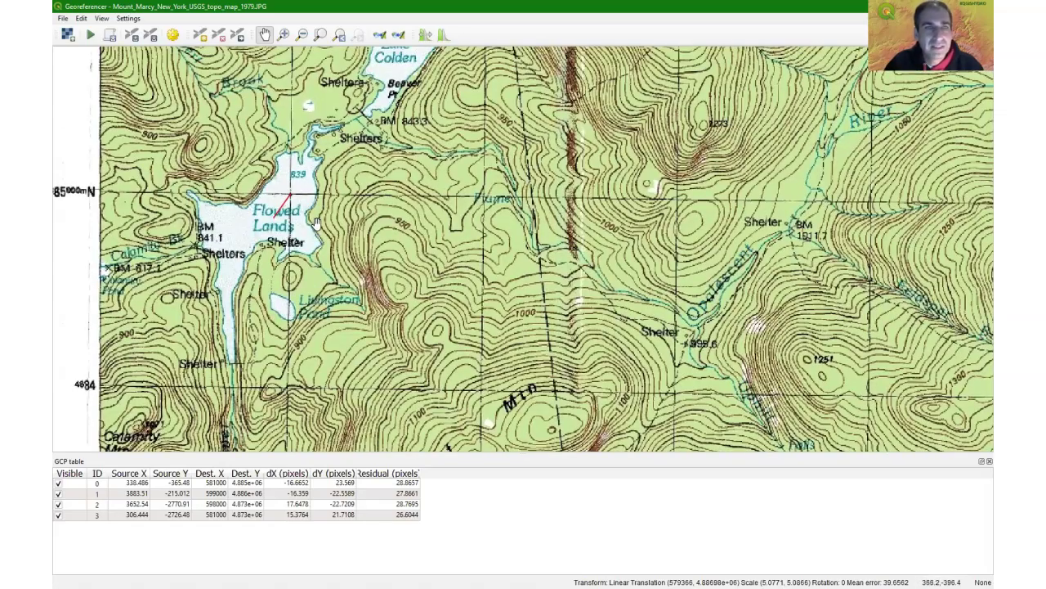
left_click_drag(304, 209, 323, 224)
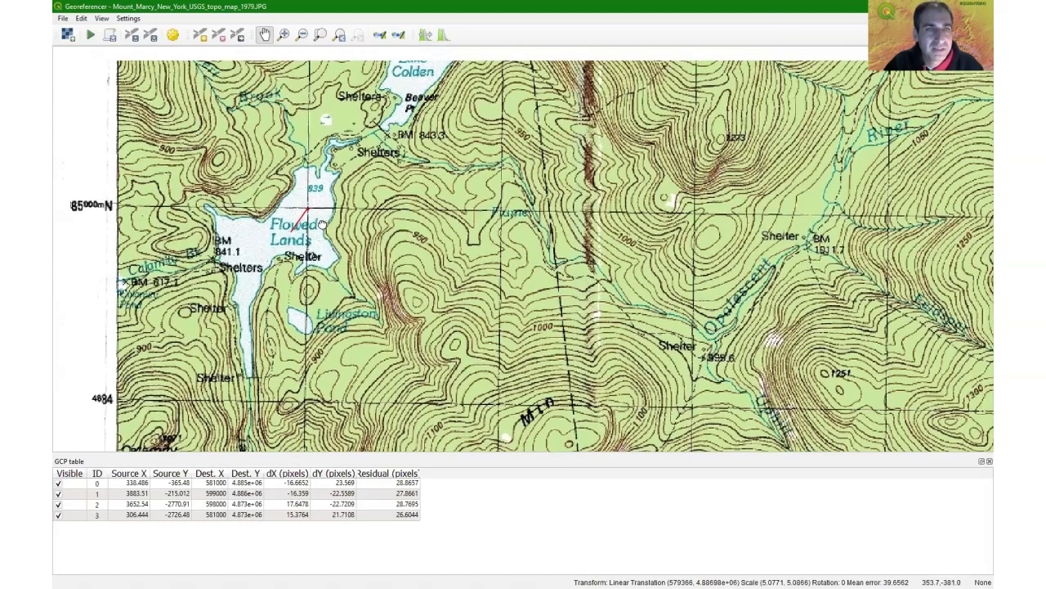
- Change the georeferencer transformation type to Polynomial 1, dropping mean error to 0.444361
left_click(172, 36)
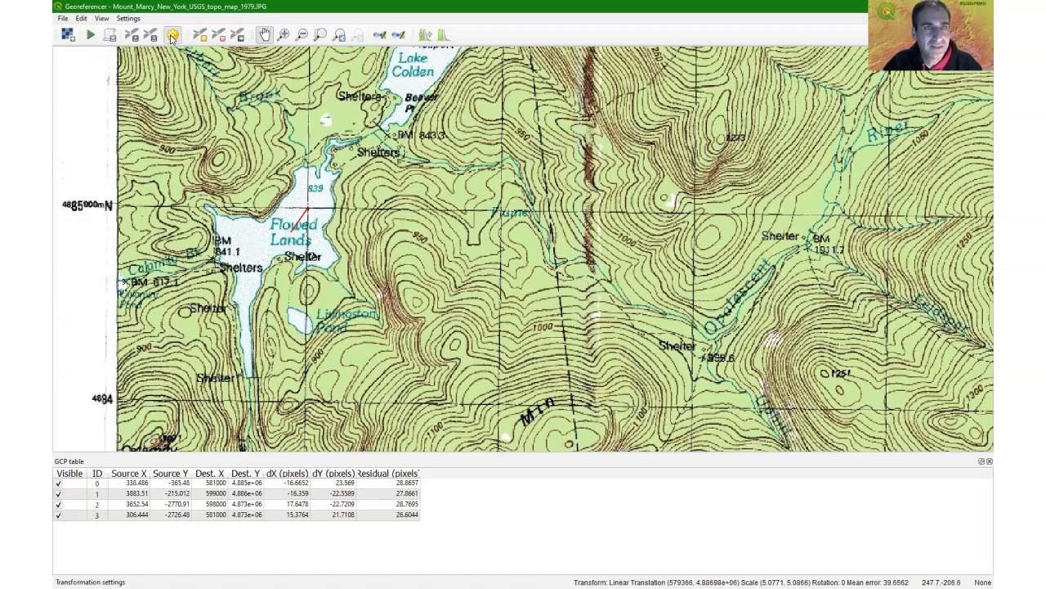
left_click(304, 125)
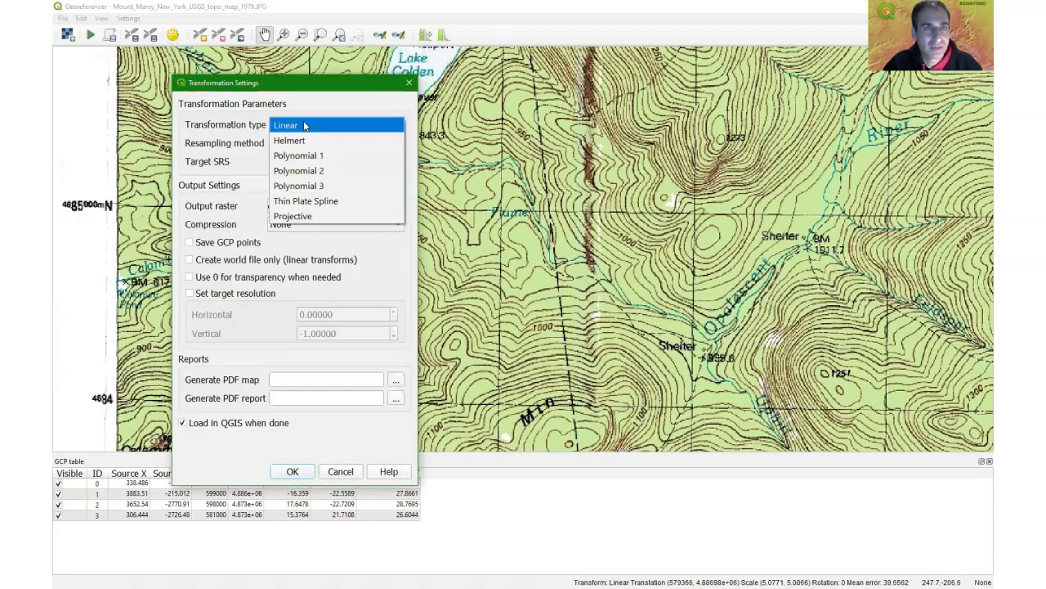
left_click(297, 156)
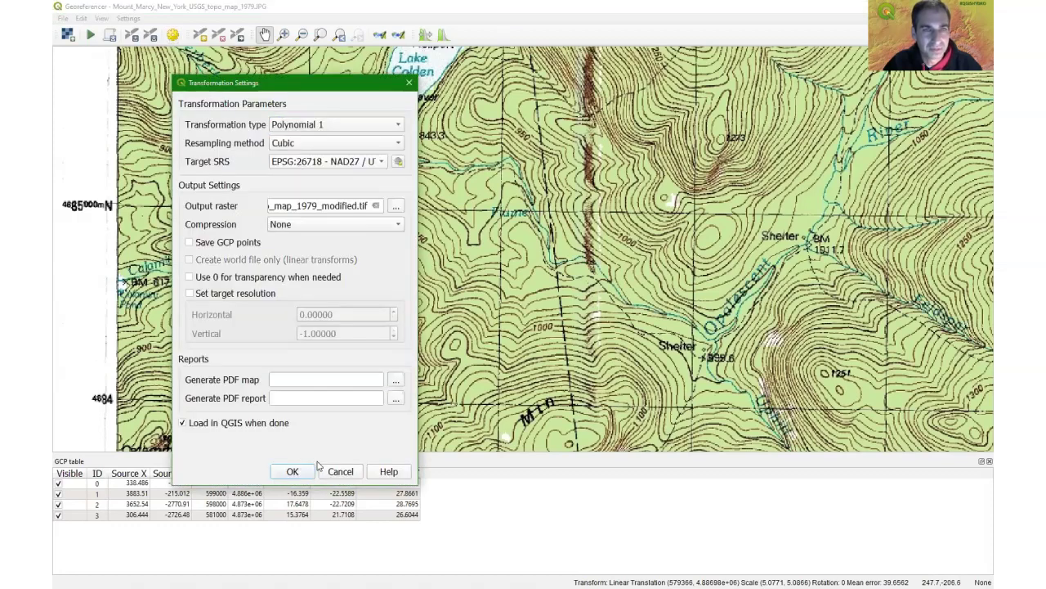
left_click(295, 472)
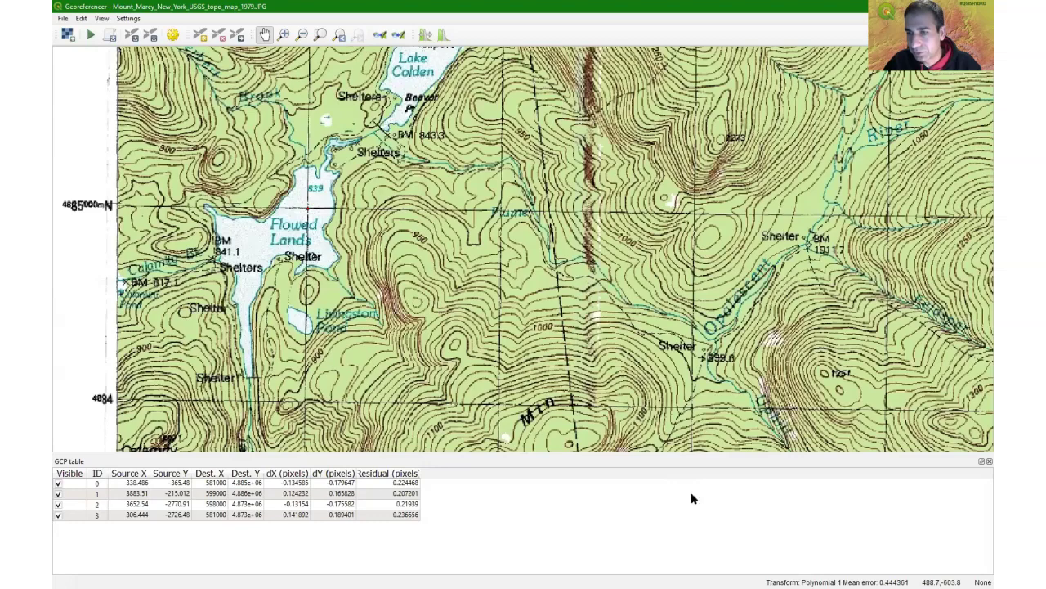
left_click_drag(359, 400, 416, 278)
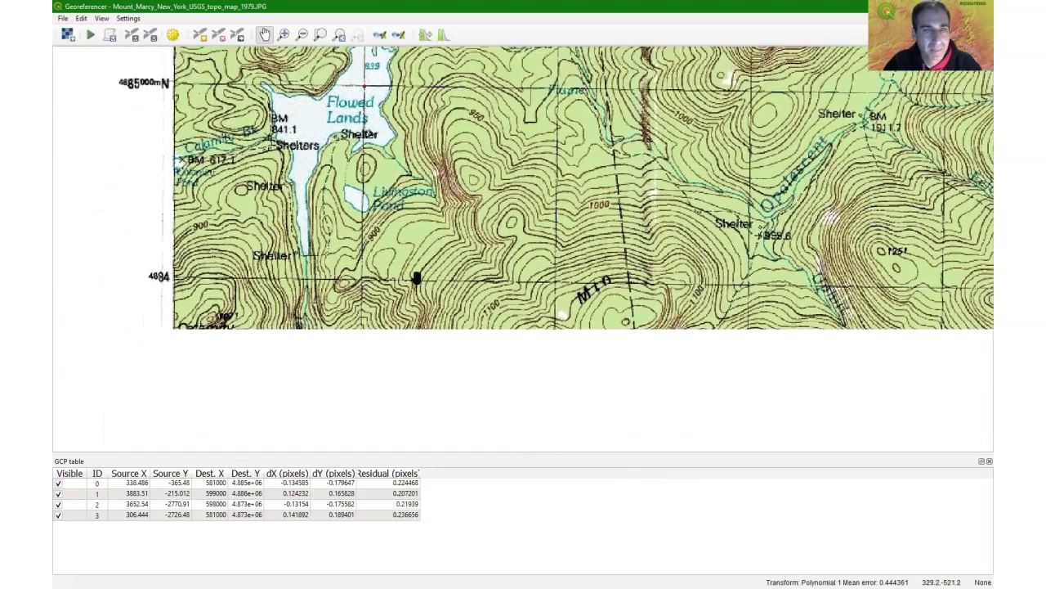
scroll(416, 278, "up", 4)
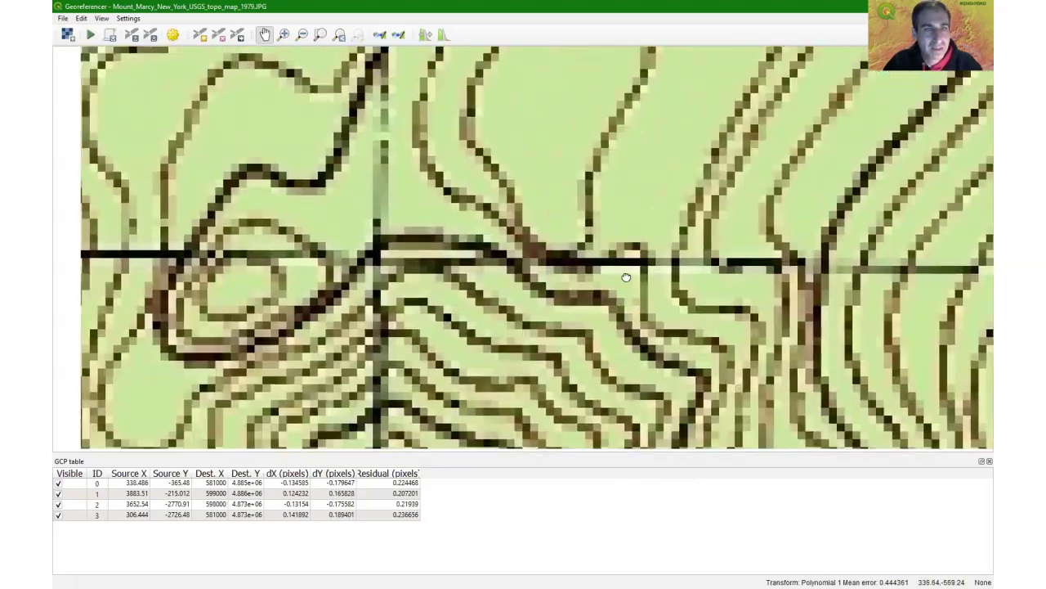
scroll(626, 277, "down", 4)
left_click_drag(415, 231, 390, 219)
scroll(390, 219, "down", 5)
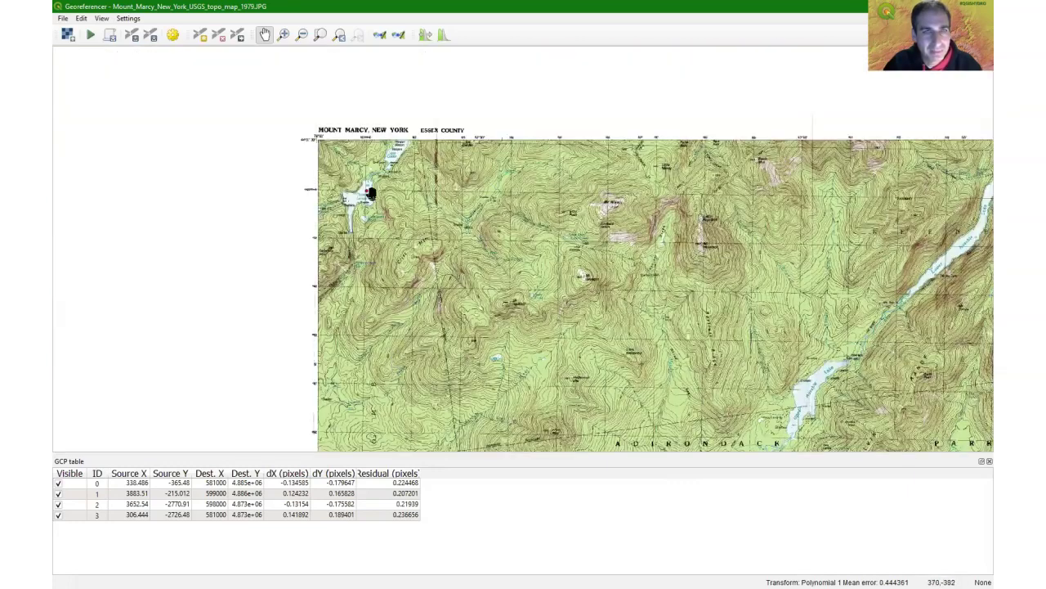
scroll(371, 193, "up", 5)
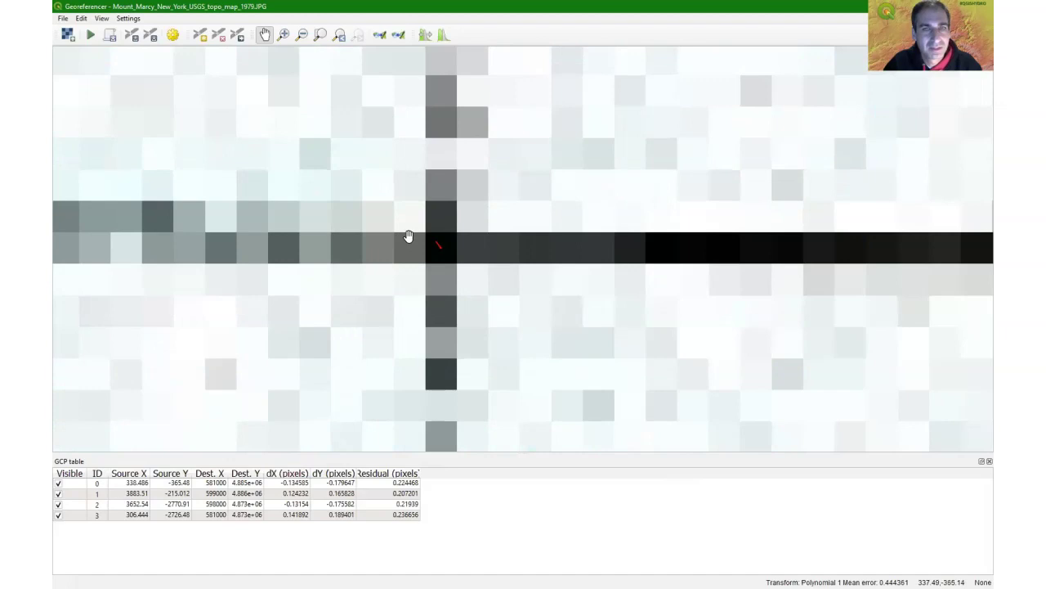
scroll(408, 236, "up", 1)
left_click_drag(509, 264, 458, 273)
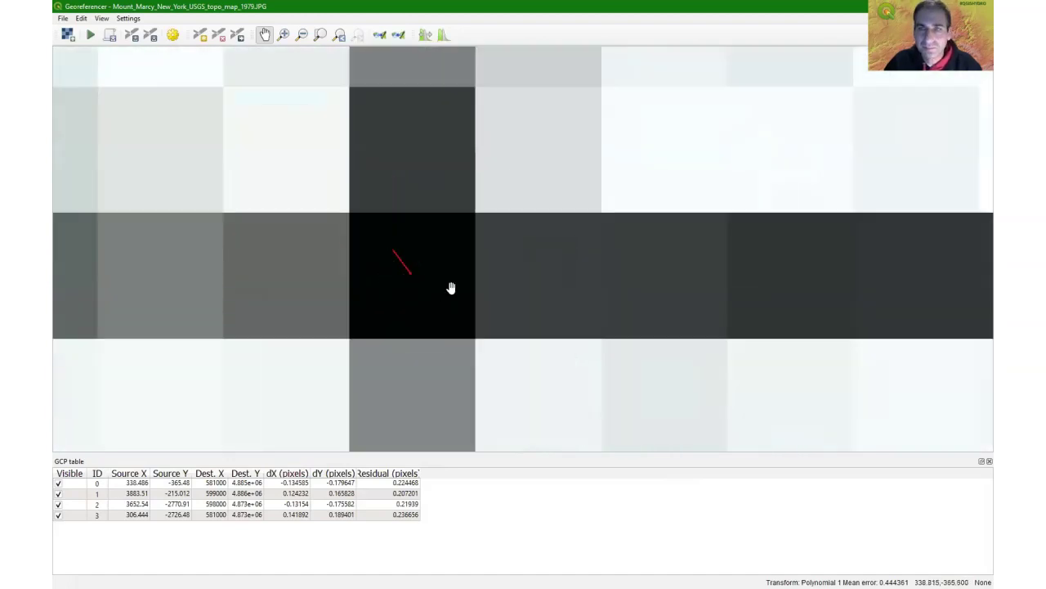
scroll(459, 294, "down", 5)
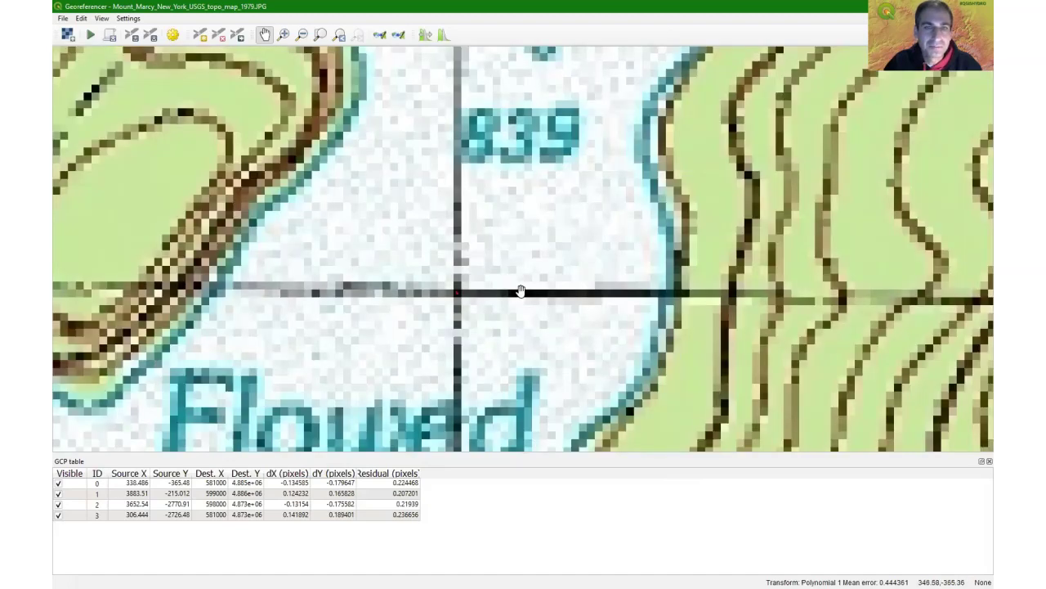
scroll(521, 291, "down", 2)
left_click_drag(581, 279, 514, 285)
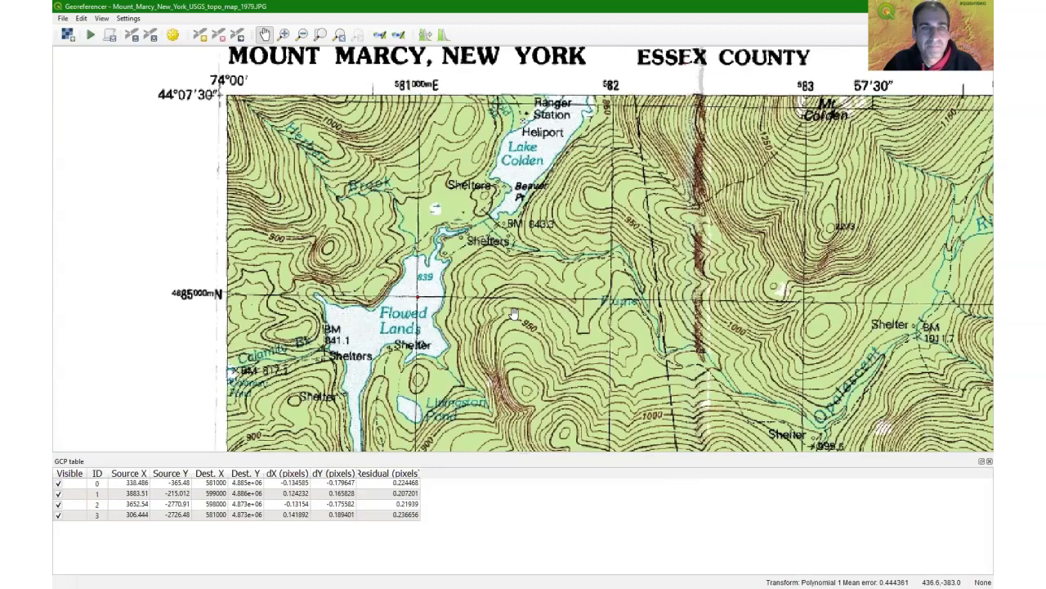
left_click_drag(330, 222, 327, 238)
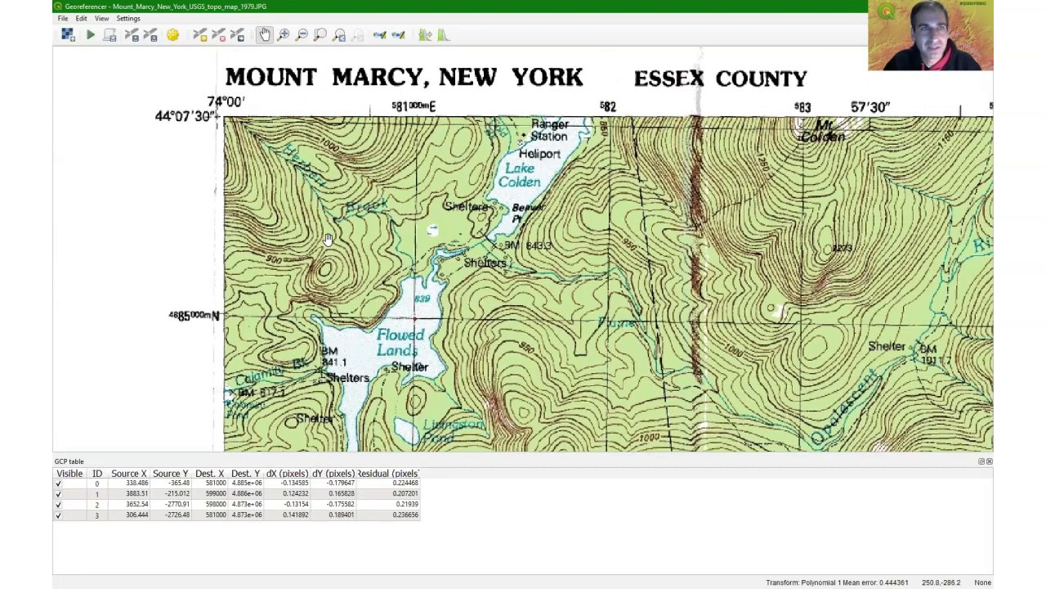
- Run georeferencing, accept the NAD27 to WGS 84 (79) transformation, and save the GCP points
left_click(91, 36)
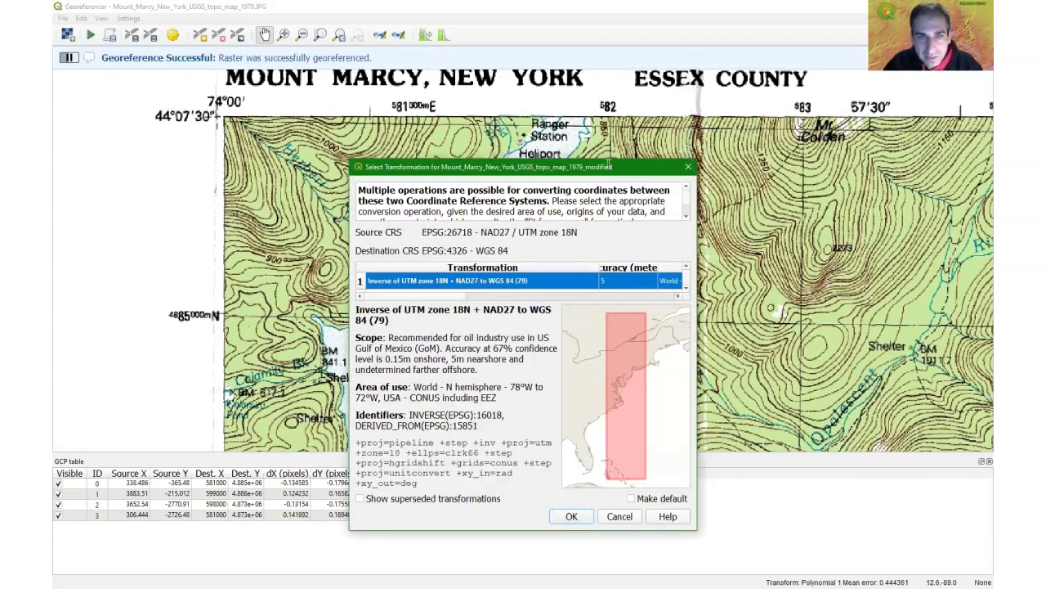
left_click(573, 517)
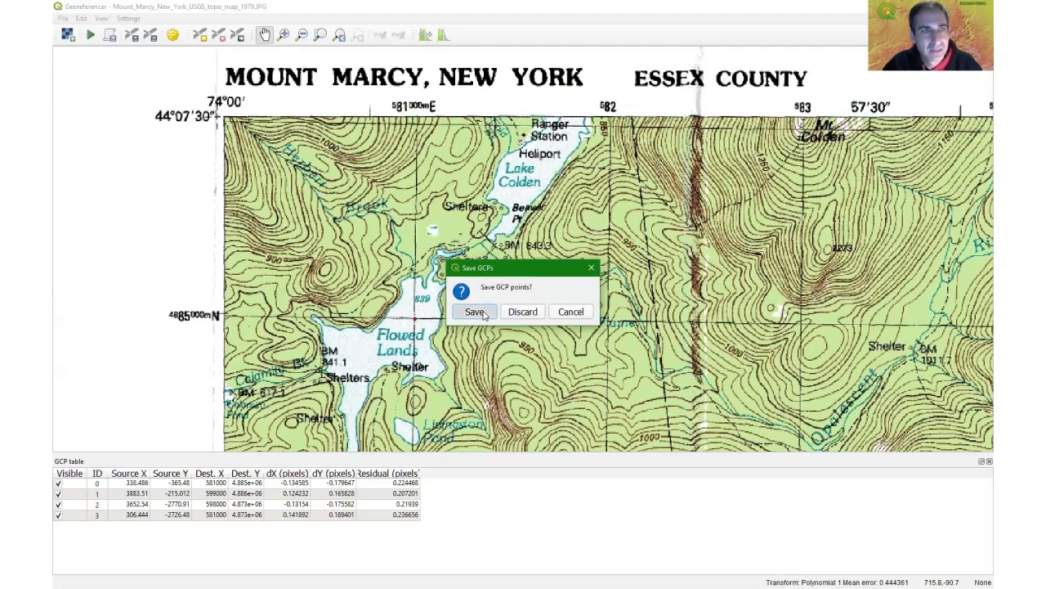
left_click(475, 311)
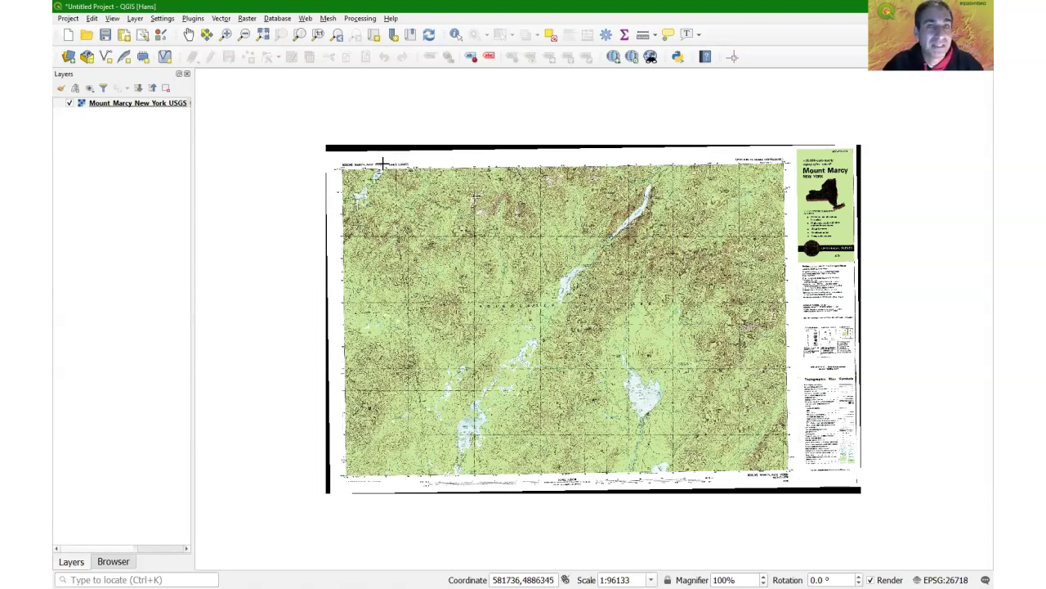
left_click(188, 35)
left_click_drag(377, 215, 347, 219)
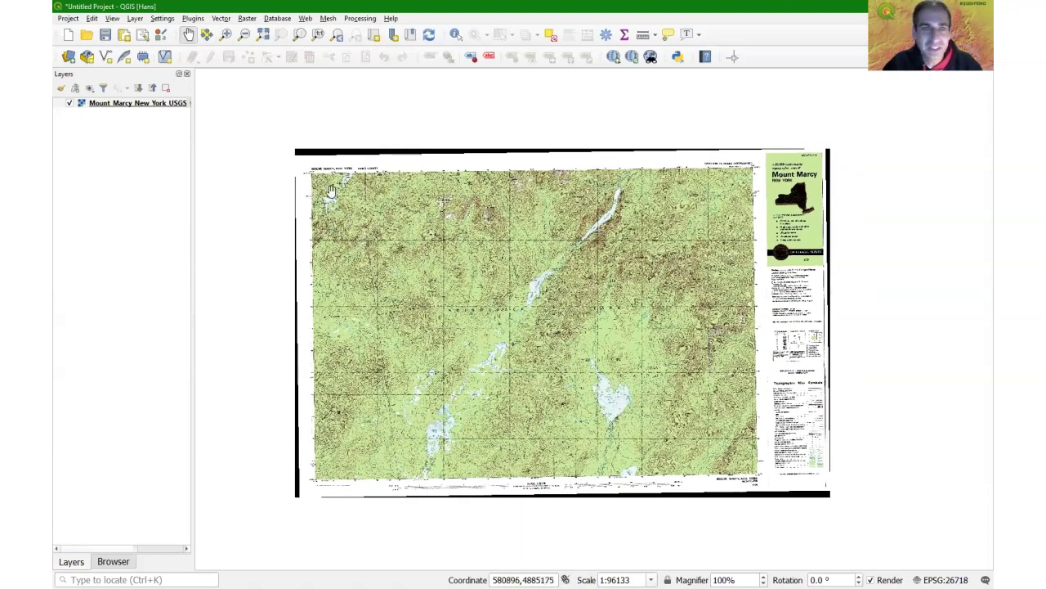
scroll(331, 191, "up", 1)
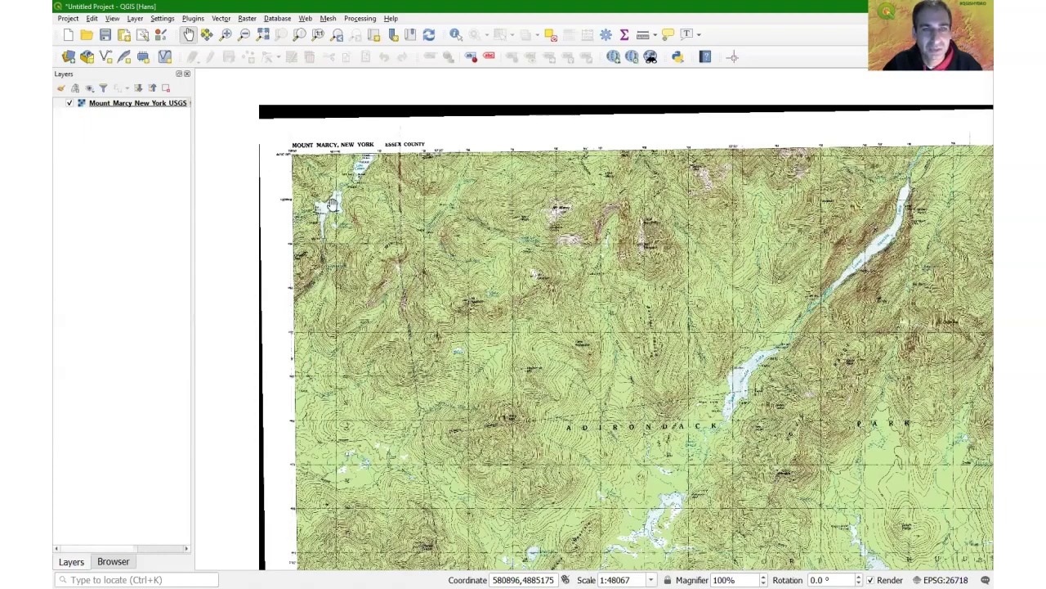
left_click_drag(325, 190, 347, 212)
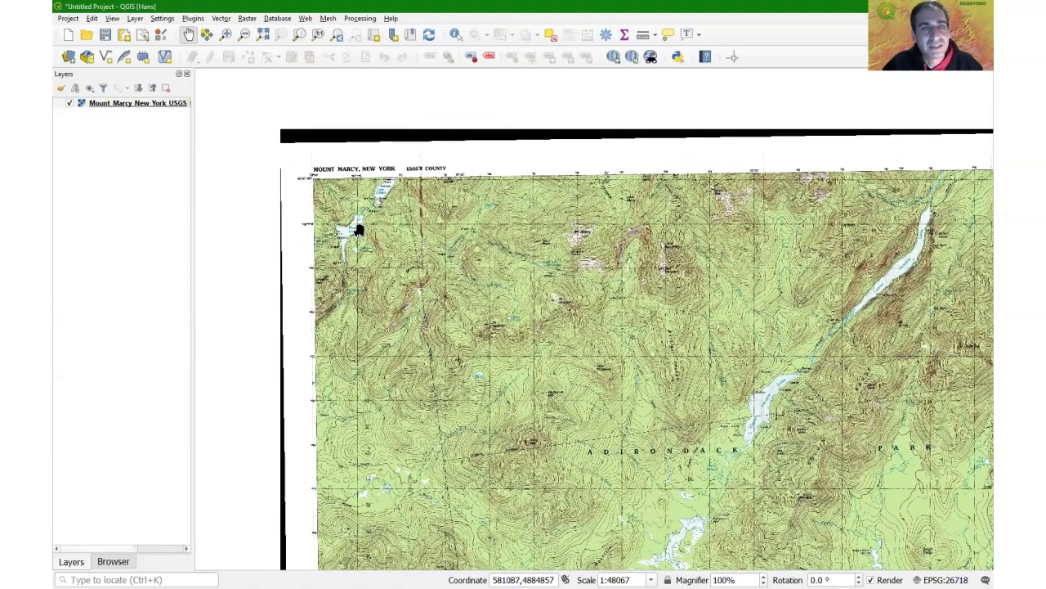
scroll(352, 217, "up", 3)
scroll(375, 223, "up", 3)
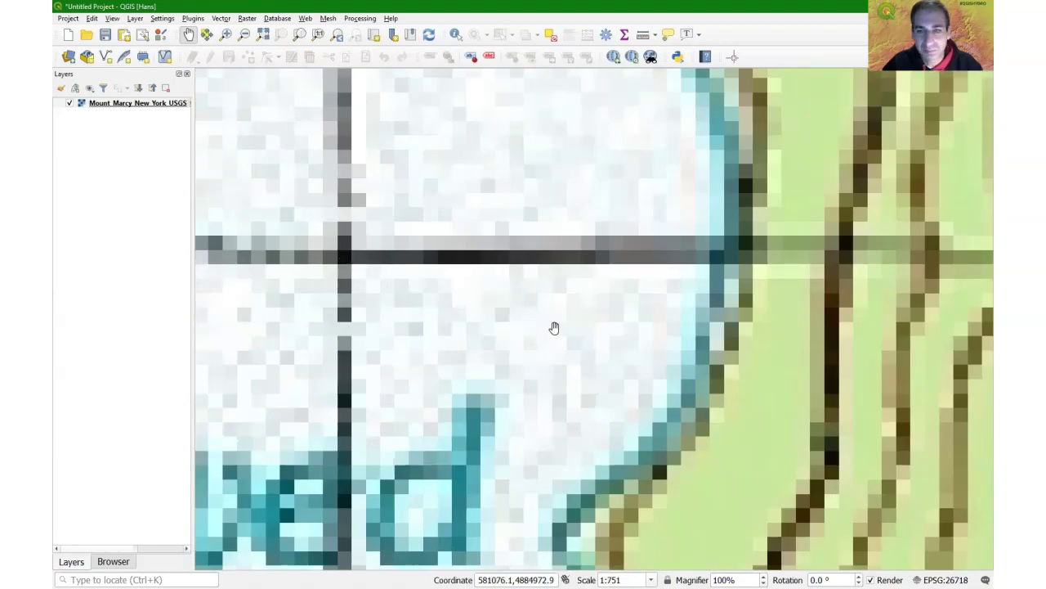
scroll(408, 250, "down", 2)
scroll(406, 225, "down", 2)
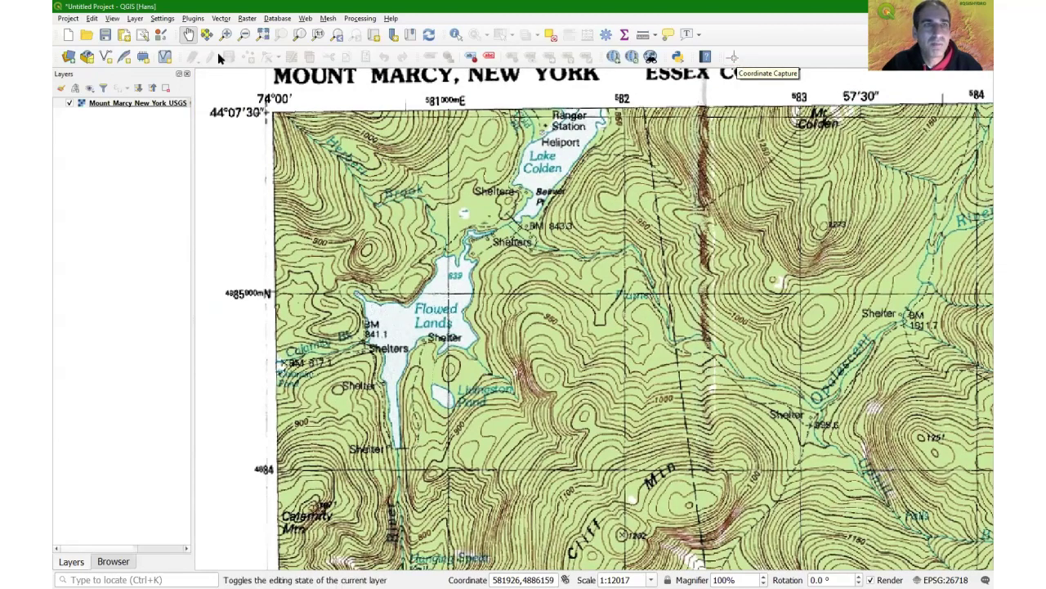
- Filter the plugin manager by 'coordi' to confirm Coordinate Capture is enabled
left_click(192, 19)
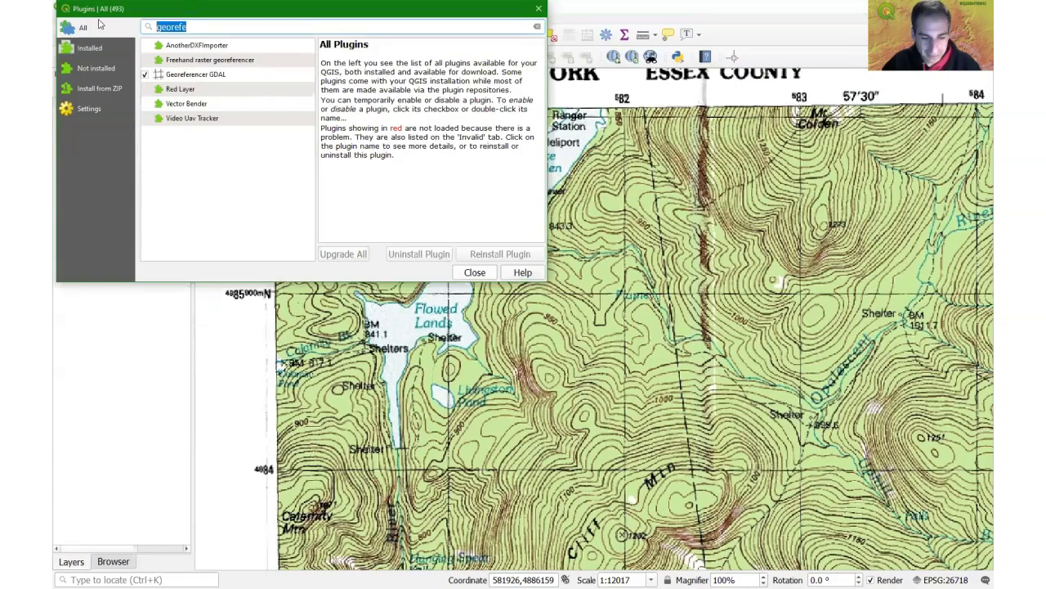
type("coordi")
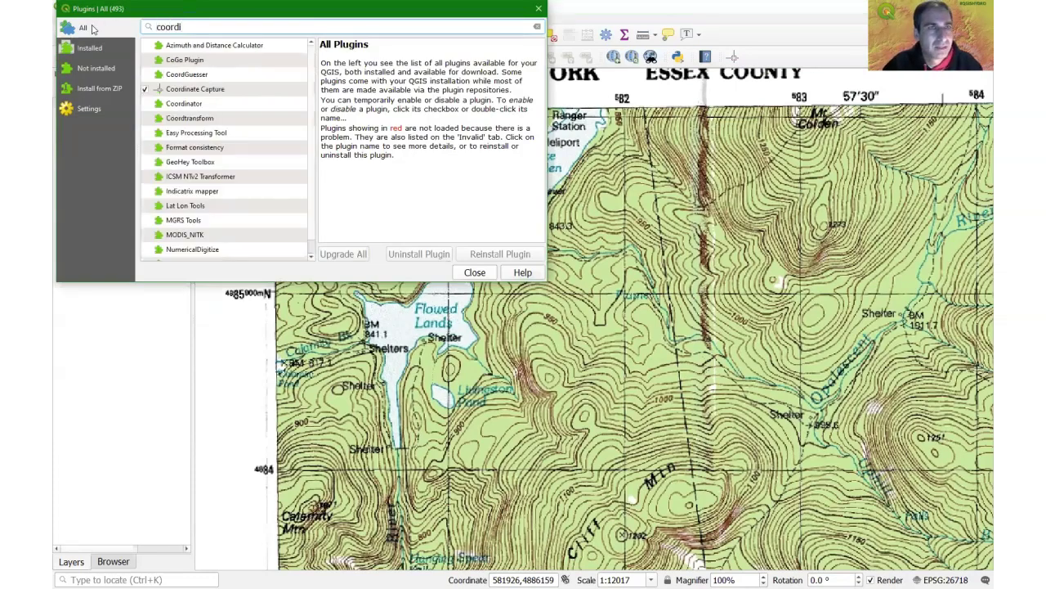
left_click(475, 273)
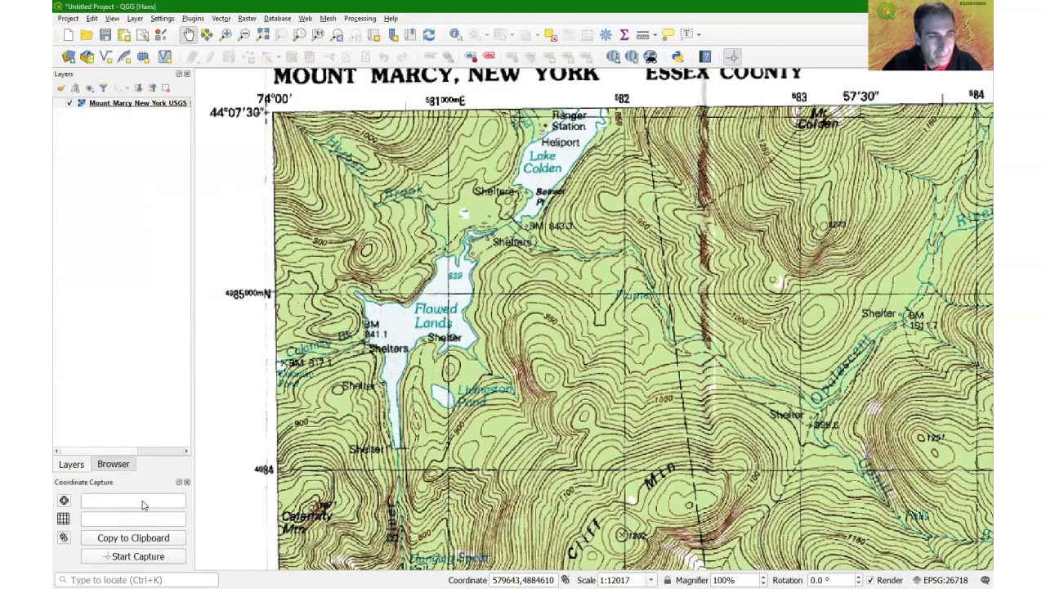
- Capture the 581000E/4885000N crossing as -73.98733,44.11569 (581001.570,4884998.495 UTM), then zoom back out
left_click(122, 557)
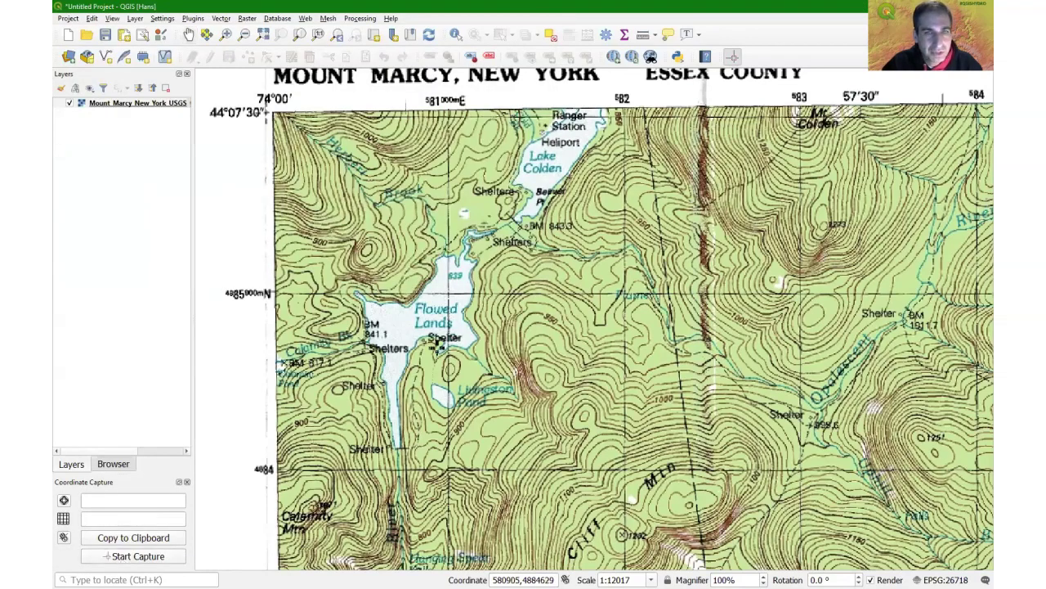
scroll(451, 290, "up", 4)
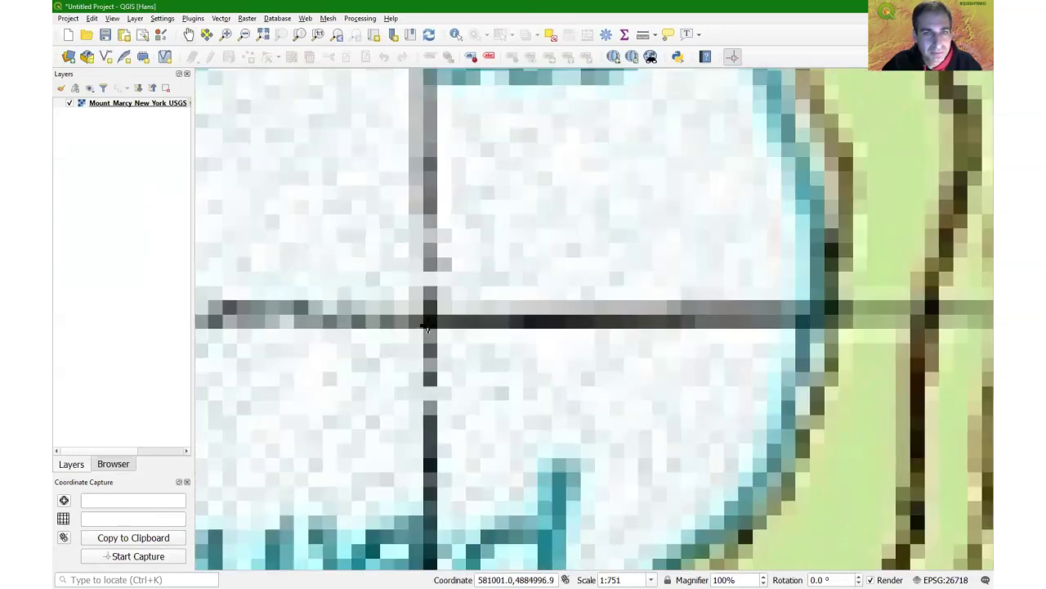
left_click(428, 321)
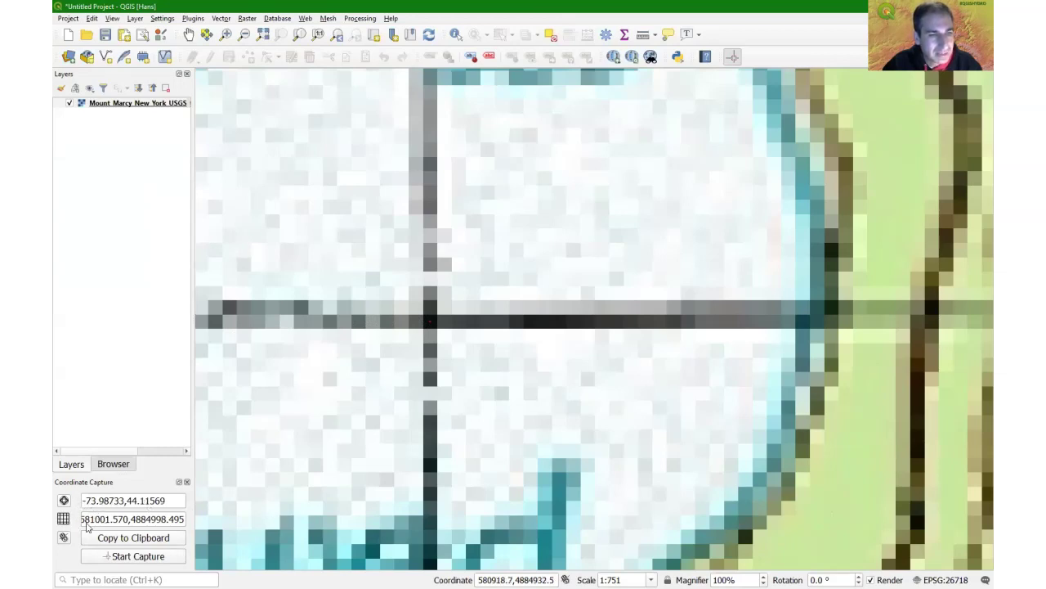
scroll(344, 159, "down", 3)
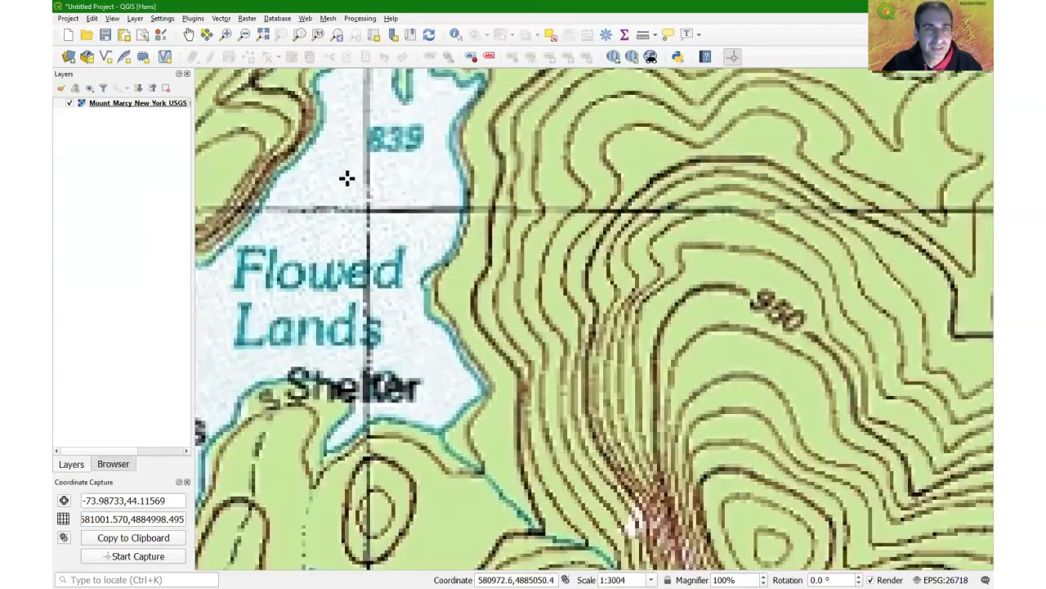
left_click(189, 34)
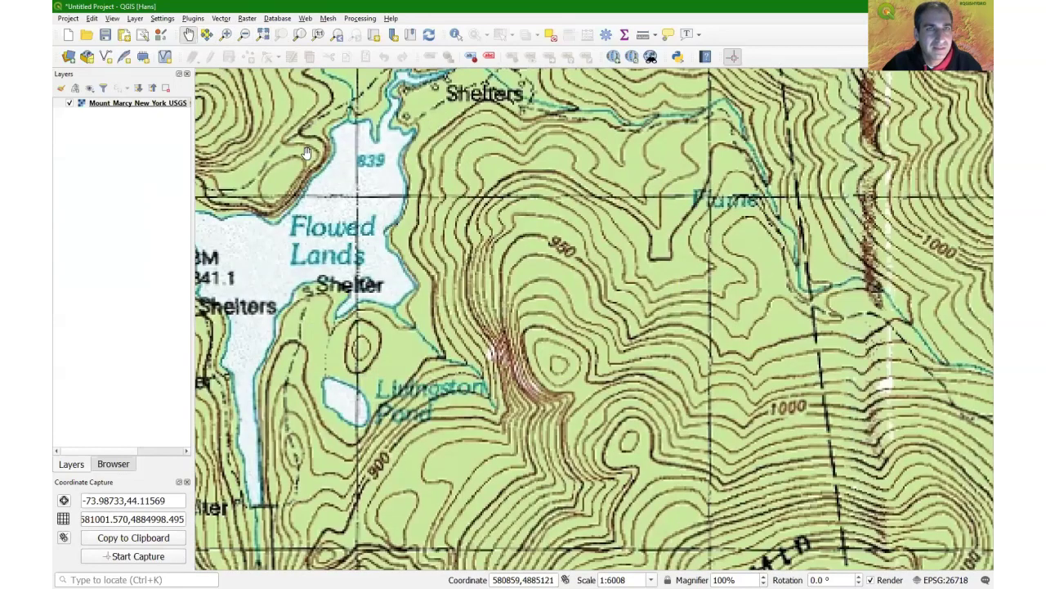
left_click_drag(307, 153, 507, 356)
scroll(409, 262, "down", 1)
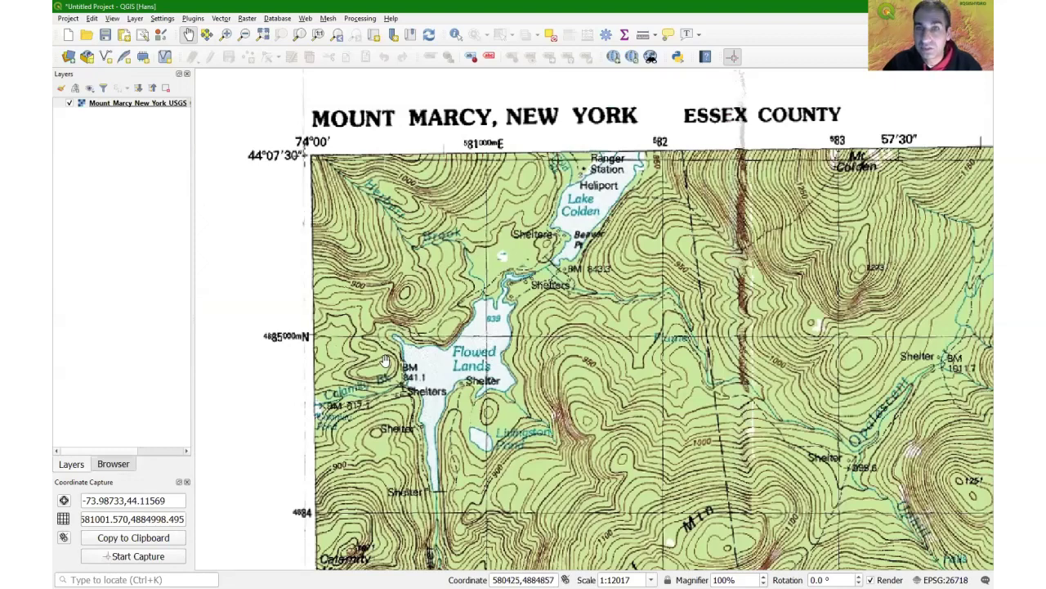
scroll(385, 360, "down", 1)
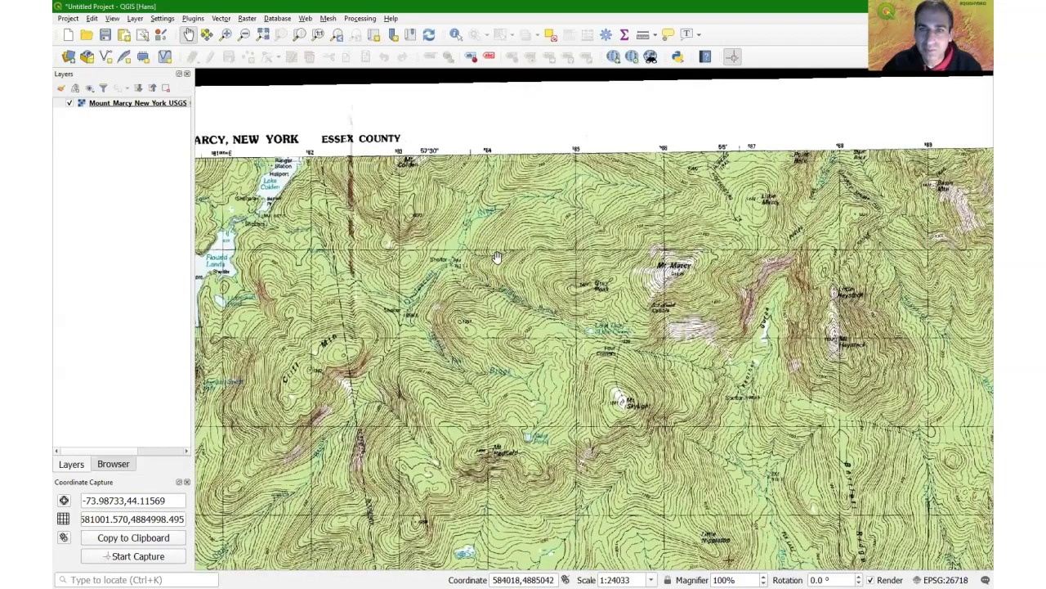
scroll(288, 331, "down", 1)
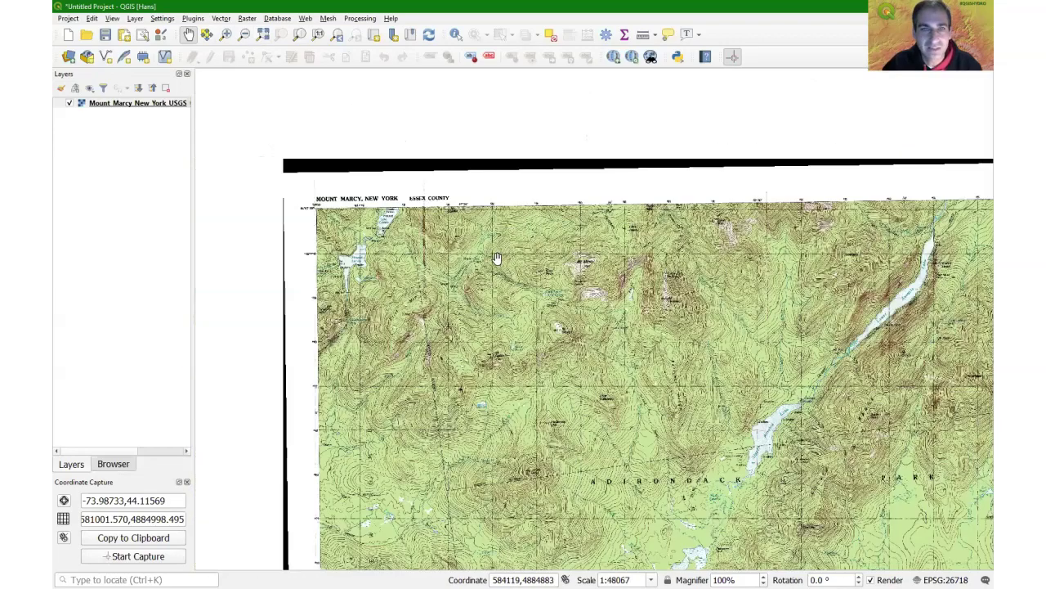
- Close Coordinate Capture and confirm QuickMapServices is enabled by searching 'quick' in the plugin manager
left_click(187, 483)
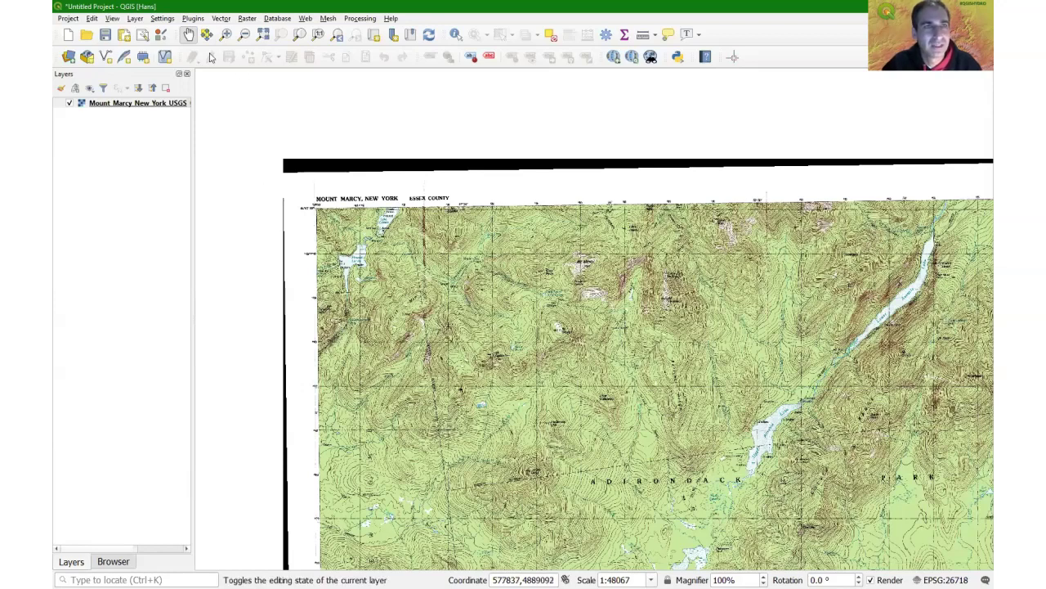
left_click(190, 19)
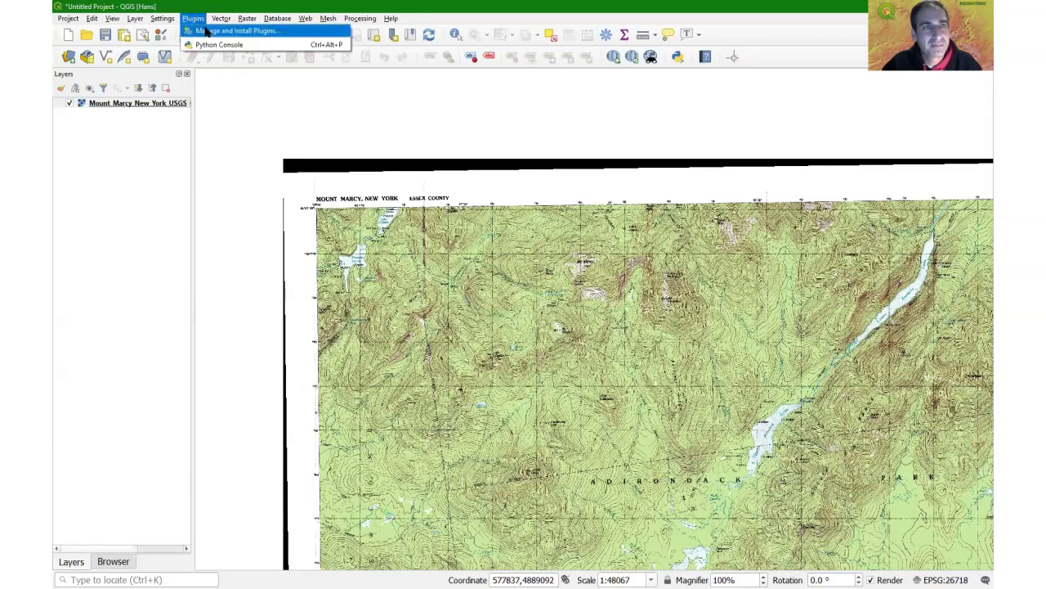
left_click(207, 30)
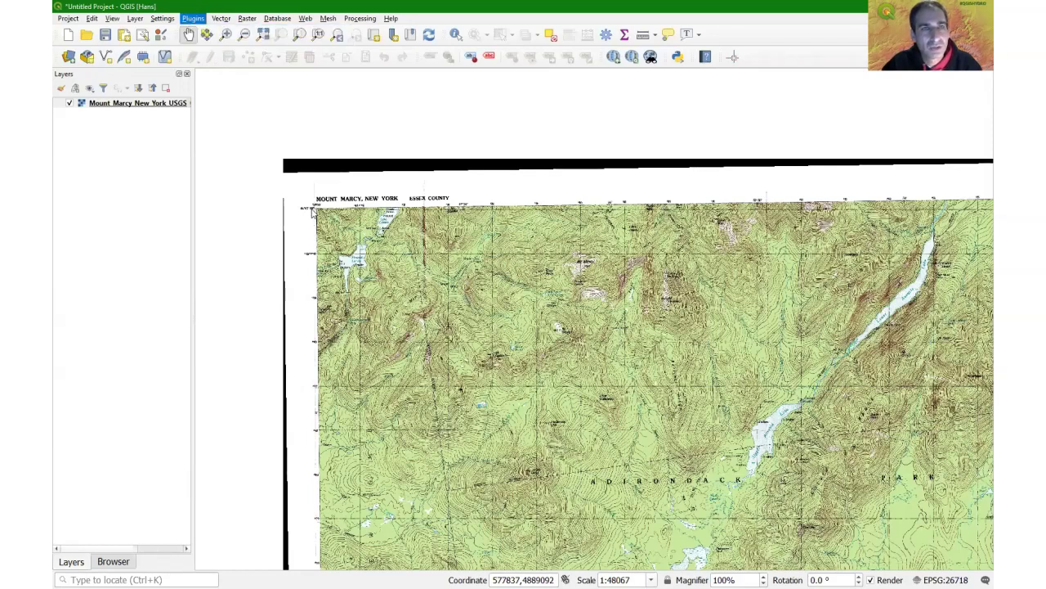
double_click(196, 27)
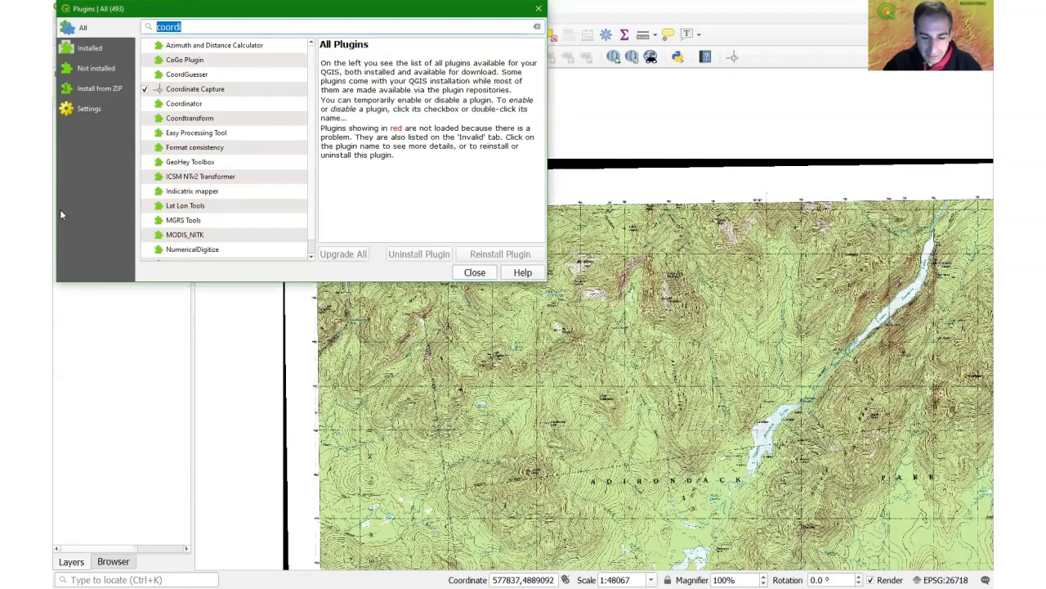
type("quick")
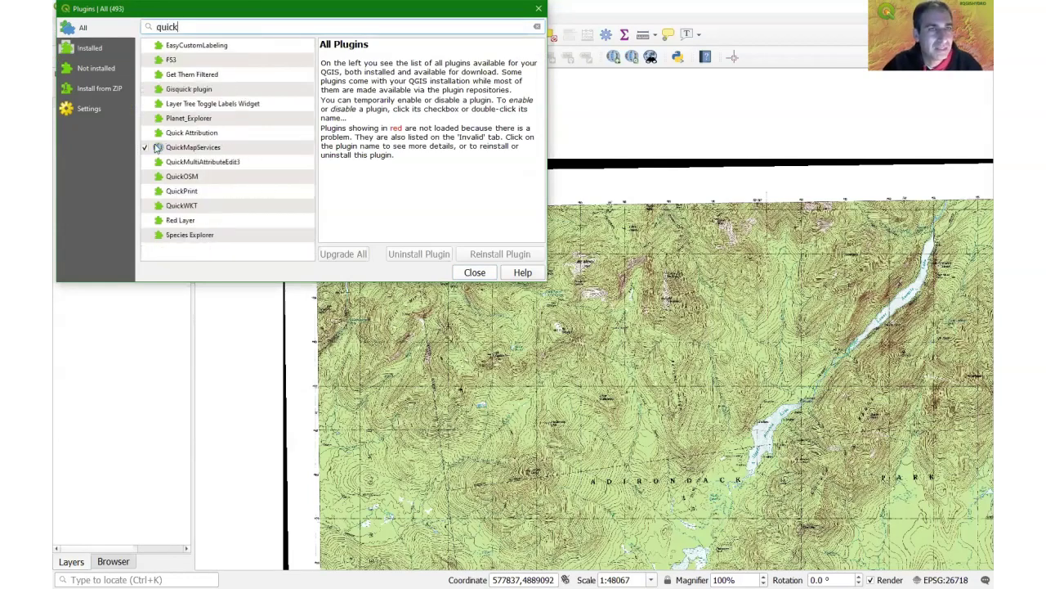
left_click(475, 272)
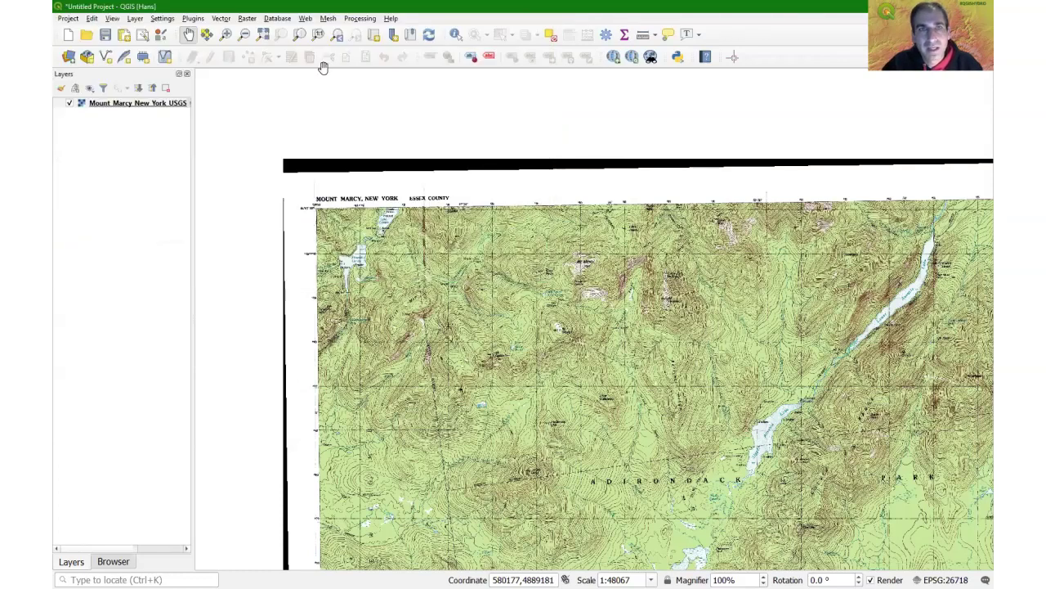
- Review the More services tab in QuickMapServices Settings, cancel, and reopen the QuickMapServices menu
left_click(307, 18)
mouse_move(330, 43)
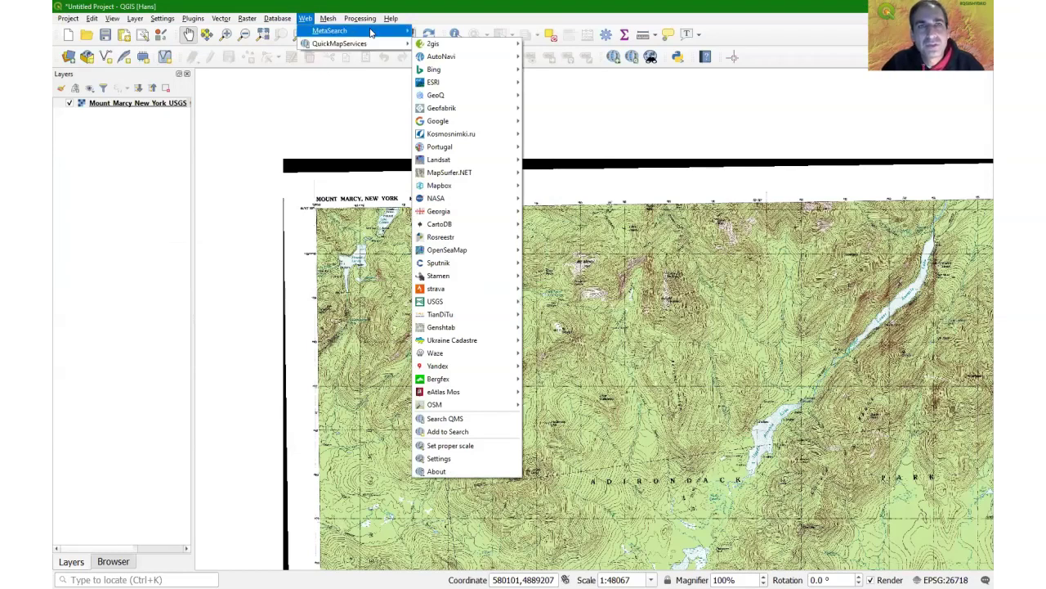
mouse_move(464, 265)
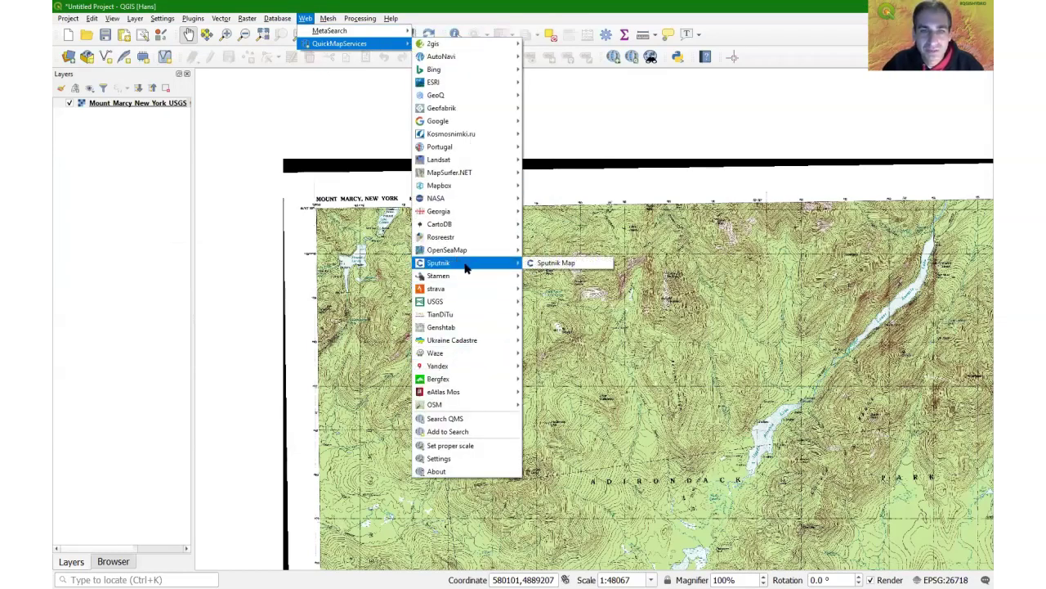
left_click(439, 459)
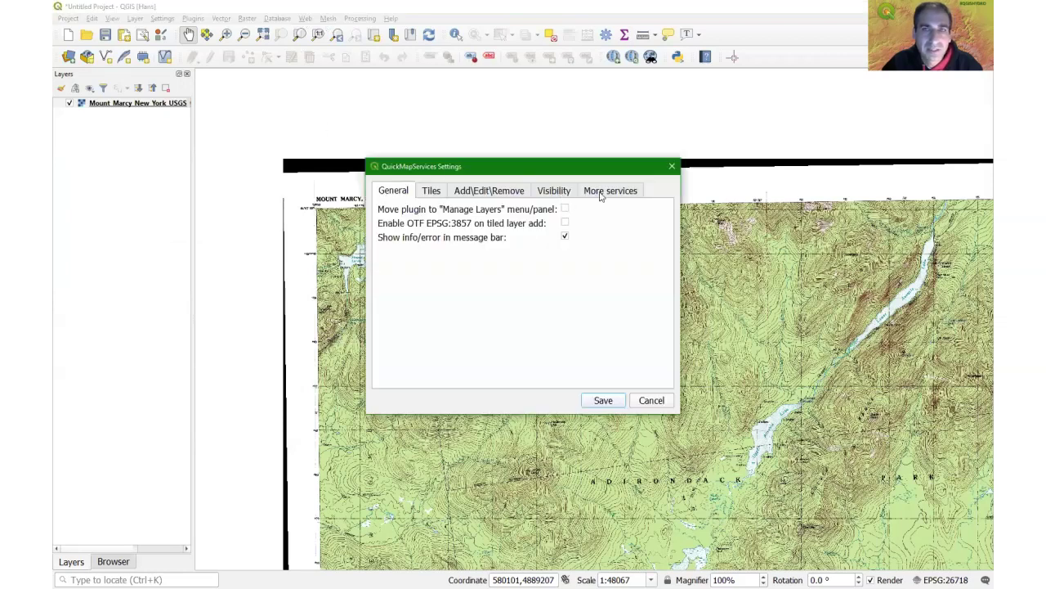
left_click(603, 195)
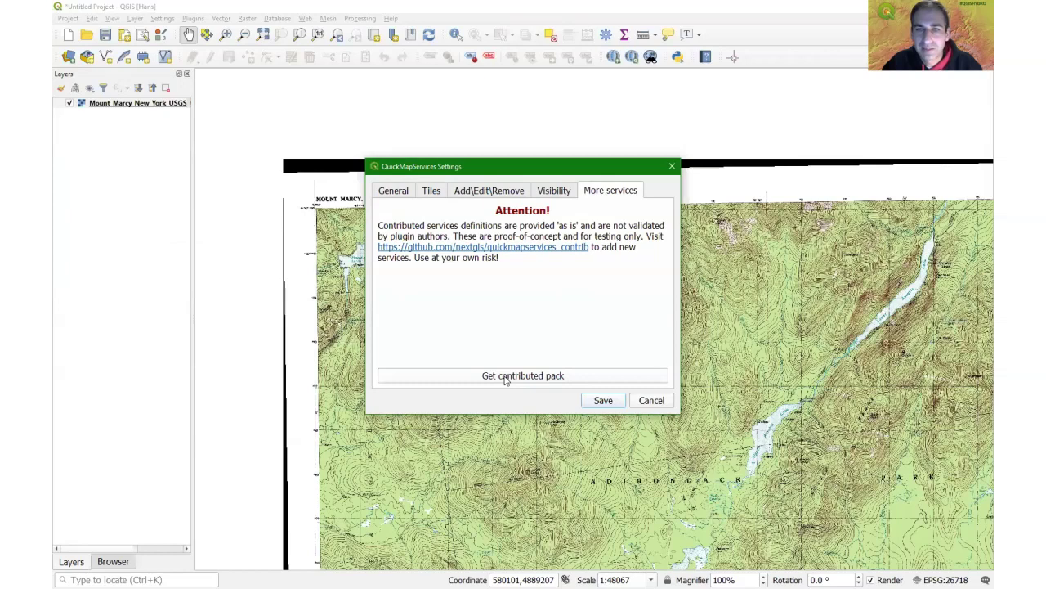
left_click(652, 402)
left_click(306, 19)
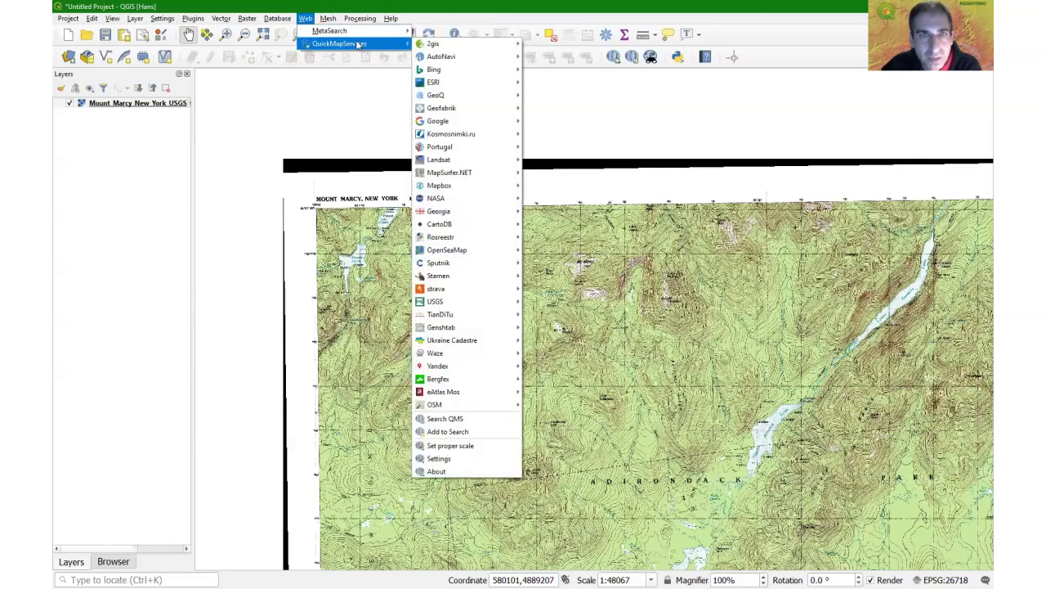
- Add the OSM Standard basemap and toggle the topo layer to compare around Upper Ausable Lake
mouse_move(446, 411)
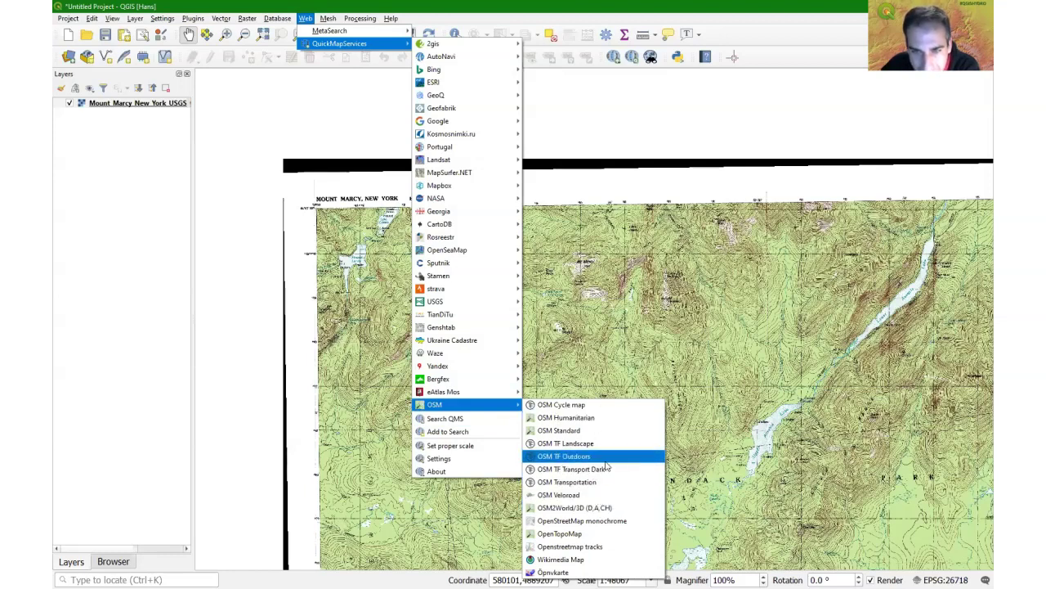
left_click(582, 431)
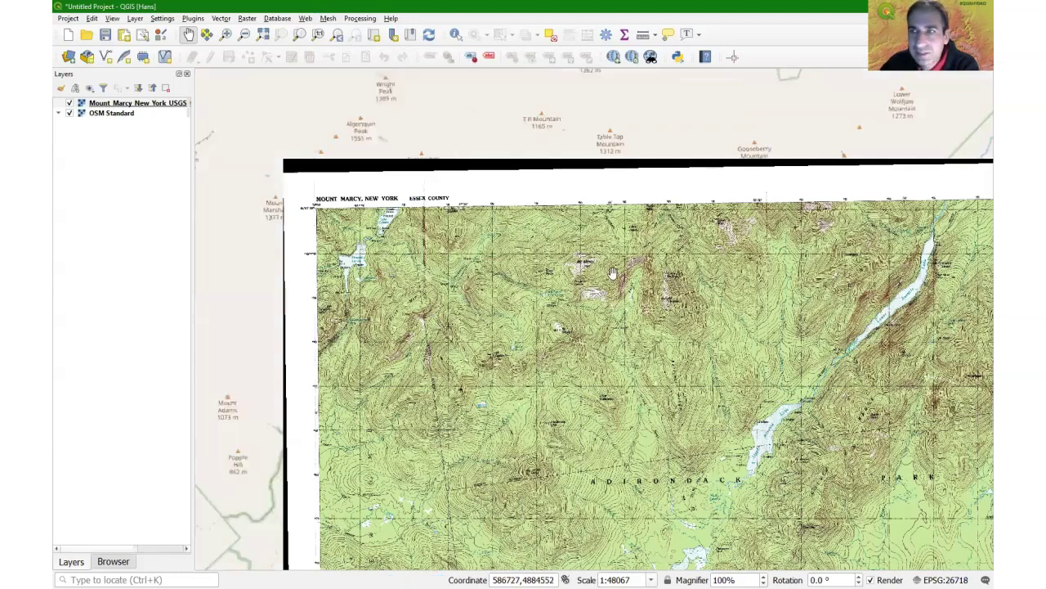
left_click_drag(669, 357, 550, 282)
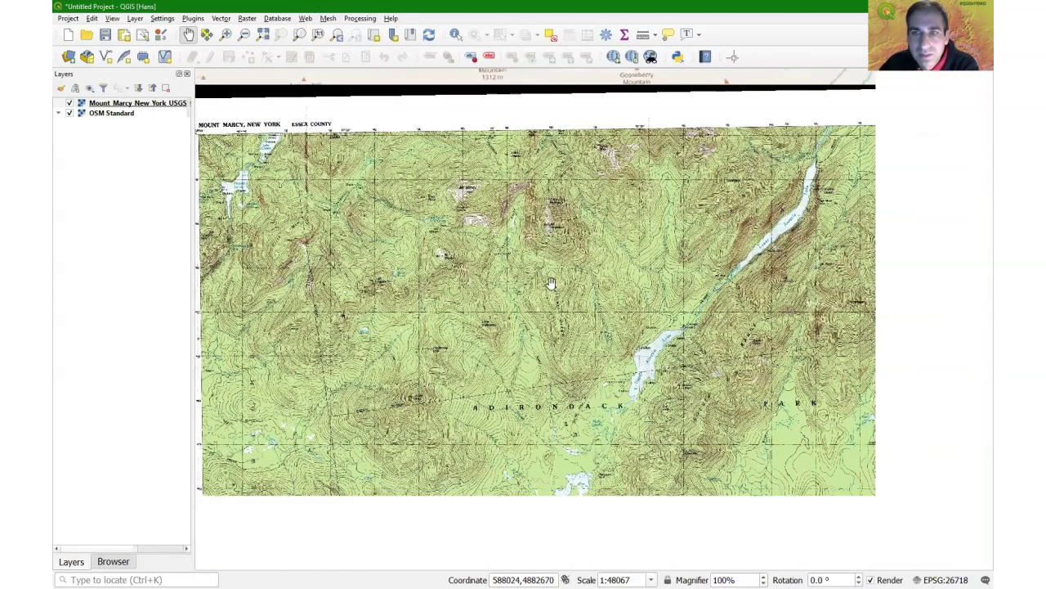
left_click(69, 103)
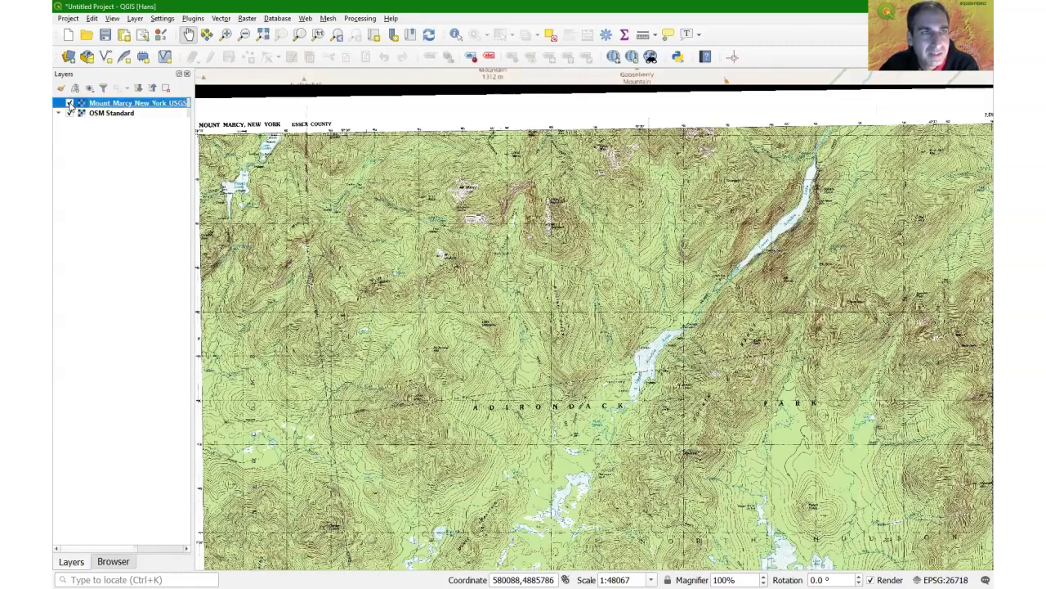
left_click(70, 103)
scroll(741, 382, "up", 2)
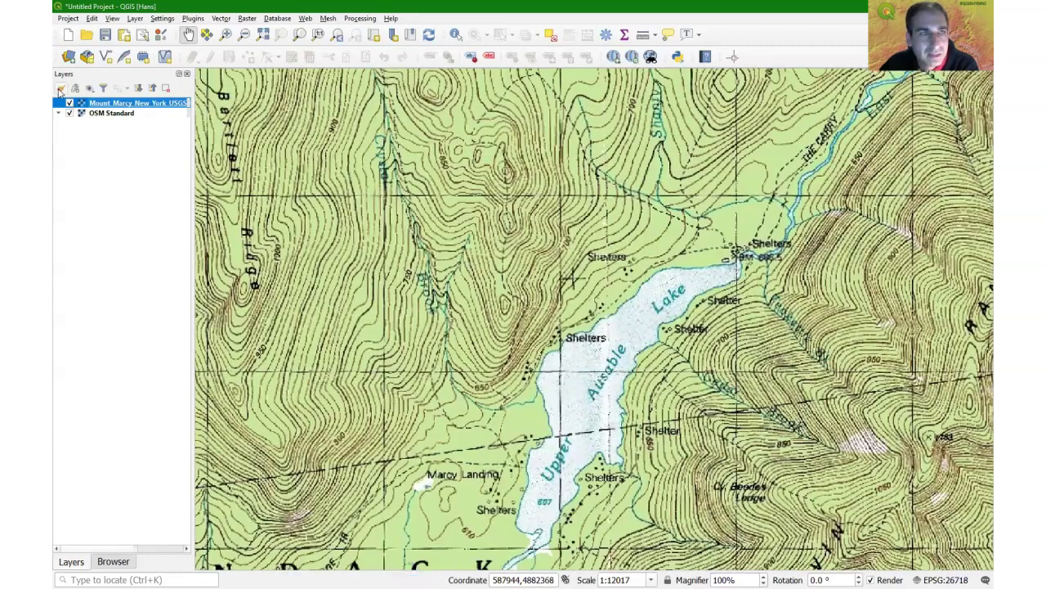
key("space")
key("space")
key("space")
key("space")
key("space")
key("space")
key("space")
key("space")
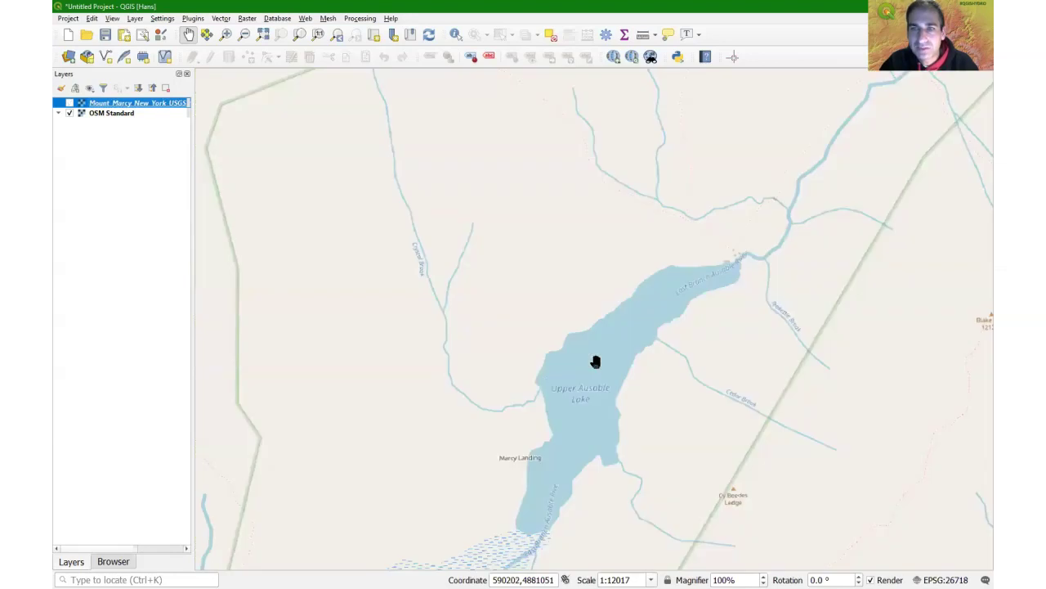
- Open Layer Styling for the topo map and review its Histogram and Transparency settings
left_click(61, 90)
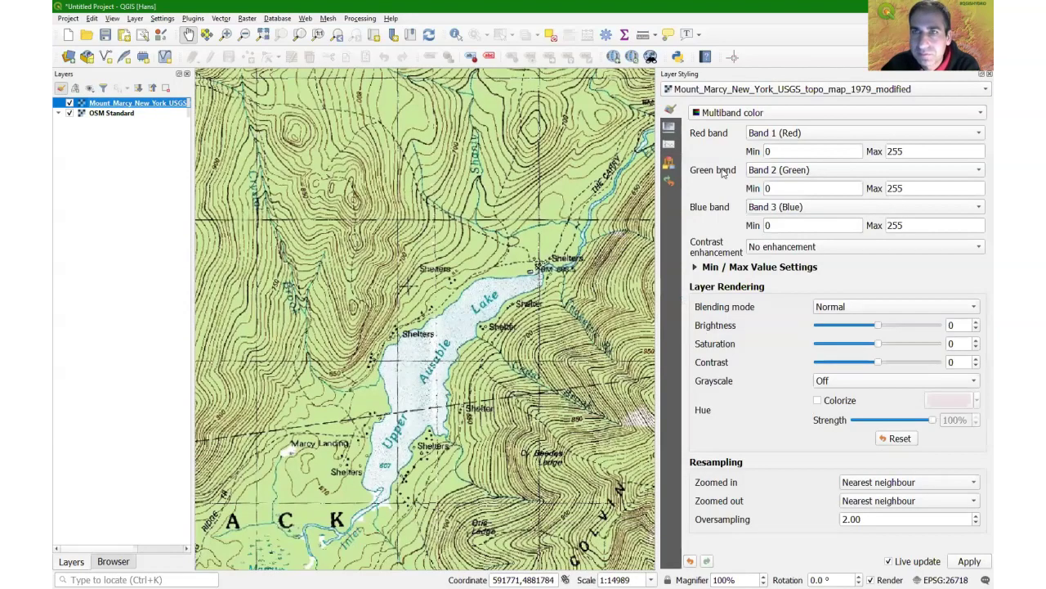
left_click_drag(659, 176, 793, 180)
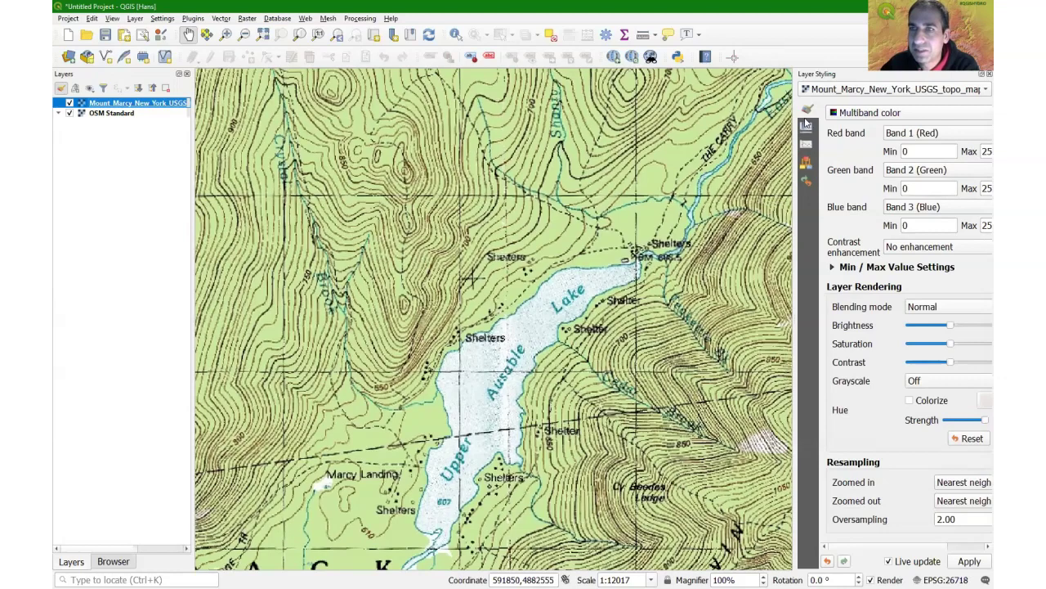
left_click(807, 144)
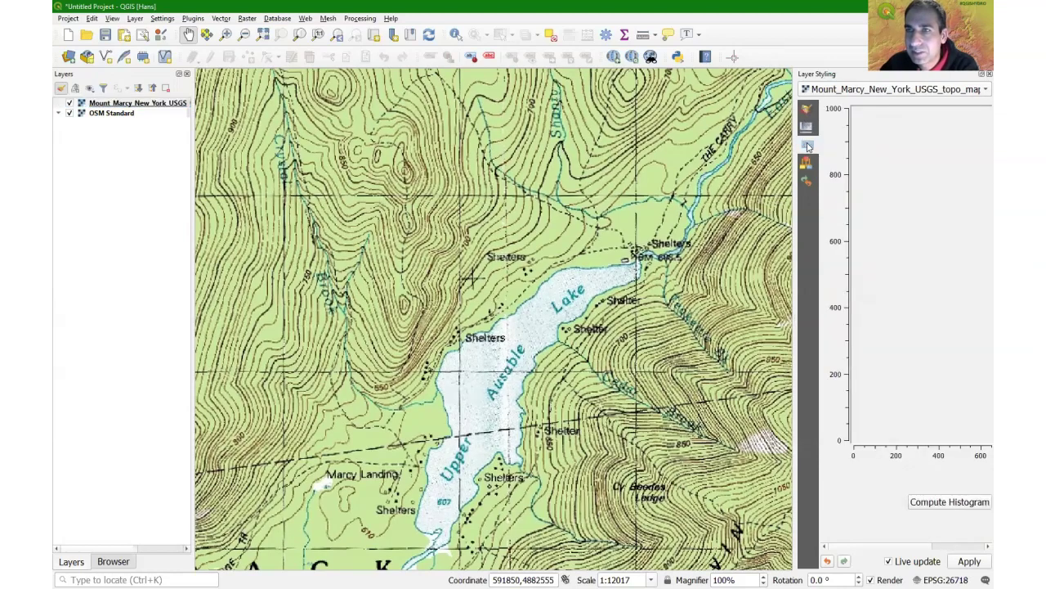
left_click(807, 131)
mouse_move(932, 127)
left_mouse_down()
mouse_move(836, 132)
mouse_move(948, 131)
left_mouse_up()
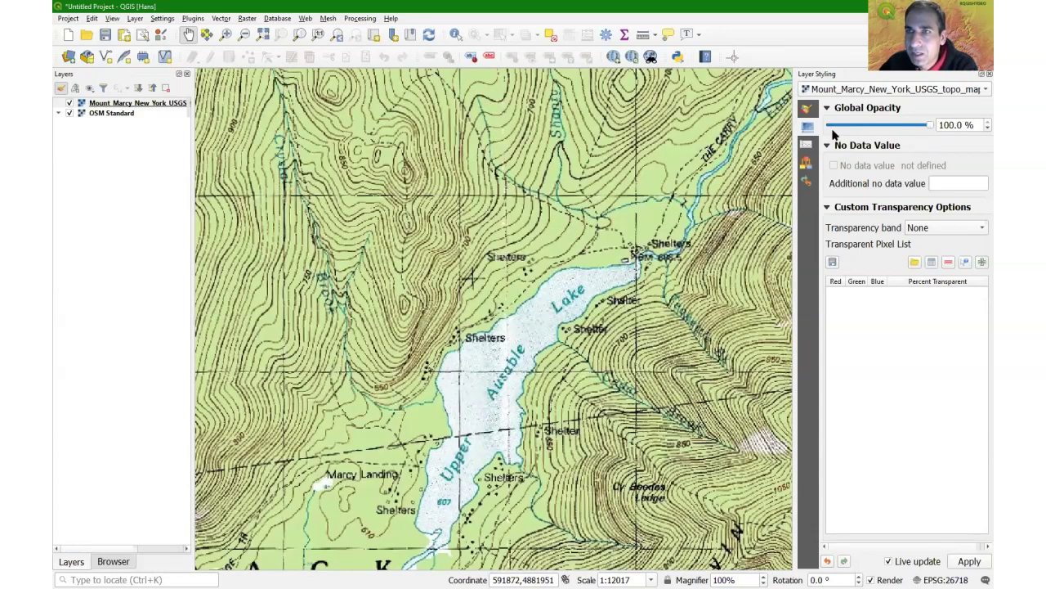
left_click(806, 109)
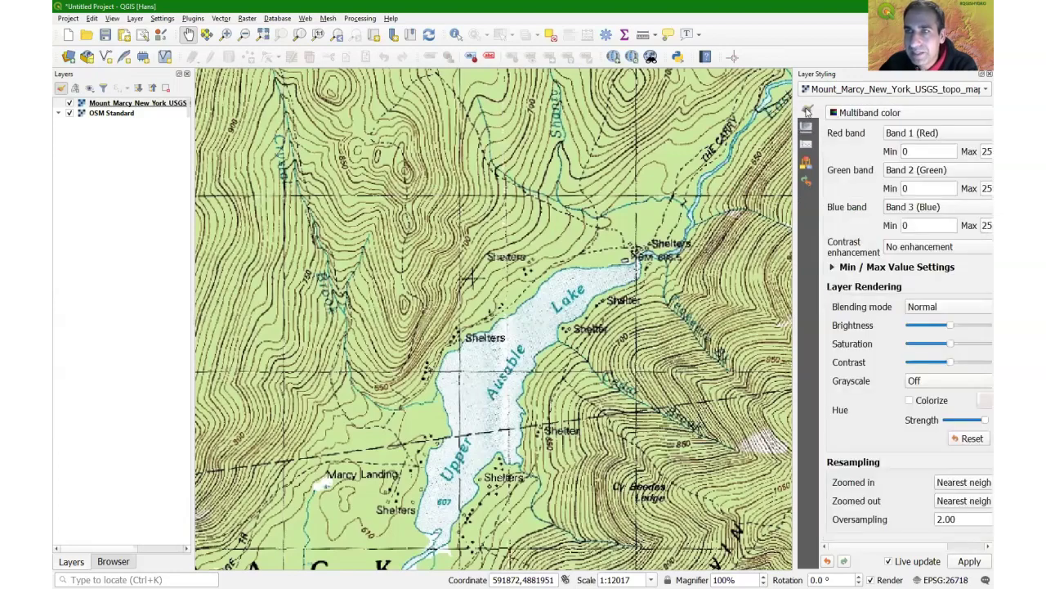
- Try Multiply blending on the topo map, then set it back to Normal
left_click_drag(794, 171, 647, 180)
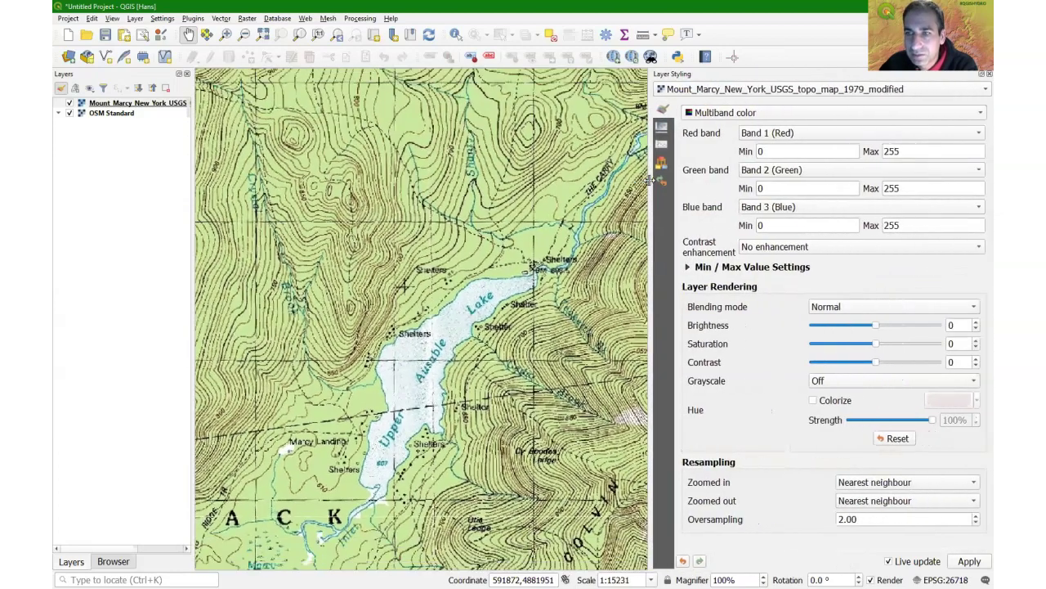
left_click(907, 309)
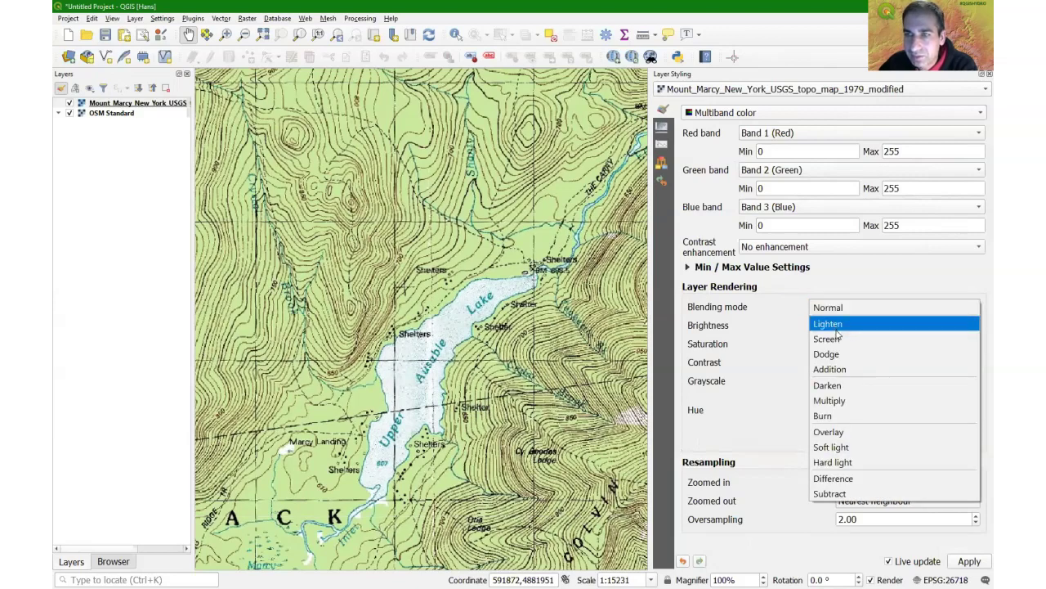
left_click(828, 400)
scroll(389, 341, "up", 1)
scroll(490, 340, "down", 1)
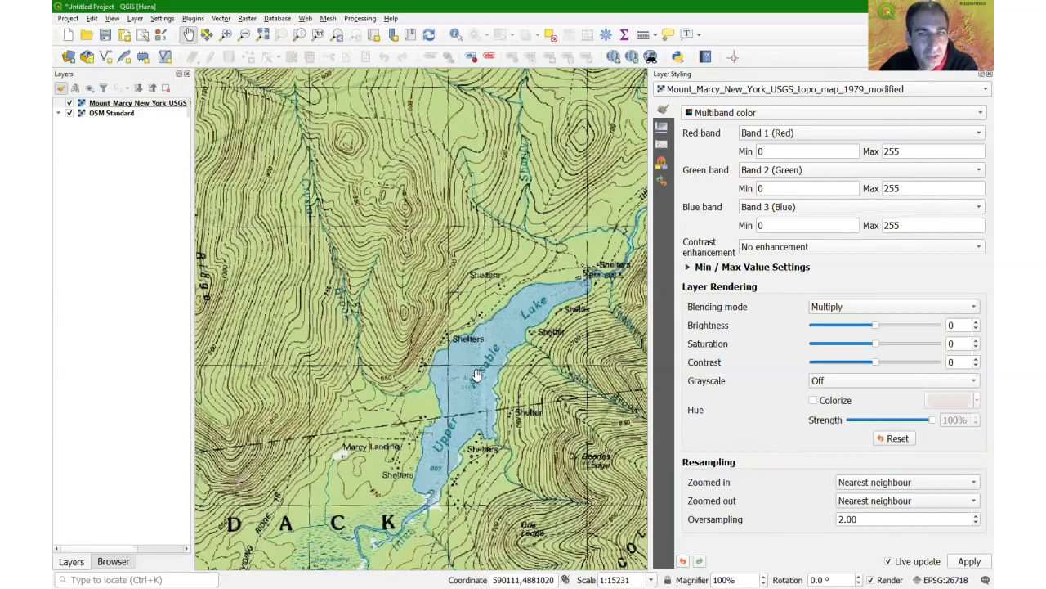
left_click(879, 309)
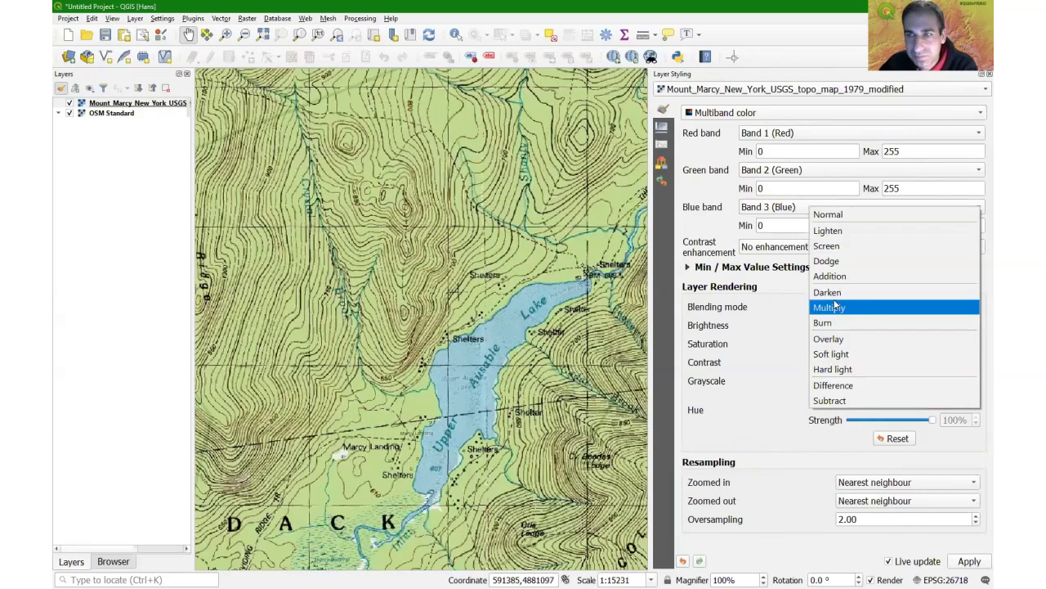
left_click(830, 214)
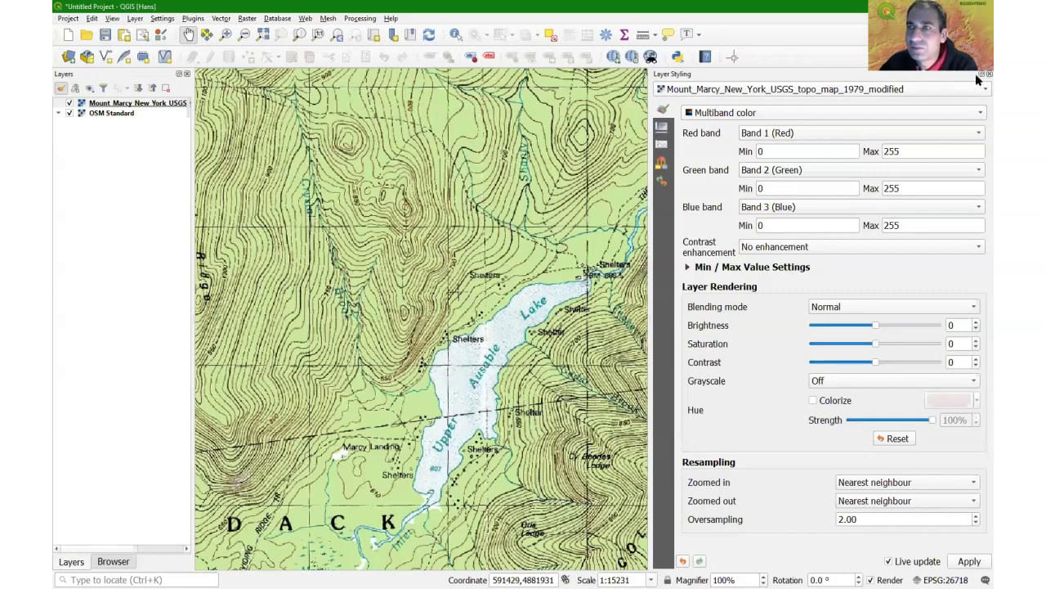
- Add Google Satellite from QuickMapServices and hide the OSM Standard layer
left_click_drag(652, 235, 820, 235)
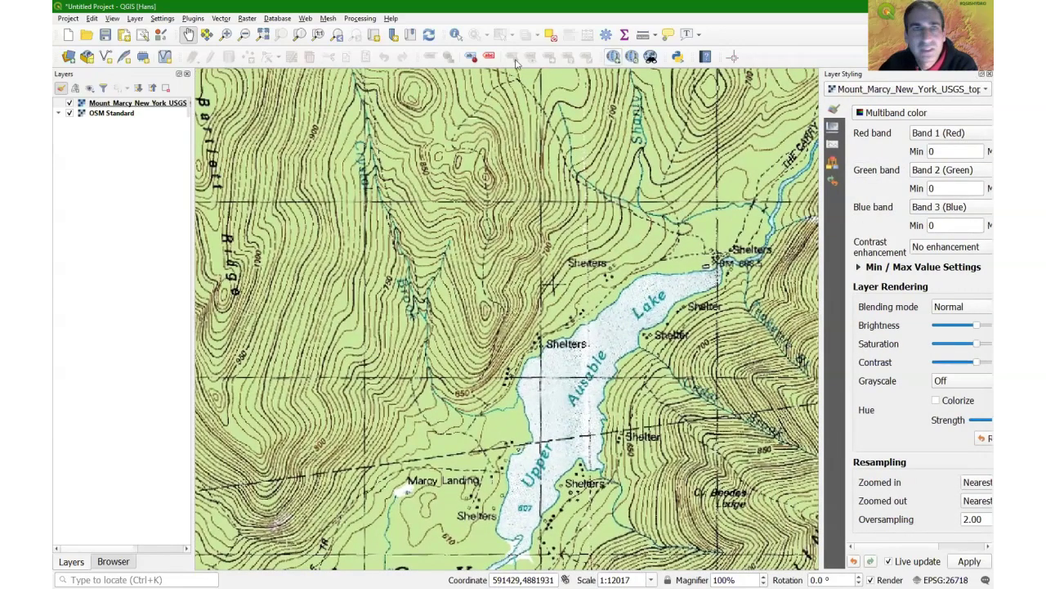
left_click(304, 18)
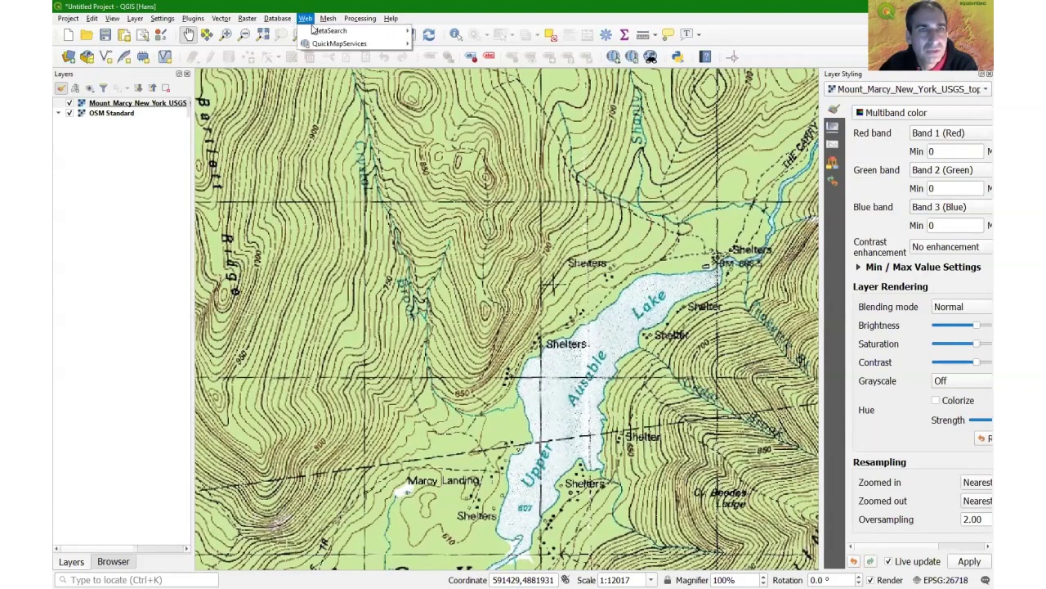
mouse_move(335, 46)
mouse_move(460, 72)
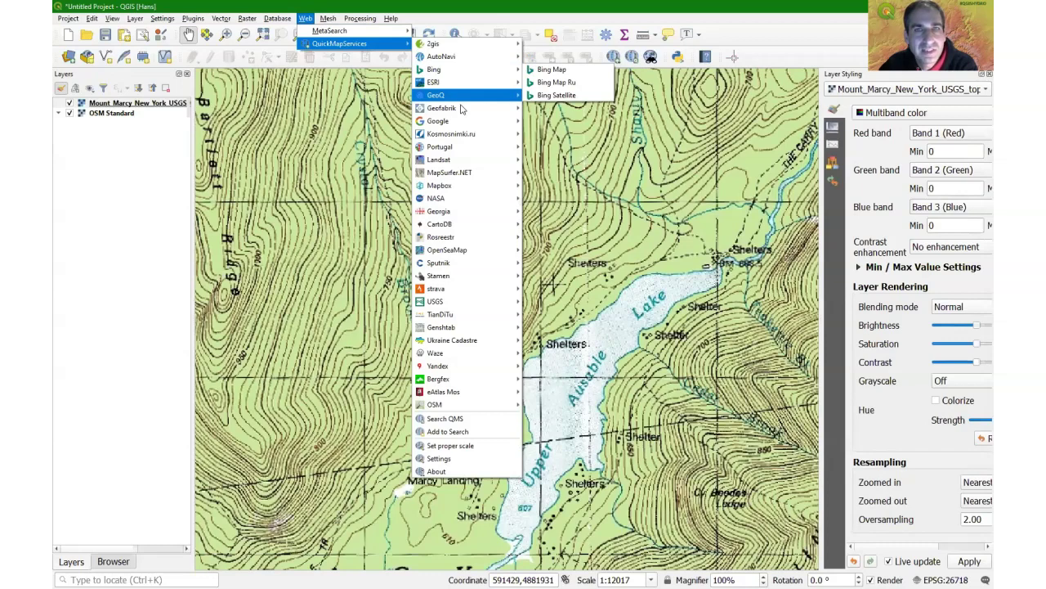
left_click(558, 135)
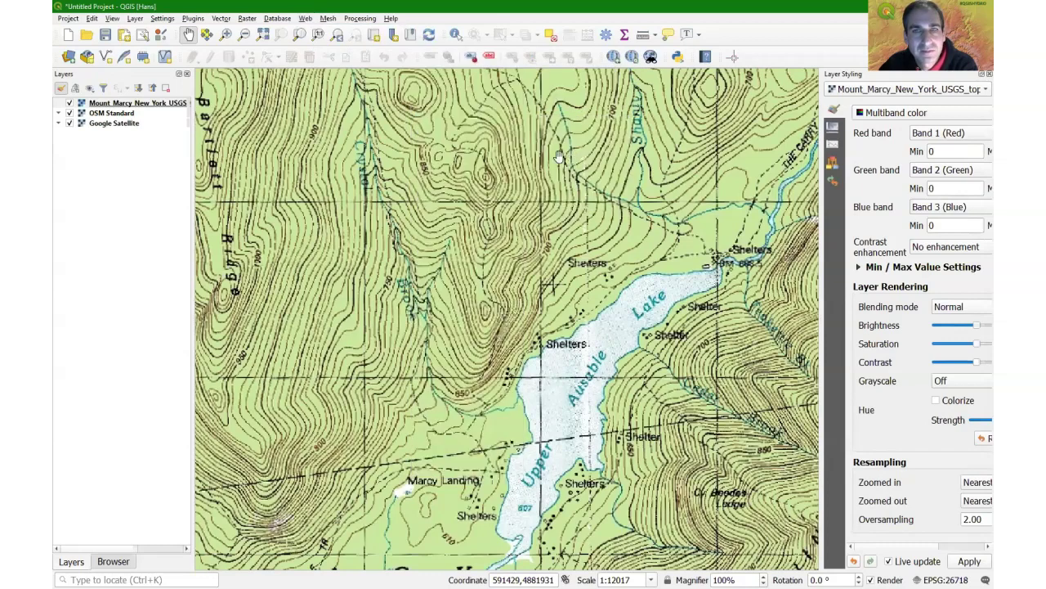
left_click(69, 113)
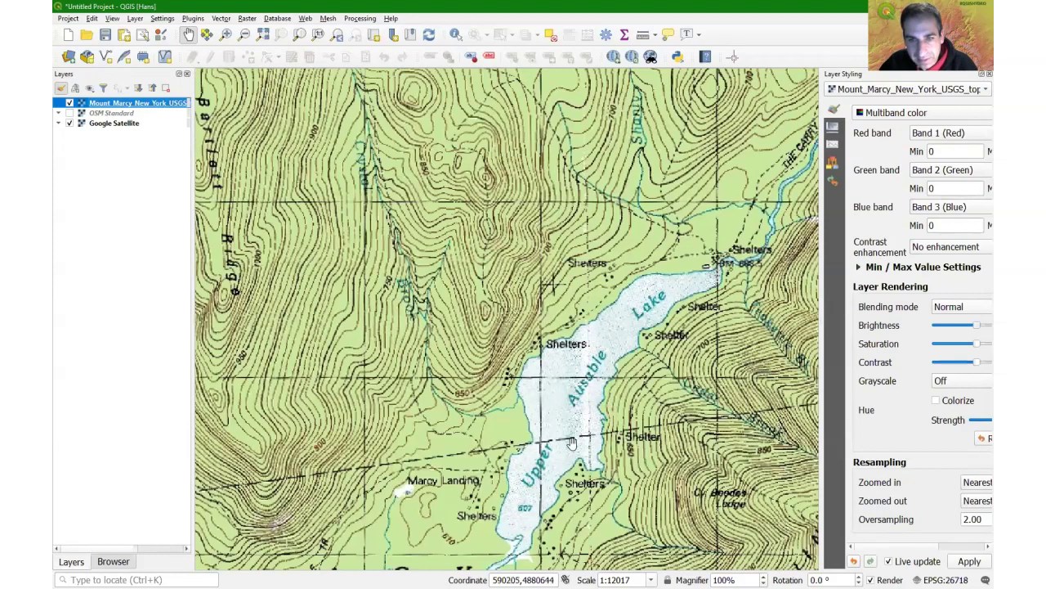
left_click_drag(572, 442, 323, 311)
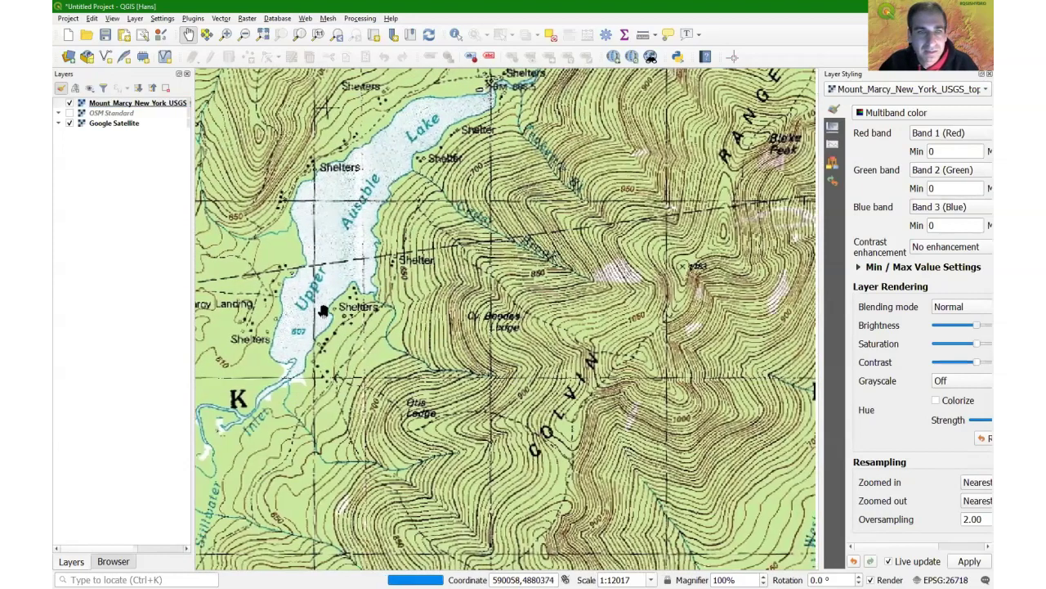
- Toggle the topo map off and back on over the Google Satellite imagery
left_click(141, 103)
key("space")
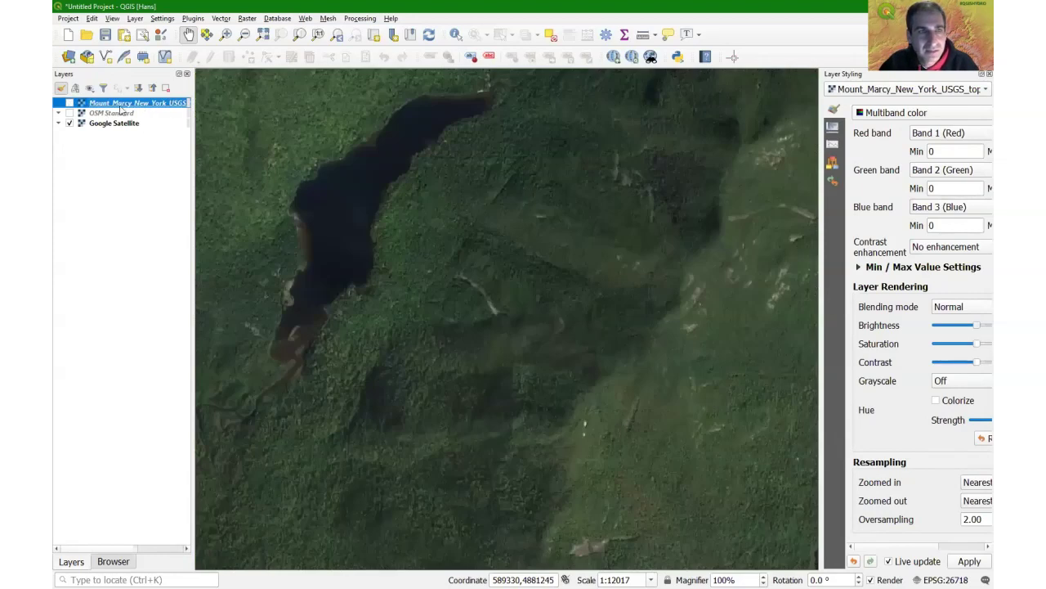
left_click(69, 103)
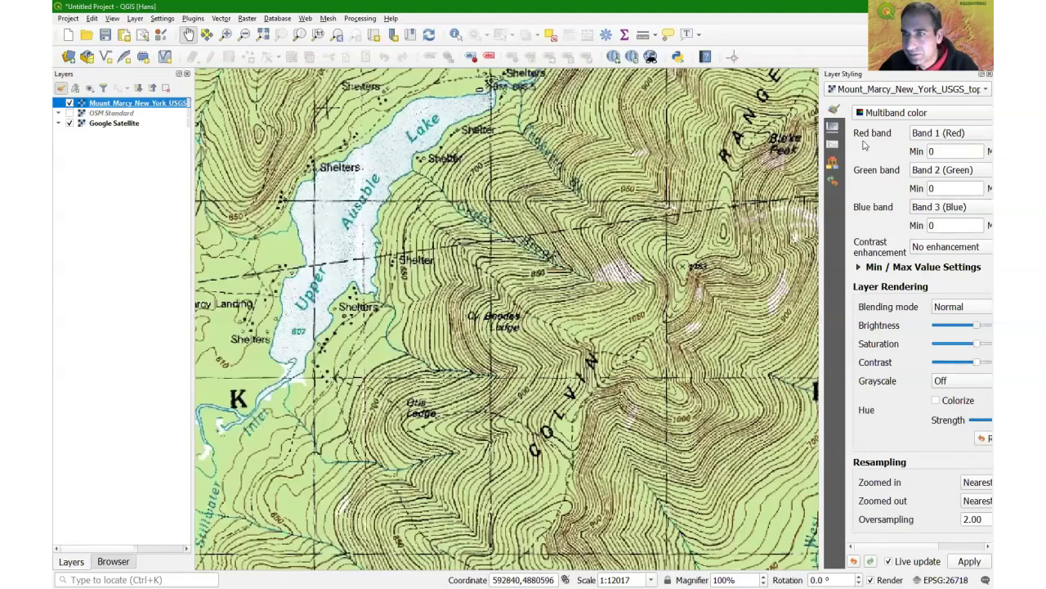
left_click_drag(820, 163, 777, 163)
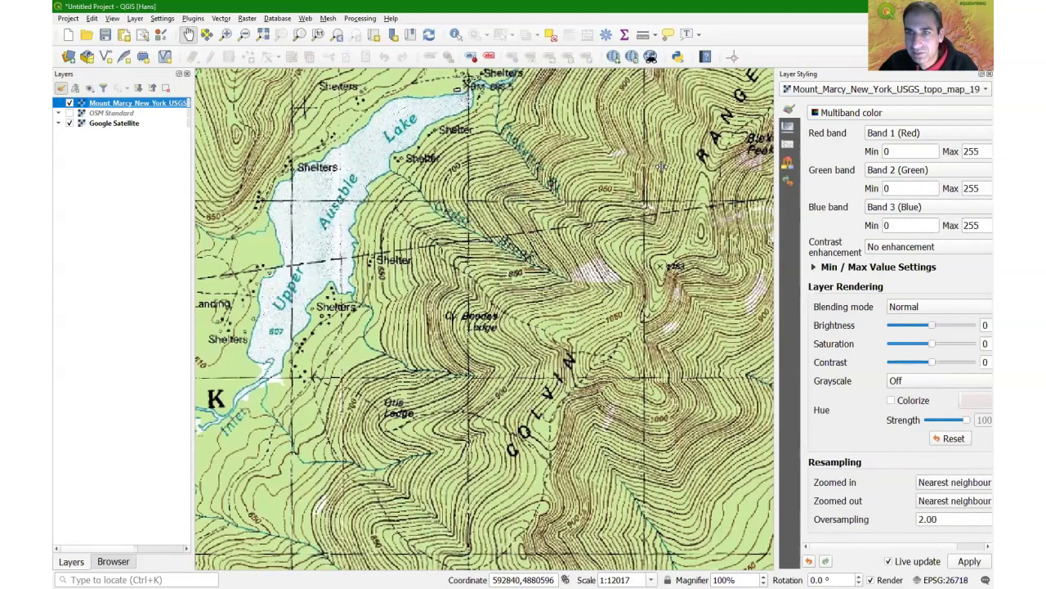
- Set the topo map to Multiply blending, inspect Upper Ausable Lake, then return it to Normal
left_click(842, 306)
left_click(818, 400)
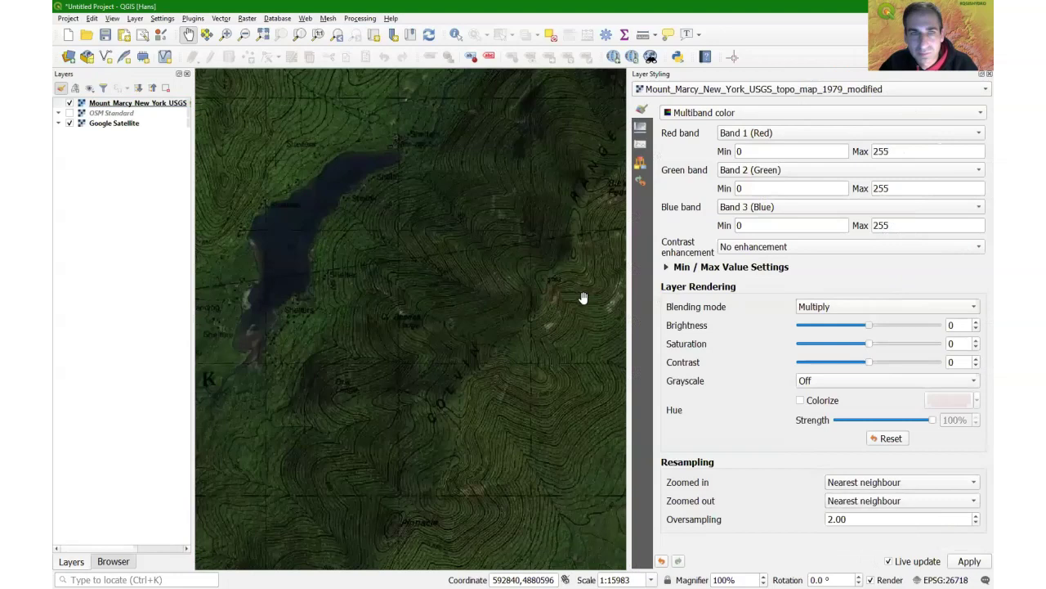
scroll(488, 258, "down", 1)
scroll(487, 258, "up", 1)
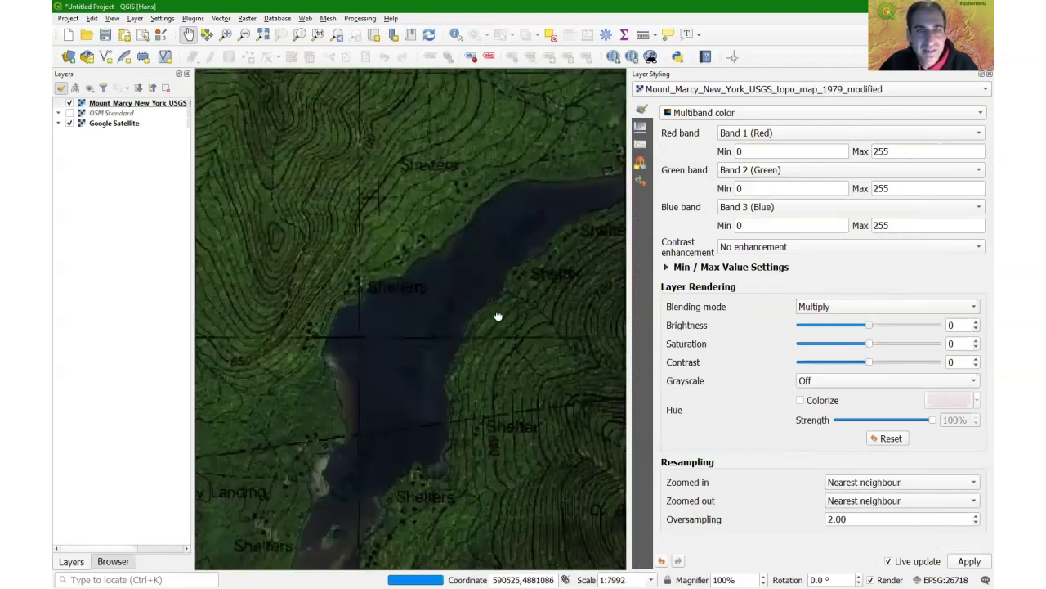
left_click_drag(498, 316, 461, 273)
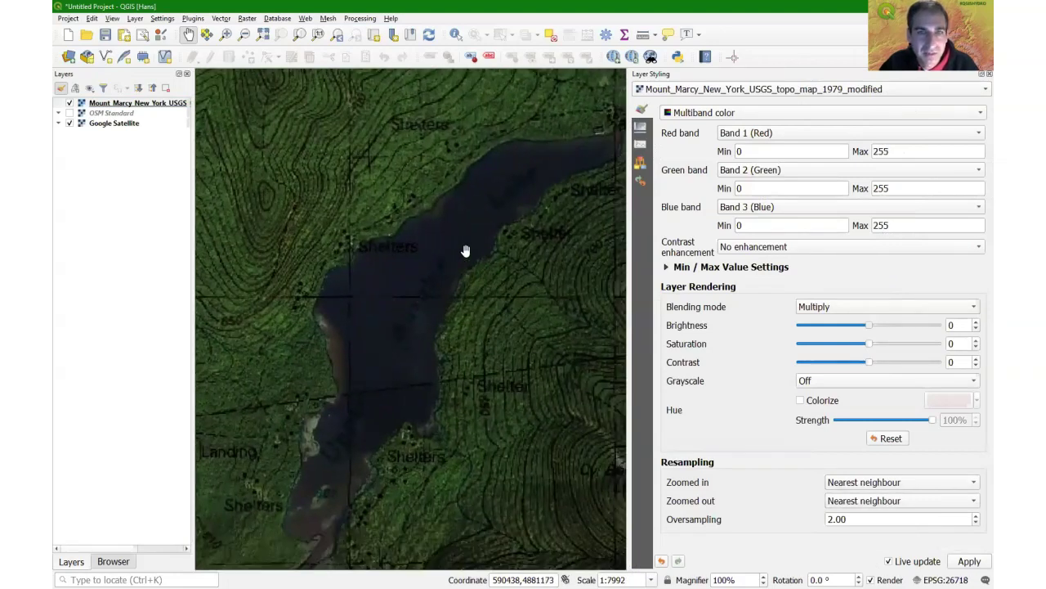
scroll(506, 259, "down", 1)
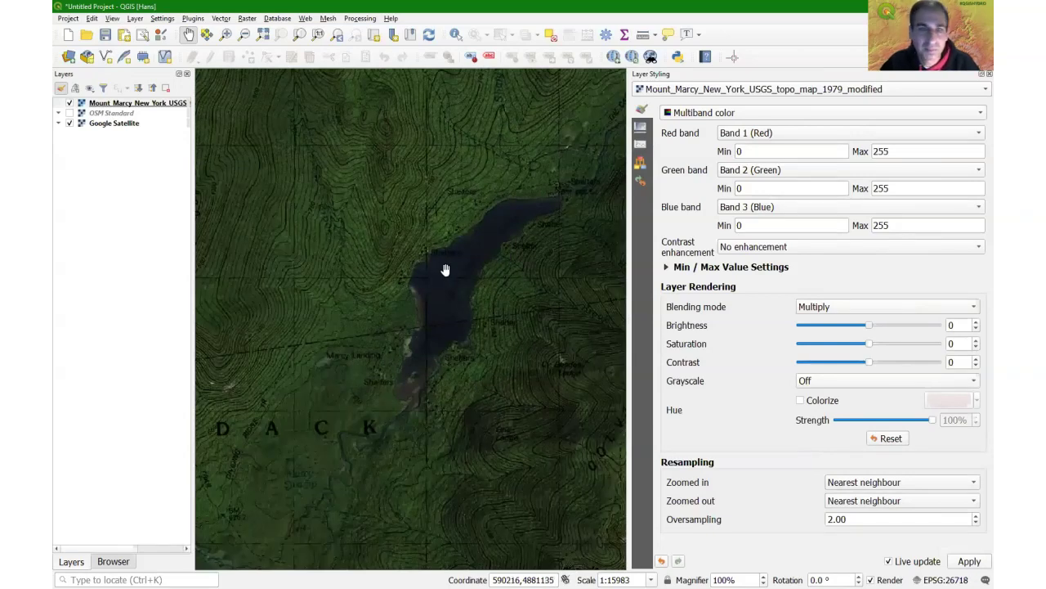
left_click(854, 309)
left_click(821, 214)
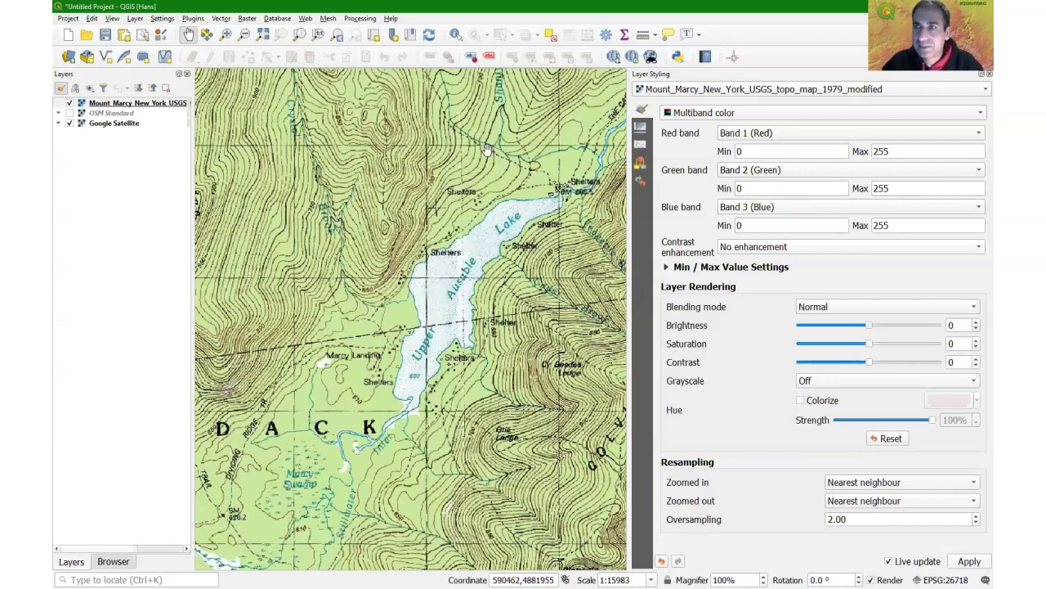
- Close the Layer Styling panel and pan the topo map around the Ausable Lakes
key("F7")
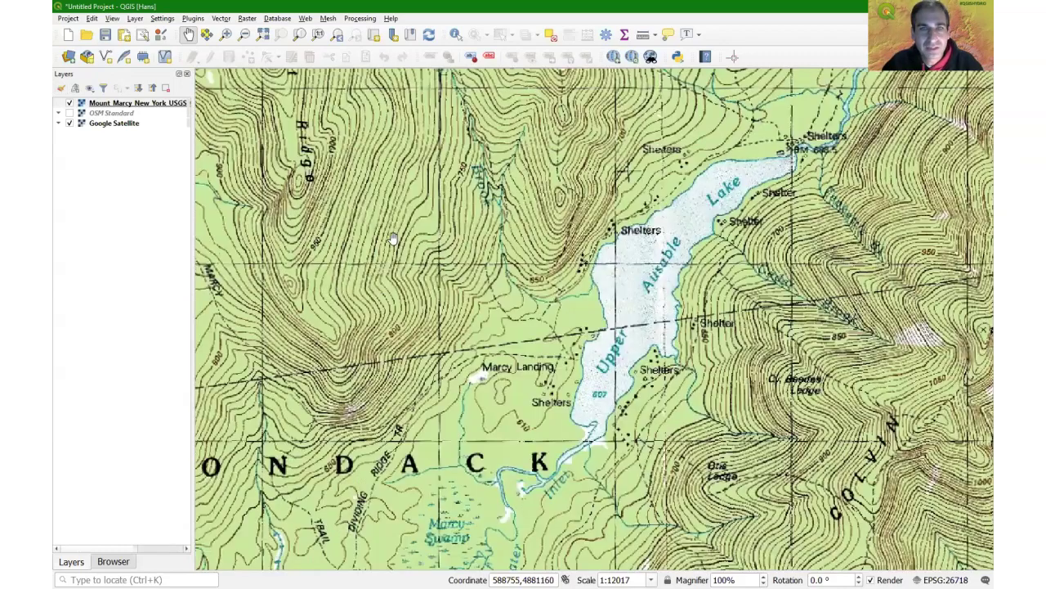
scroll(310, 199, "down", 1)
left_click_drag(311, 199, 446, 275)
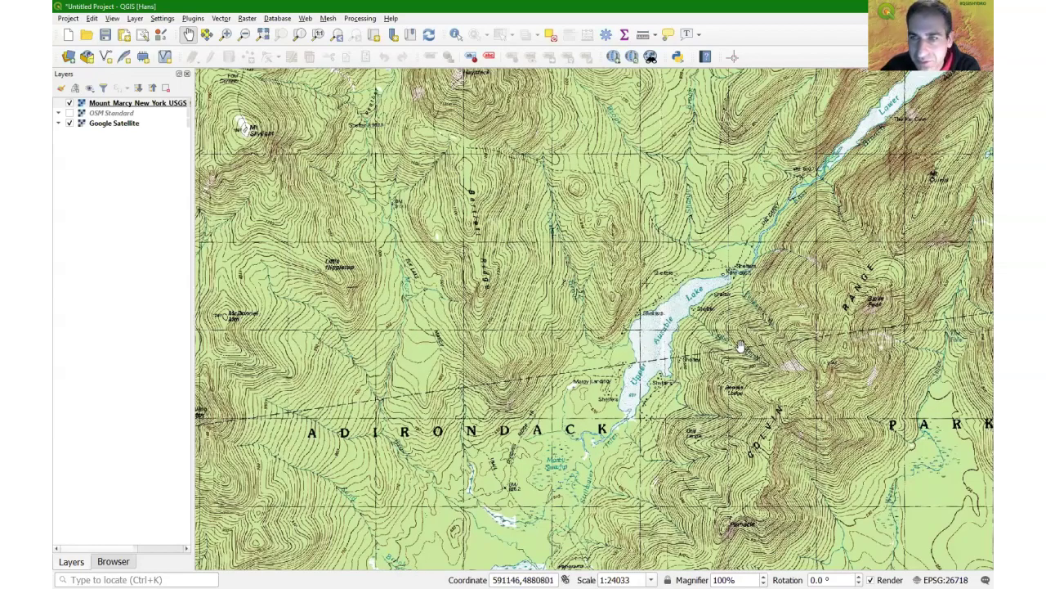
left_click_drag(741, 346, 698, 351)
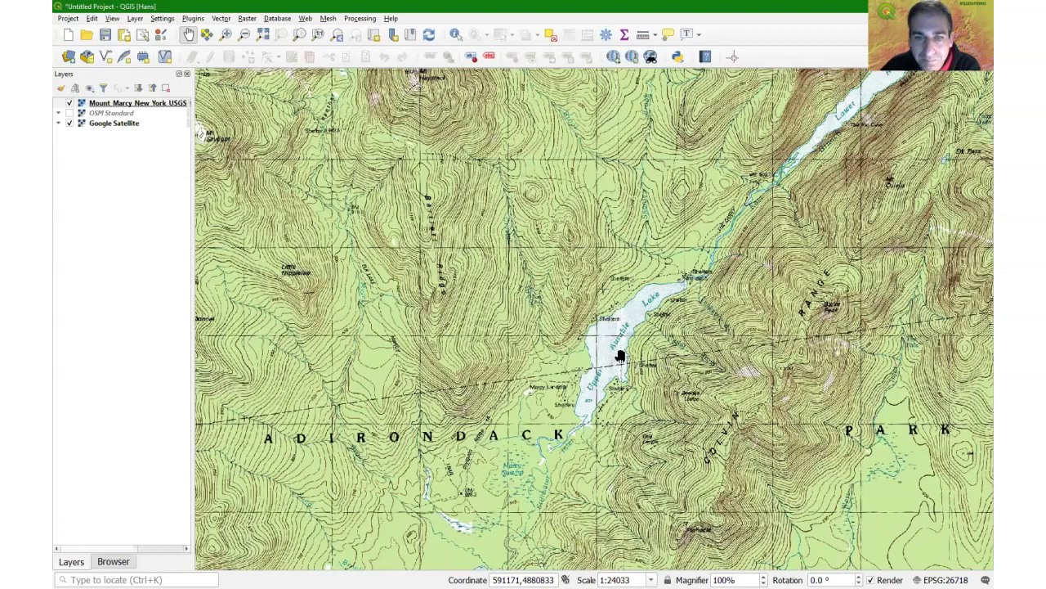
left_click_drag(620, 356, 618, 353)
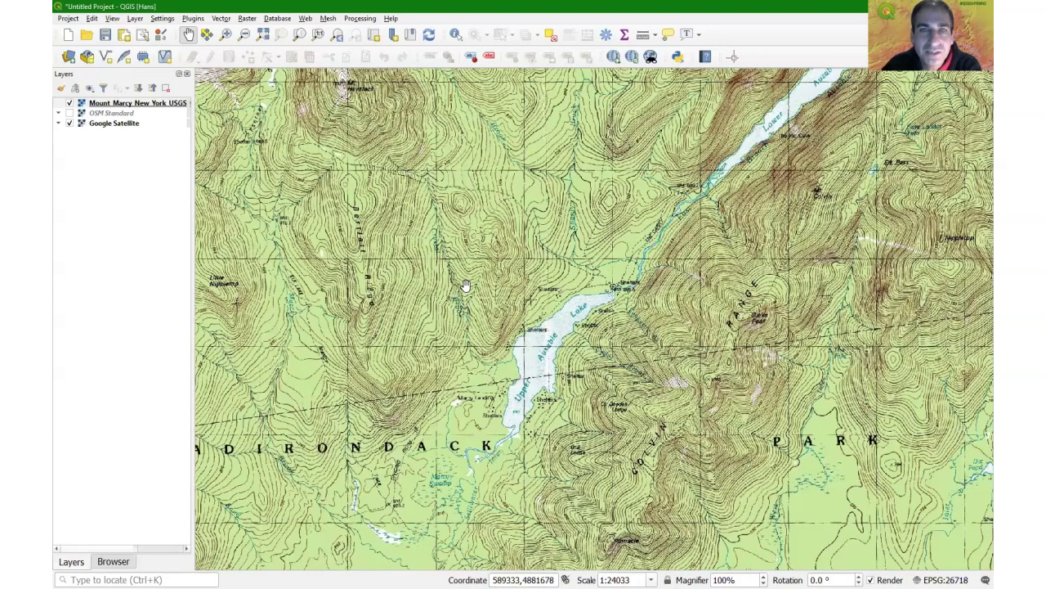
left_click_drag(433, 218, 473, 273)
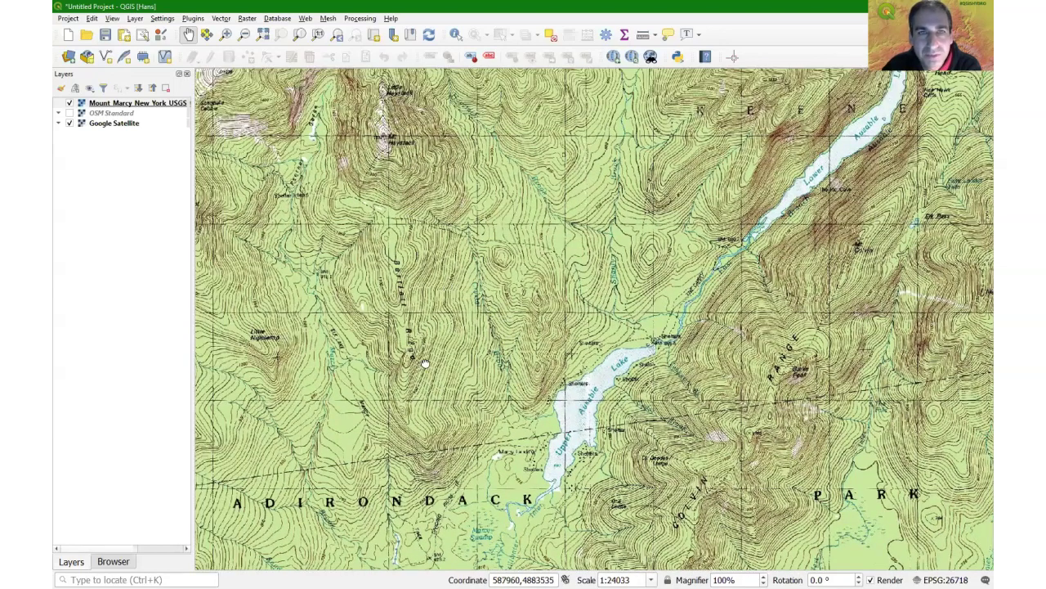
left_click_drag(431, 368, 473, 565)
left_click_drag(736, 429, 700, 399)
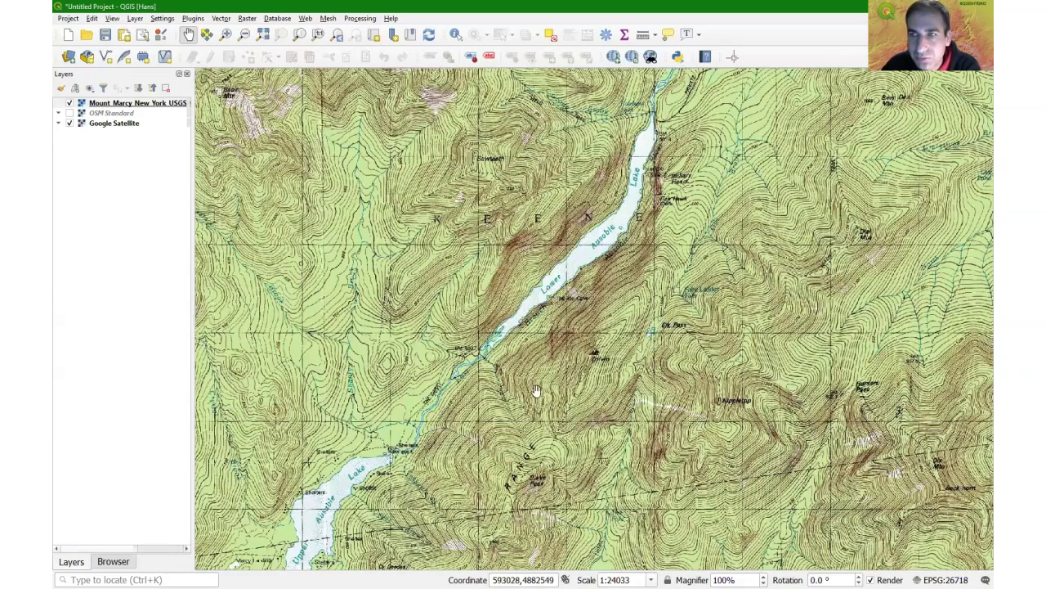
left_click_drag(490, 385, 412, 254)
- Zoom in to inspect Nippletop, Mt Colvin and Lower Ausable Lake
scroll(445, 384, "up", 1)
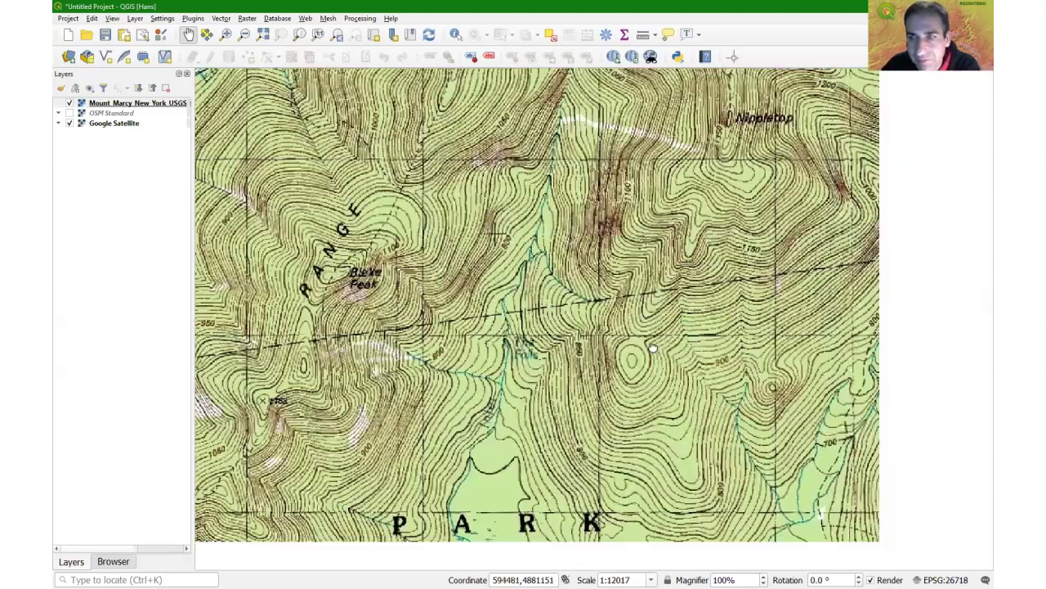
left_click_drag(677, 308, 561, 283)
left_click_drag(662, 127, 554, 295)
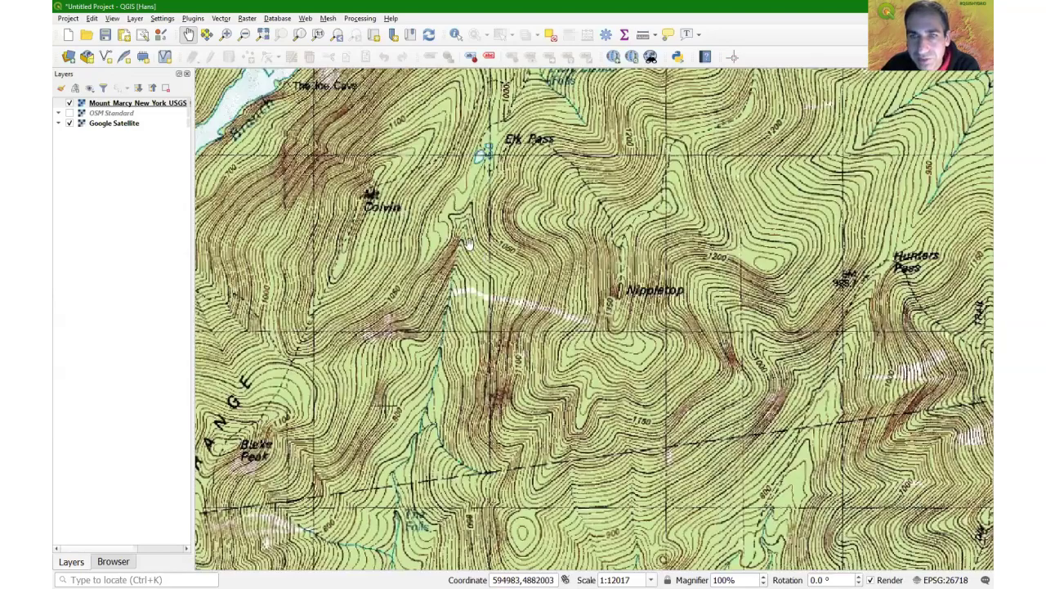
left_click_drag(470, 253, 566, 351)
left_click_drag(357, 198, 574, 333)
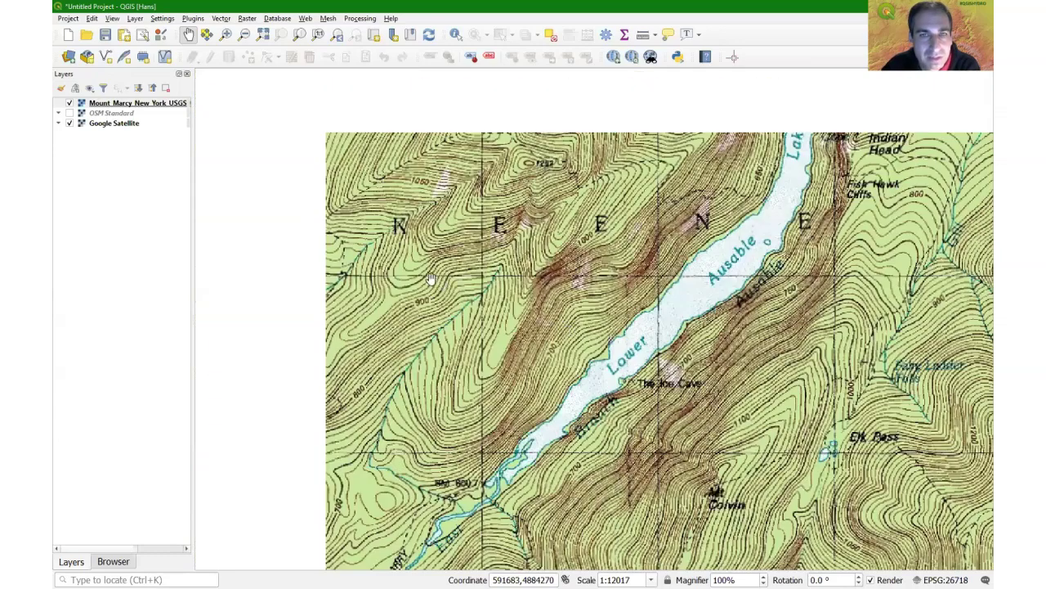
- Check the map's top edge over satellite imagery, then pan to Mt Marcy and Mt Skylight
scroll(374, 250, "down", 1)
left_click_drag(253, 176, 531, 305)
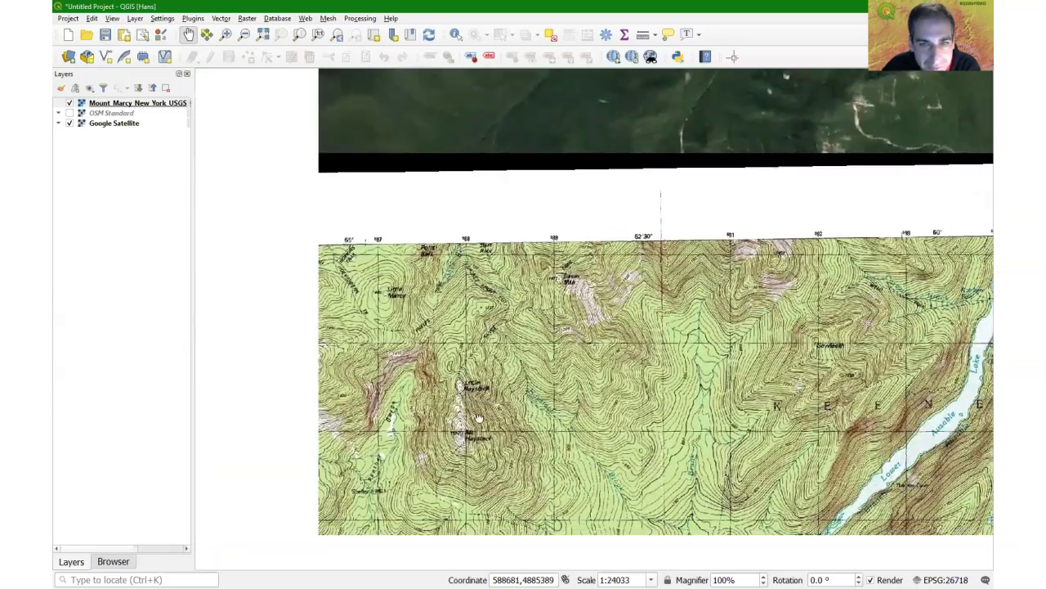
scroll(483, 478, "up", 1)
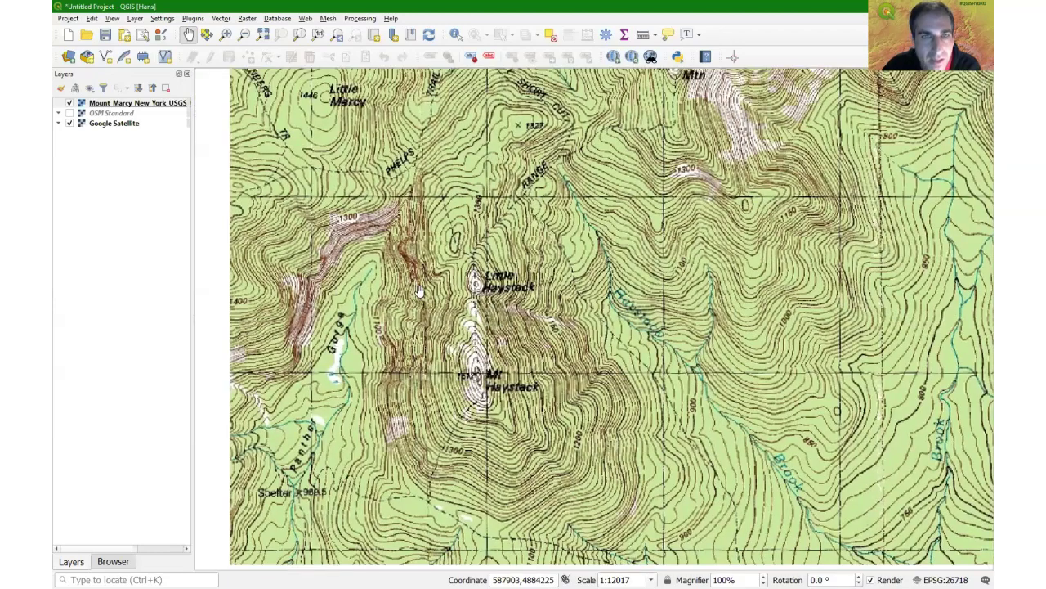
scroll(439, 308, "up", 1)
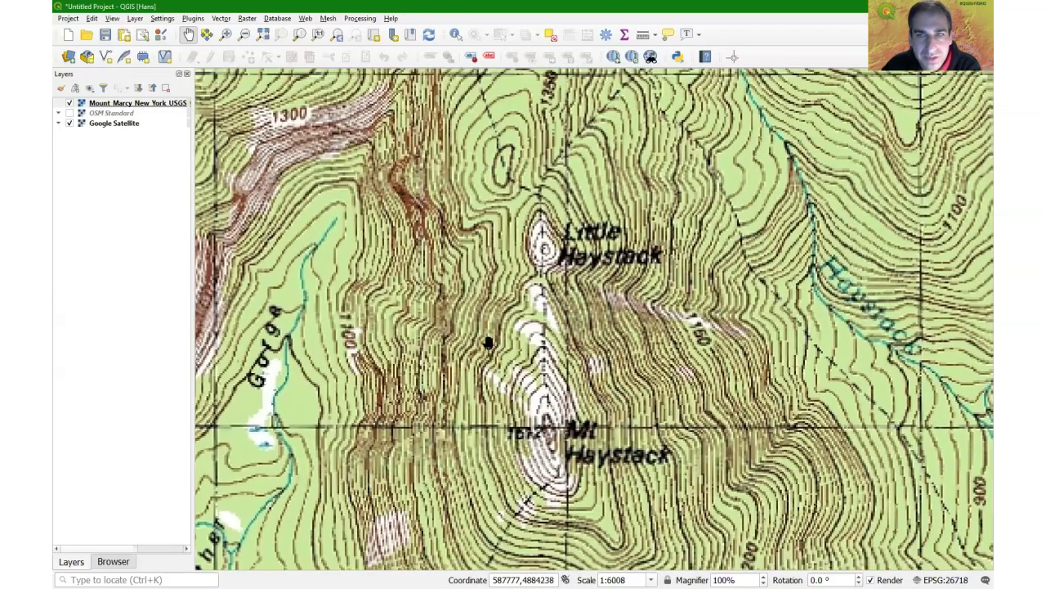
scroll(490, 343, "down", 1)
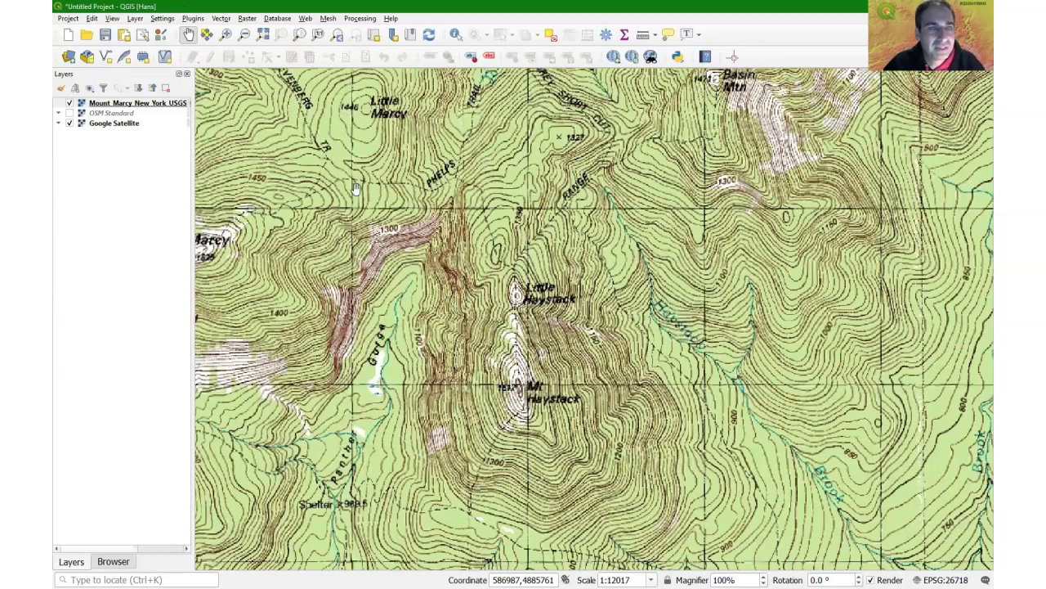
left_click_drag(378, 172, 431, 175)
left_click_drag(319, 272, 375, 251)
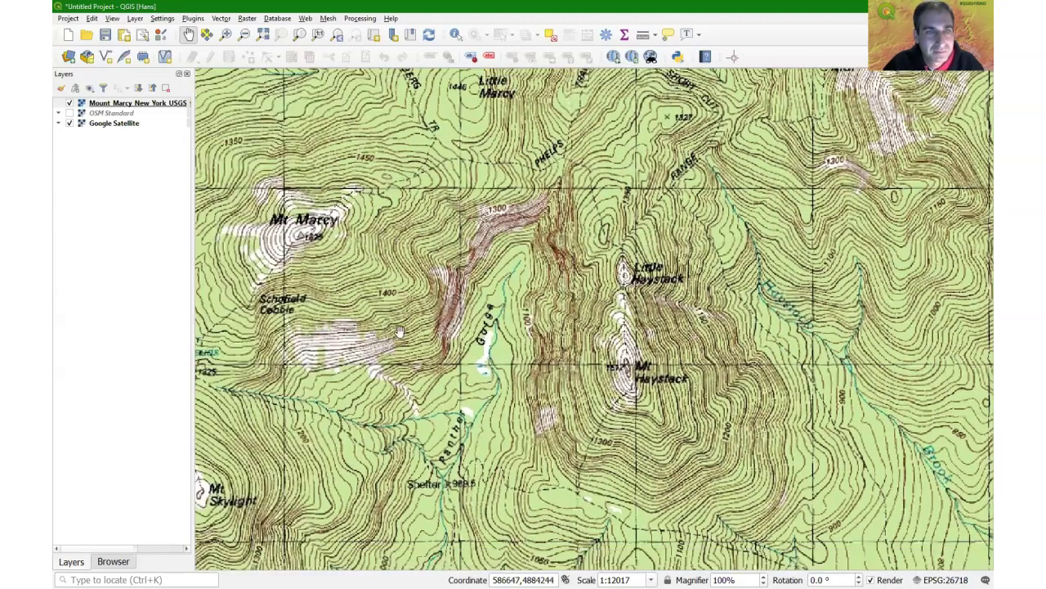
left_click_drag(407, 342, 453, 234)
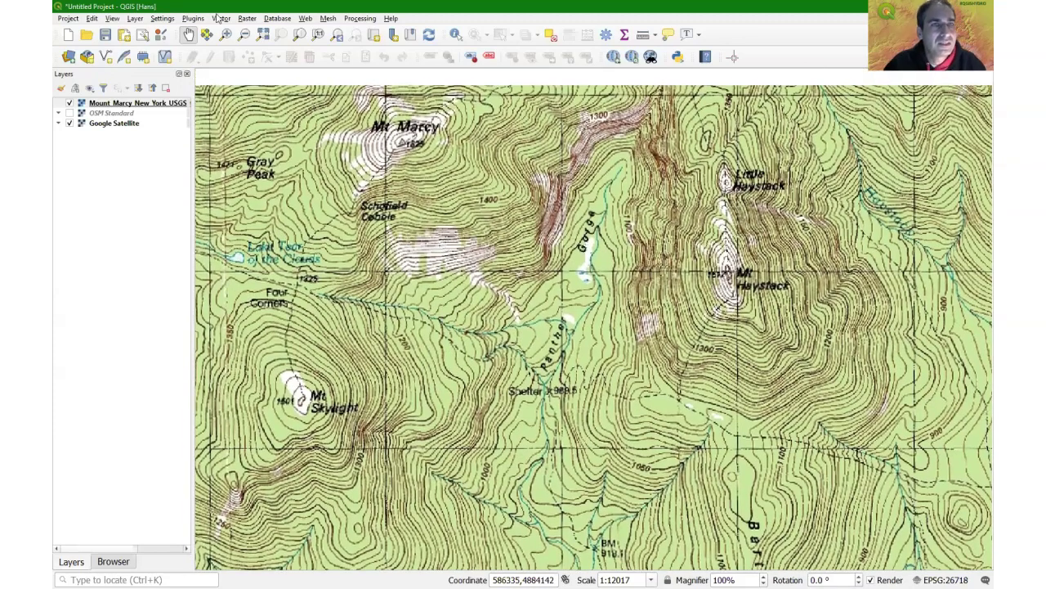
- Open New GeoPackage Layer from Layer > Create Layer and move the dialog aside
left_click(134, 18)
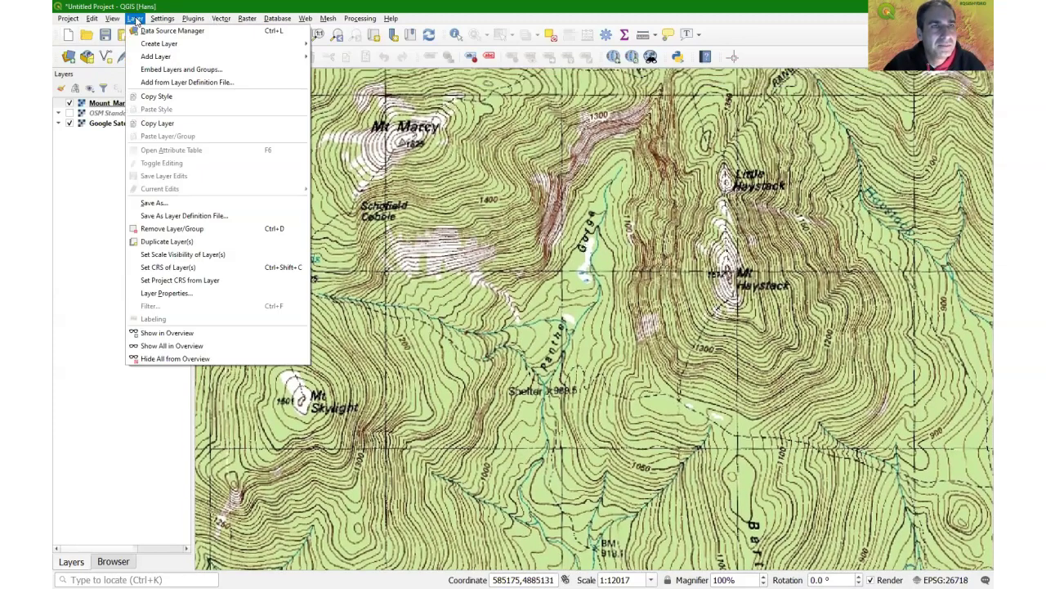
mouse_move(152, 45)
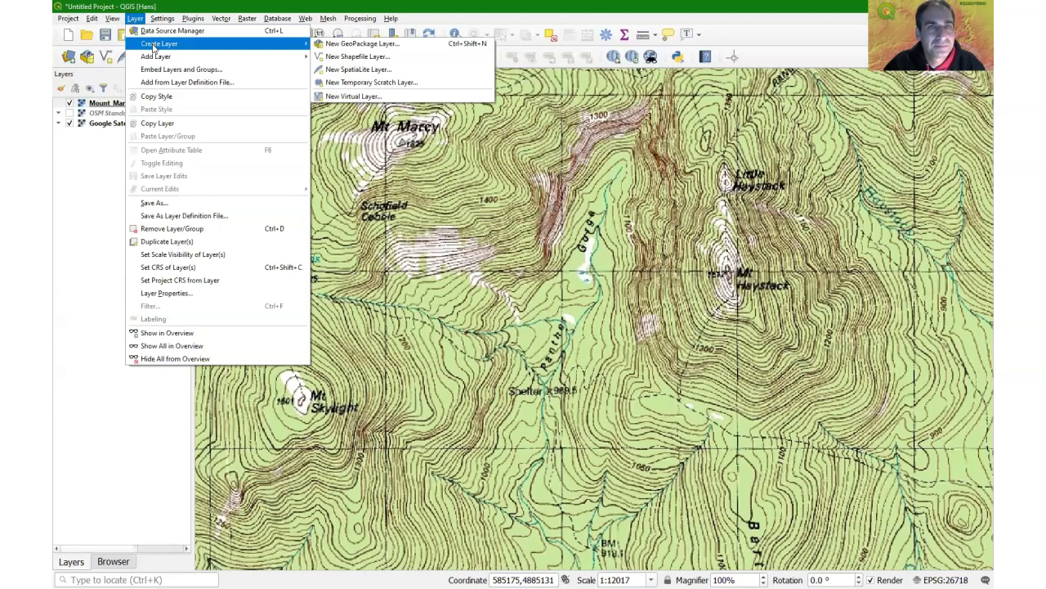
key("Right")
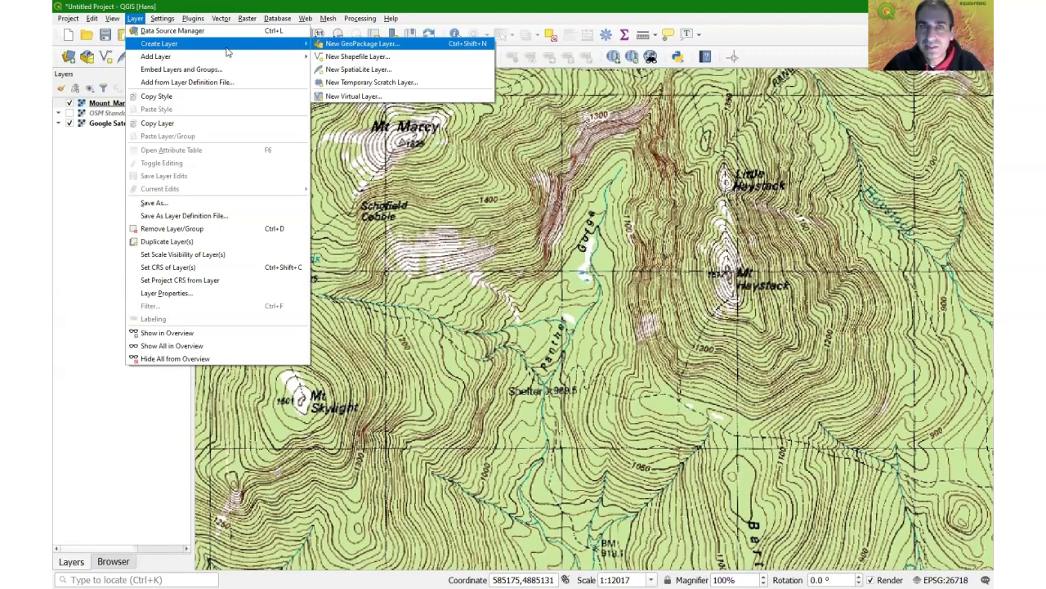
key("Escape")
key("Escape")
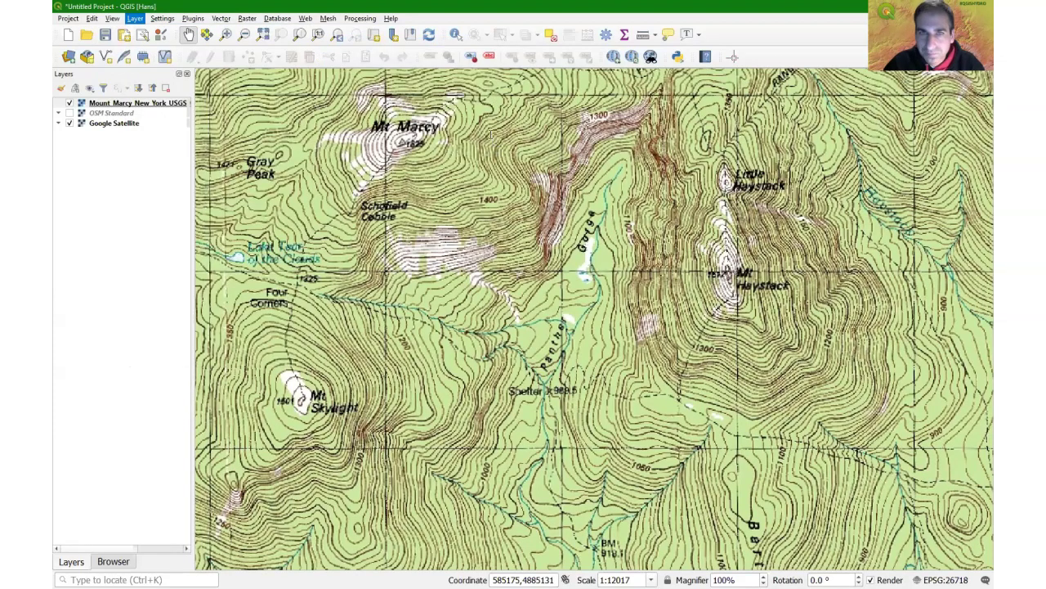
left_click_drag(446, 104, 362, 120)
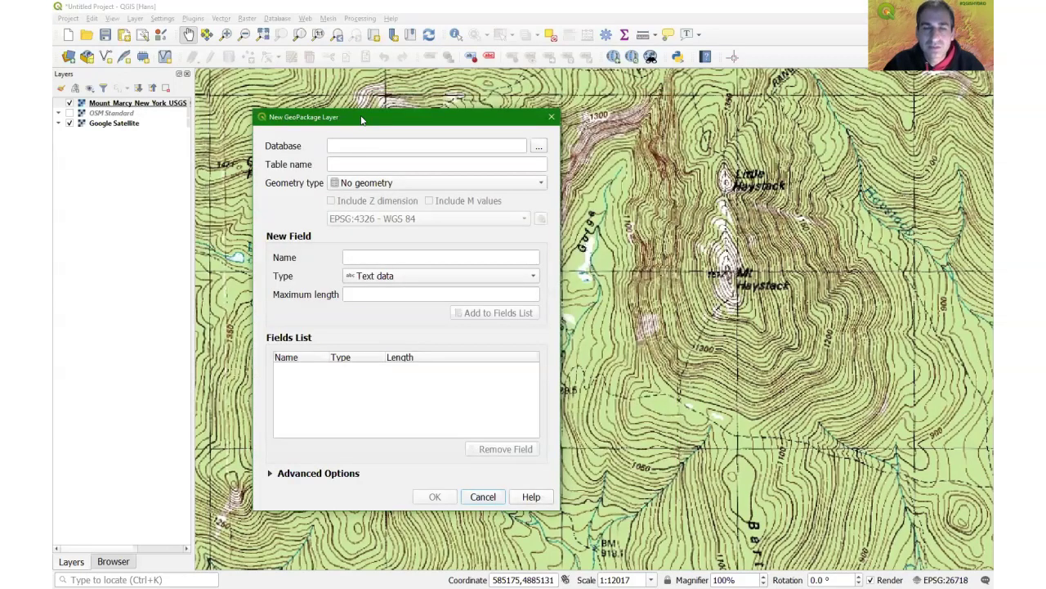
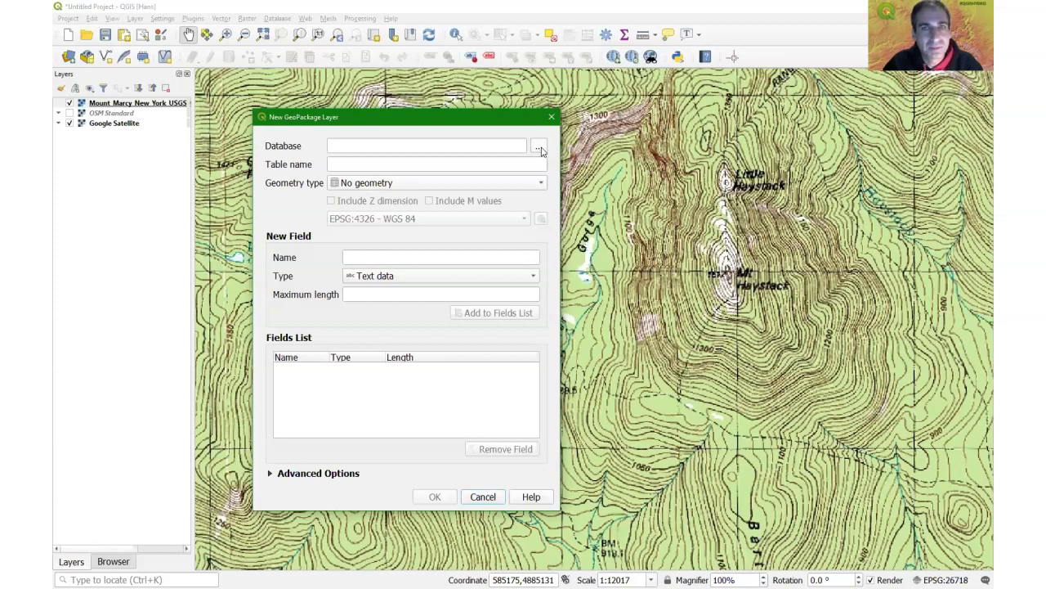
- Browse to webinar > Chapter_1 and save the GeoPackage database file as mount_marcy
left_click(539, 147)
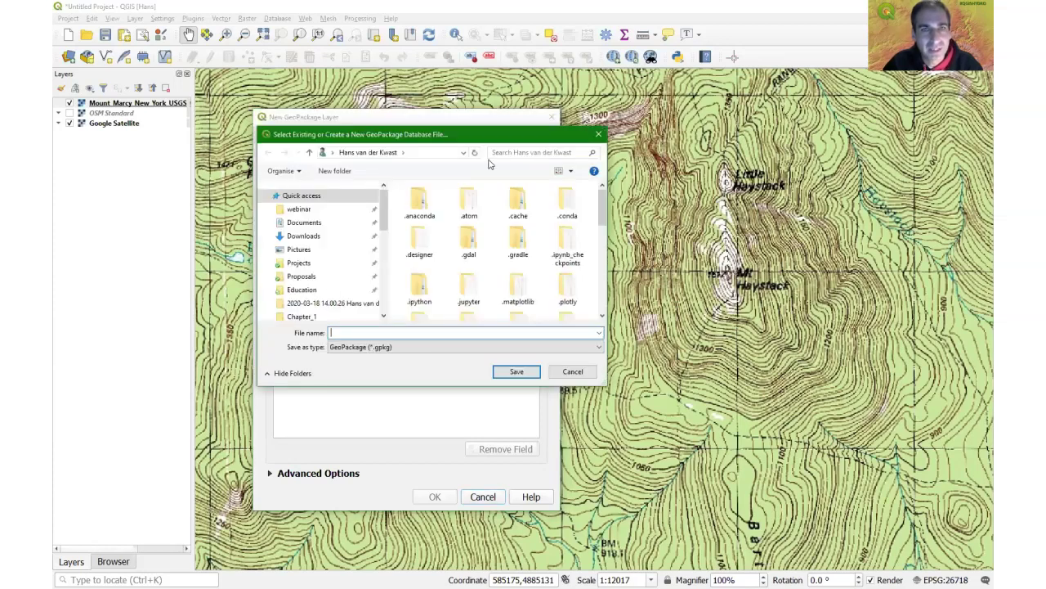
left_click(298, 210)
double_click(419, 204)
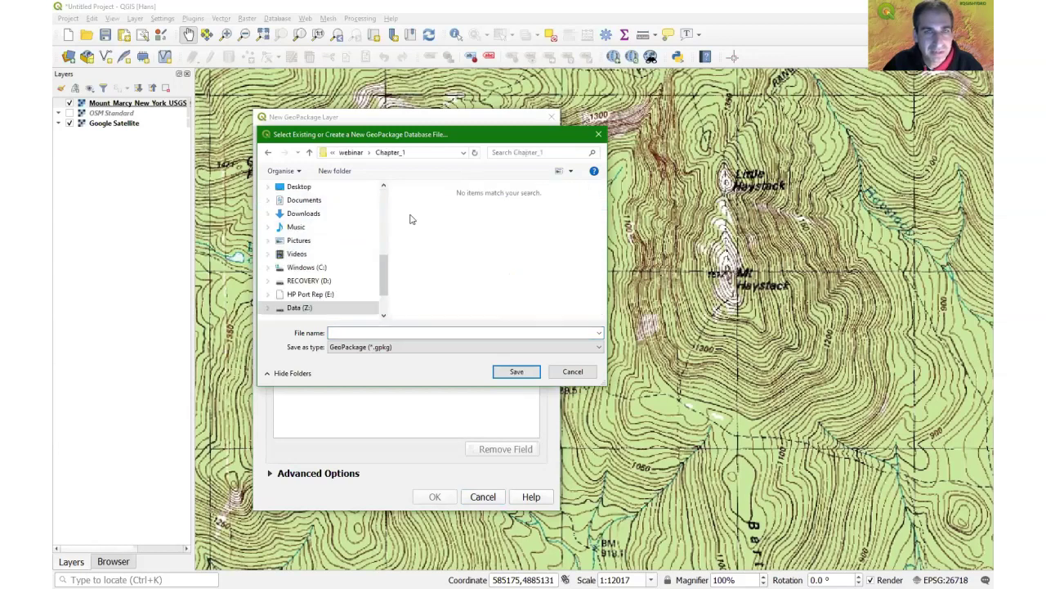
left_click(363, 336)
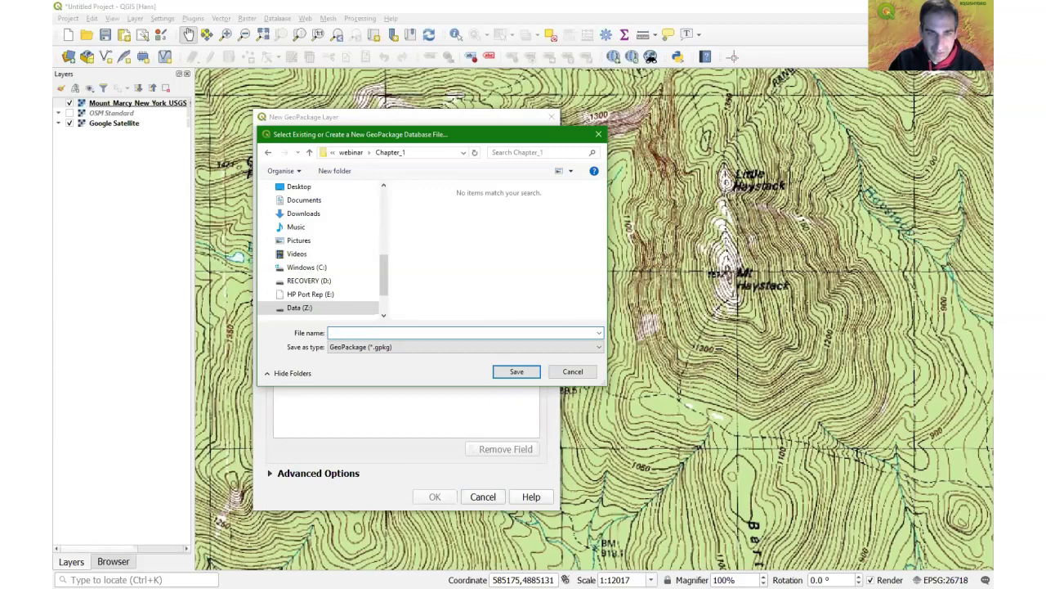
type("mount_marc")
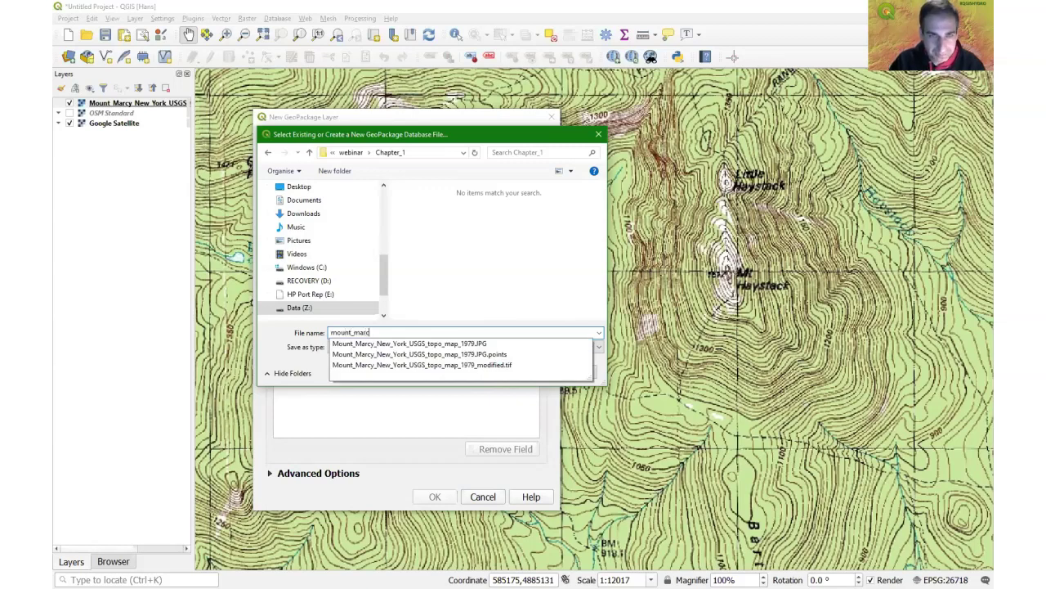
type("y")
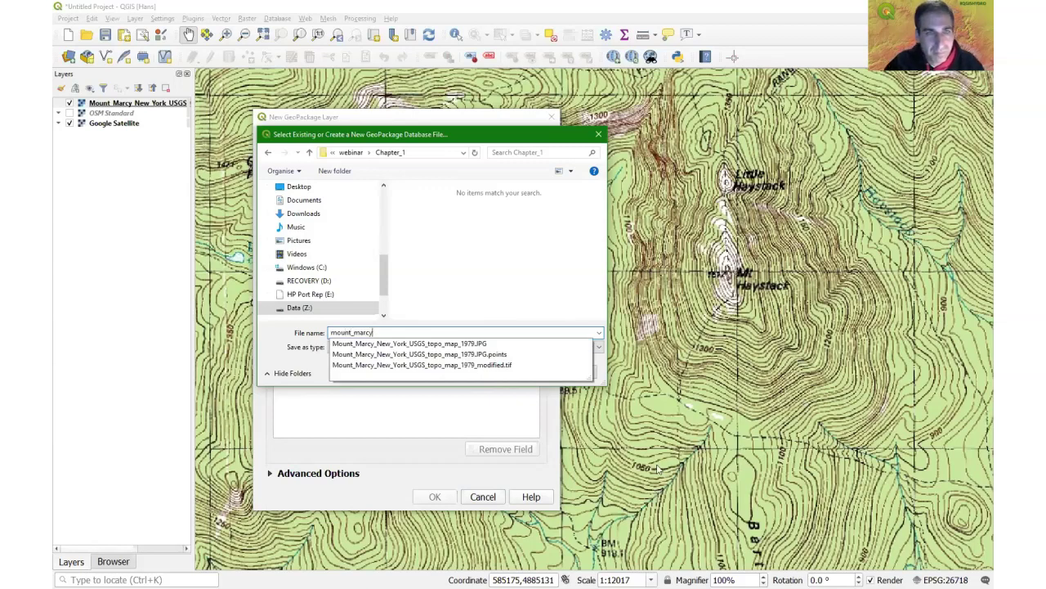
left_click(275, 346)
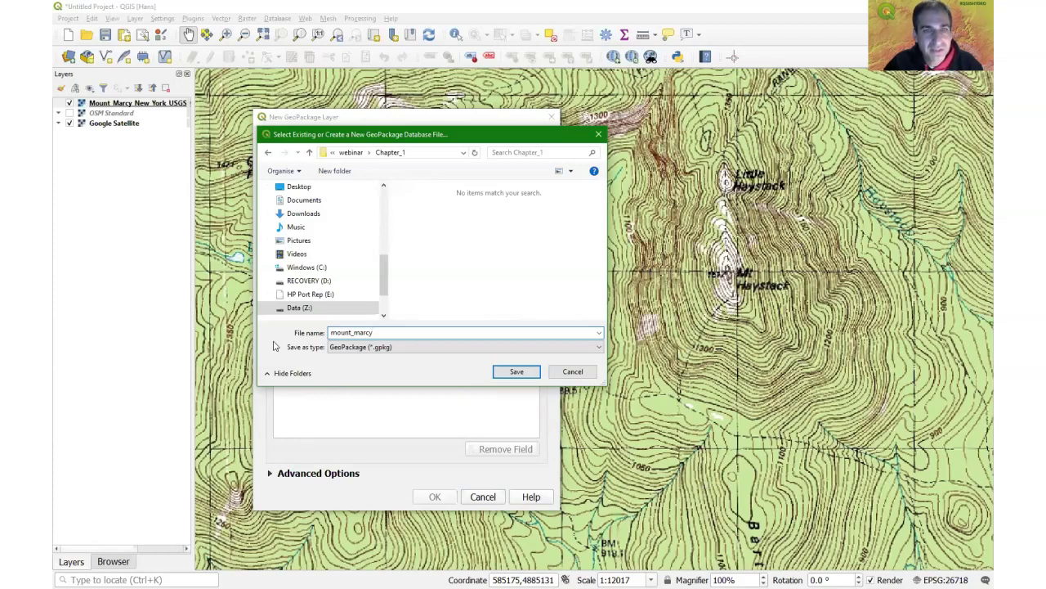
left_click(517, 372)
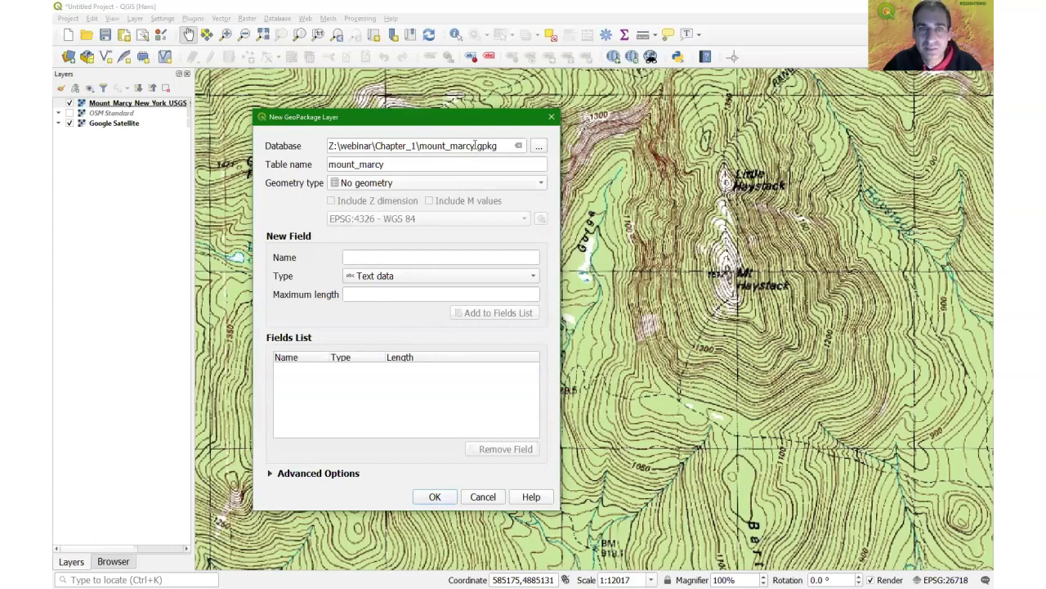
- Name the table Peaks, set geometry type Point, and choose project CRS EPSG:26718
key("Tab")
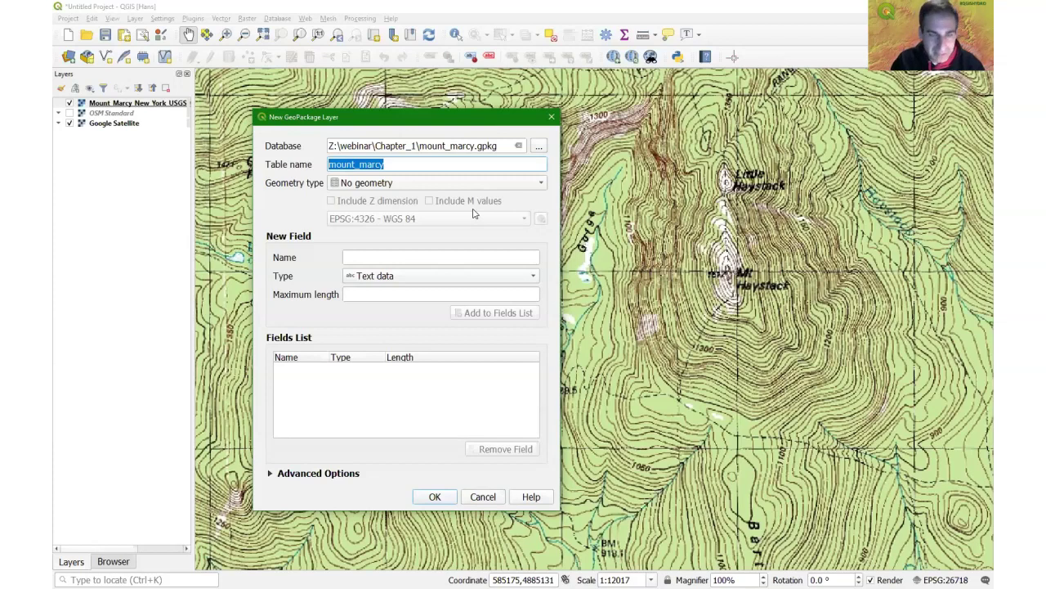
type("Peaks")
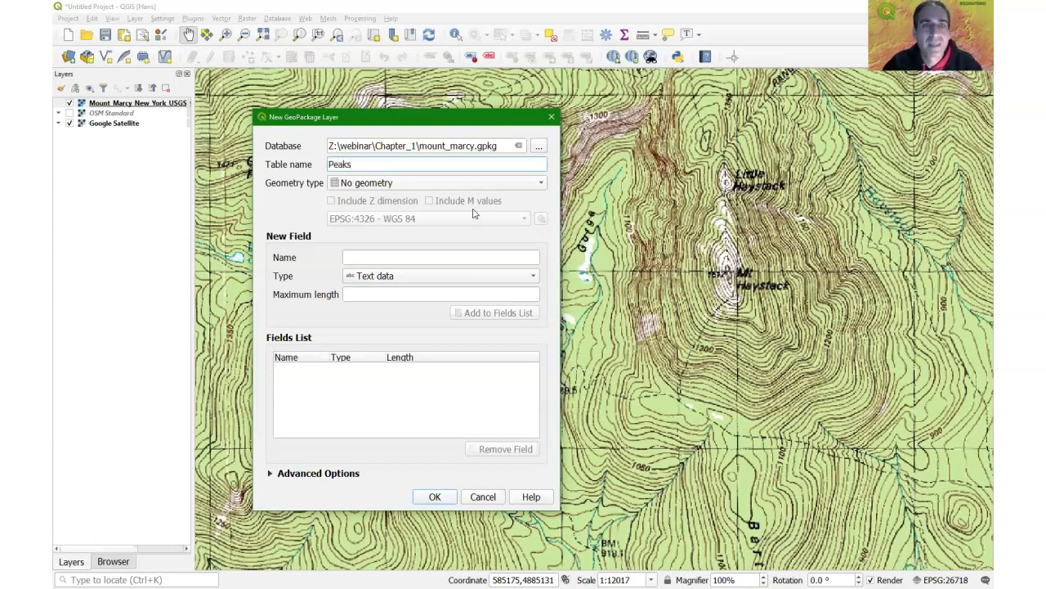
left_click(402, 187)
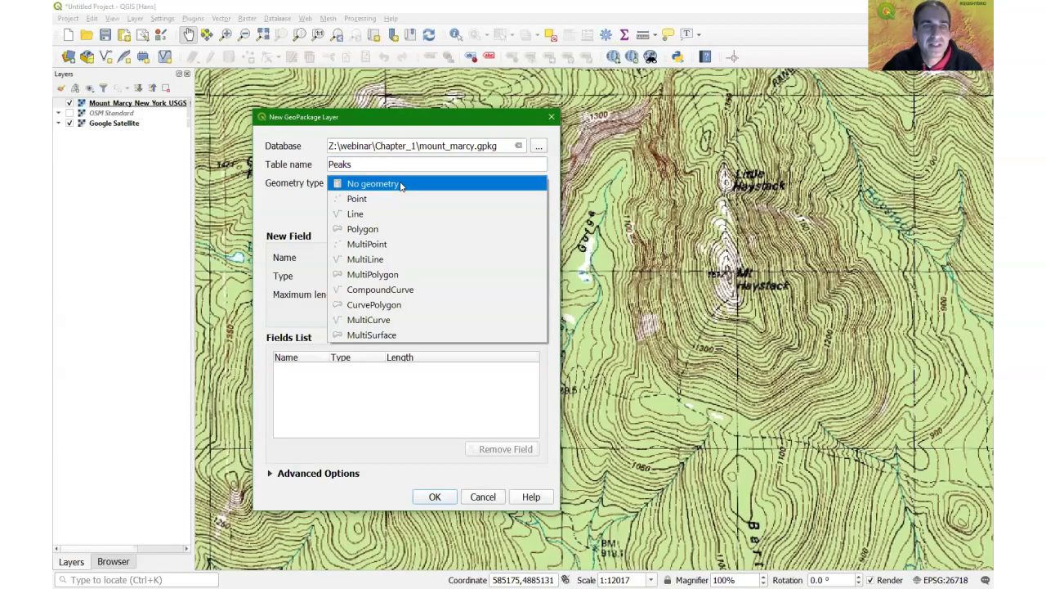
left_click(362, 199)
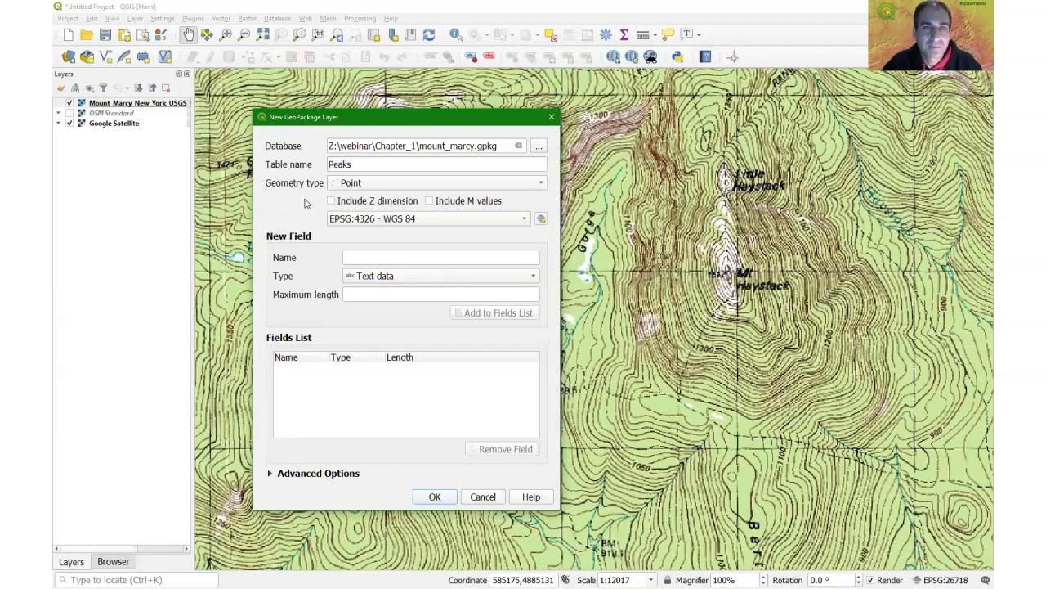
left_click(526, 221)
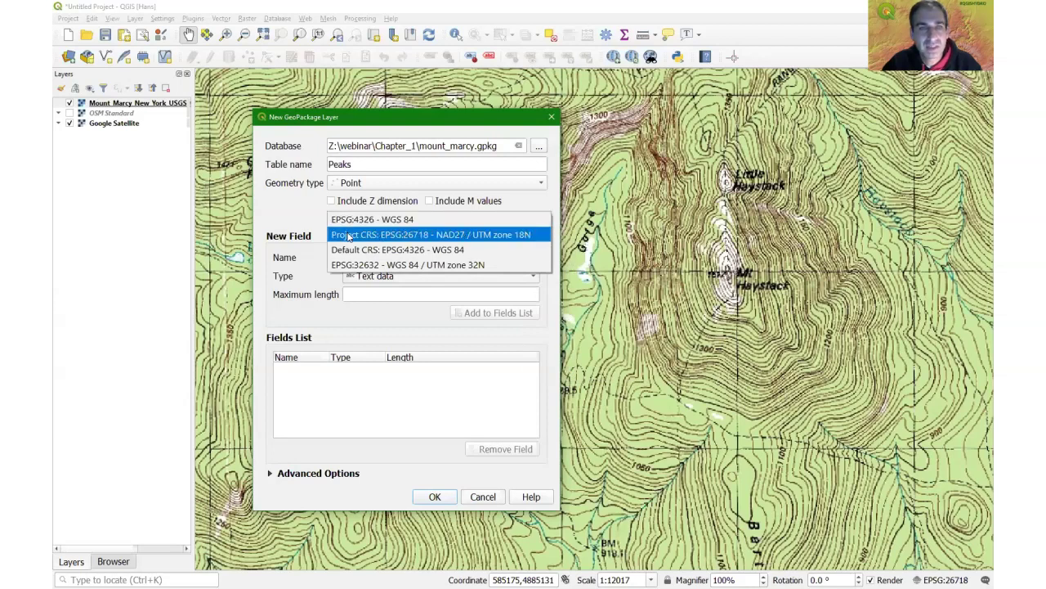
left_click(429, 236)
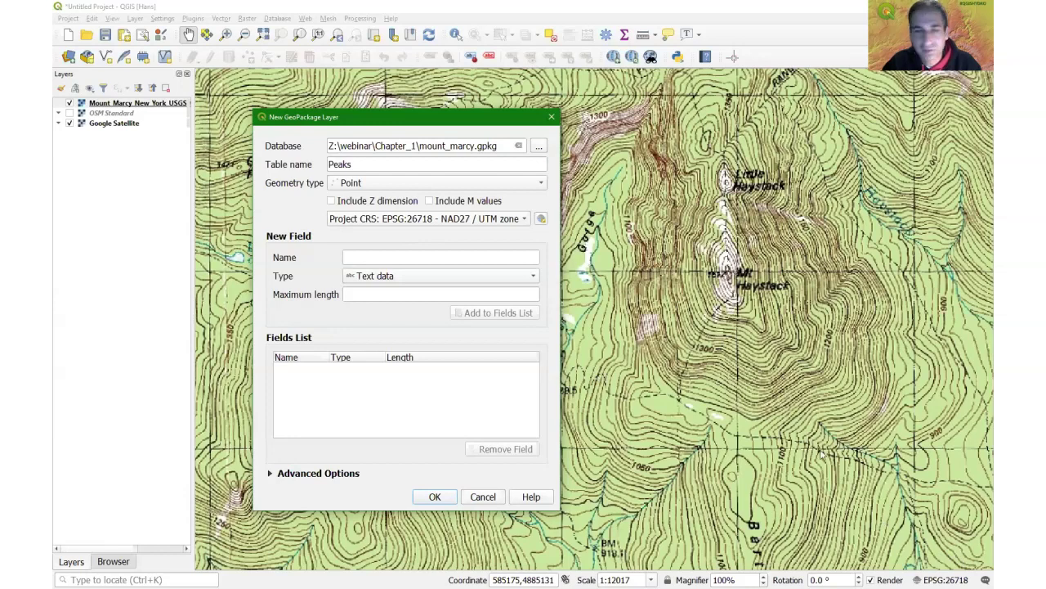
- Add an Elevation field of type whole number (integer) to the fields list
left_click(360, 259)
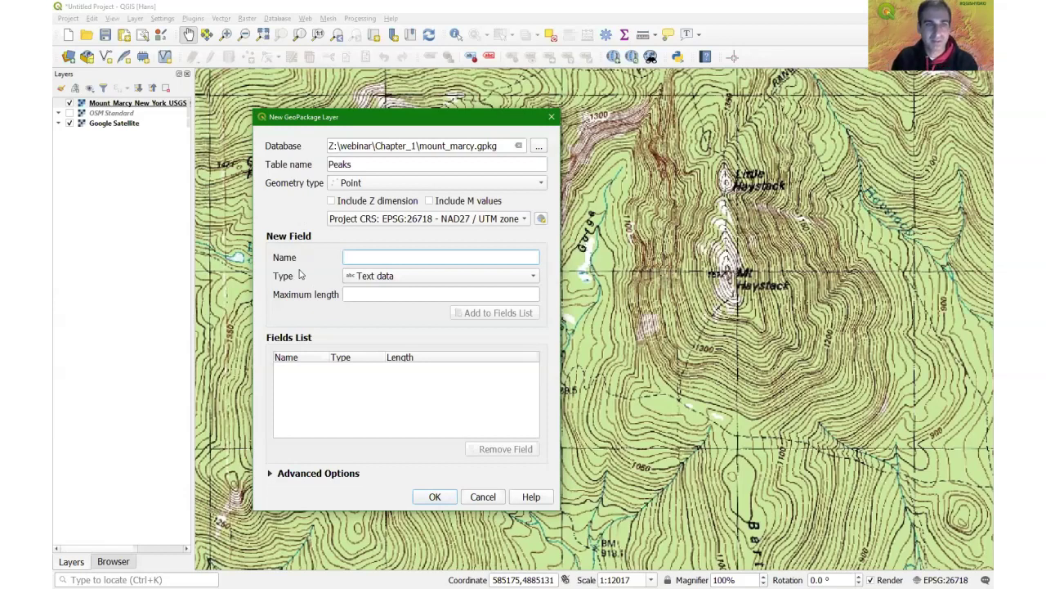
type("Eleva")
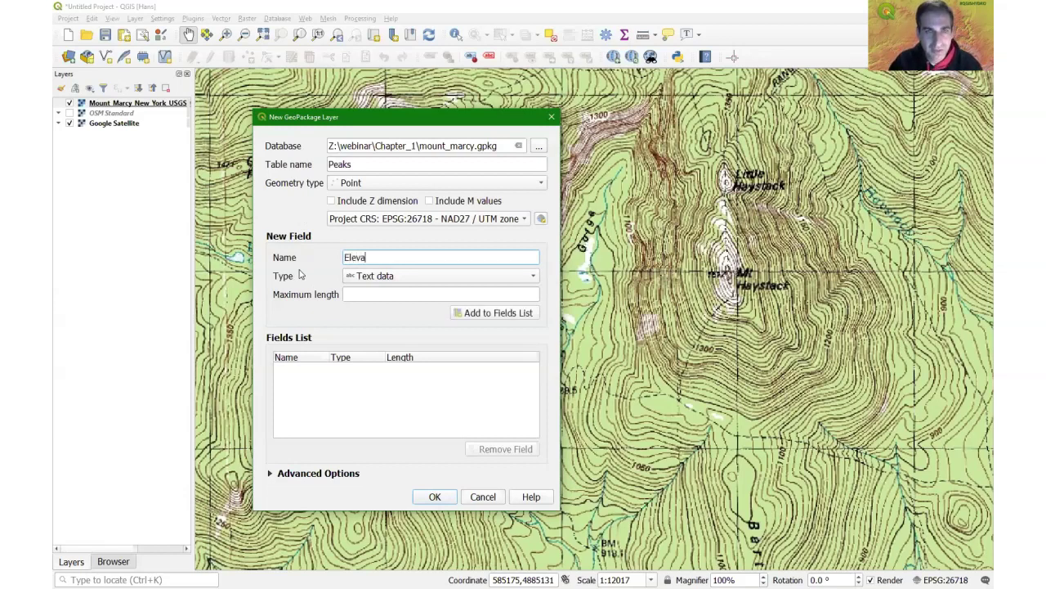
type("tion")
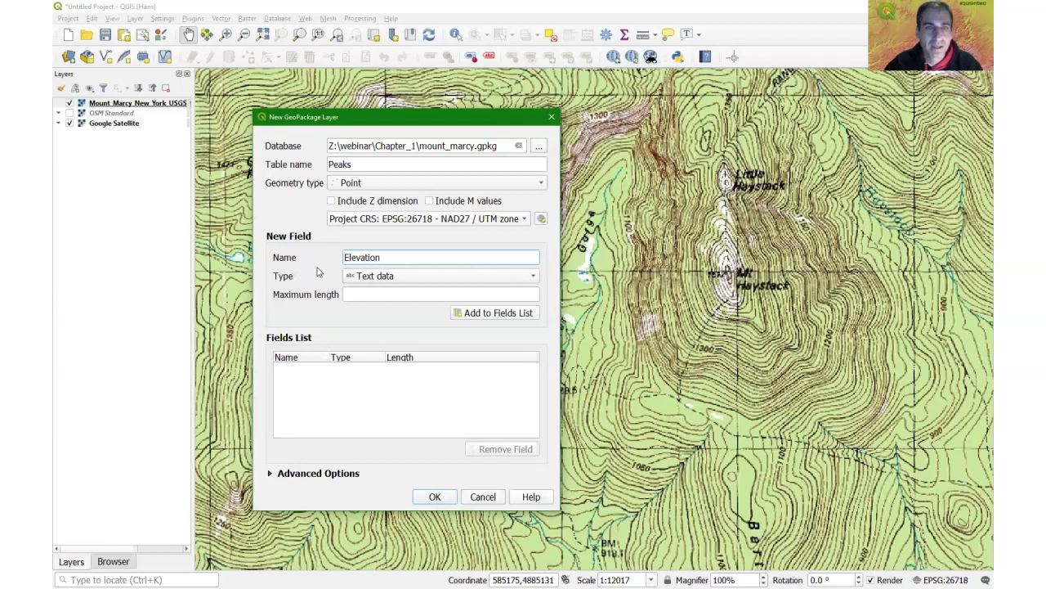
left_click(382, 278)
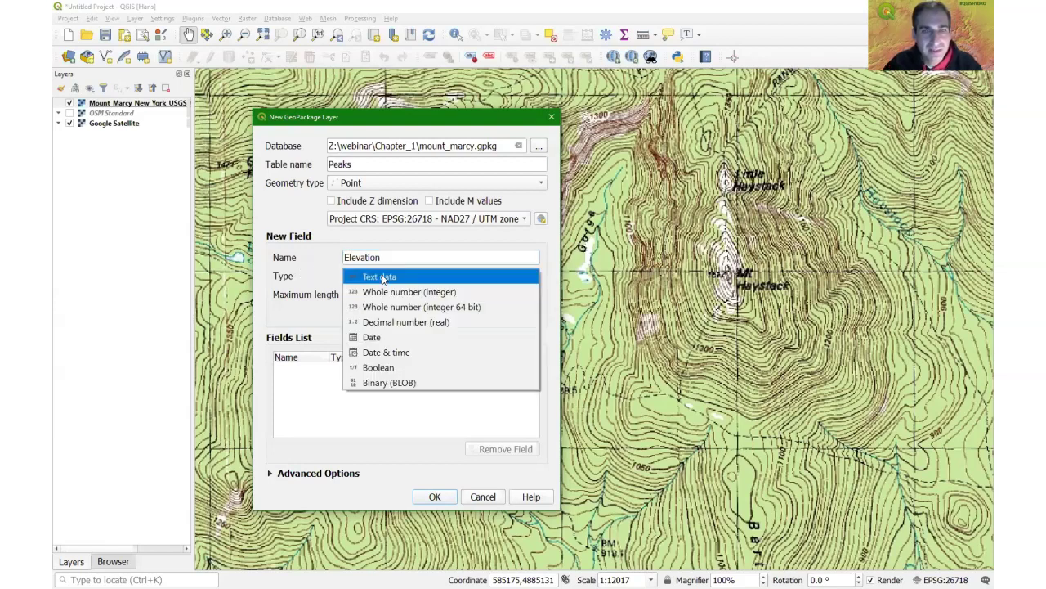
left_click(384, 295)
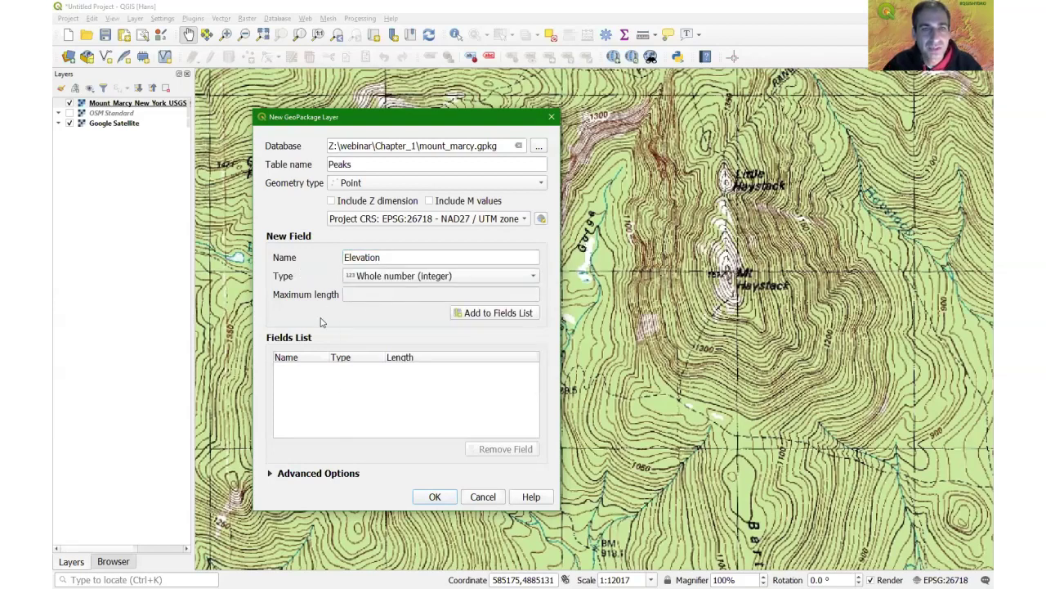
left_click(477, 317)
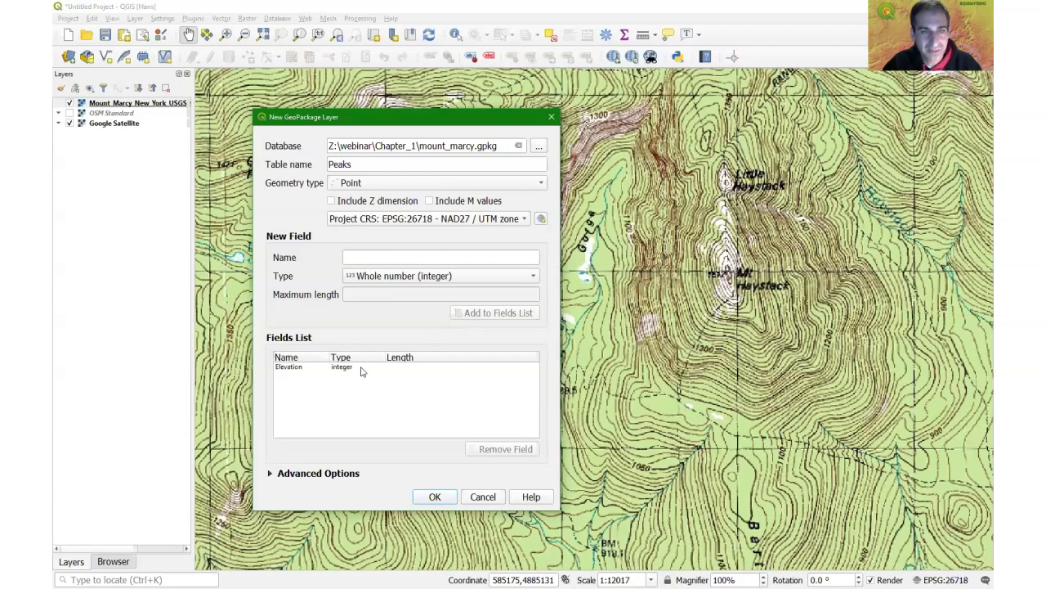
- Add a text Name field and confirm creating the Peaks layer
left_click(374, 258)
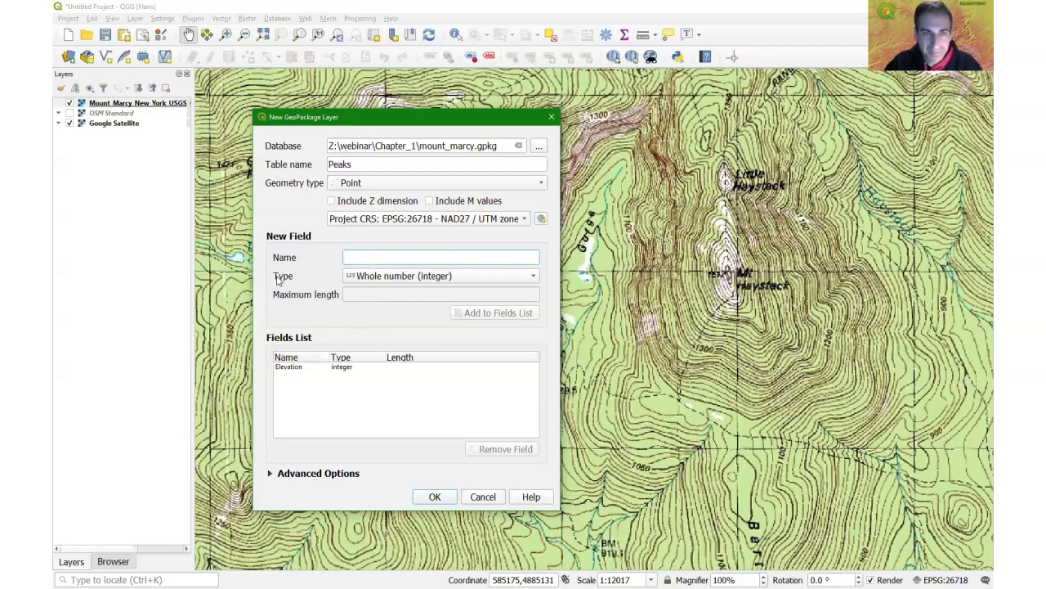
type("N")
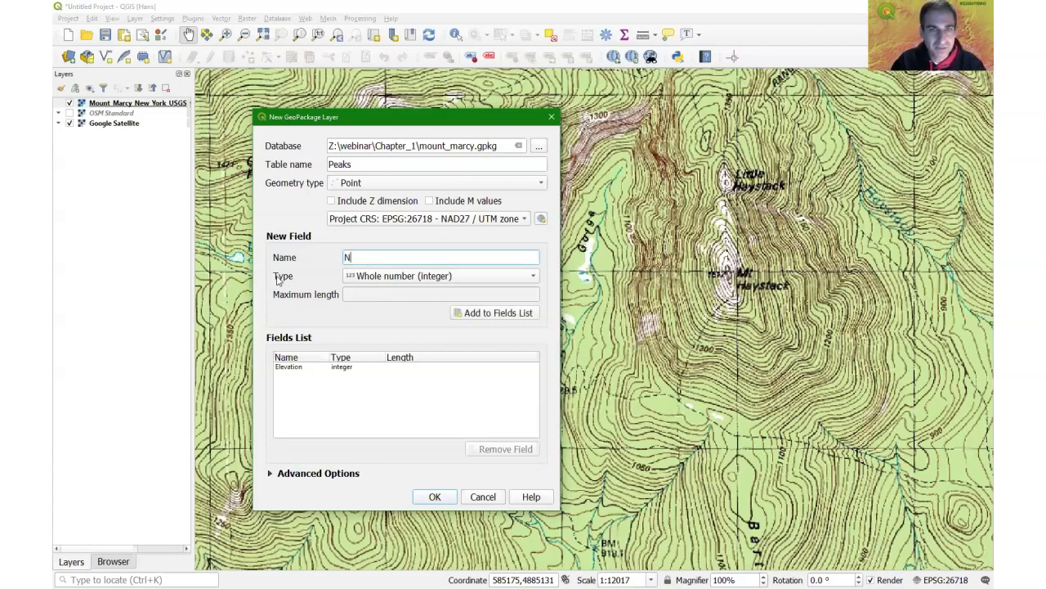
type("ame")
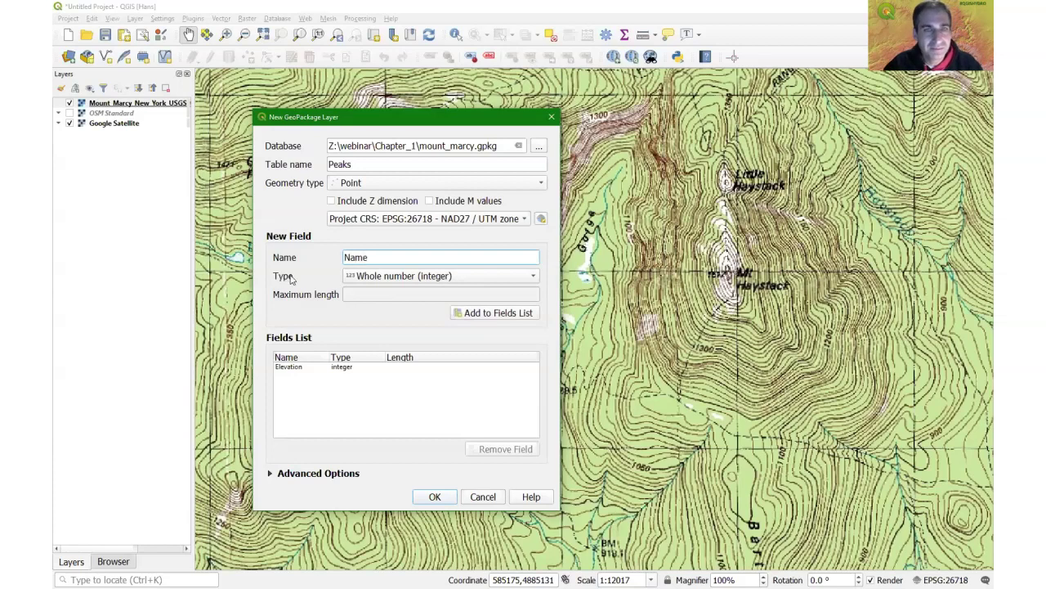
left_click(404, 278)
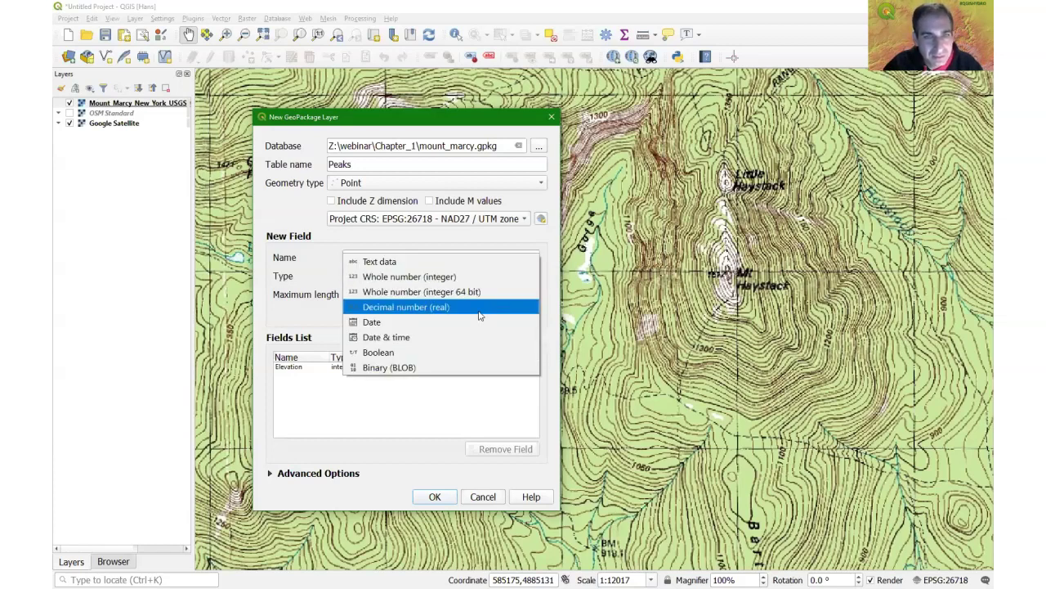
left_click(415, 264)
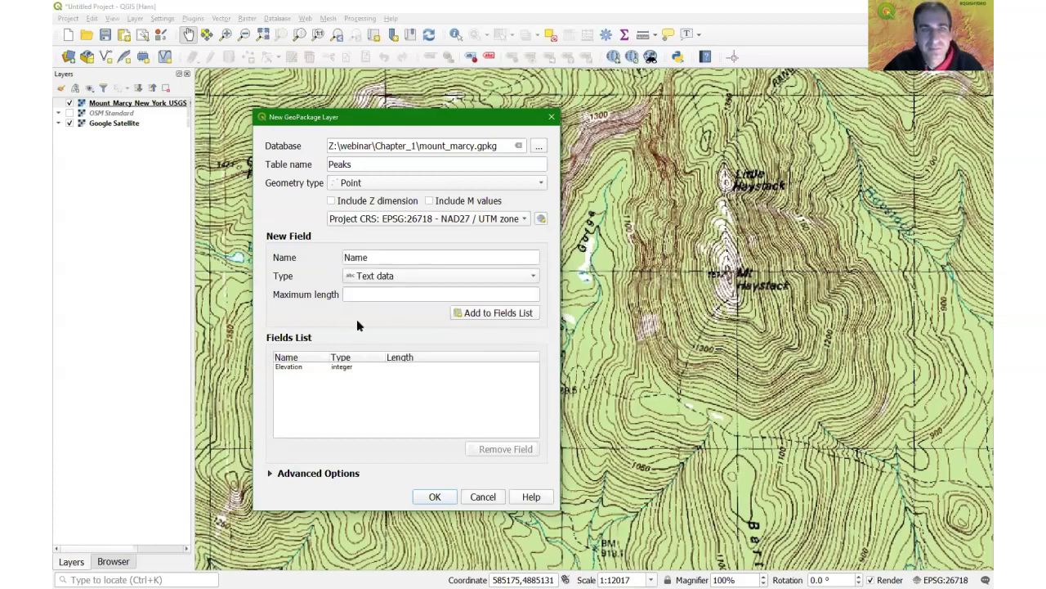
left_click(492, 314)
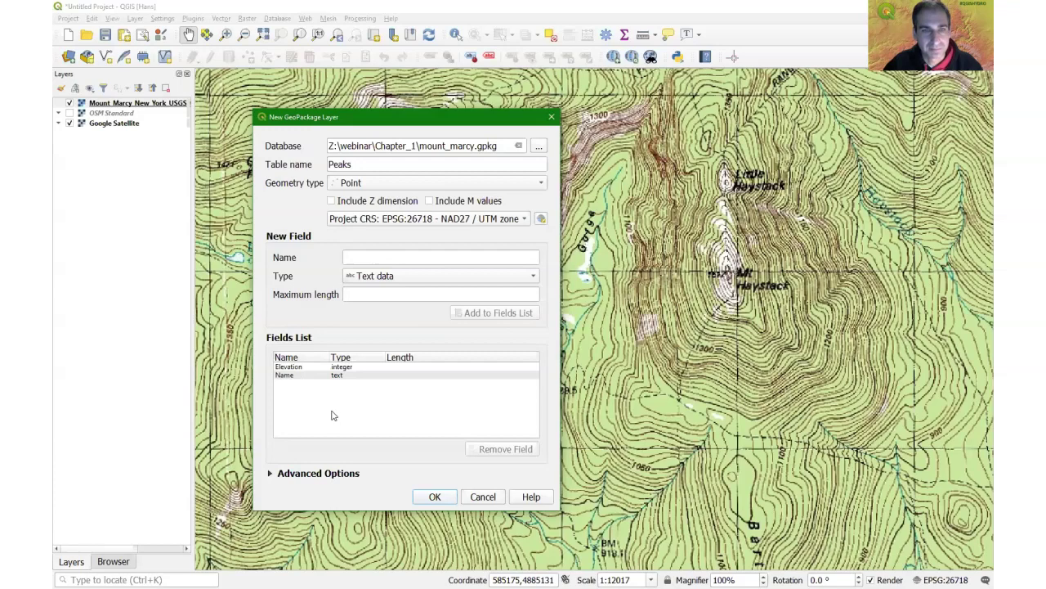
left_click(436, 497)
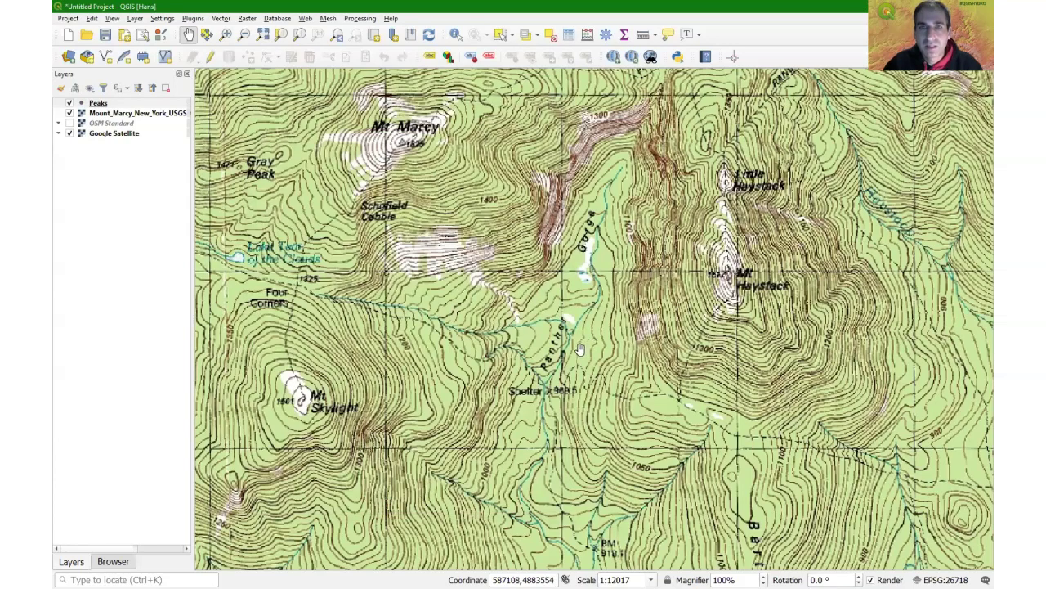
- Toggle editing on Peaks, choose Add Point Feature, and zoom in toward Mt Marcy
left_click(210, 59)
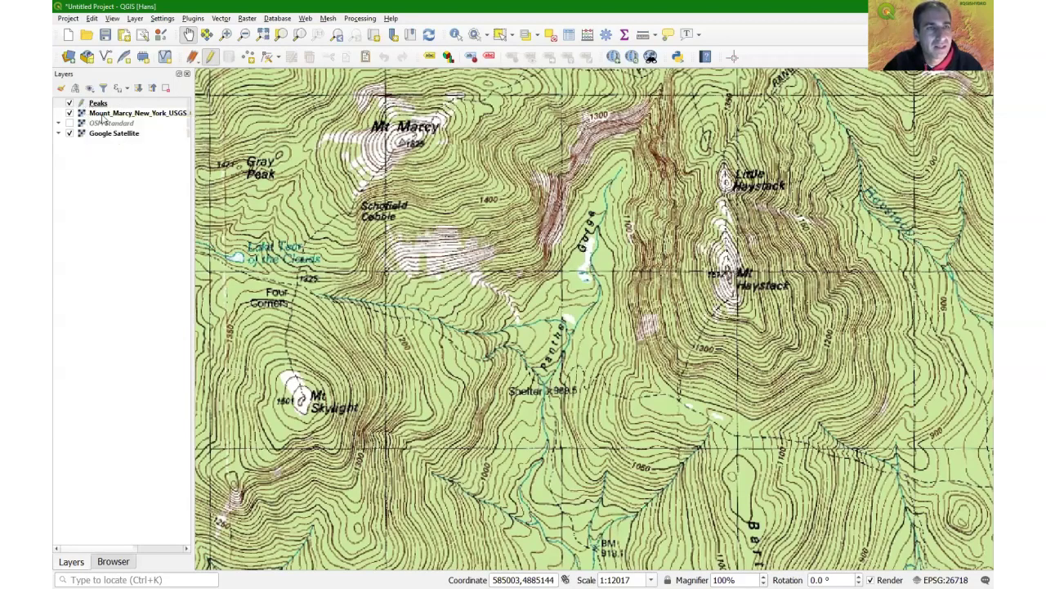
left_click(249, 59)
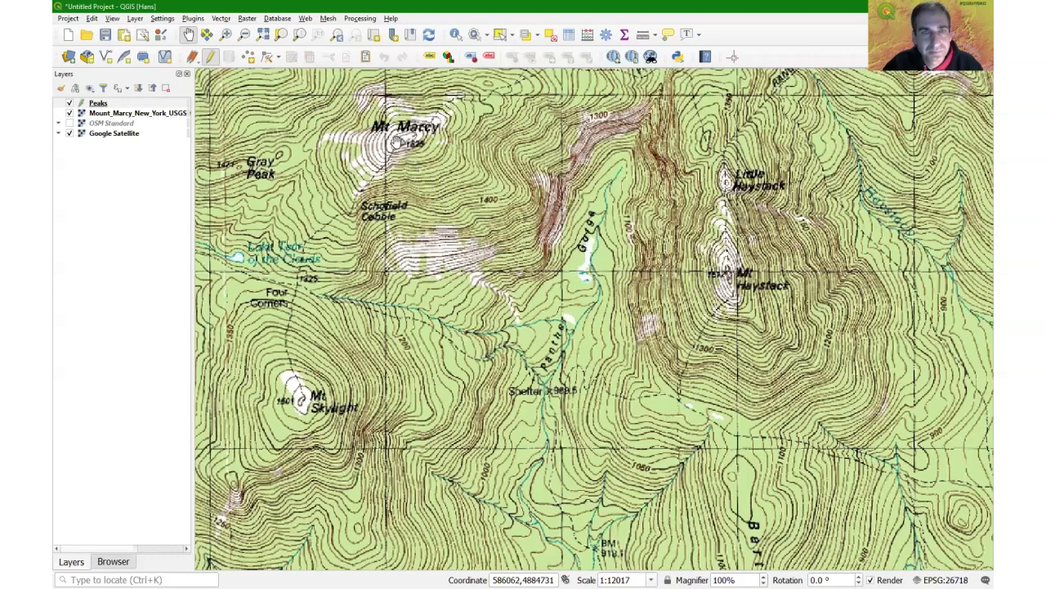
left_click_drag(406, 148, 391, 238)
scroll(398, 186, "up", 1)
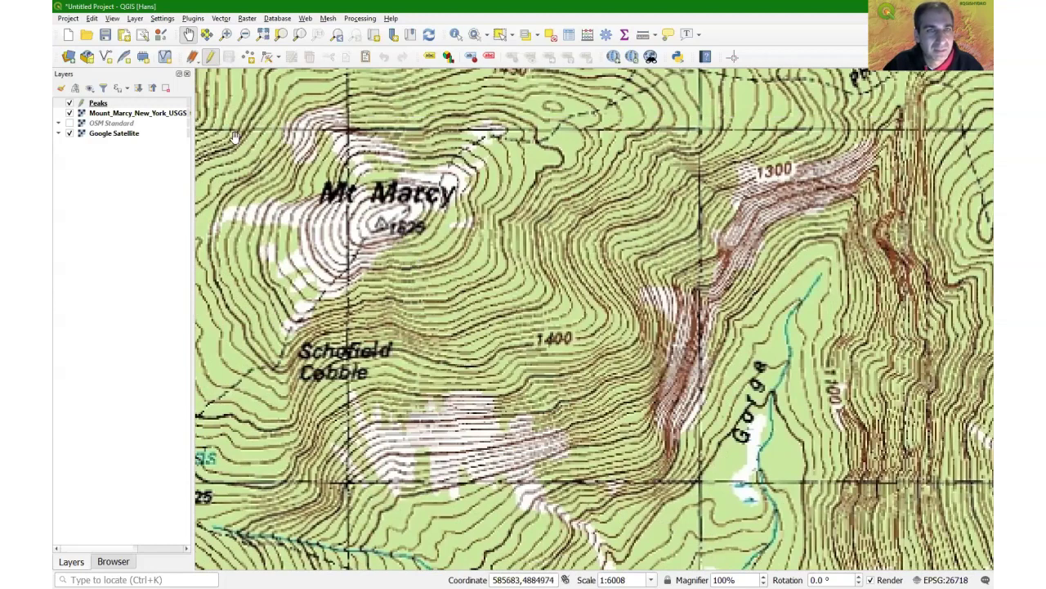
- Place a point on the Mt Marcy summit with Elevation 1626 and Name Mt Marcy
left_click(250, 57)
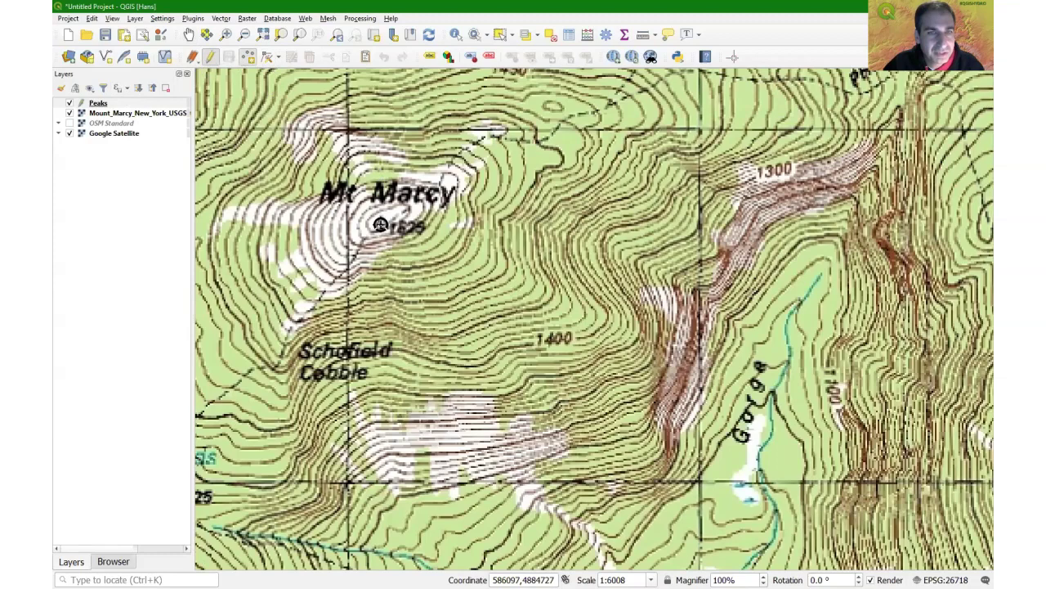
scroll(380, 225, "up", 1)
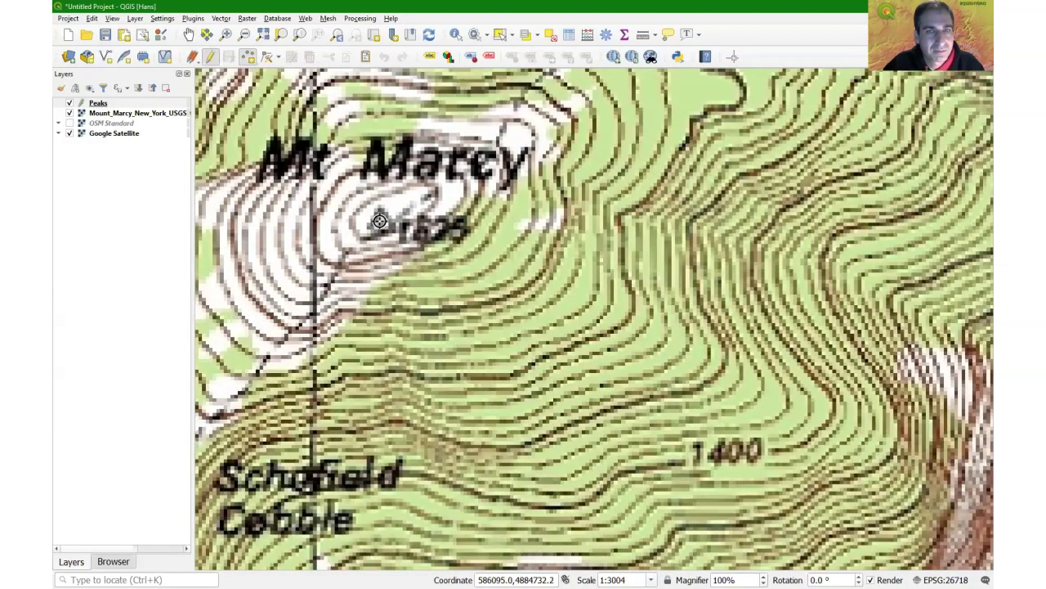
left_click(380, 221)
left_click_drag(458, 236, 601, 180)
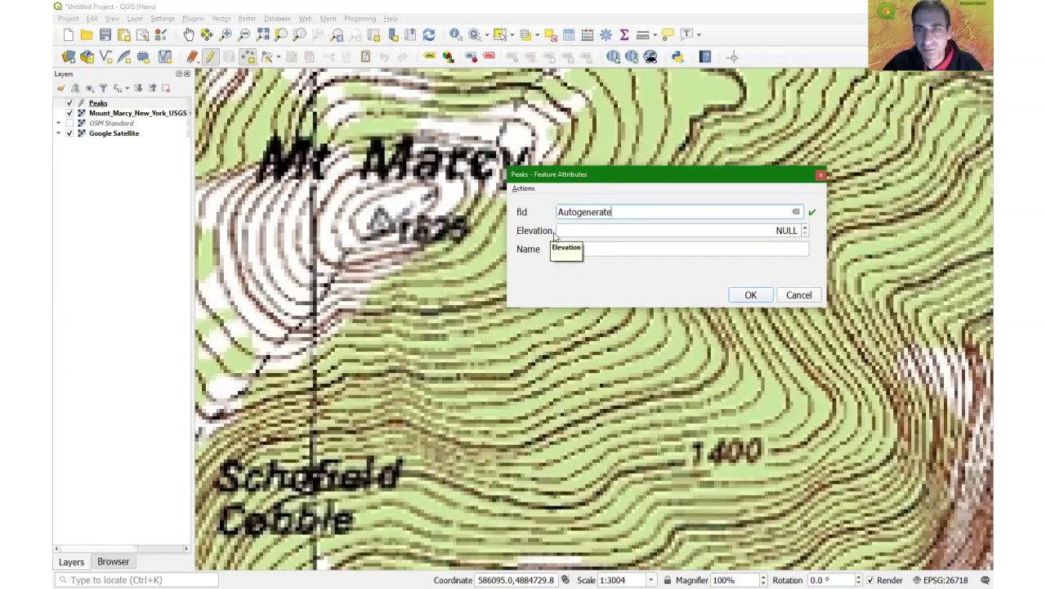
left_click(737, 235)
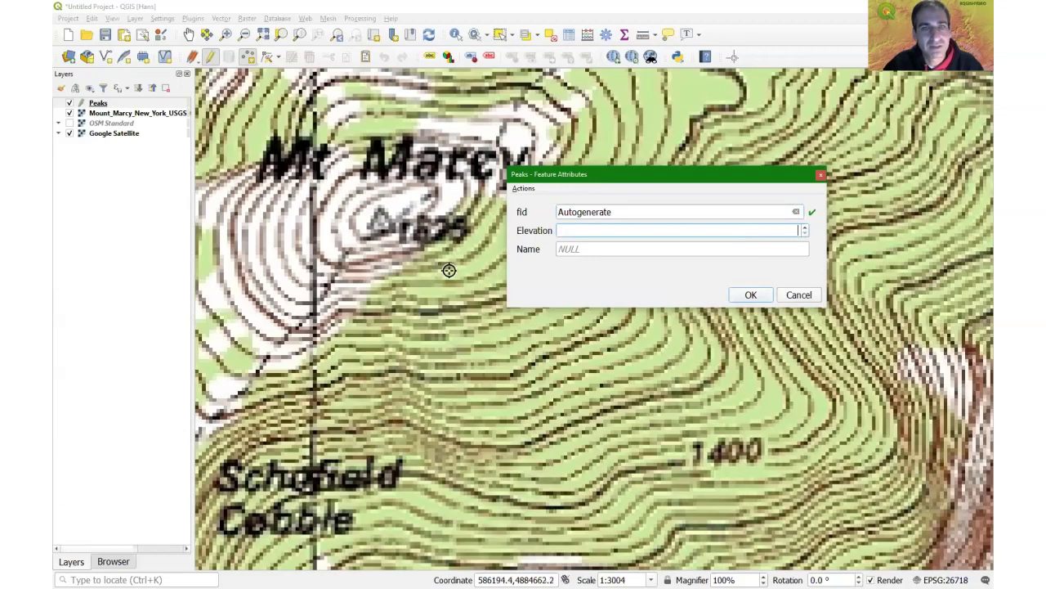
scroll(462, 278, "down", 1)
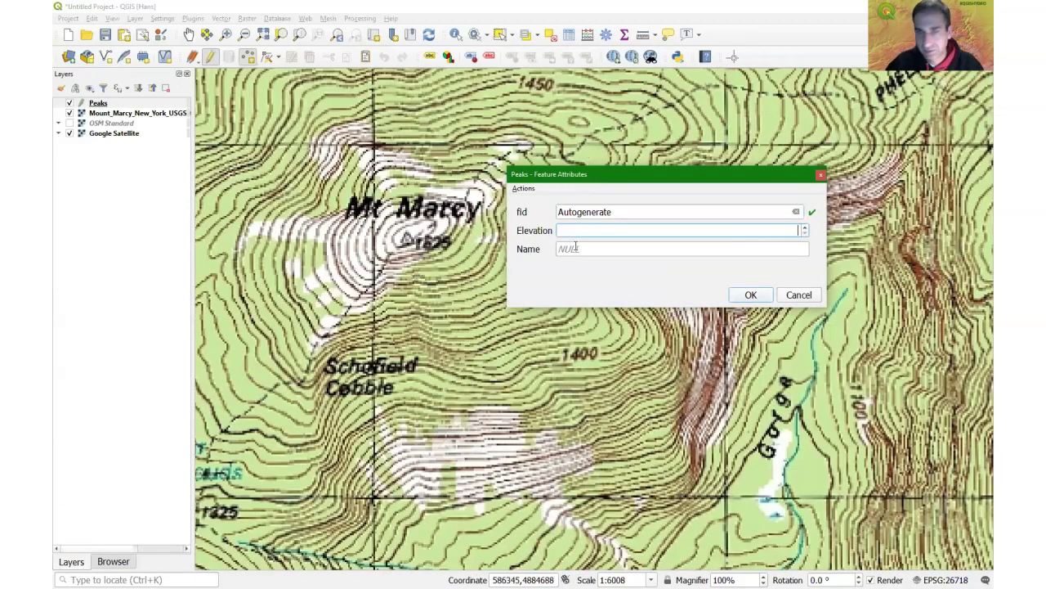
type("1626")
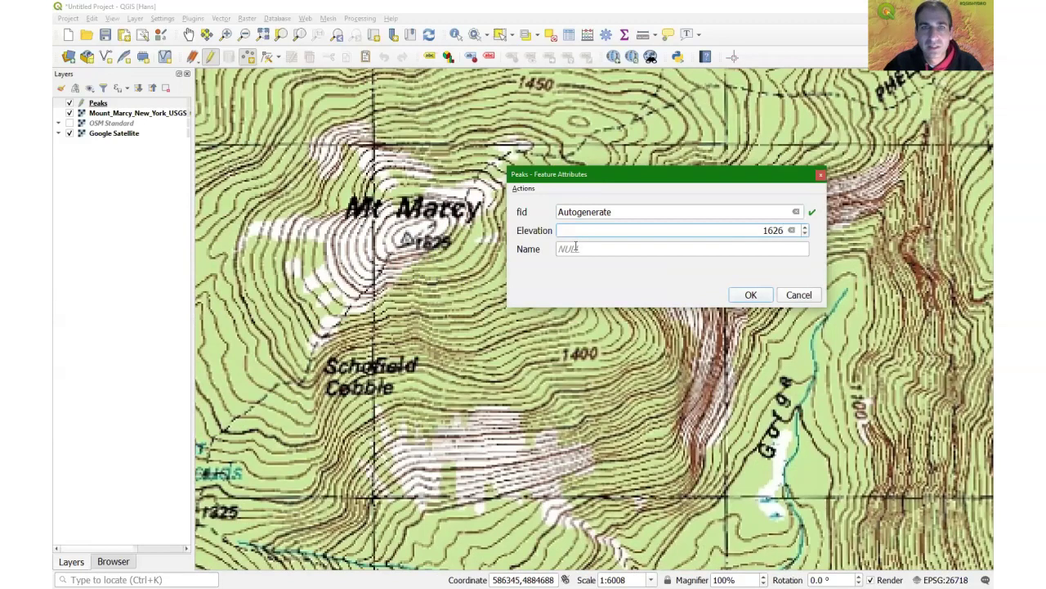
left_click(575, 250)
type("Mt")
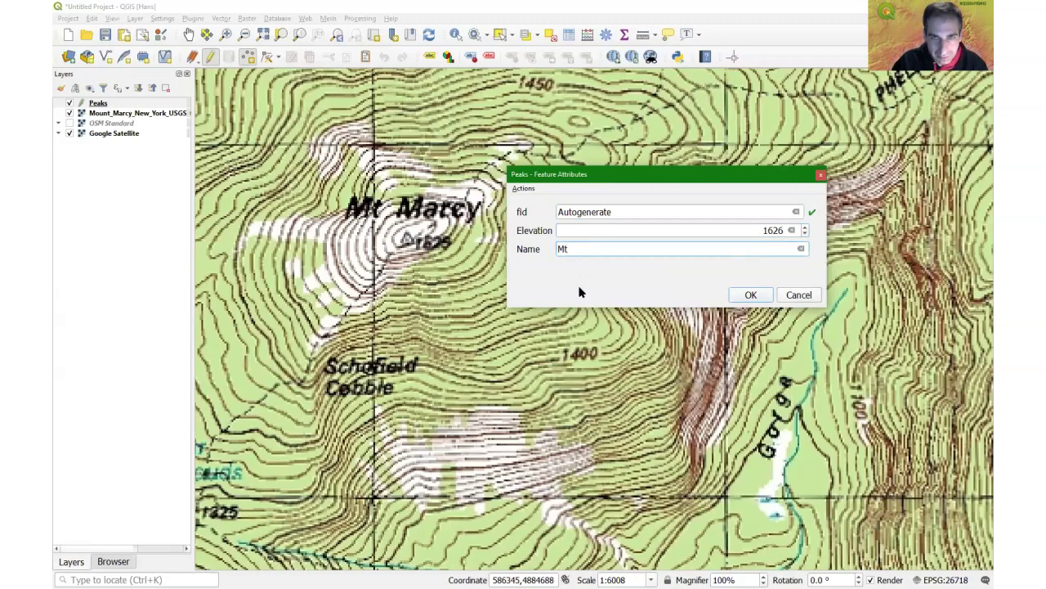
type(" M")
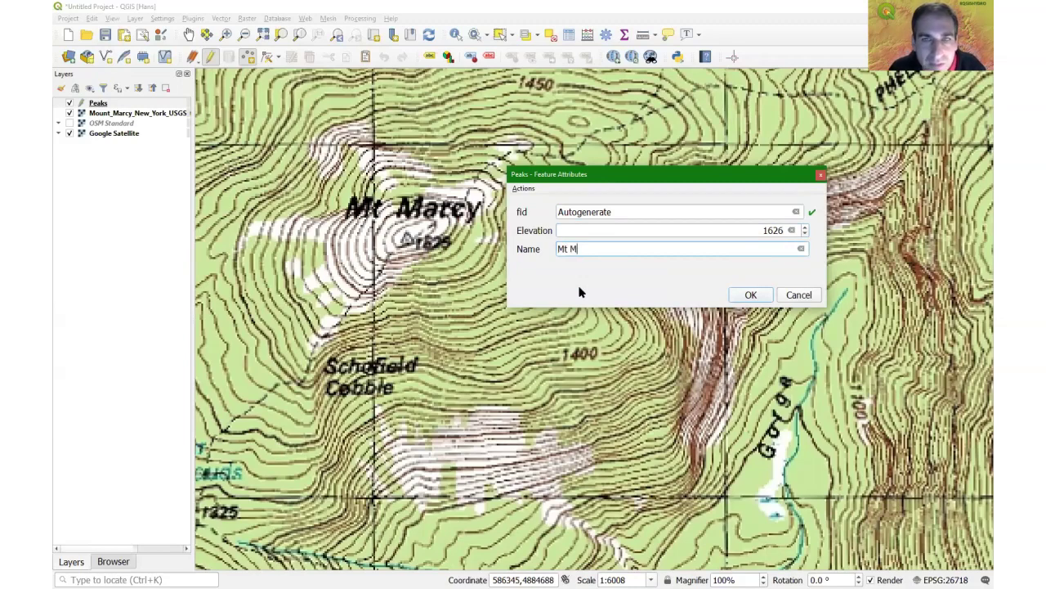
type("arc")
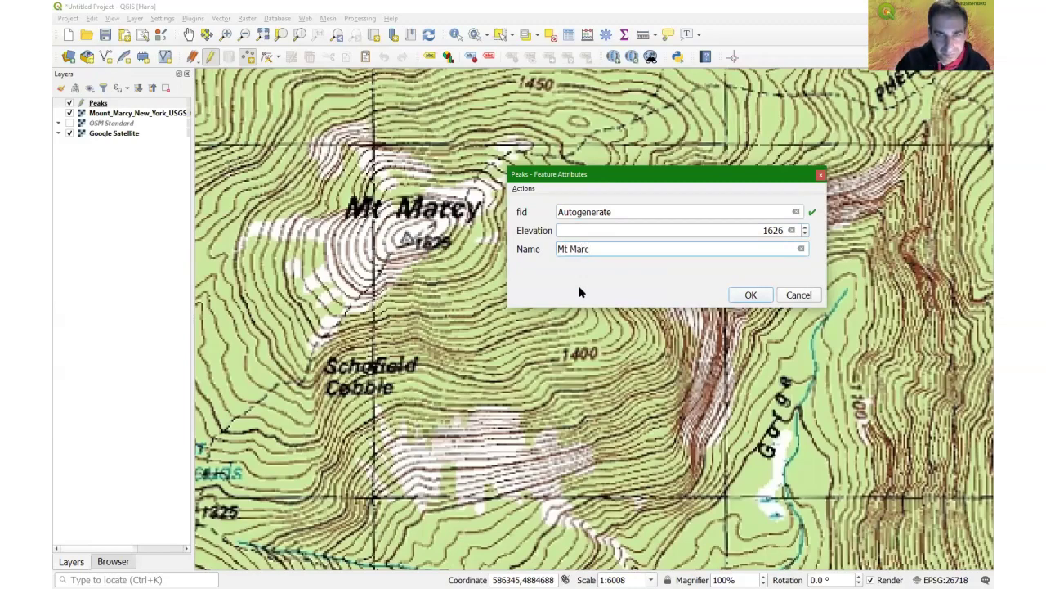
type("y")
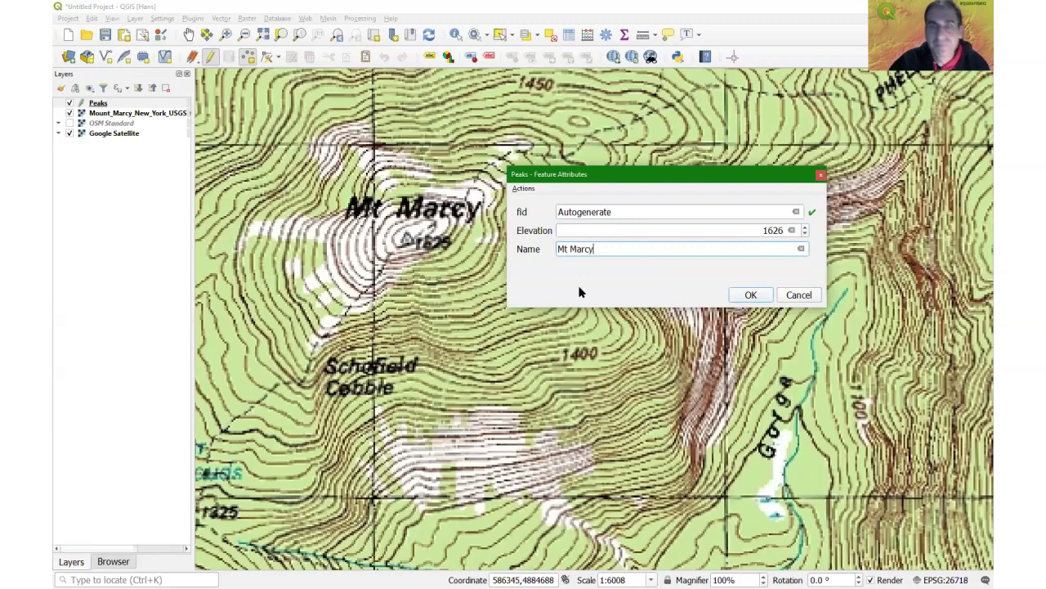
left_click(750, 296)
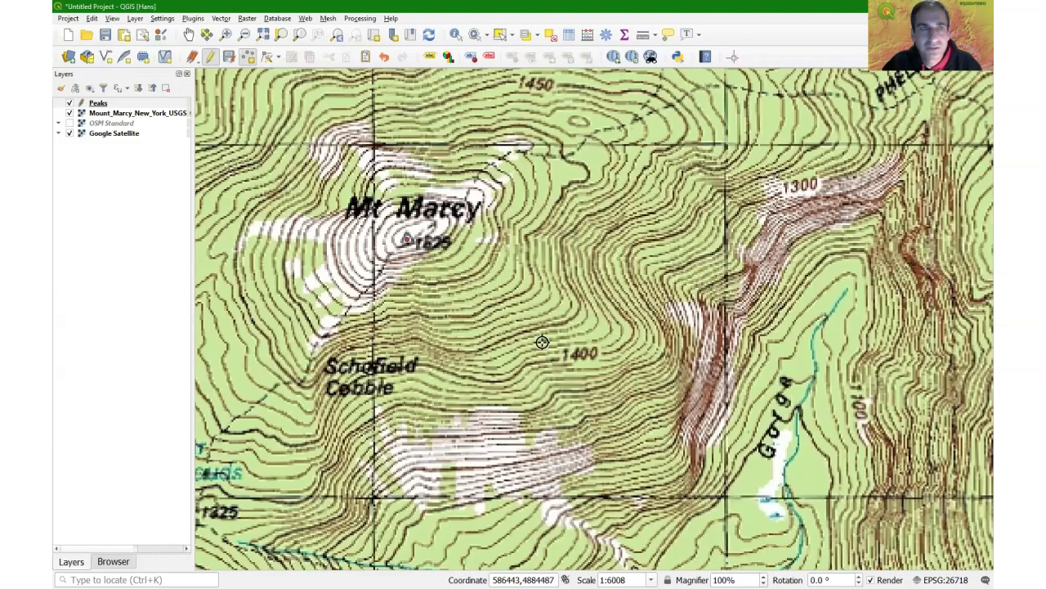
- Pan and zoom the map to centre it on Mt Haystack
left_click(188, 34)
left_click_drag(683, 306, 535, 264)
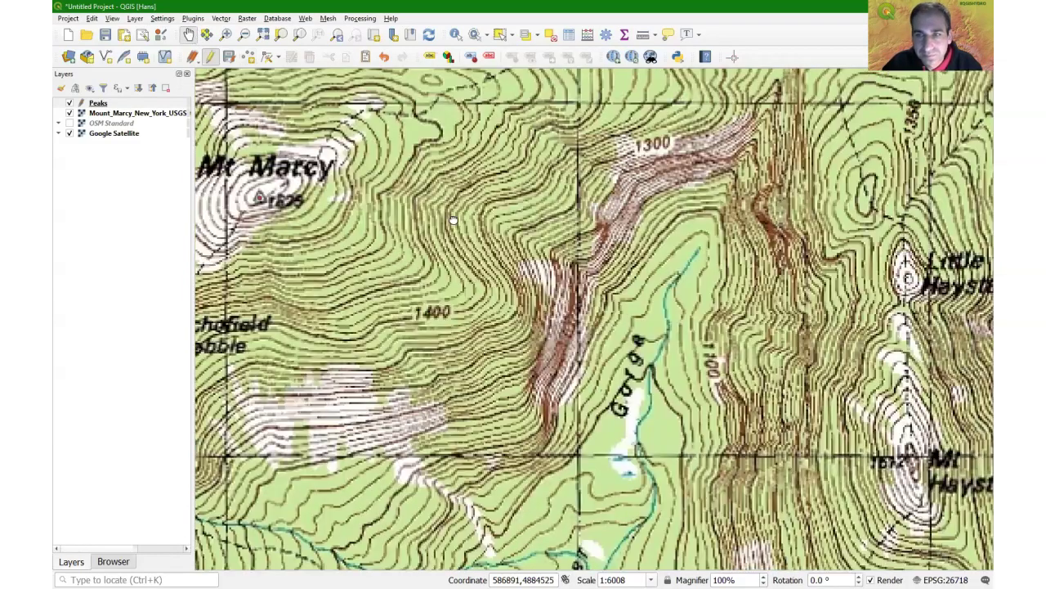
left_click_drag(826, 492, 680, 442)
left_click_drag(736, 538, 619, 456)
left_click_drag(649, 488, 597, 472)
left_click_drag(621, 370, 555, 362)
scroll(555, 362, "up", 1)
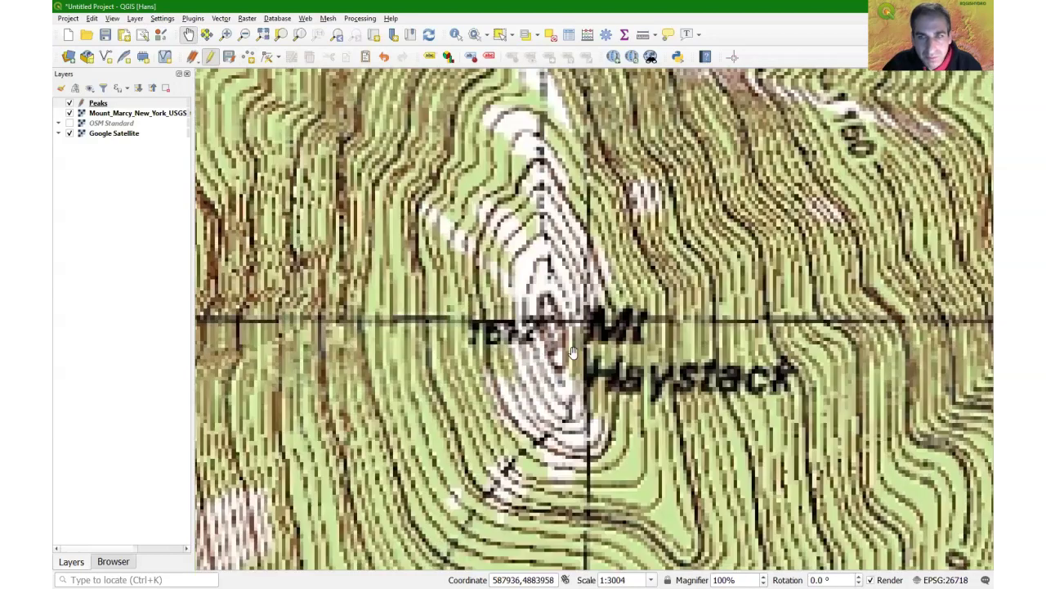
- Place a point on the Mt Haystack summit with Elevation 1672 and Name Mt Haystack
left_click(247, 57)
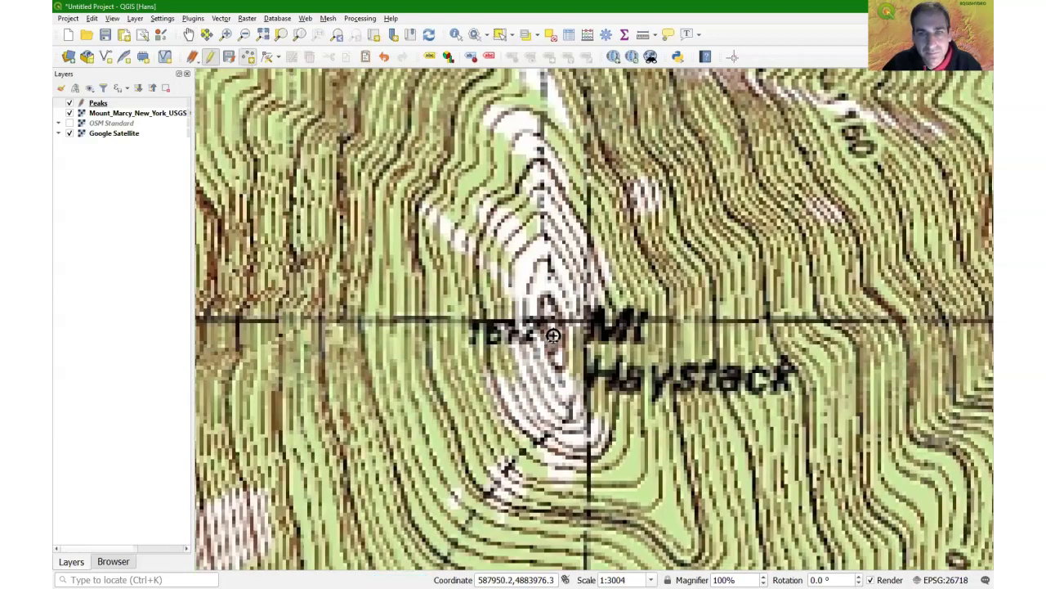
left_click(554, 335)
left_click(584, 231)
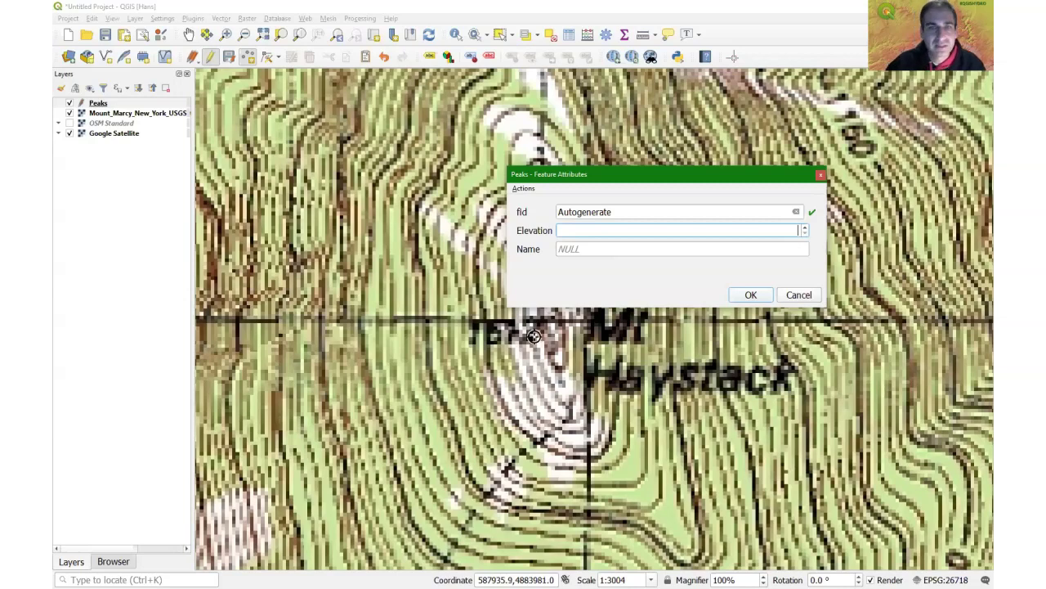
scroll(797, 231, "down", 1)
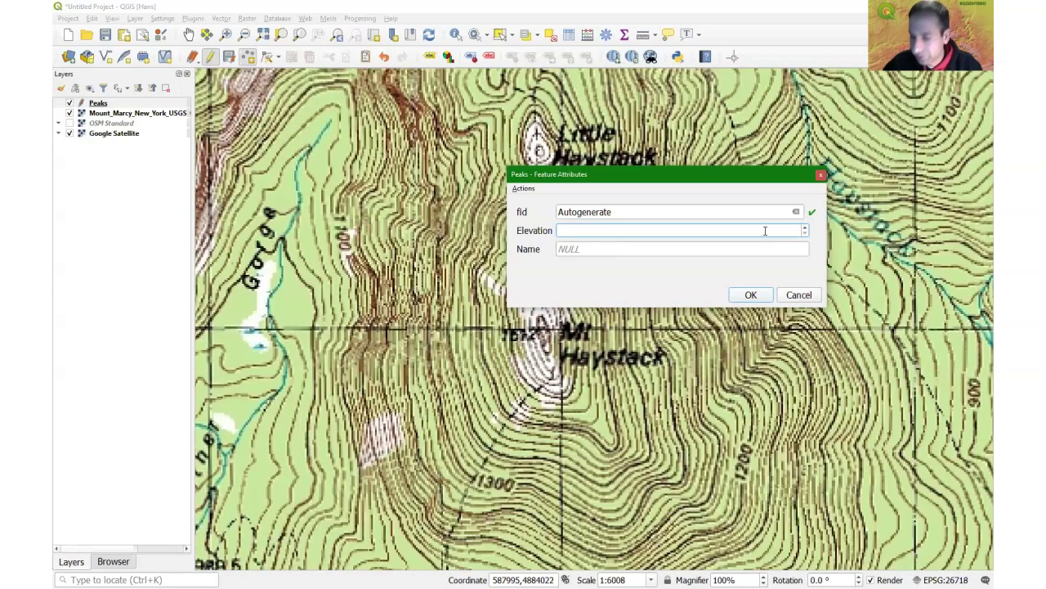
left_click(765, 230)
type("1672")
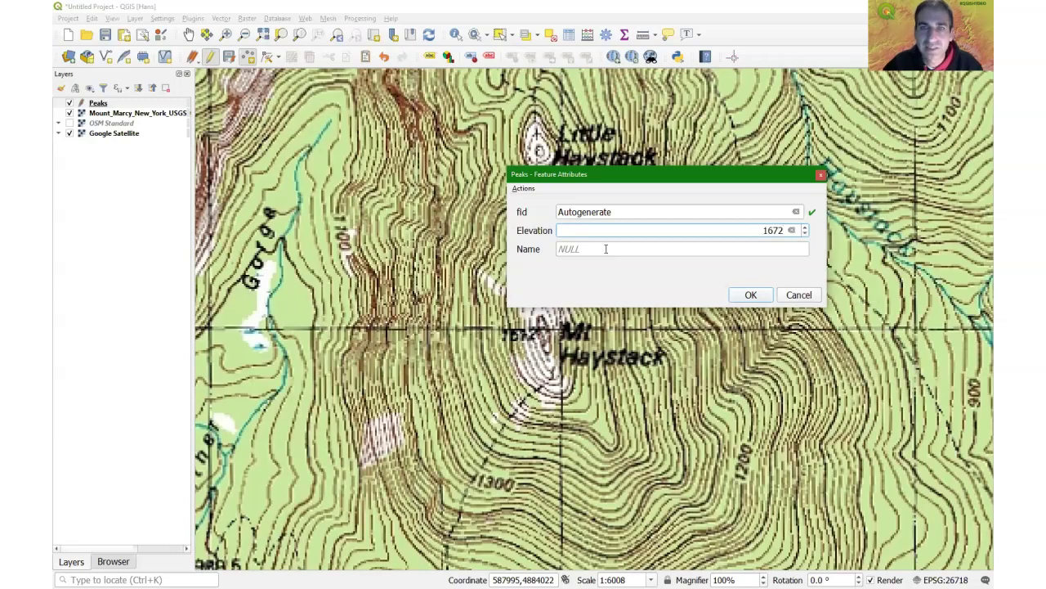
left_click(587, 248)
type("Mt ")
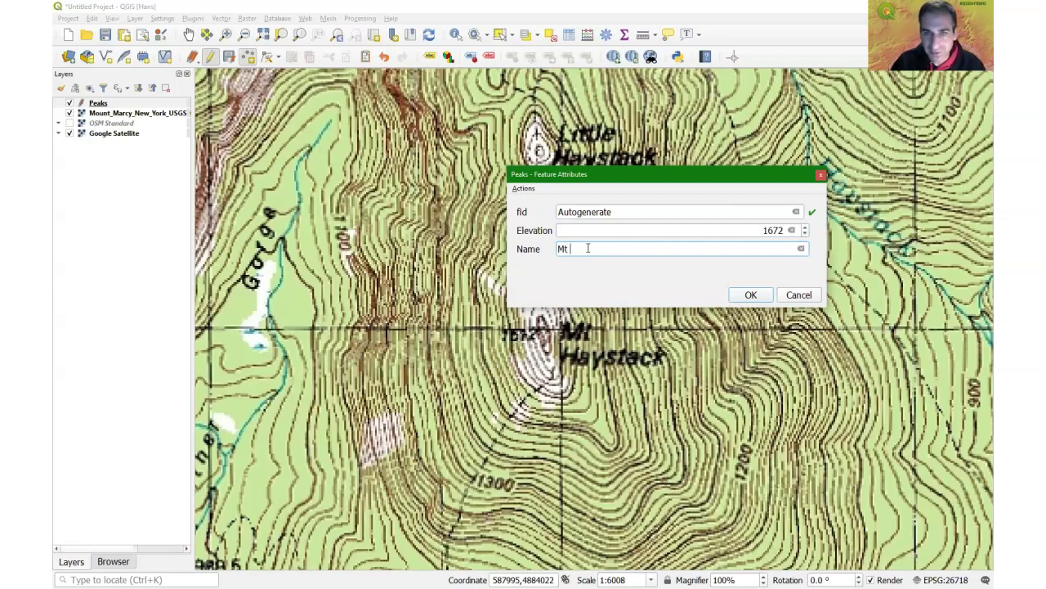
type("Ha")
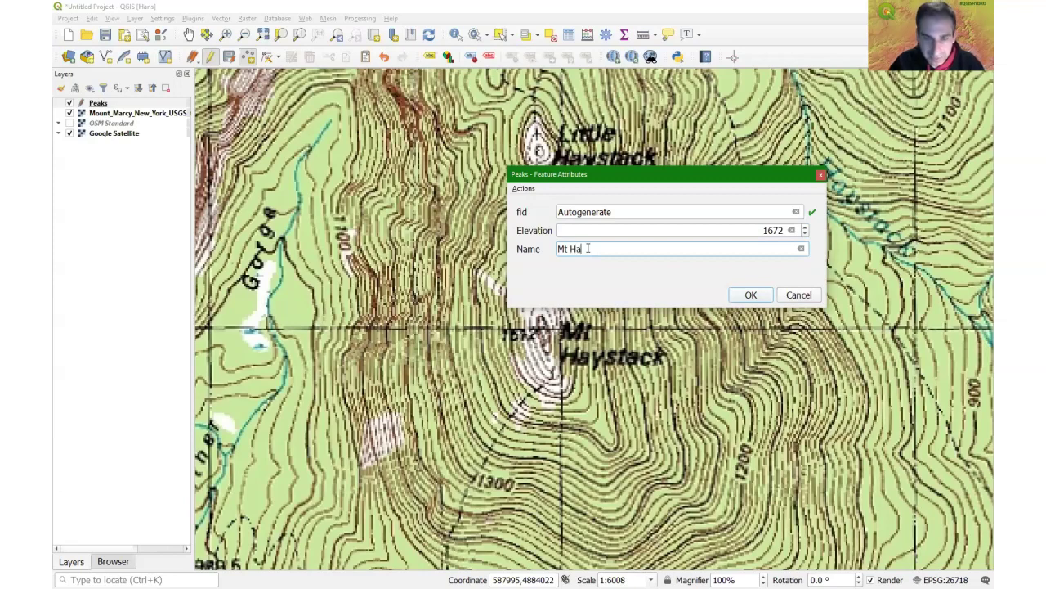
type("ystack")
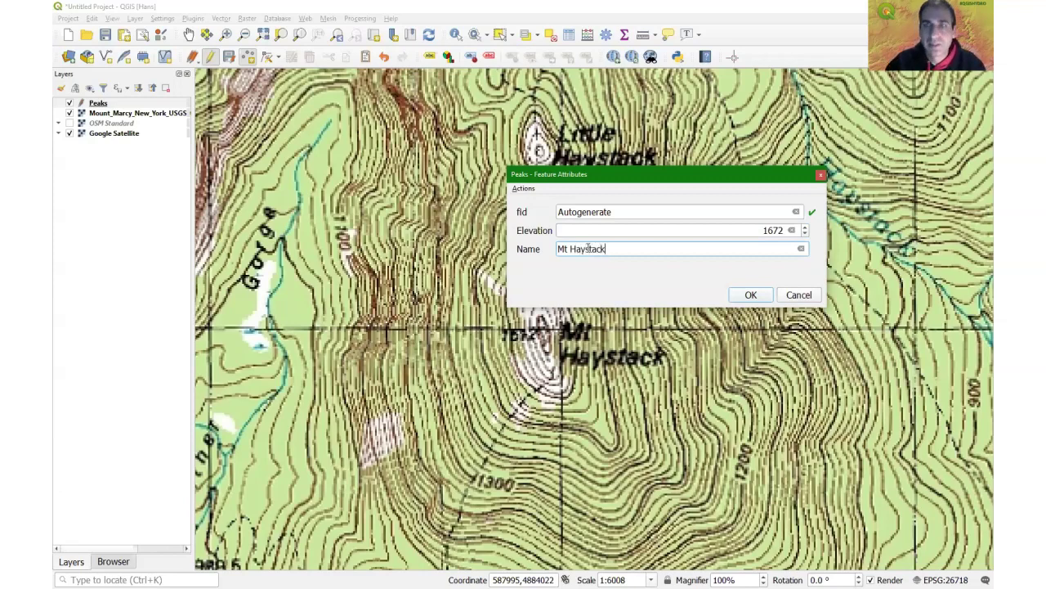
left_click(755, 301)
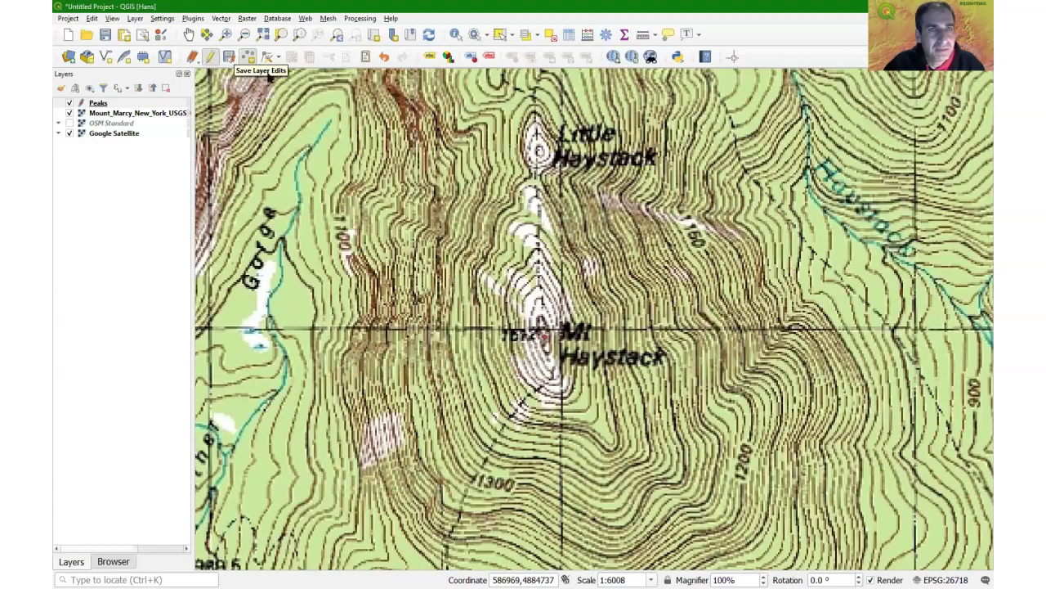
- Select and deselect the Mt Haystack point, then stop editing and save the Peaks edits
left_click(502, 35)
left_click_drag(527, 327, 564, 347)
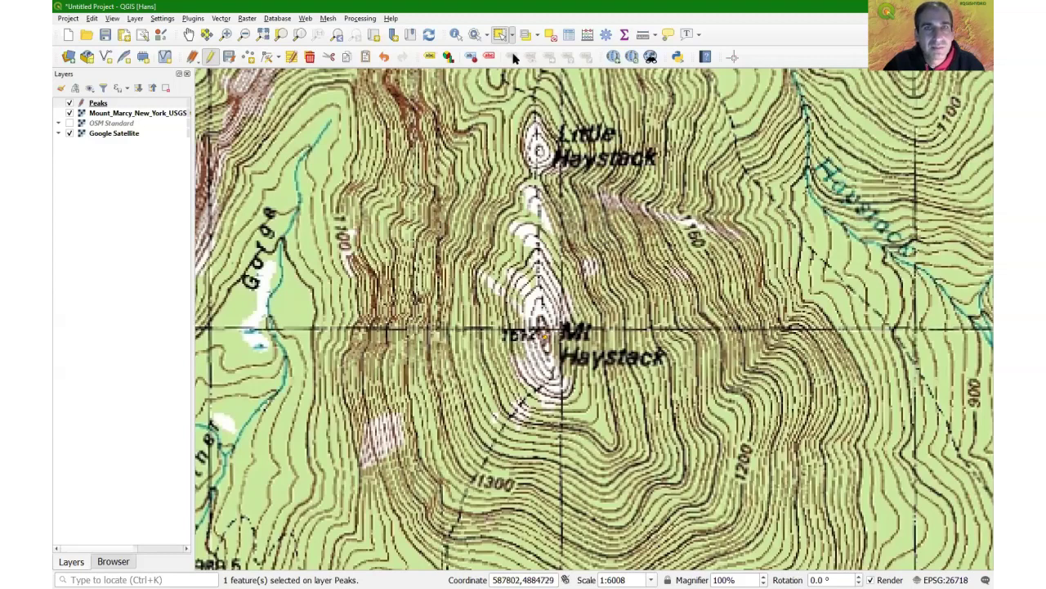
left_click(550, 34)
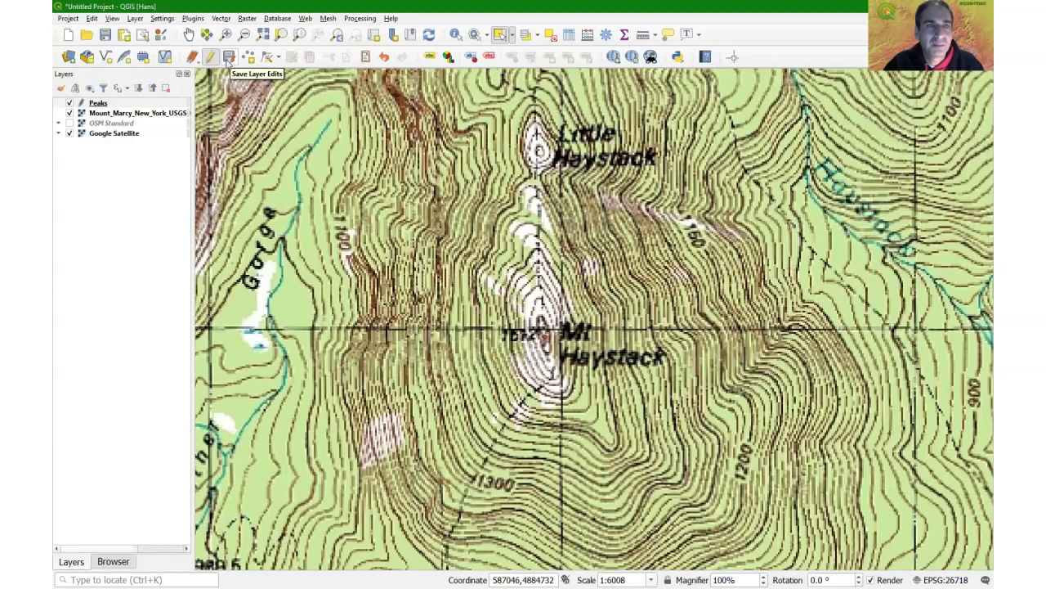
left_click(211, 59)
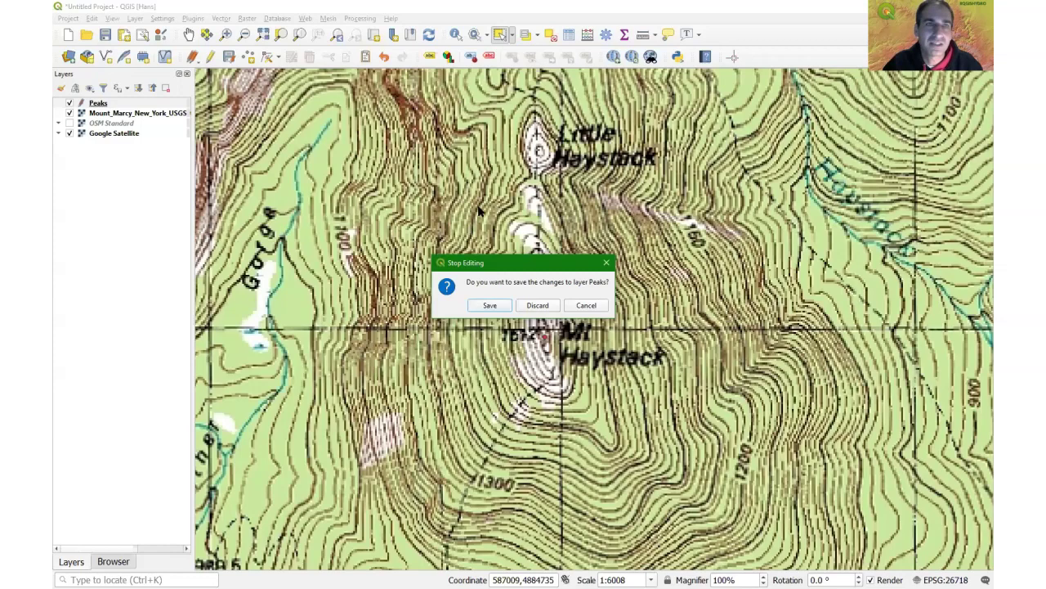
left_click(489, 305)
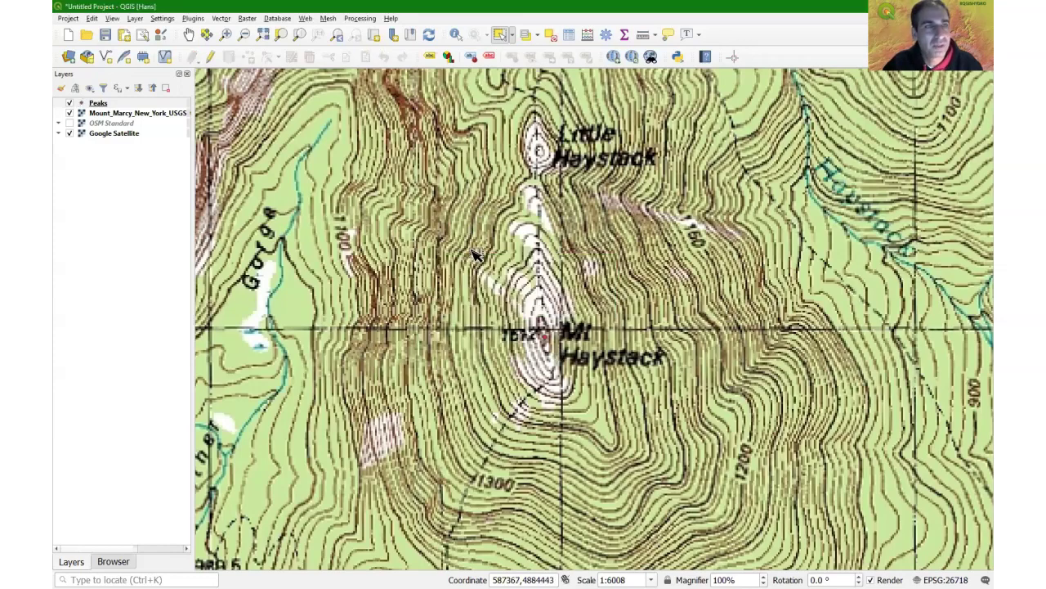
- Check the two saved points in the Peaks attribute table, then return to the map
right_click(99, 104)
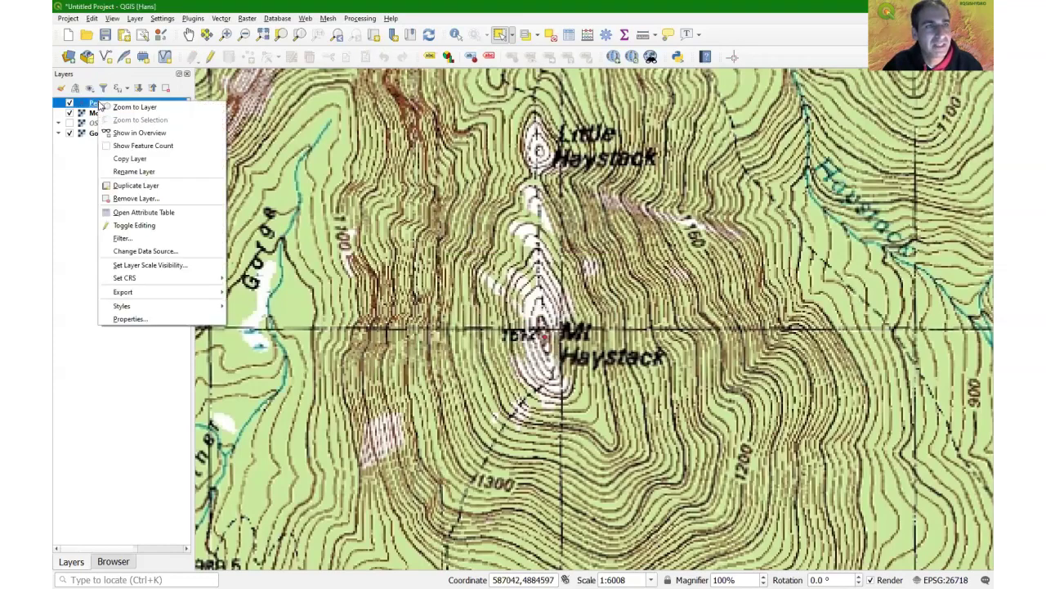
left_click(135, 212)
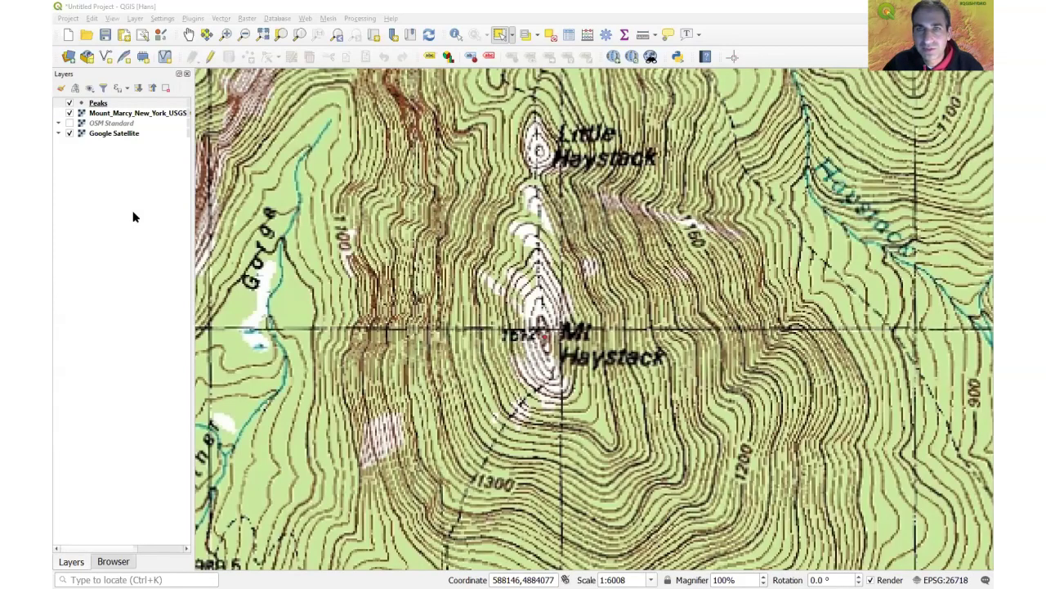
left_click(135, 217)
- Pan and zoom to about 1:6008 on the brook junctions east of Mt Haystack
left_click(189, 36)
left_click_drag(742, 324, 579, 344)
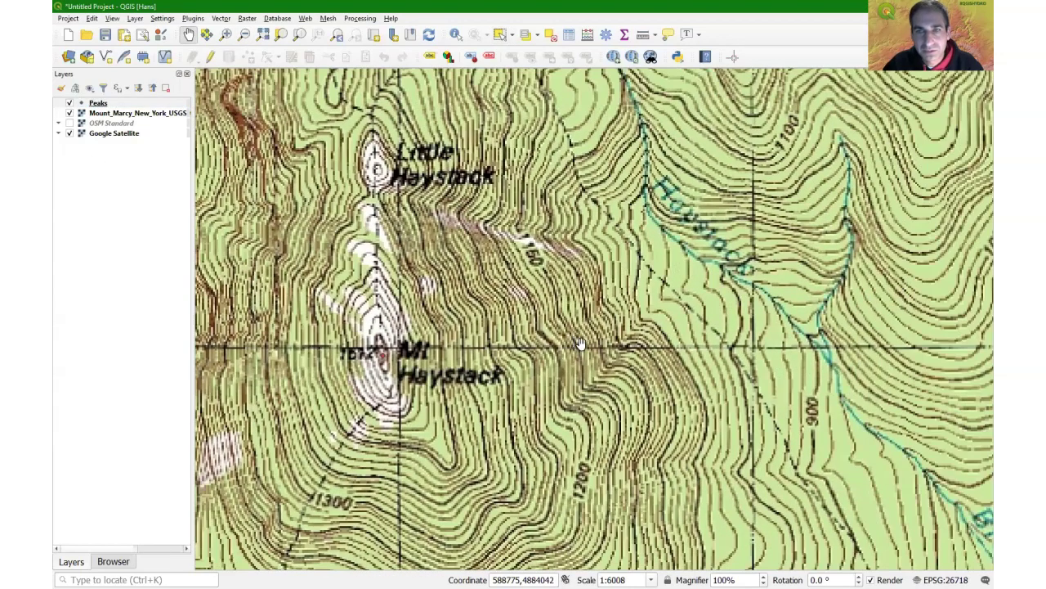
scroll(712, 367, "down", 1)
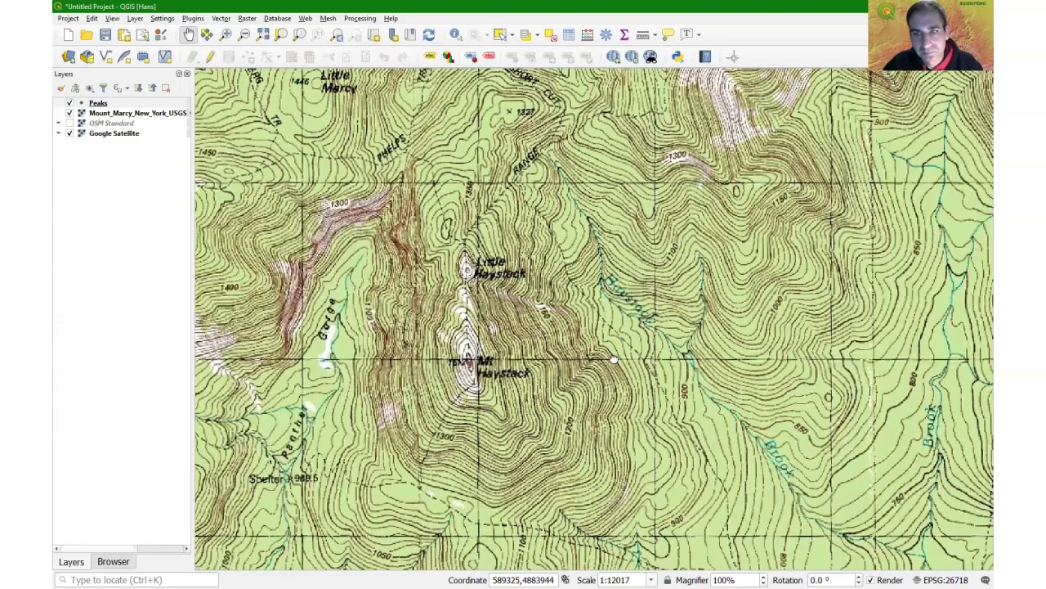
left_click_drag(613, 359, 514, 346)
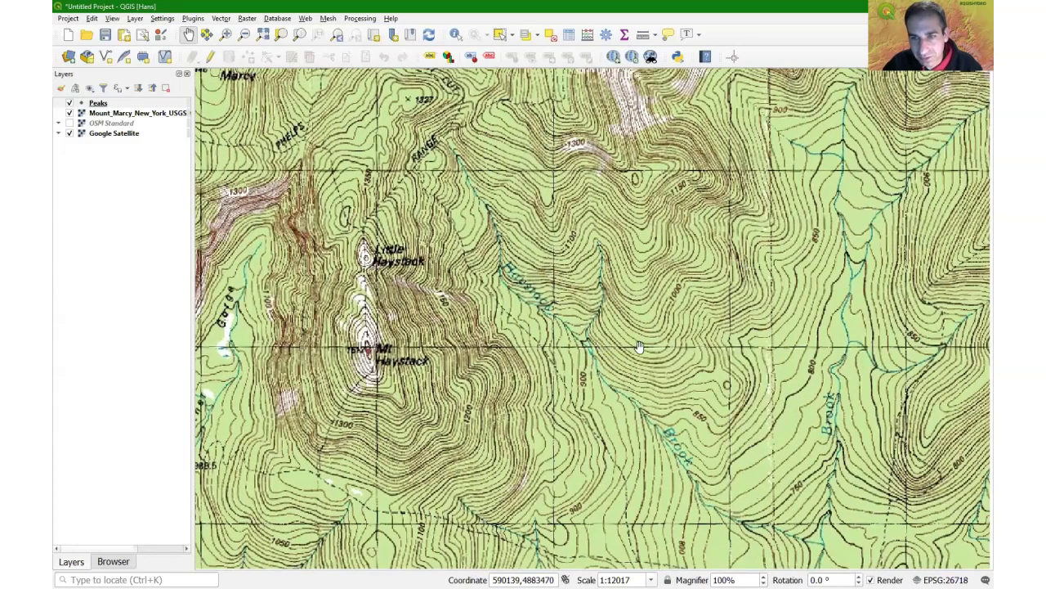
left_click_drag(640, 346, 525, 257)
left_click_drag(693, 443, 630, 474)
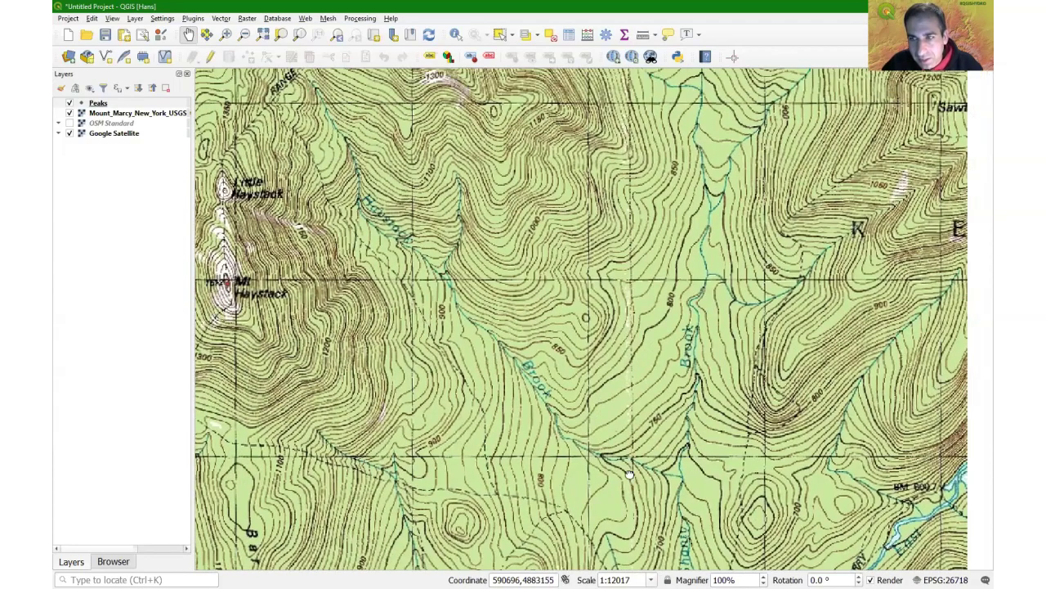
left_click_drag(618, 417, 555, 380)
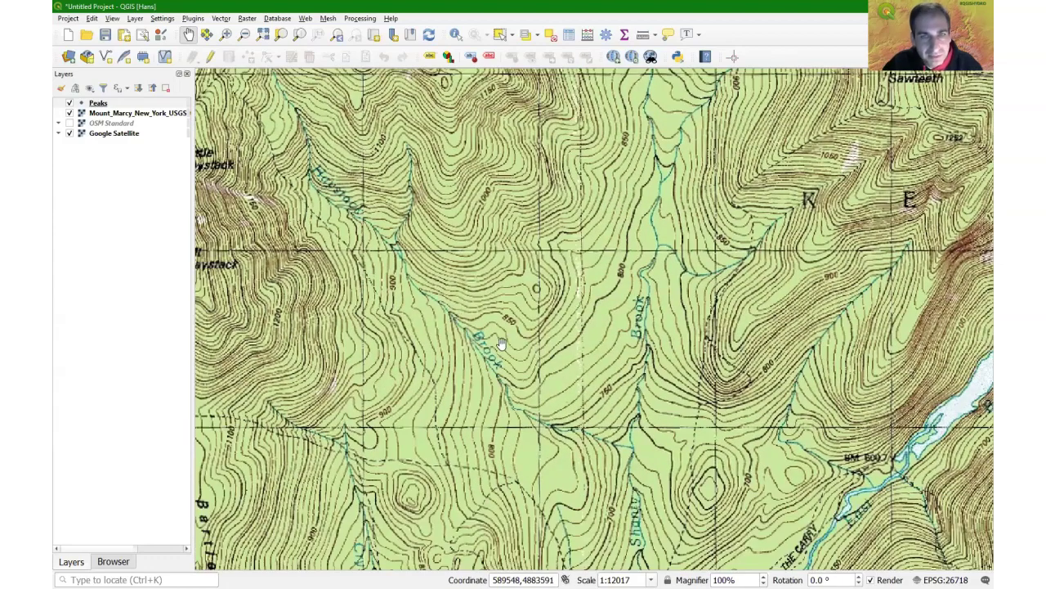
left_click_drag(369, 253, 328, 240)
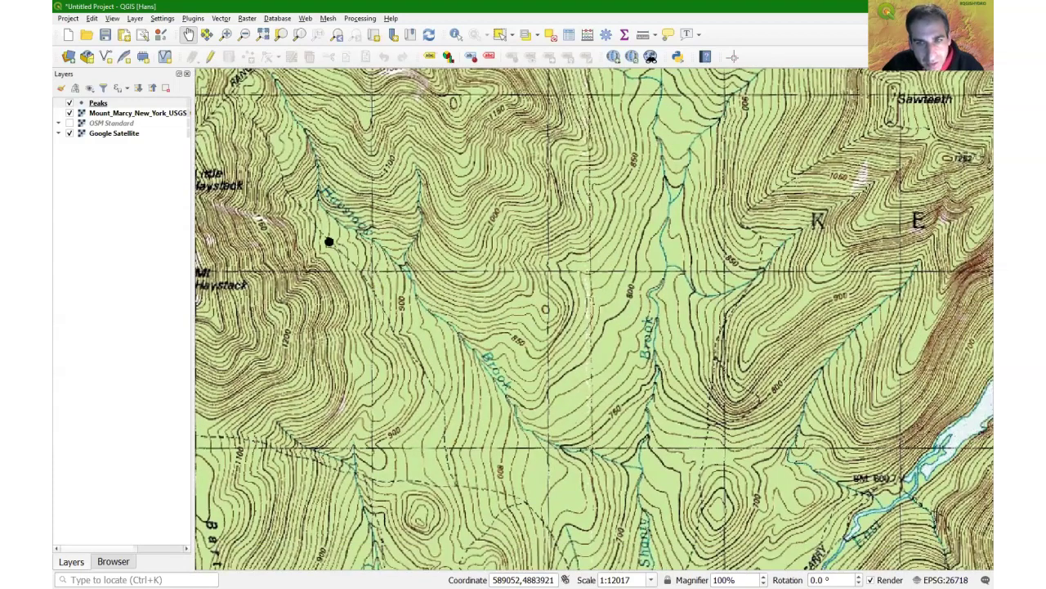
left_click_drag(569, 403, 487, 385)
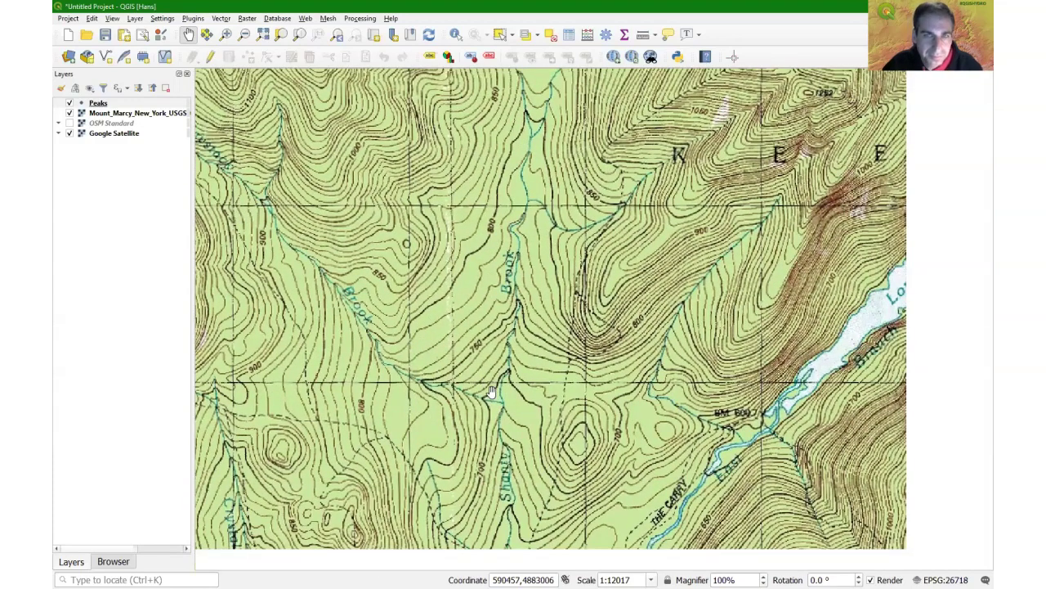
scroll(403, 410, "up", 1)
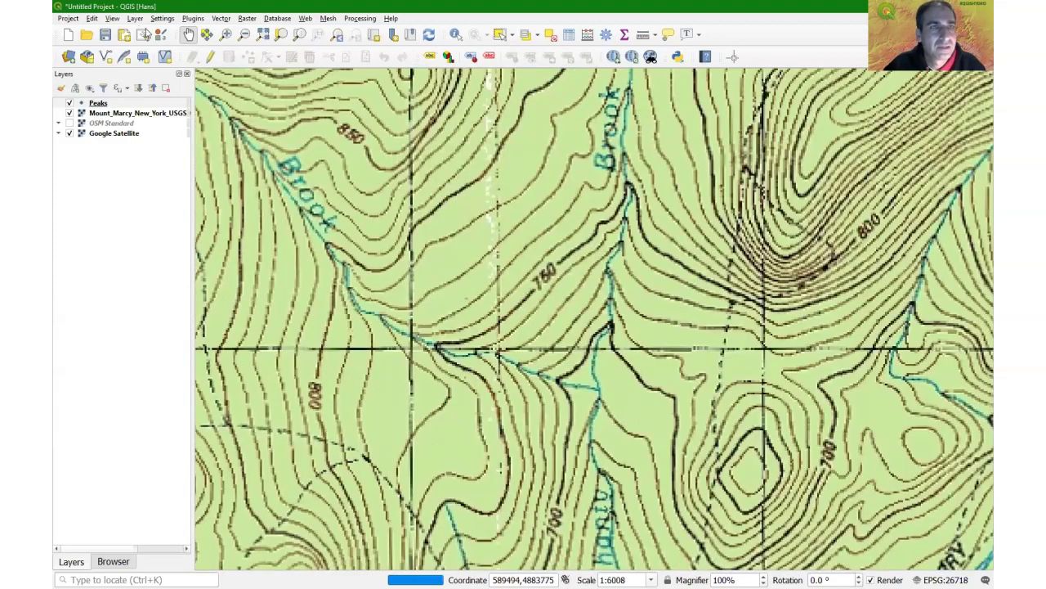
- Start a new GeoPackage layer in mount_marcy.gpkg with table name Rivers
left_click(136, 20)
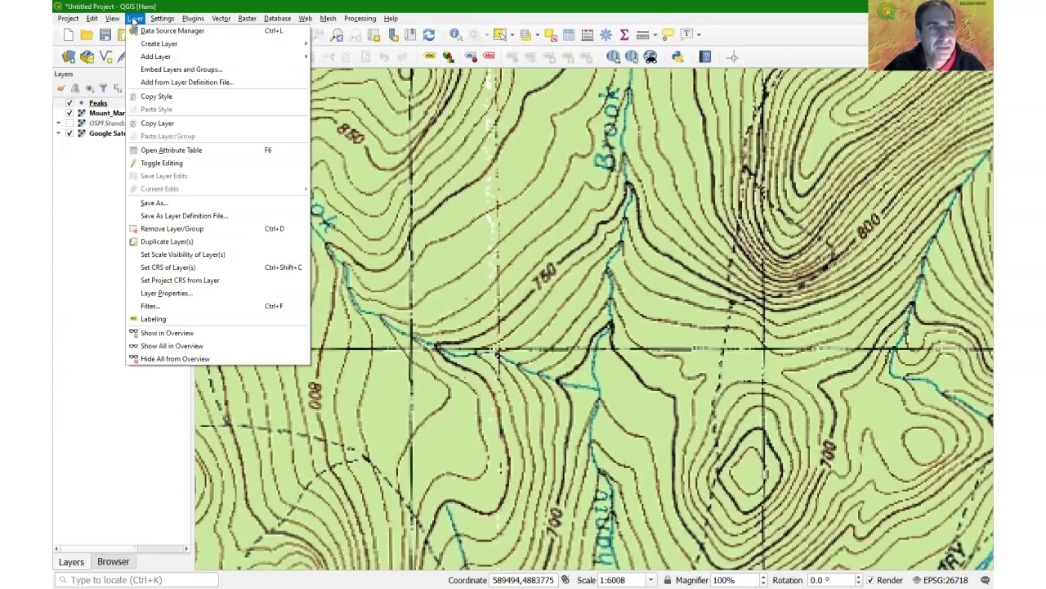
mouse_move(174, 47)
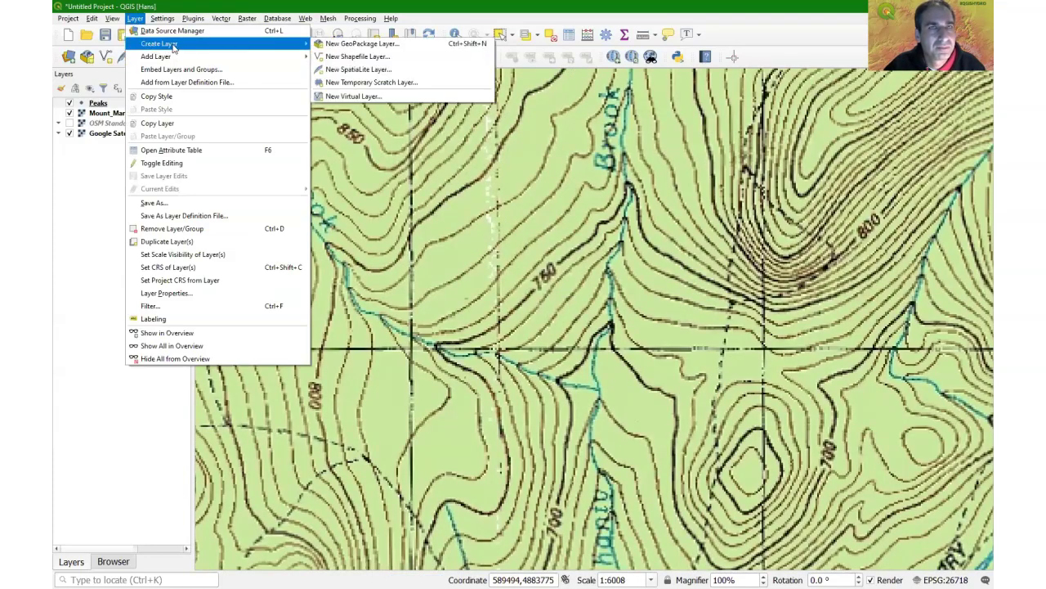
left_click(359, 43)
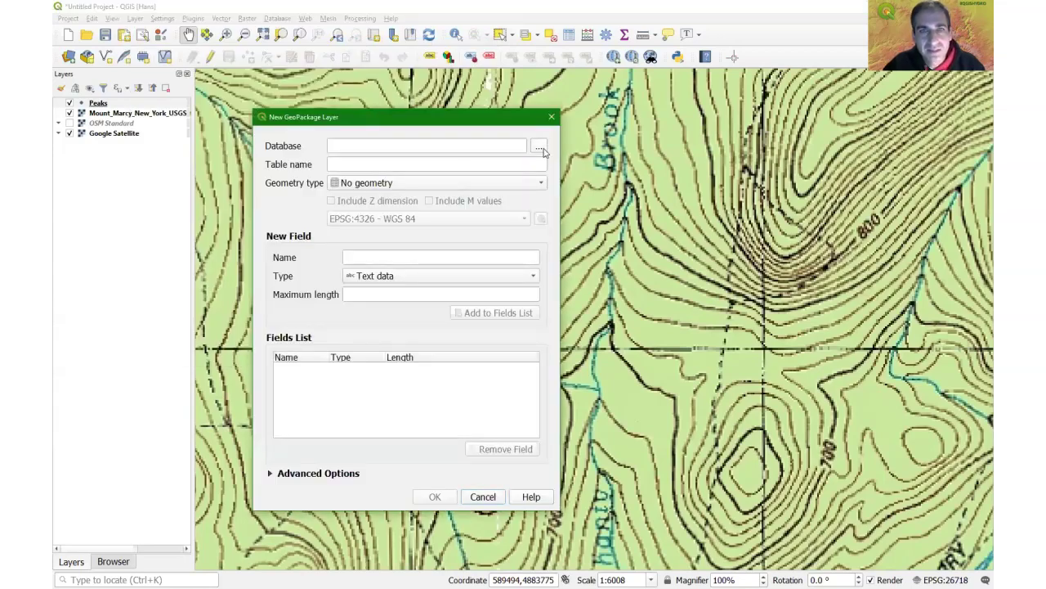
left_click(540, 147)
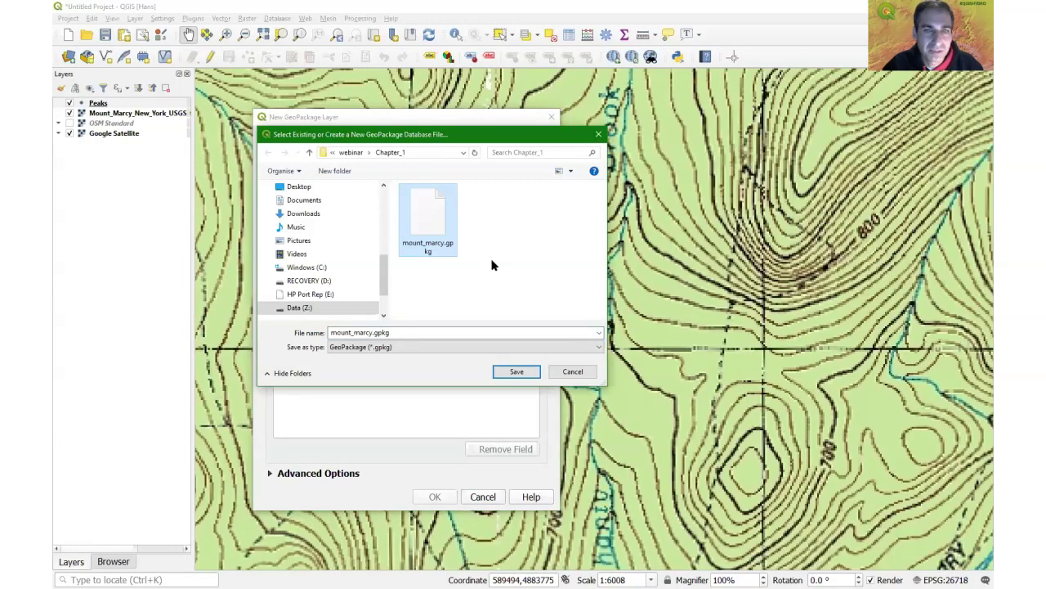
left_click(518, 375)
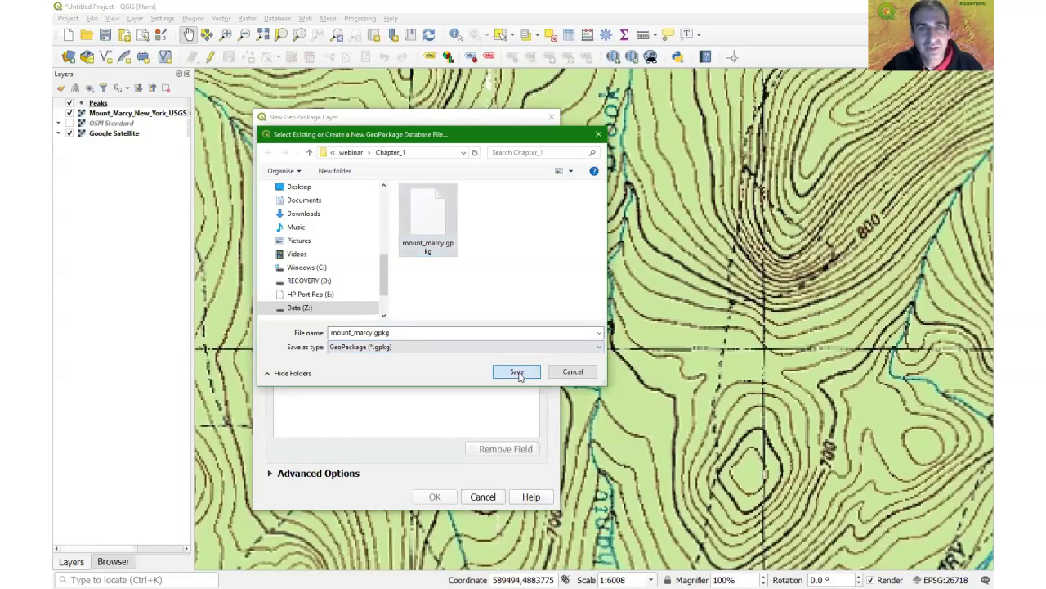
left_click_drag(412, 165, 309, 163)
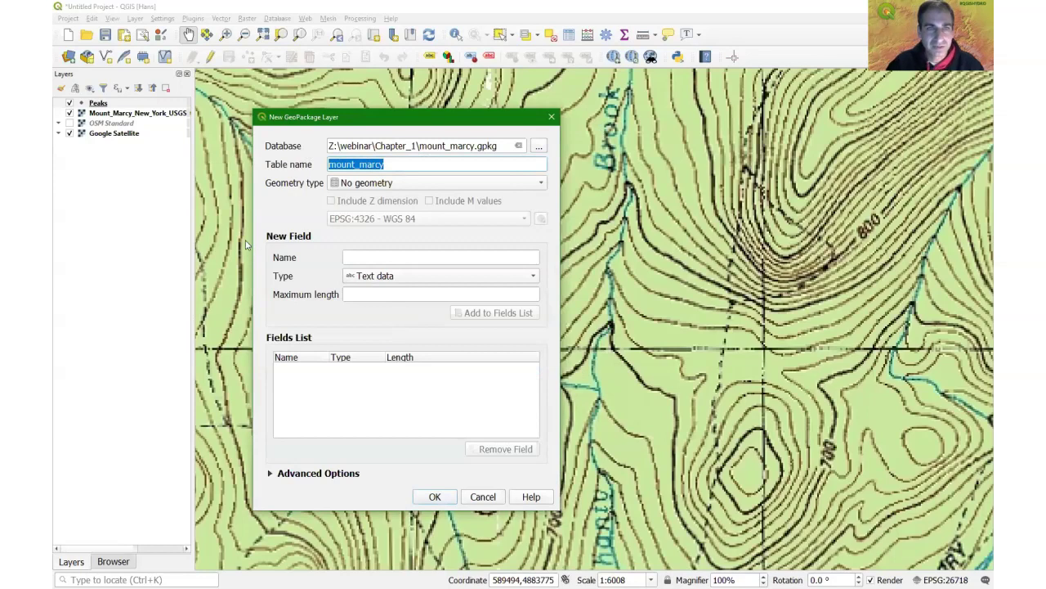
type("Rivers")
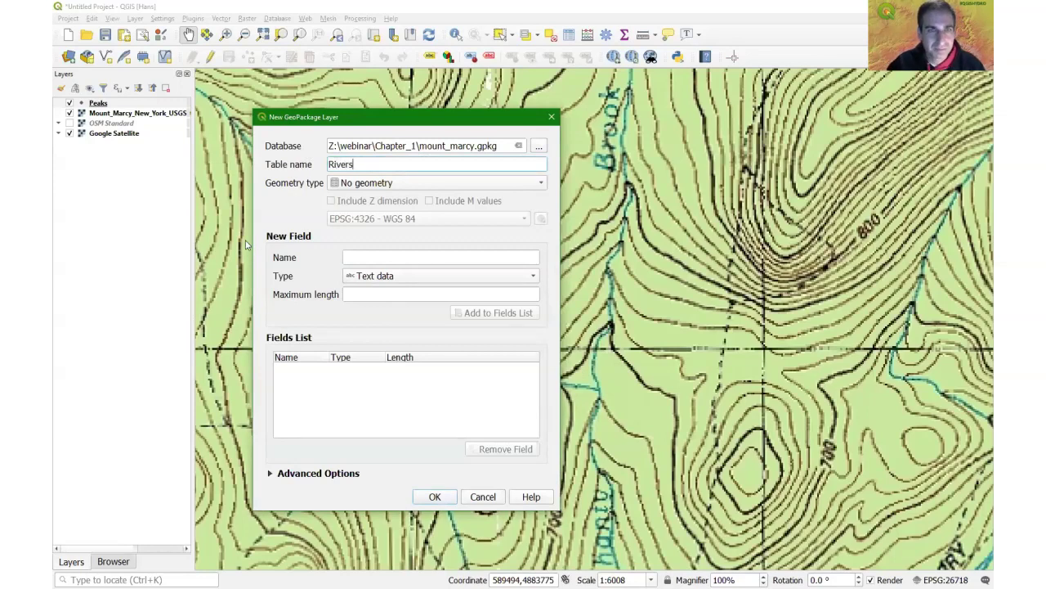
- Make Rivers a Line layer in EPSG:26718 with a Name field, added as a new table
left_click(359, 187)
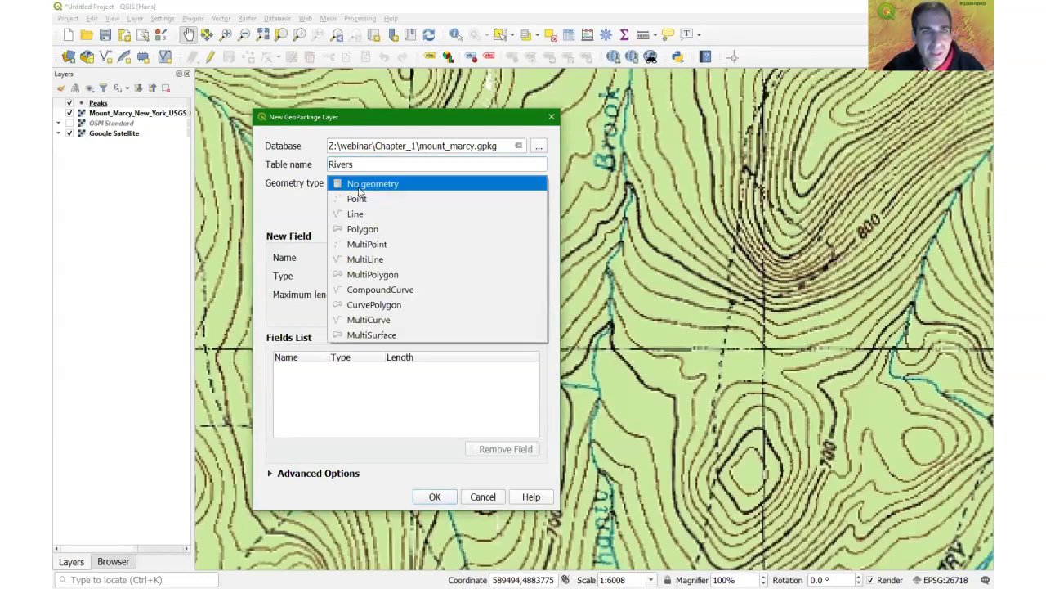
left_click(357, 213)
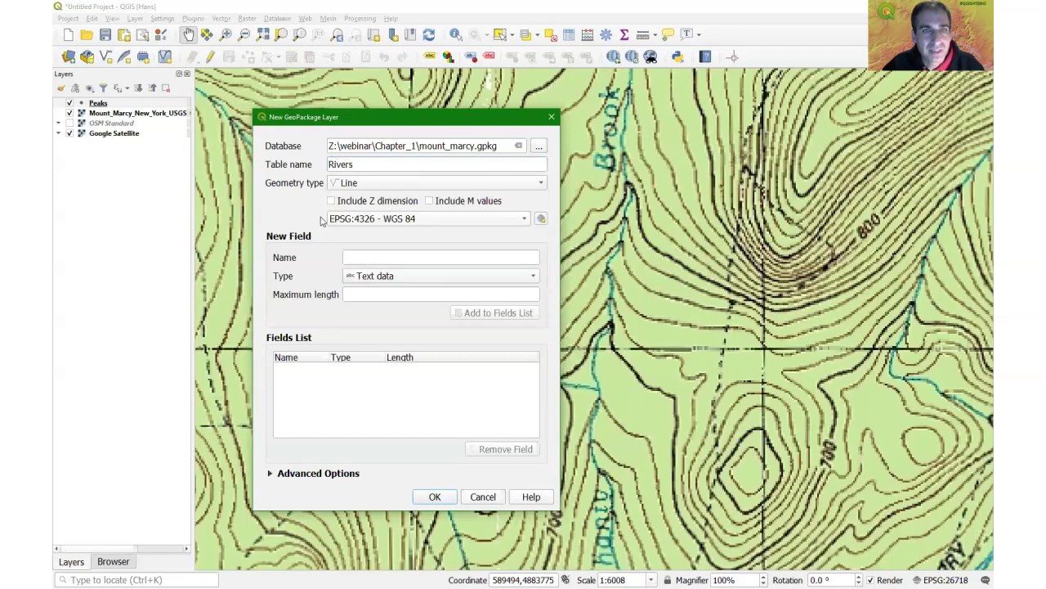
left_click(526, 219)
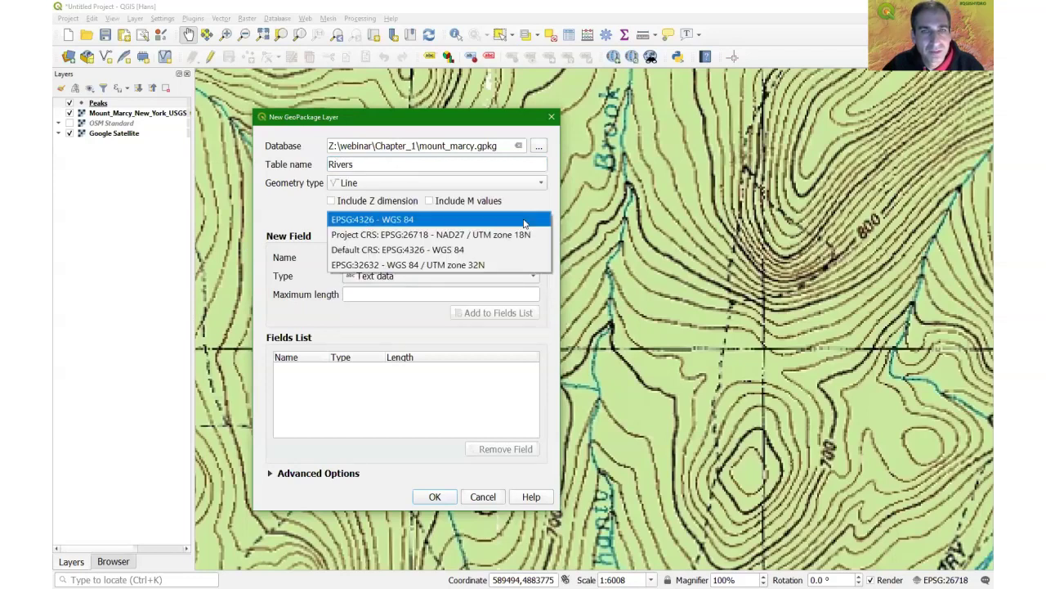
left_click(470, 235)
left_click(390, 258)
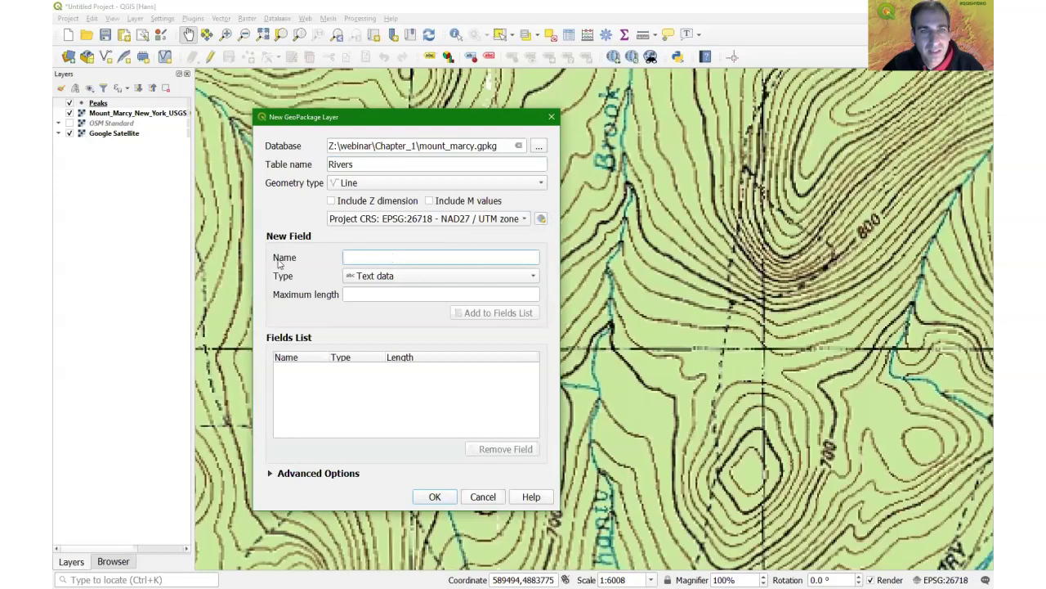
type("Name")
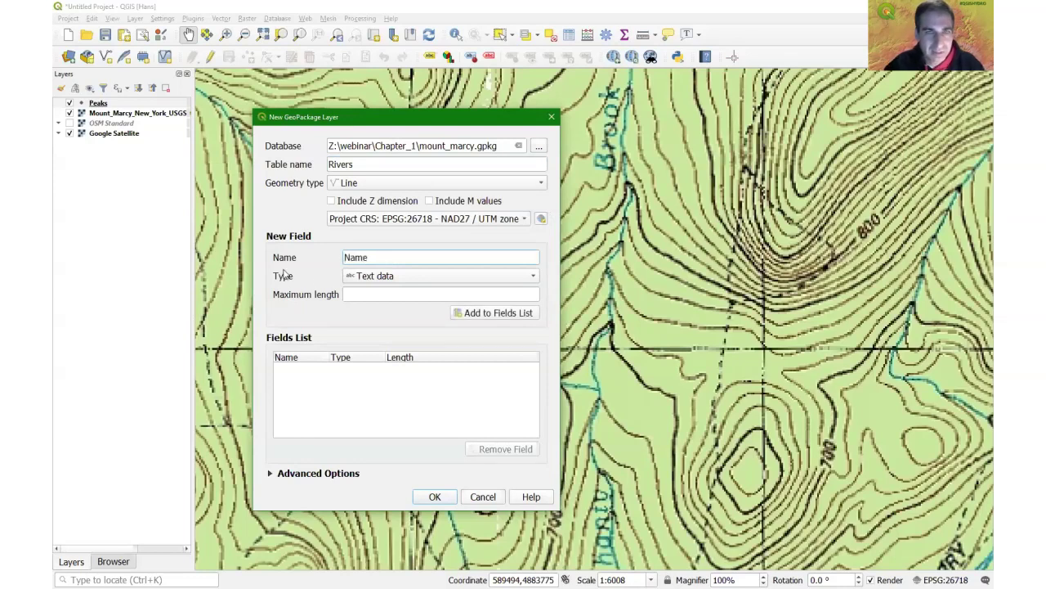
left_click(491, 315)
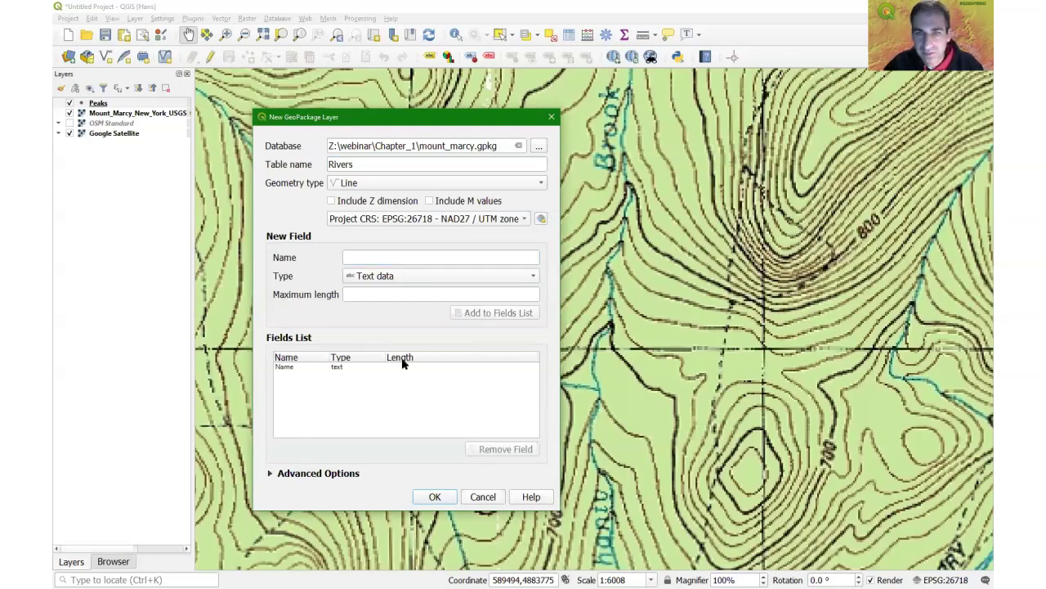
left_click(439, 500)
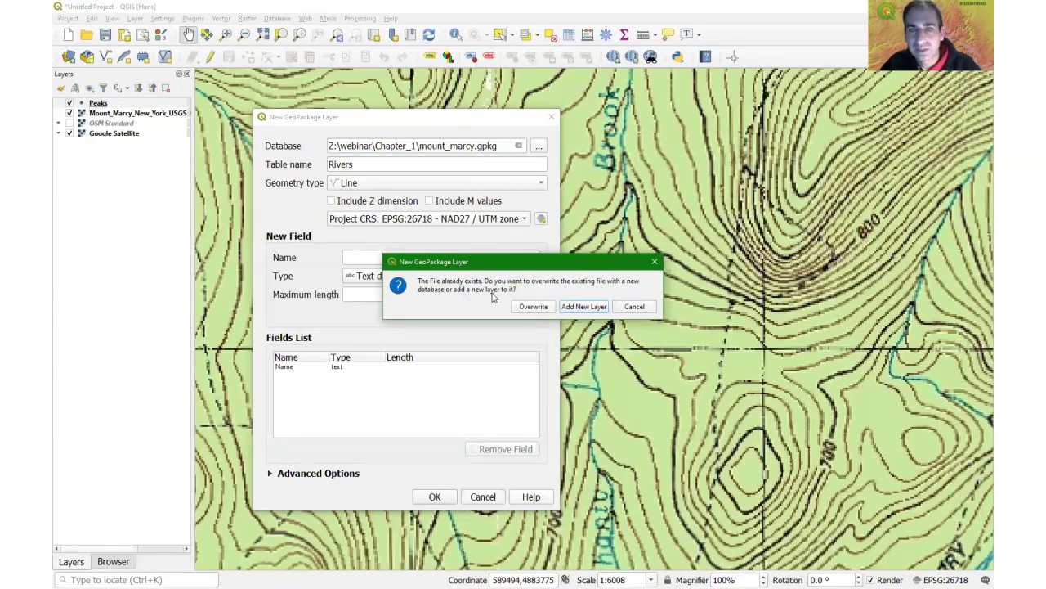
left_click(583, 306)
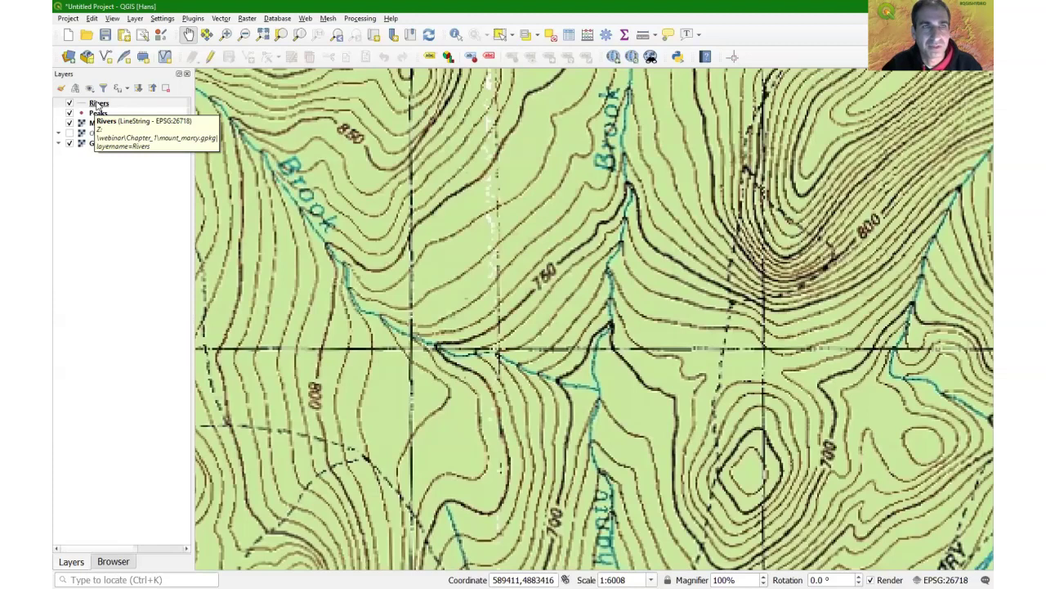
- Toggle editing on the Rivers layer and switch to the Add Line Feature tool
left_click(210, 59)
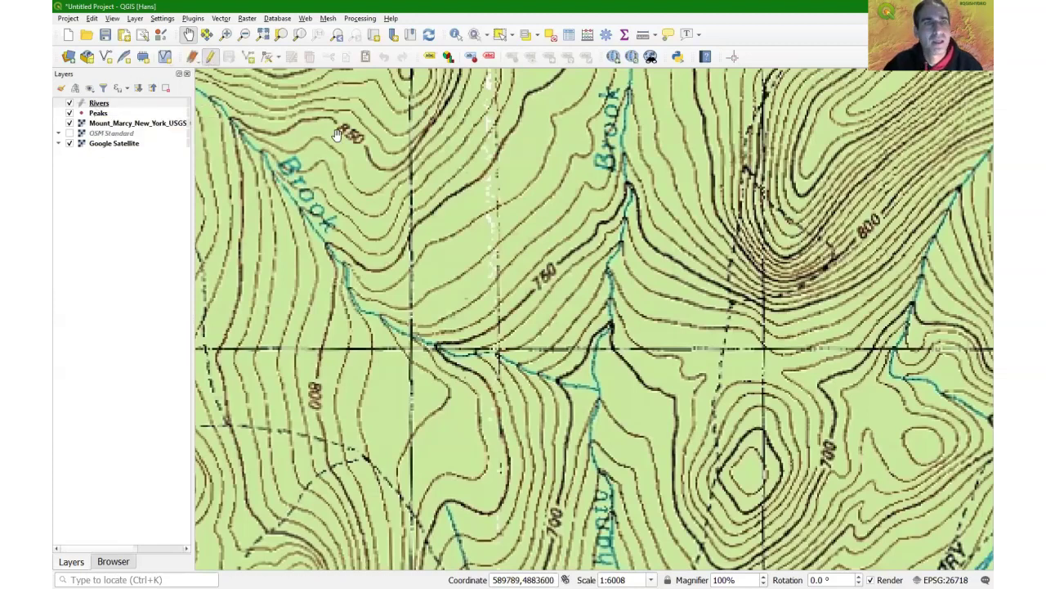
left_click(248, 57)
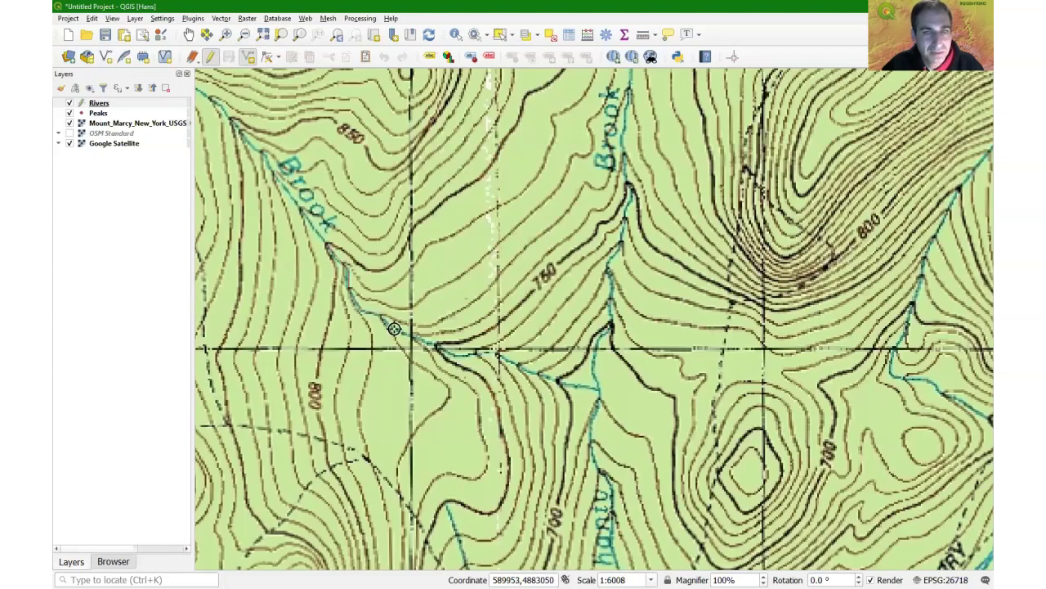
- Zoom in and pan along the brook to keep tracing its channel in Rivers
scroll(394, 328, "up", 1)
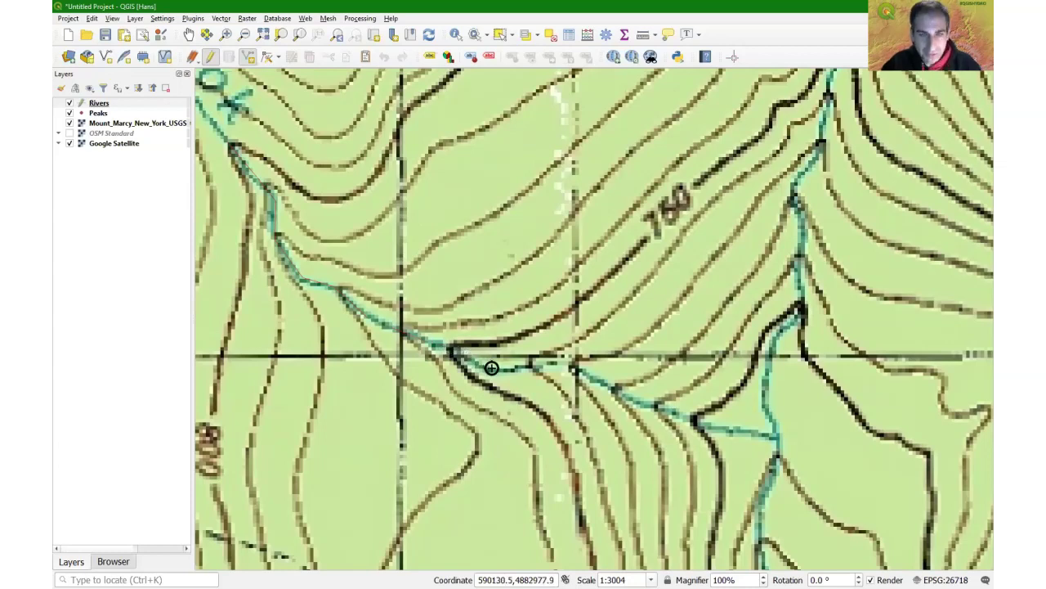
left_click_drag(491, 367, 420, 325)
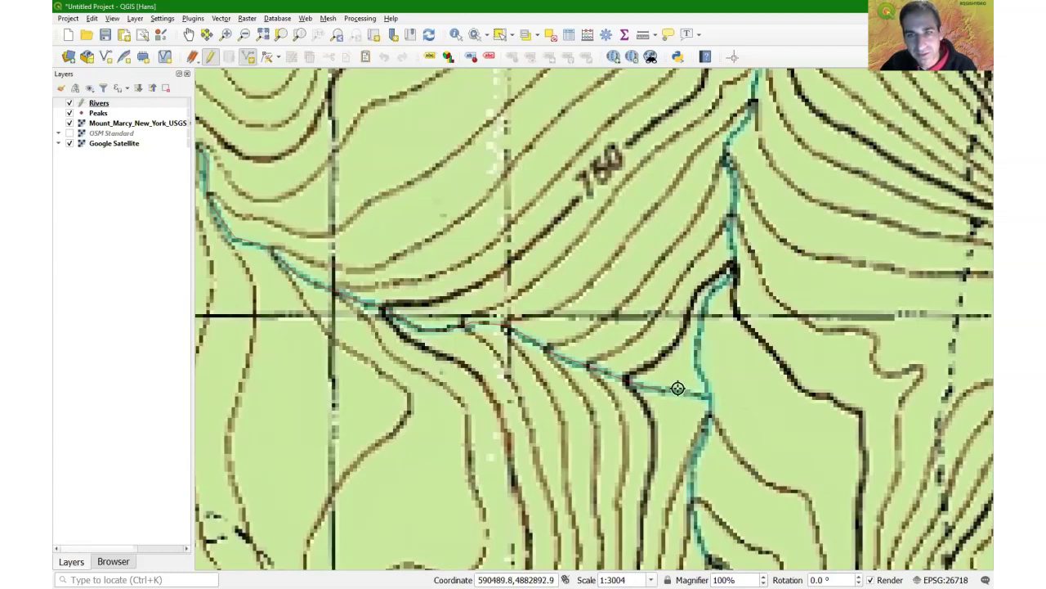
- End the traced brook line and save it with the Name 'Brook'
right_click(725, 387)
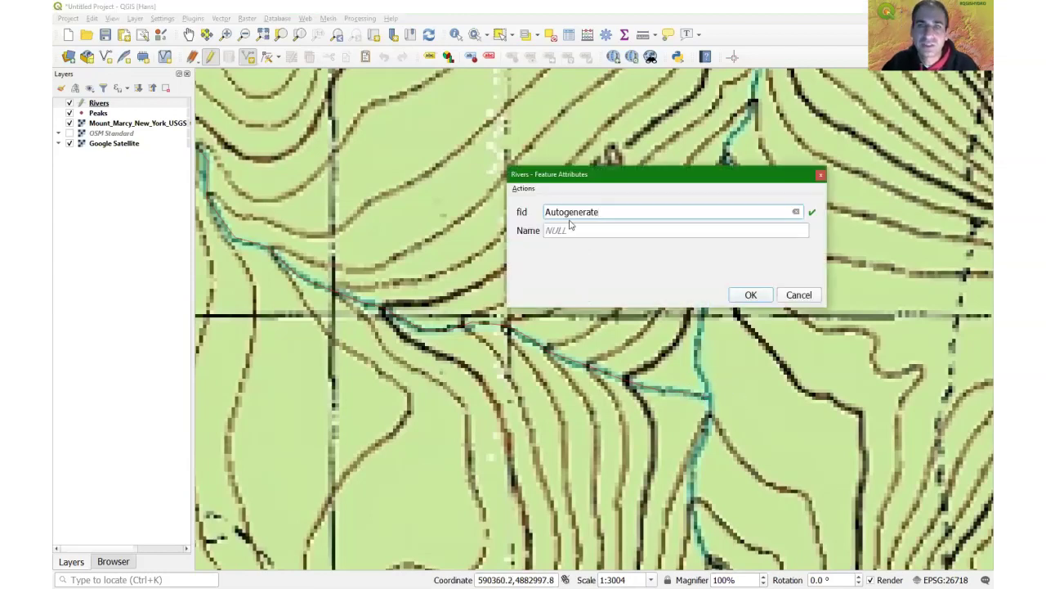
scroll(572, 226, "down", 1)
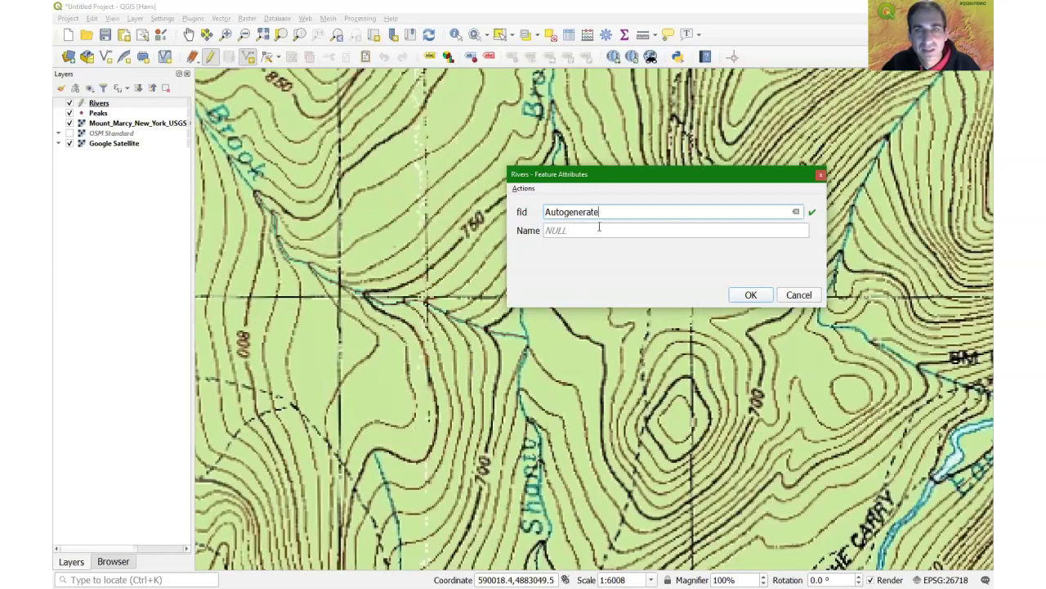
left_click_drag(575, 231, 526, 232)
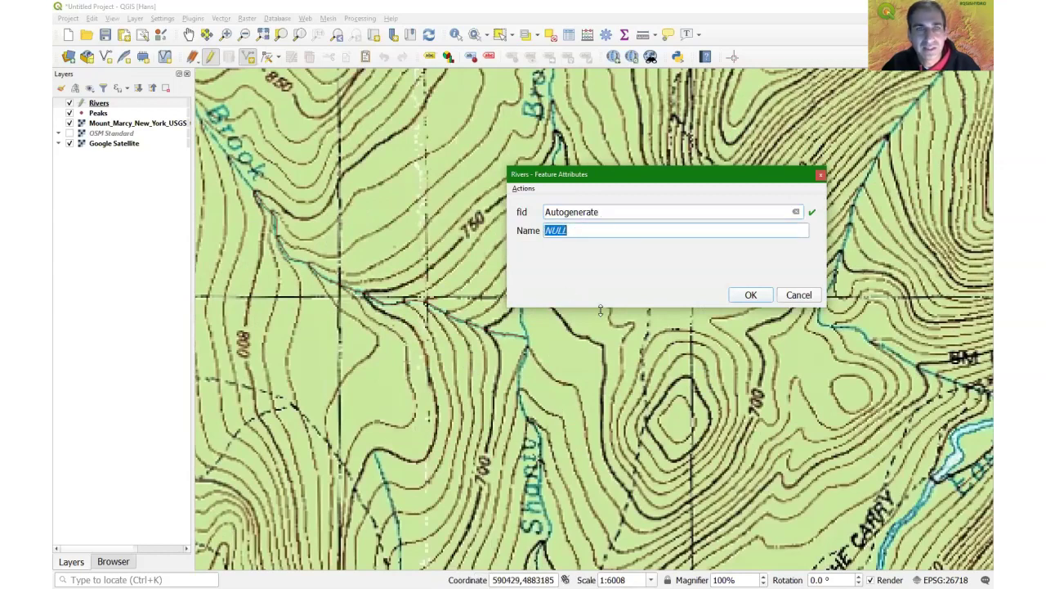
type("Brook")
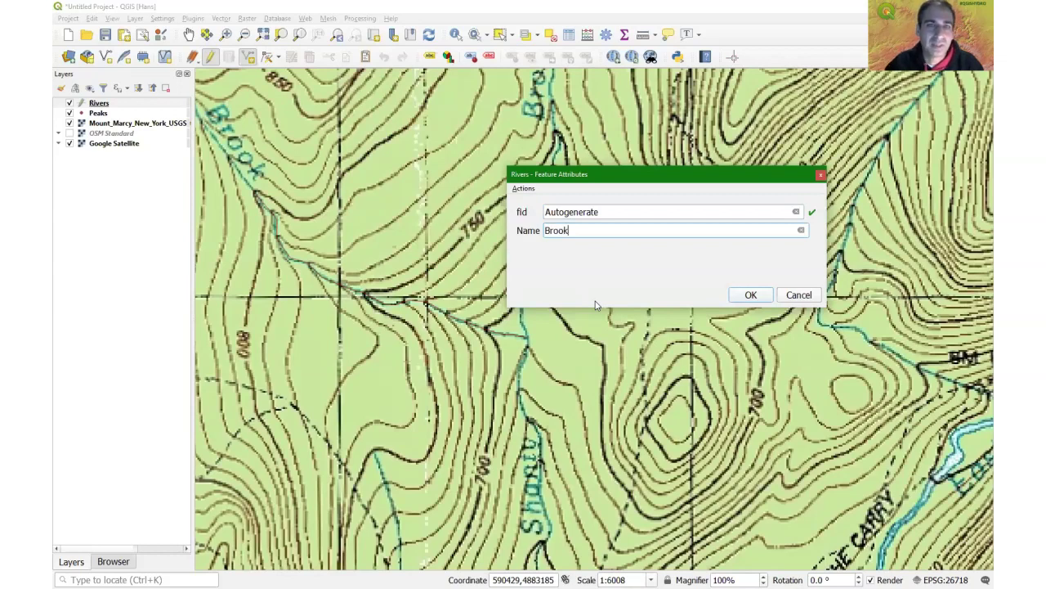
left_click(751, 296)
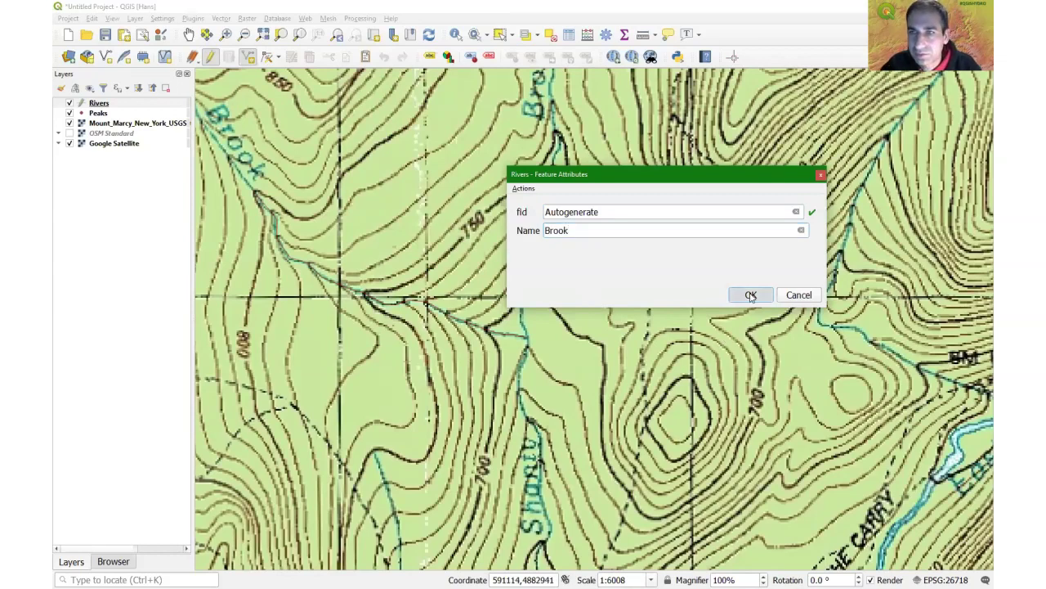
left_click(751, 295)
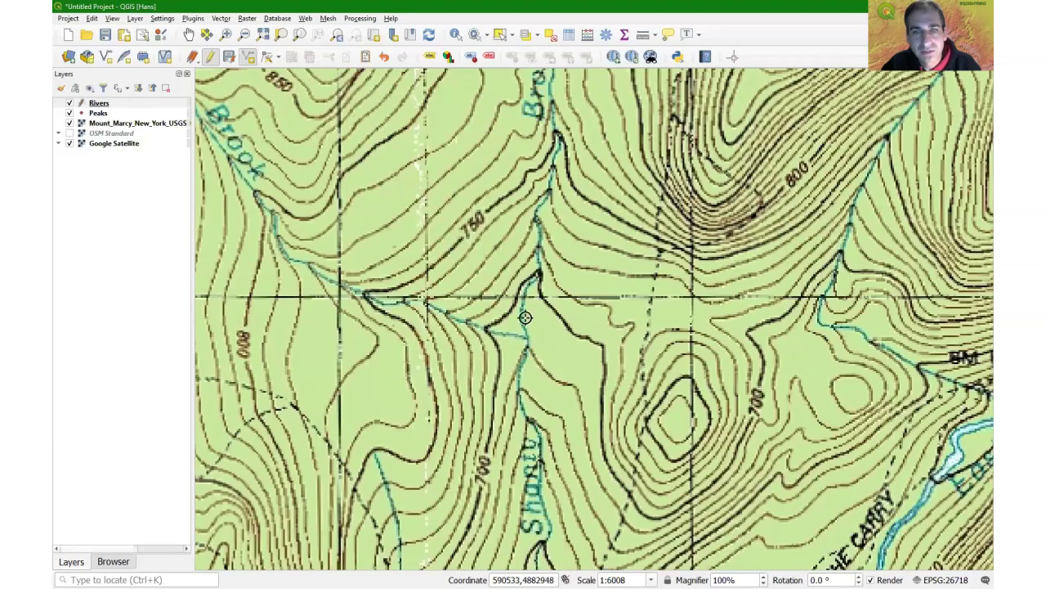
- Show the Snapping toolbar and enable vertex snapping on all layers at 15 meters
right_click(780, 58)
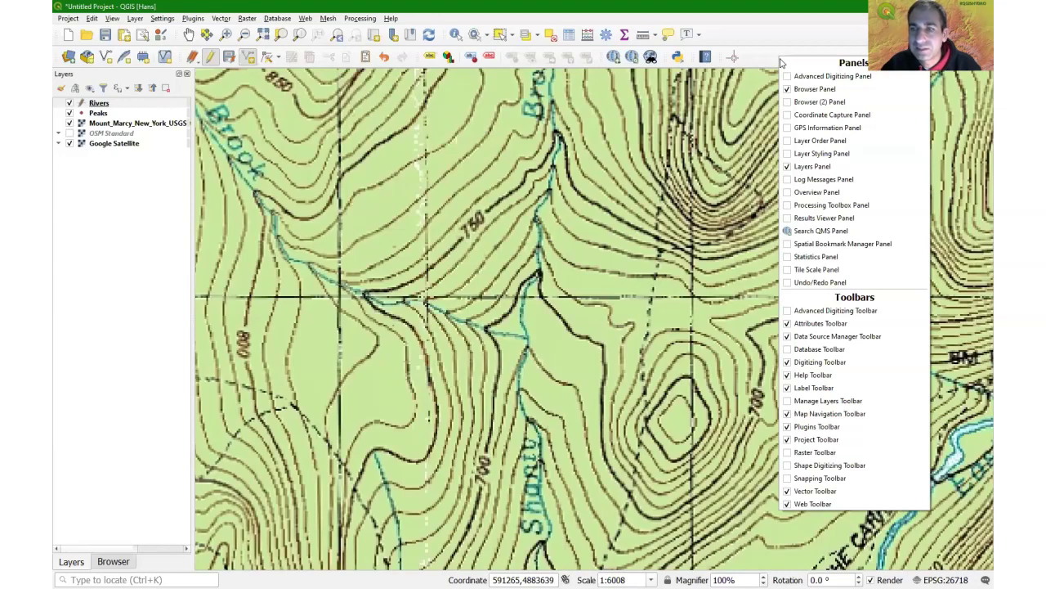
left_click(788, 480)
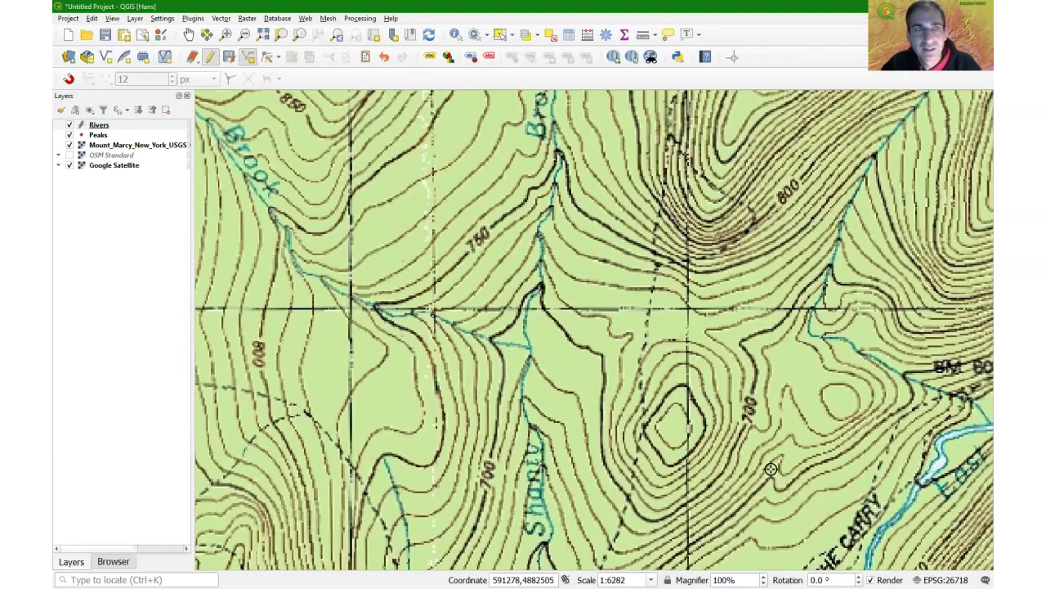
left_click(69, 79)
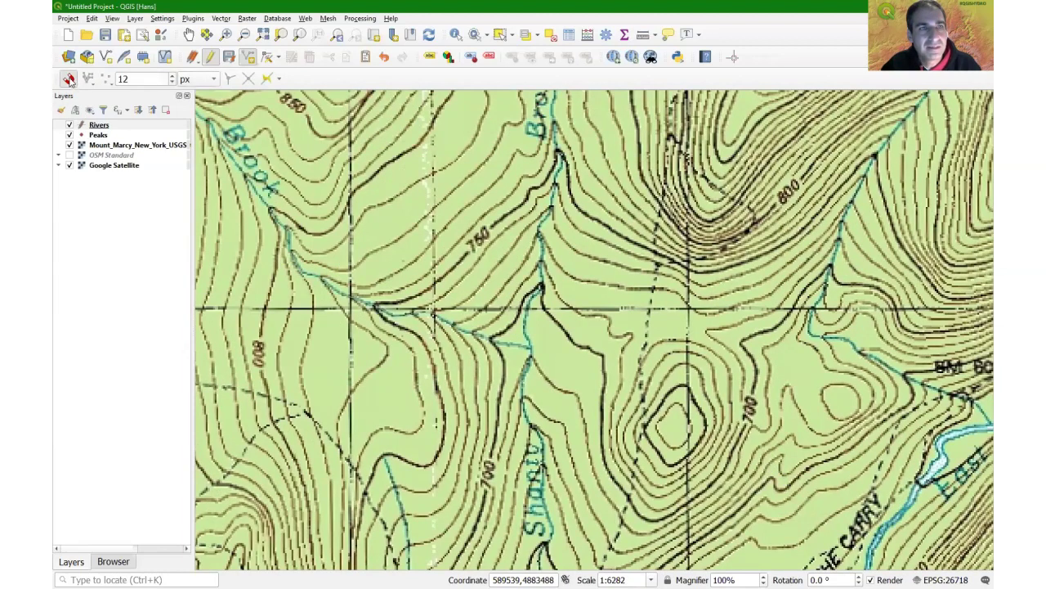
left_click(214, 80)
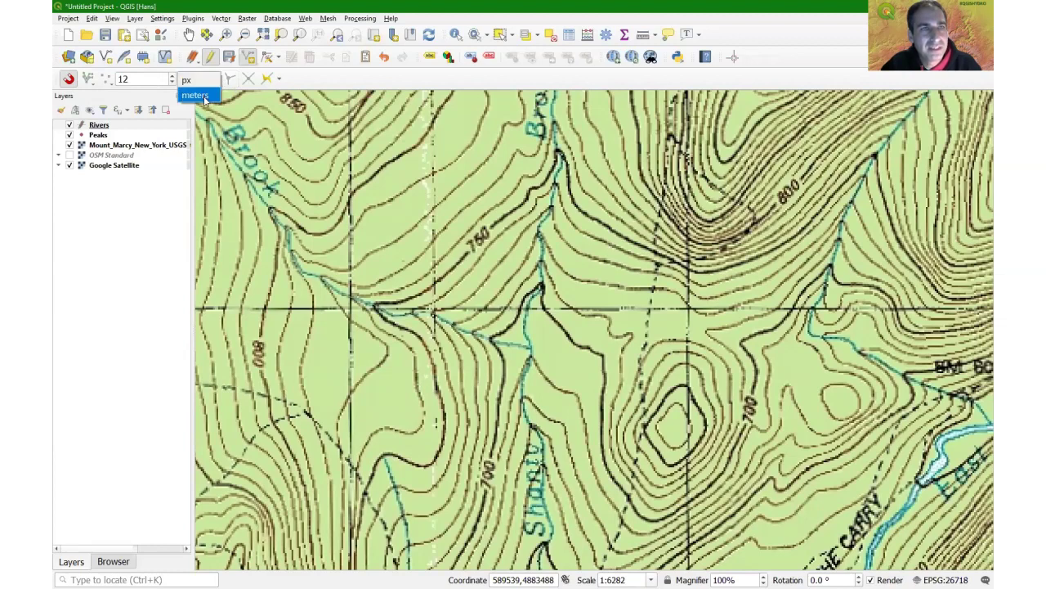
left_click(203, 96)
double_click(129, 78)
type("15")
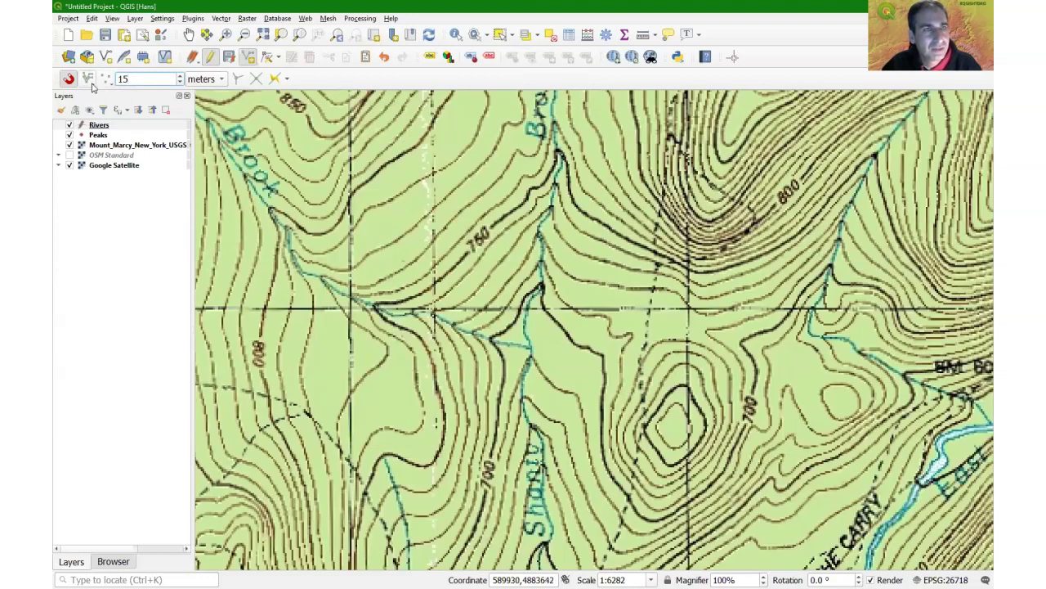
left_click(93, 85)
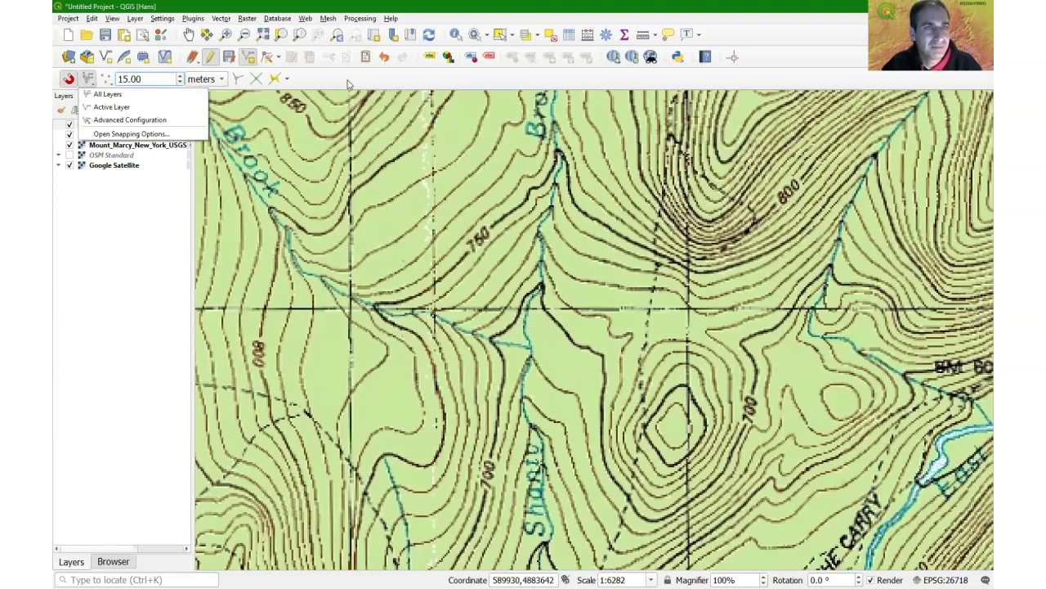
left_click(121, 96)
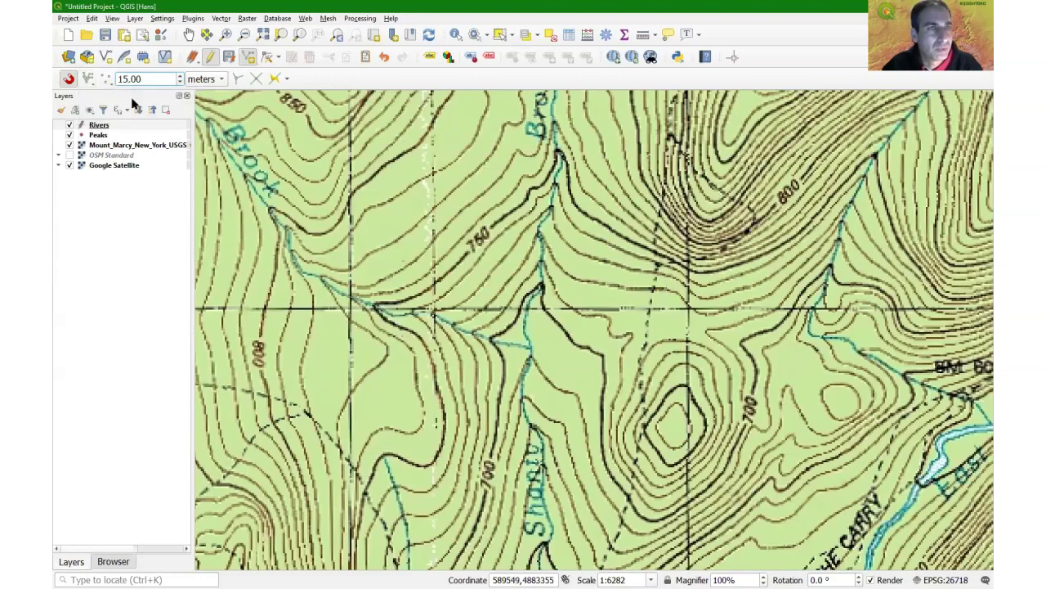
left_click(107, 80)
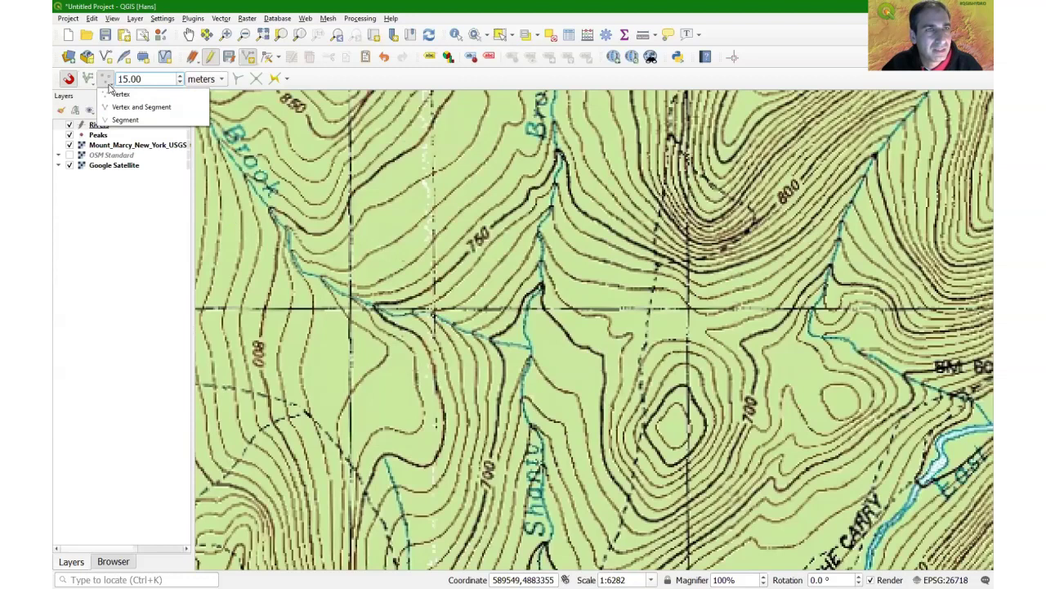
left_click(128, 99)
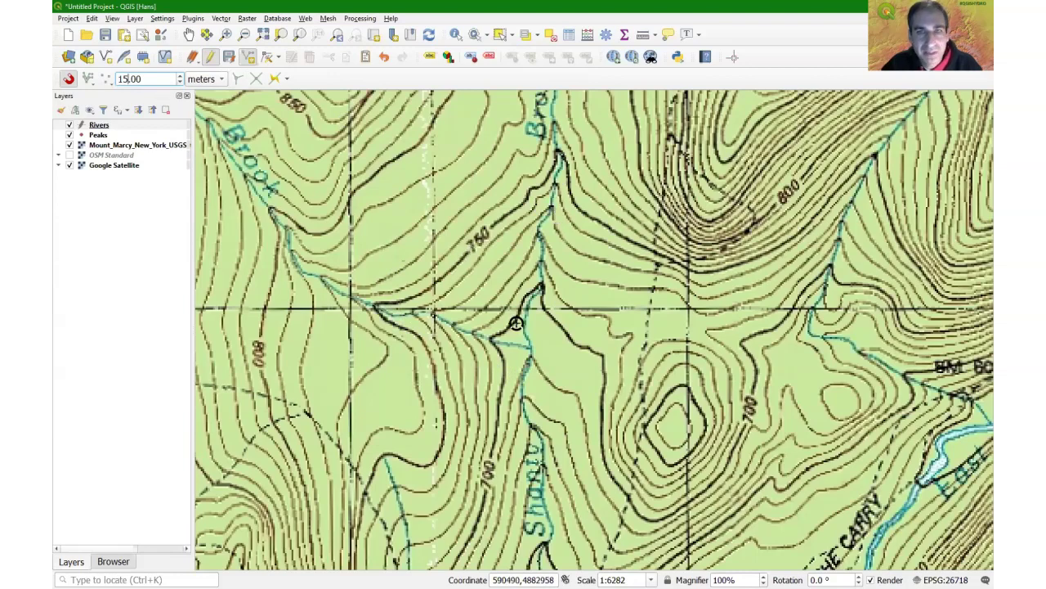
- Trace a new Rivers line along the blue stream through the junction
scroll(531, 364, "up", 2)
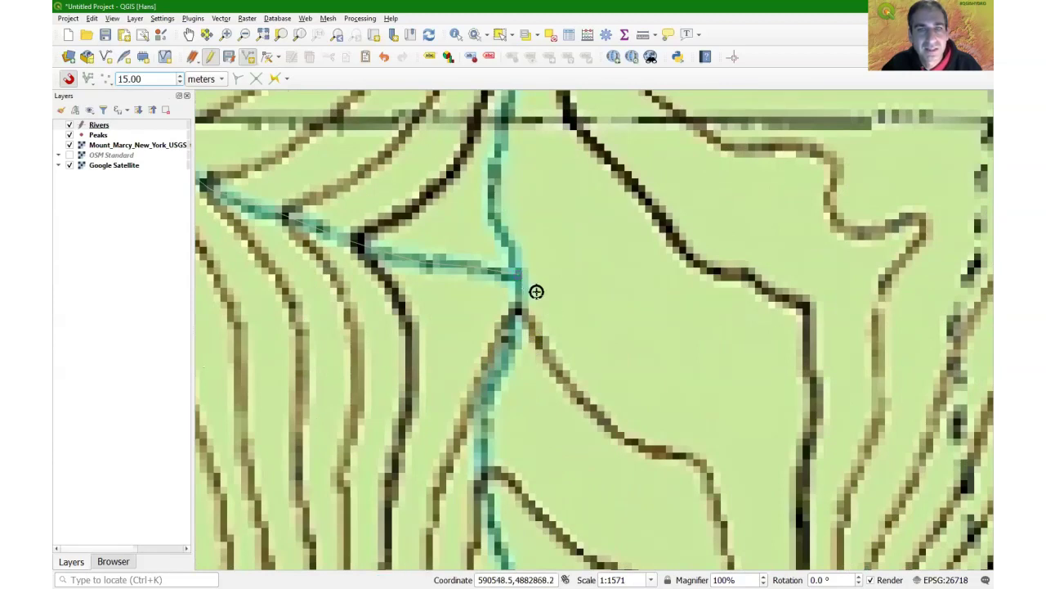
scroll(537, 292, "down", 2)
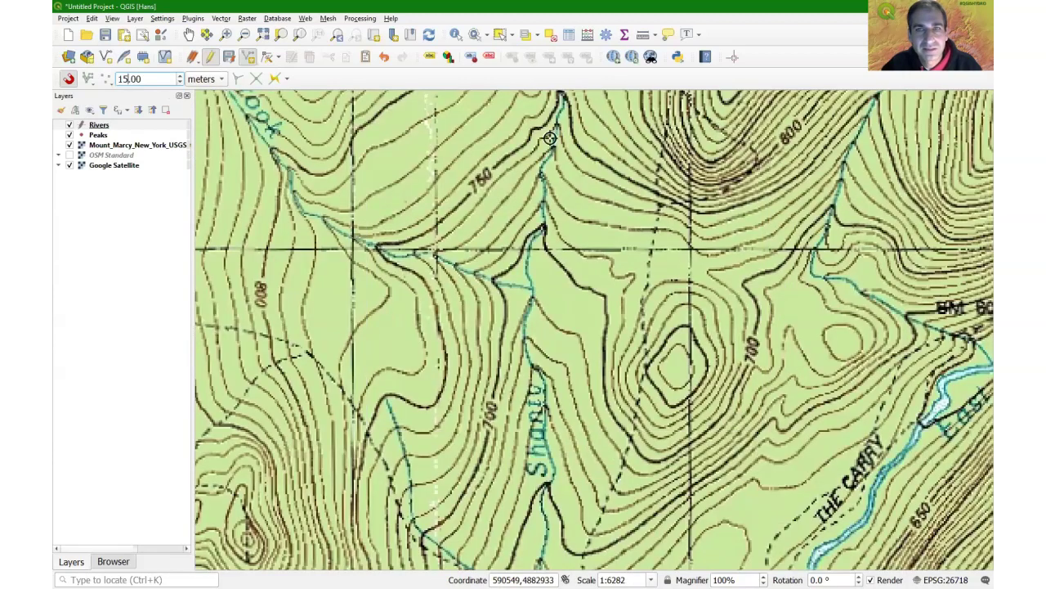
scroll(549, 138, "down", 1)
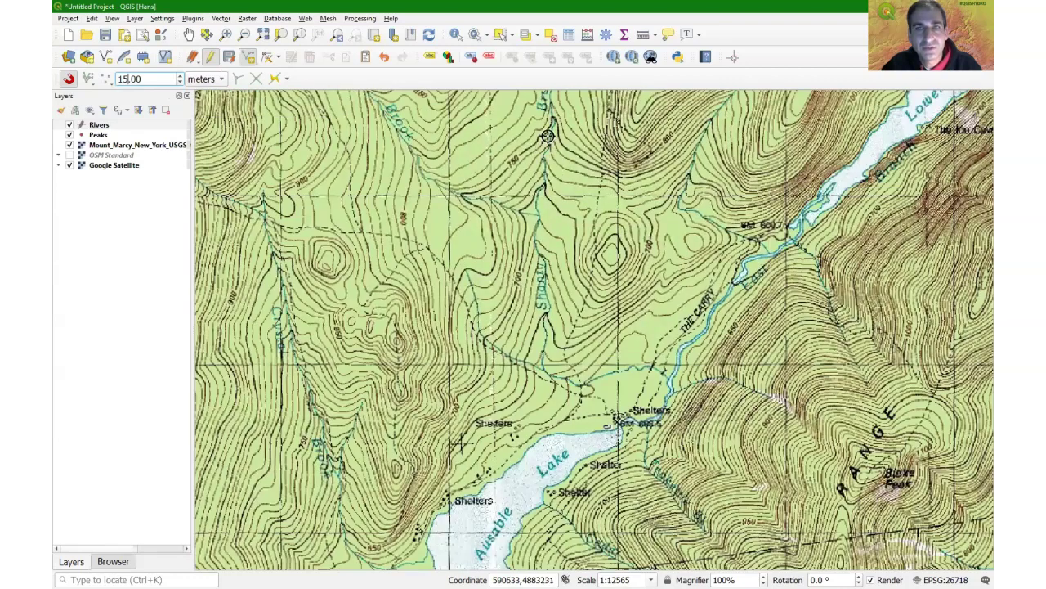
scroll(548, 135, "up", 1)
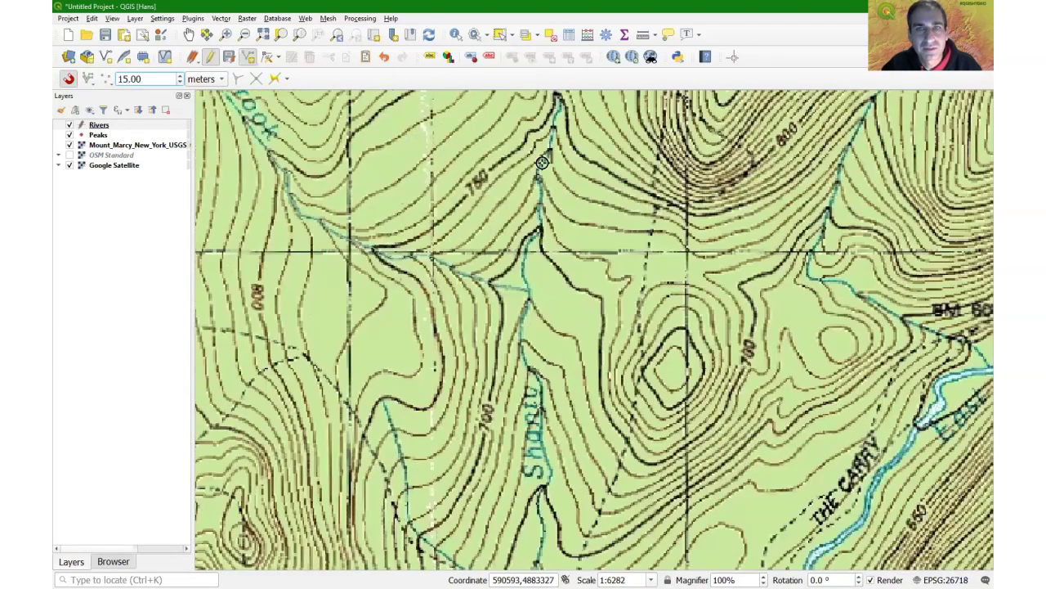
scroll(542, 163, "up", 2)
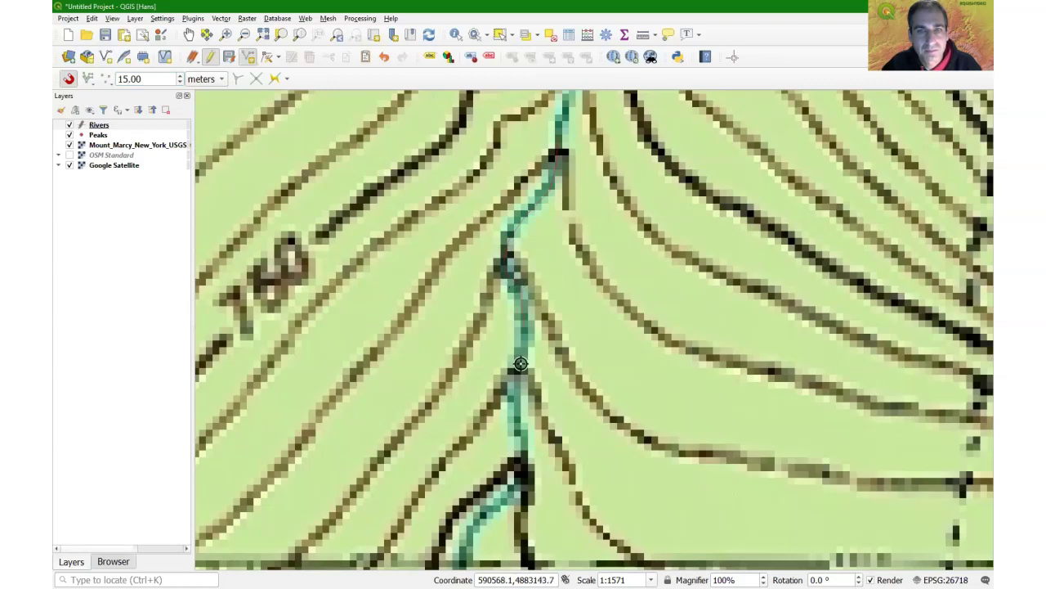
left_click_drag(514, 433, 515, 215)
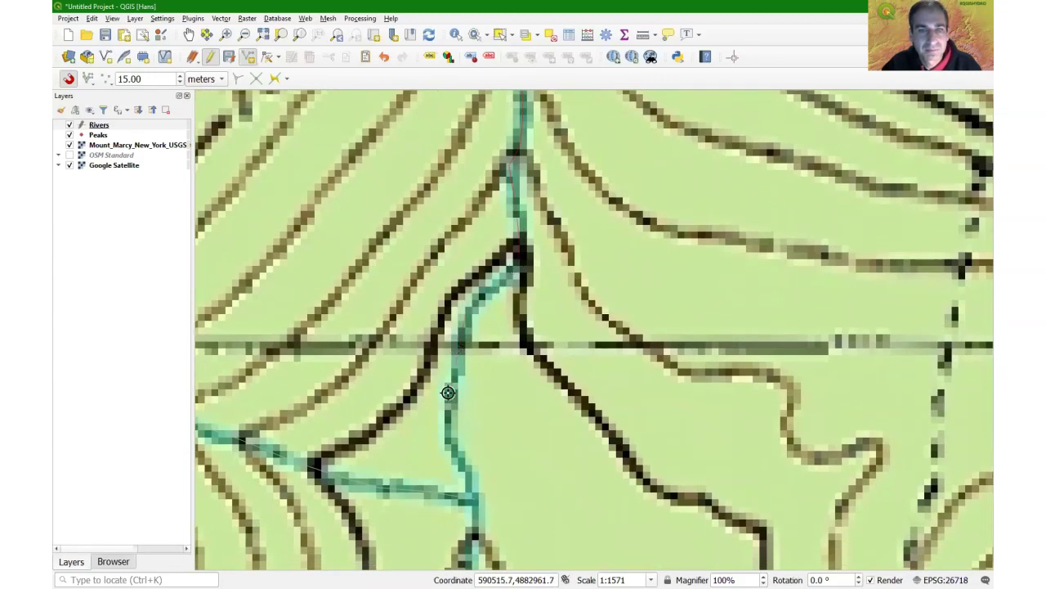
left_click_drag(467, 479, 448, 240)
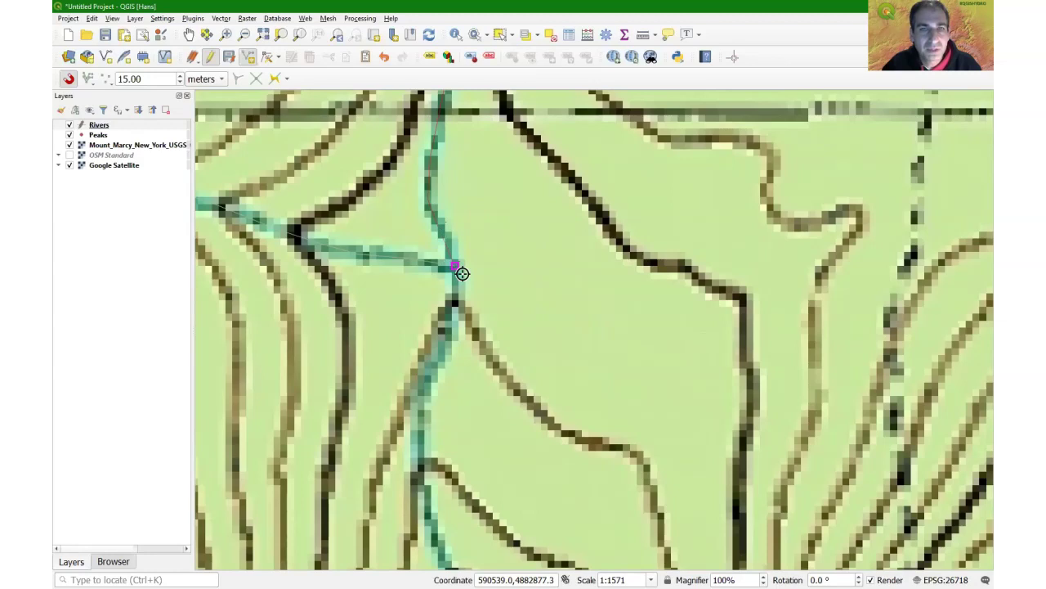
scroll(462, 273, "up", 2)
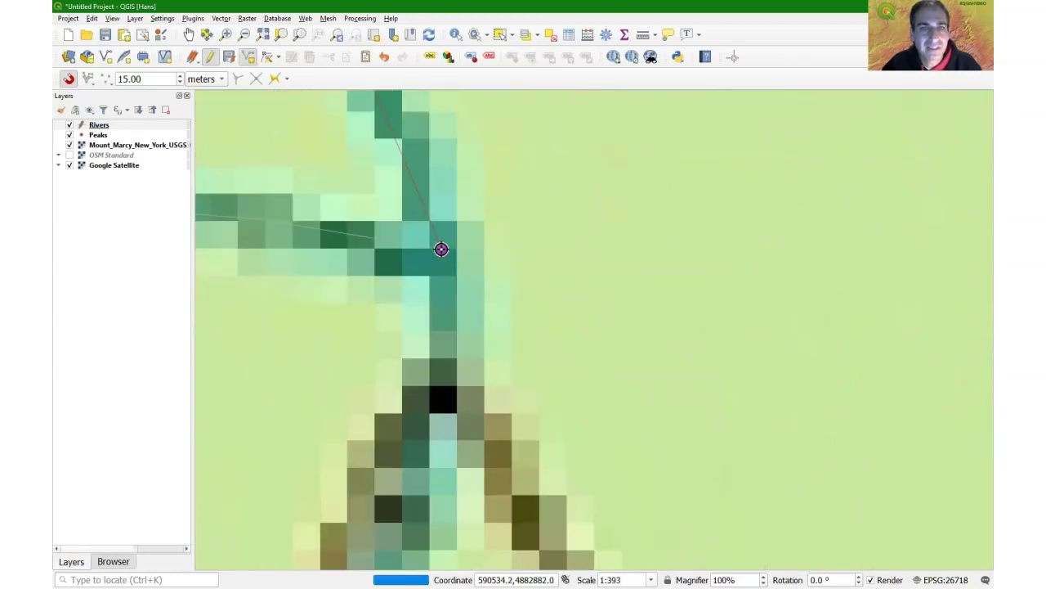
scroll(442, 249, "down", 2)
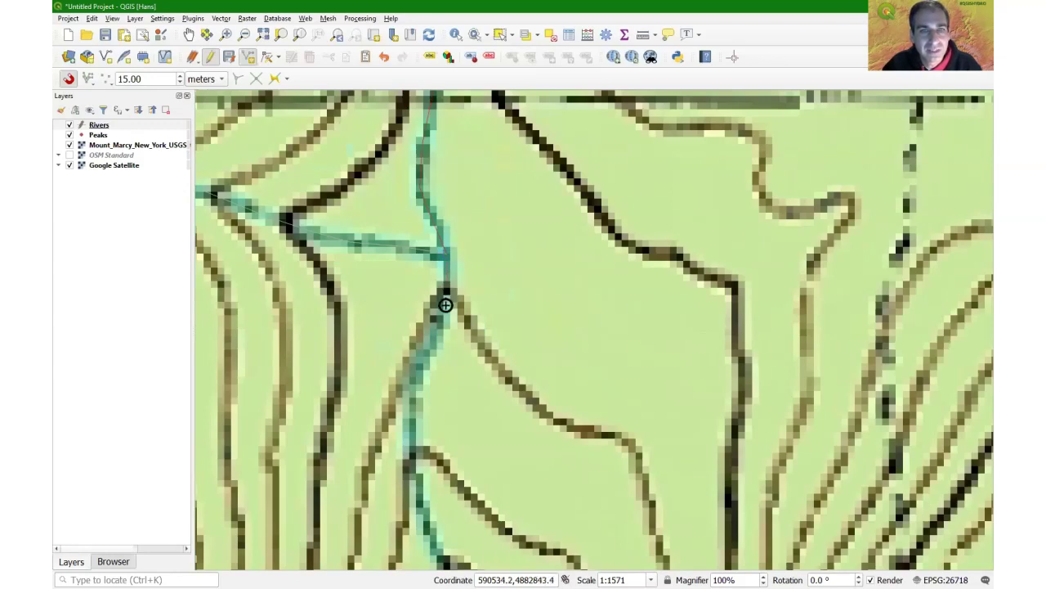
scroll(431, 326, "down", 1)
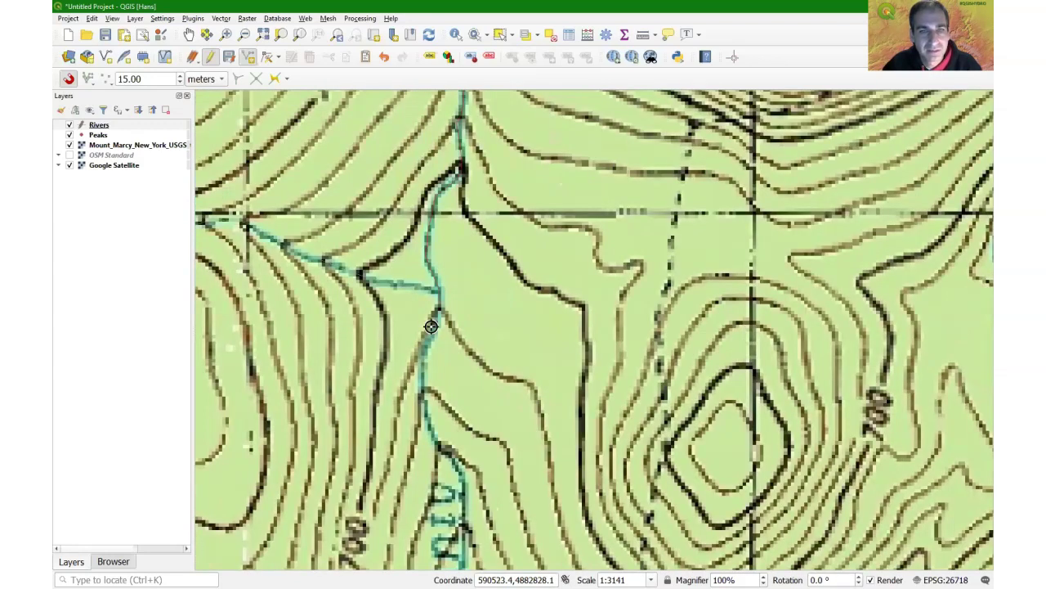
scroll(429, 355, "down", 1)
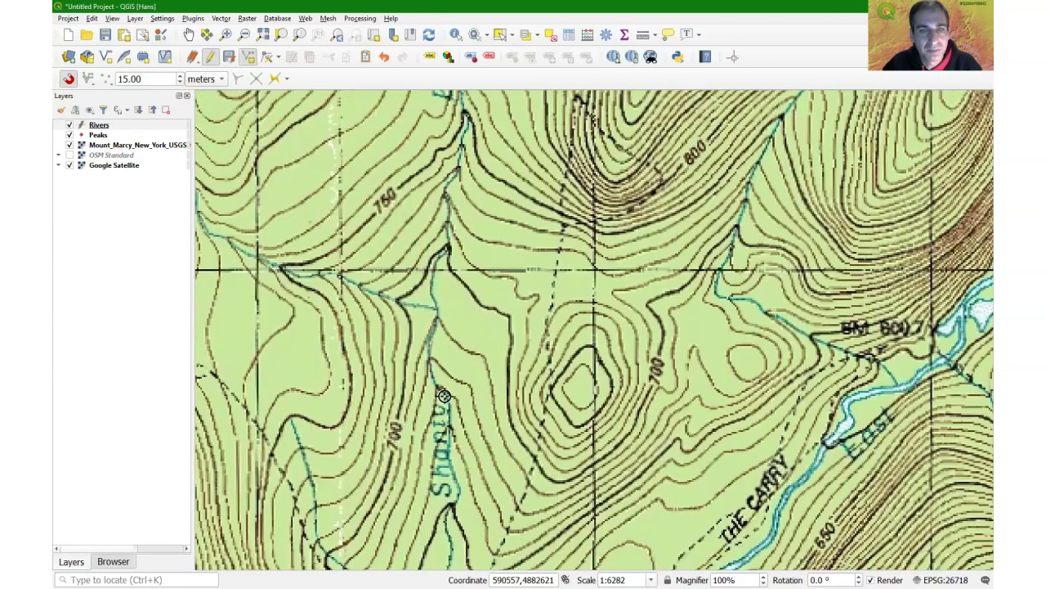
- Finish the stream line and enter 'Brook' as its Name attribute
right_click(448, 452)
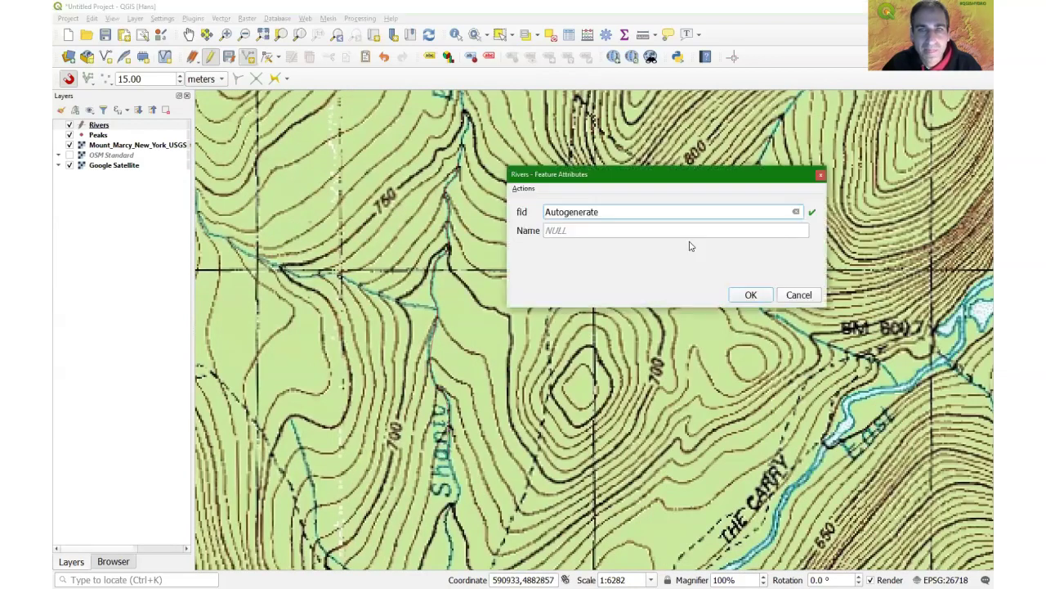
left_click(590, 232)
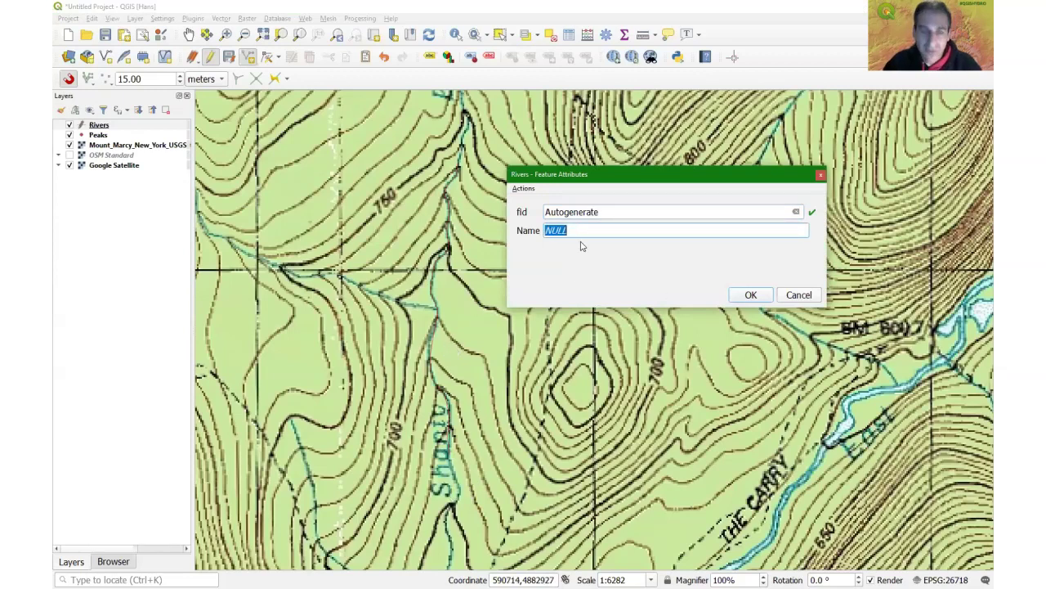
type("Brook")
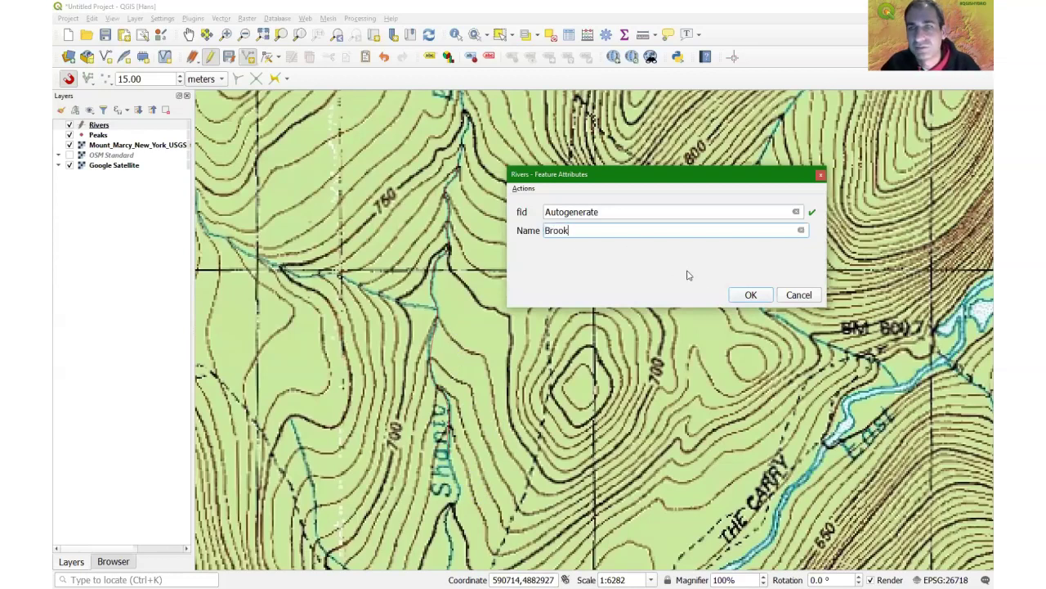
left_click(759, 299)
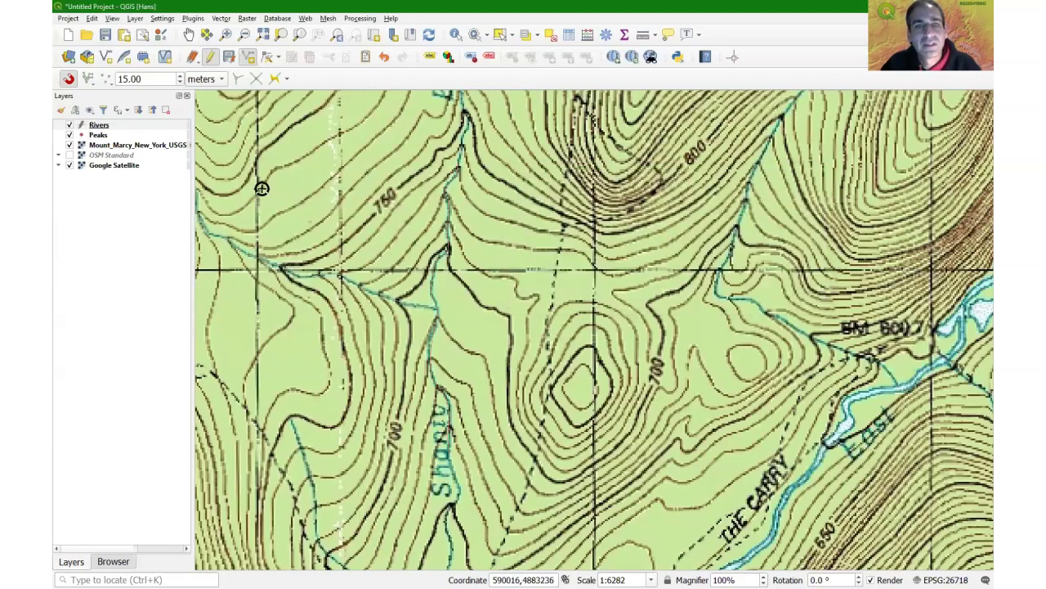
scroll(363, 269, "down", 1)
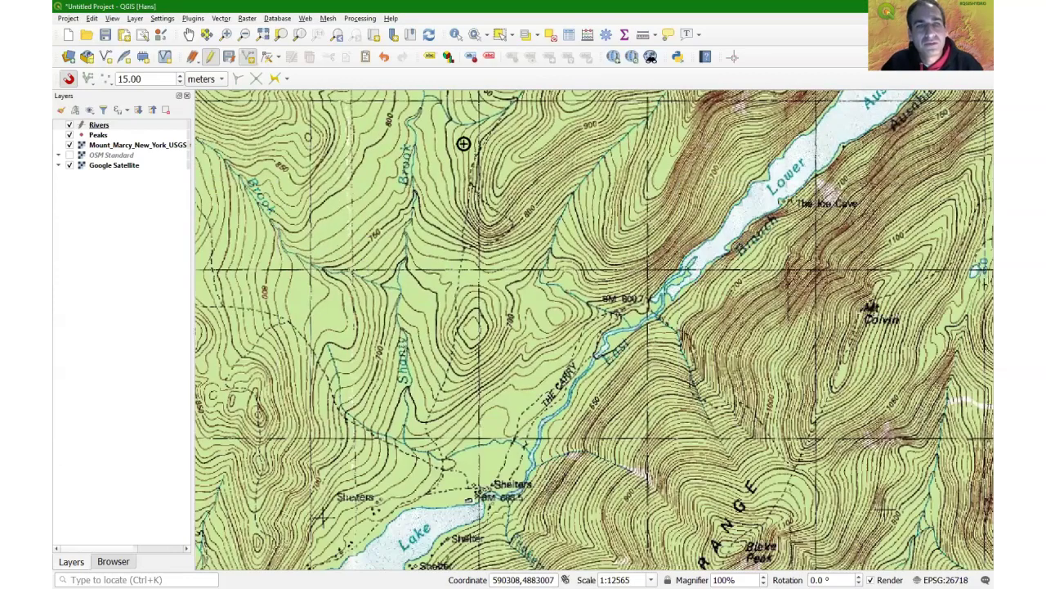
- Stop editing with the Rivers changes saved, then select the new brook line
left_click(211, 60)
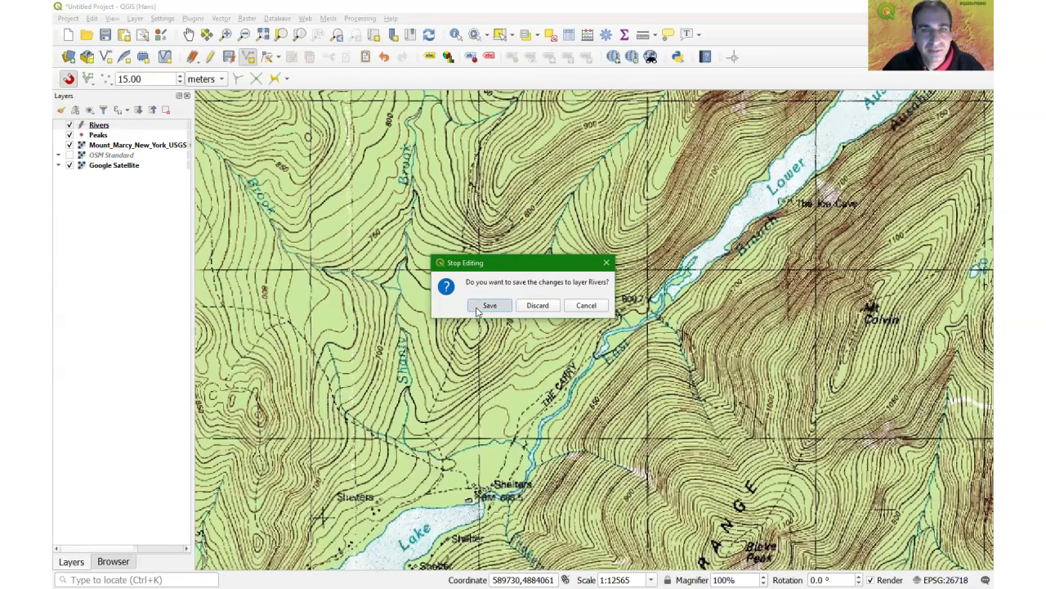
left_click(480, 308)
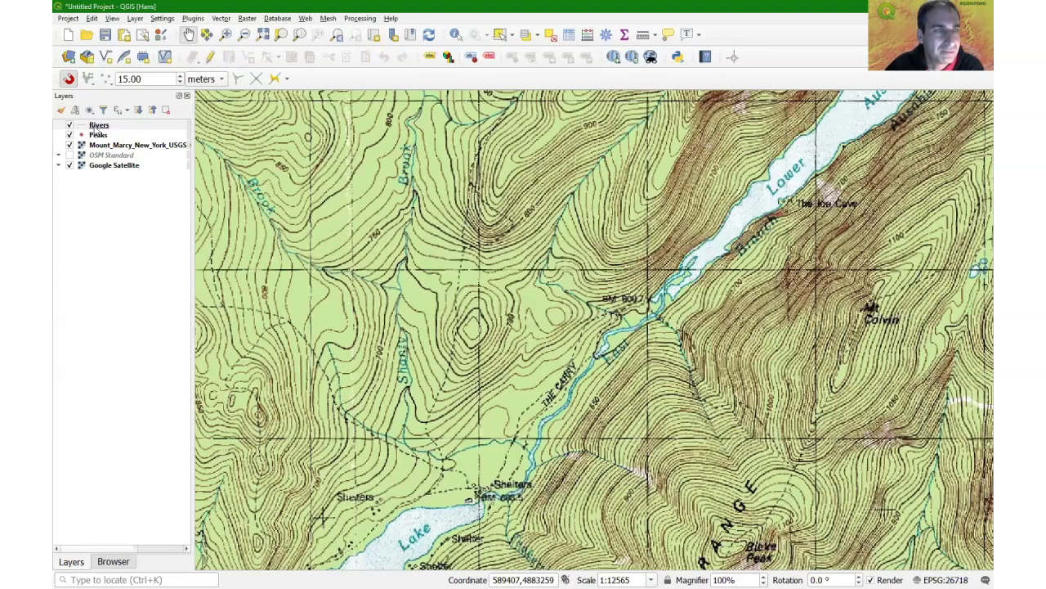
right_click(96, 124)
left_click(131, 219)
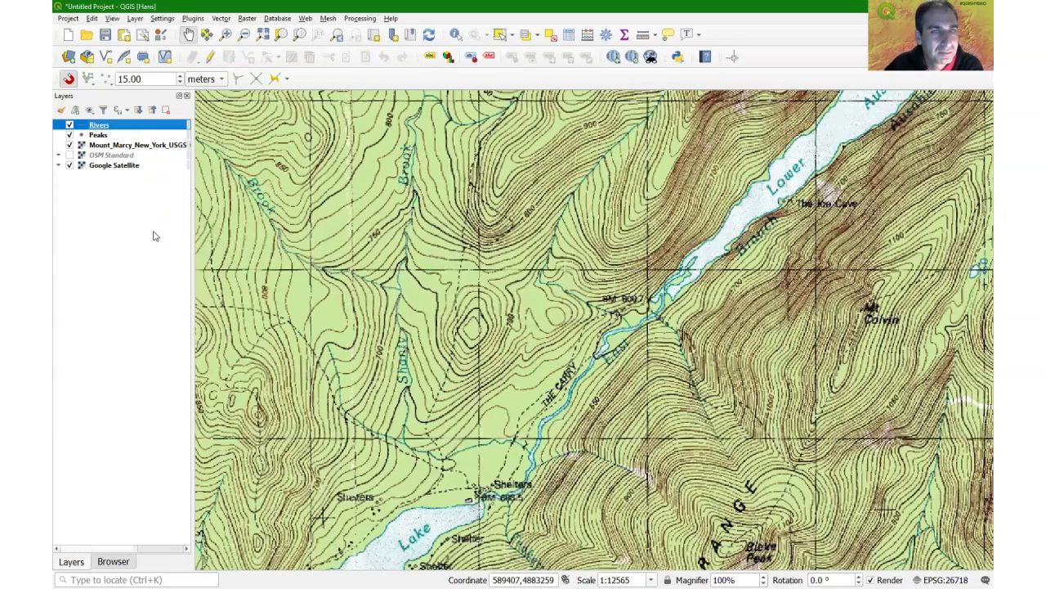
left_click(448, 258)
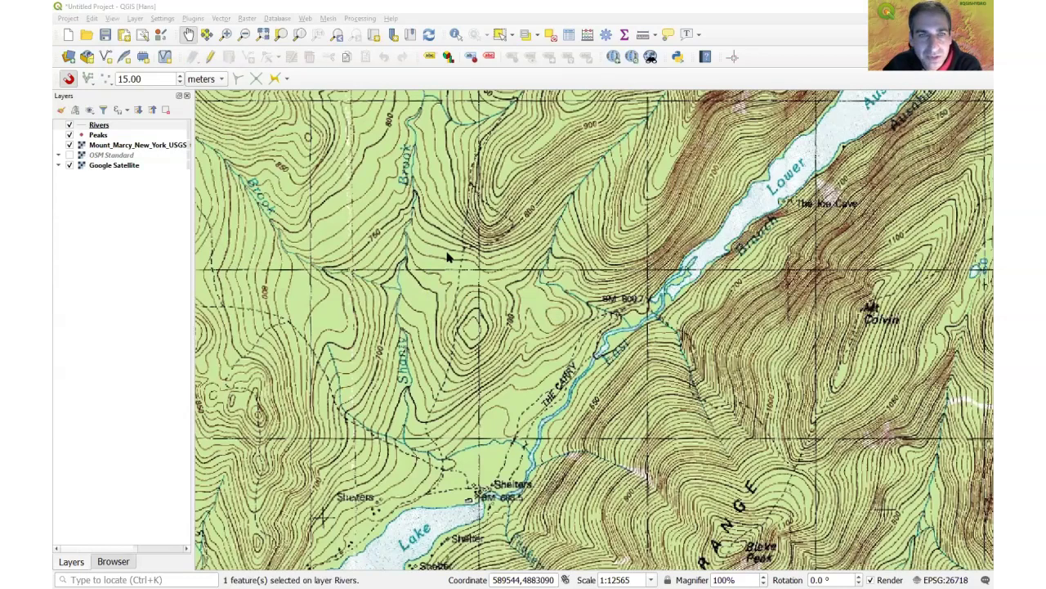
scroll(339, 283, "up", 1)
scroll(420, 272, "up", 1)
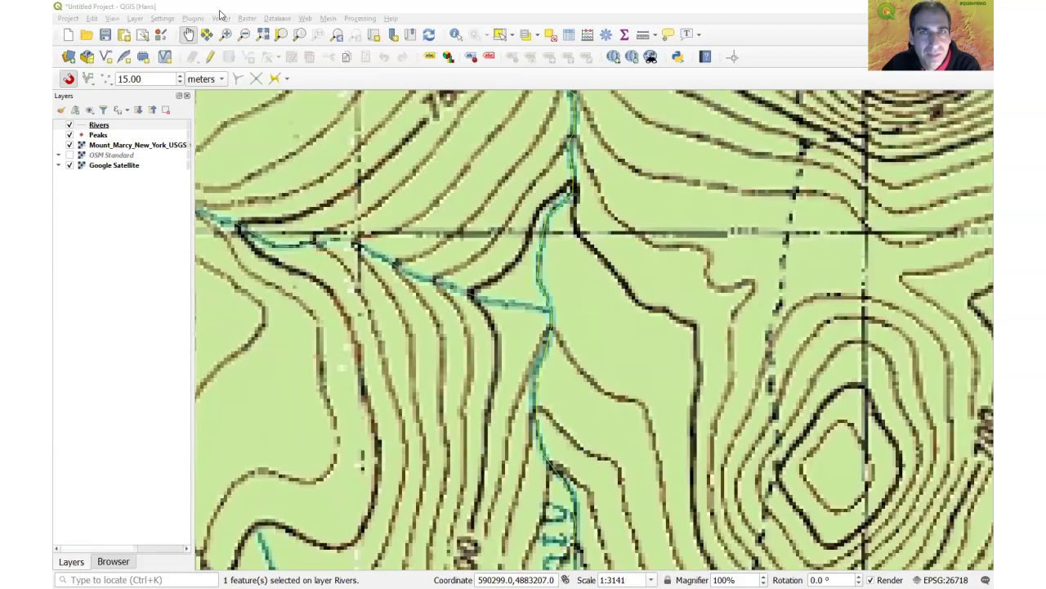
- Clear the selection and open Vector > Geoprocessing Tools > Dissolve
left_click(551, 35)
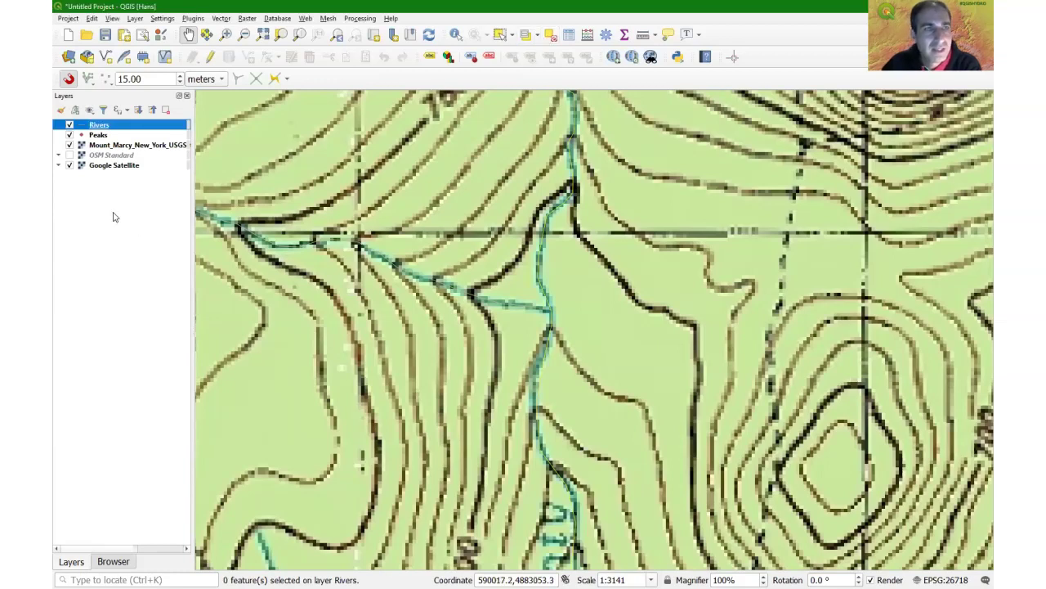
left_click(220, 18)
mouse_move(255, 46)
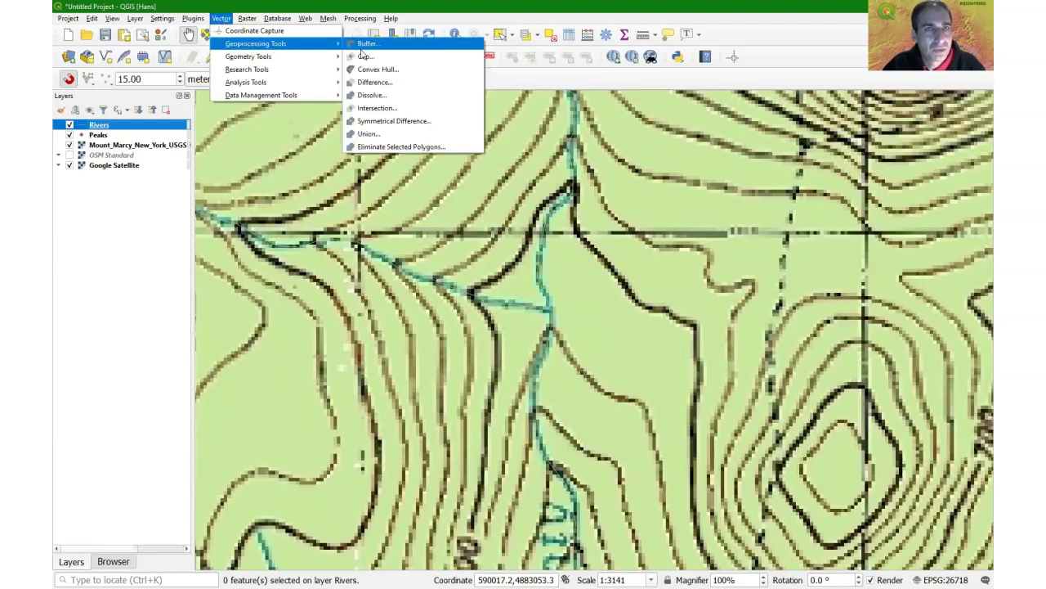
left_click(378, 96)
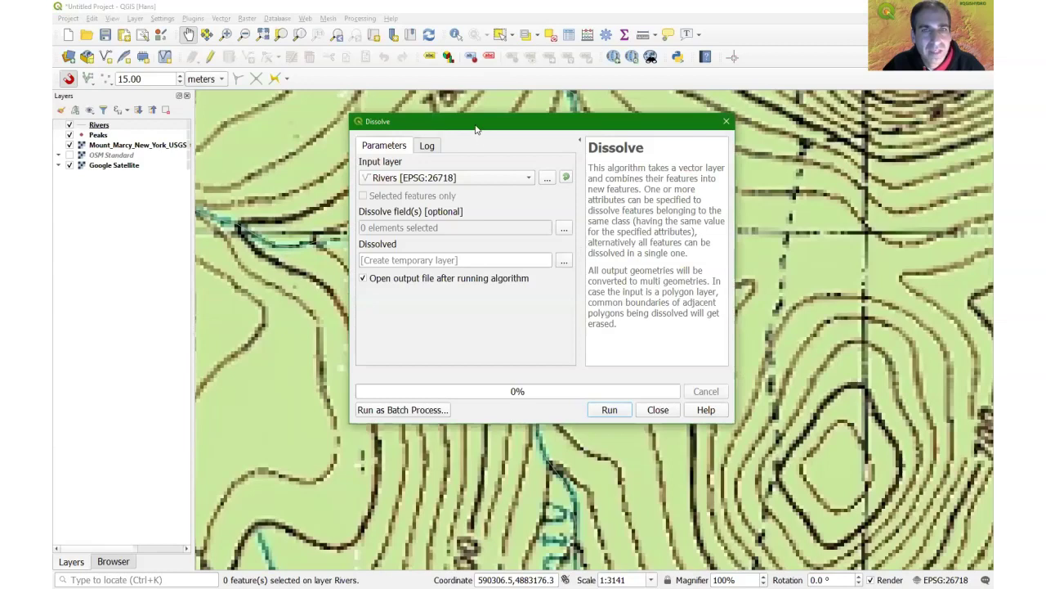
left_click_drag(476, 129, 577, 258)
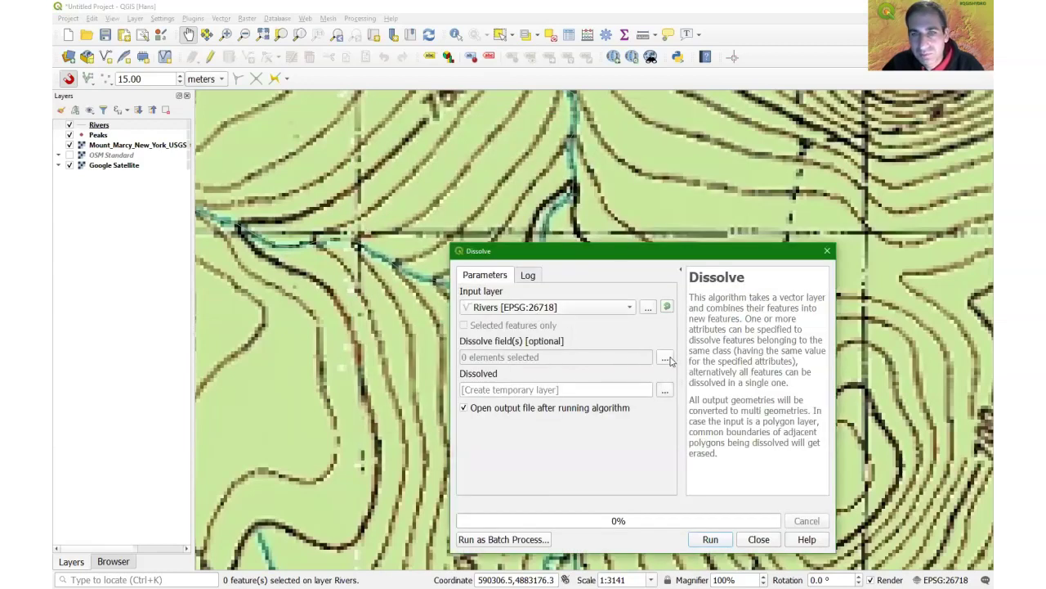
- Set Name as the dissolve field and bring up the output storage choices
left_click(667, 359)
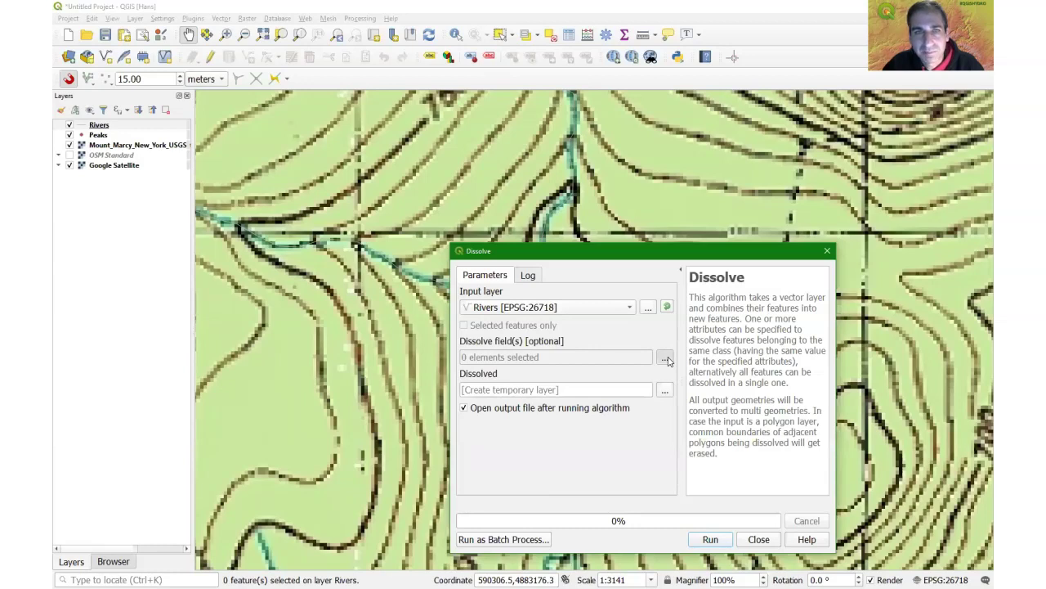
left_click(427, 223)
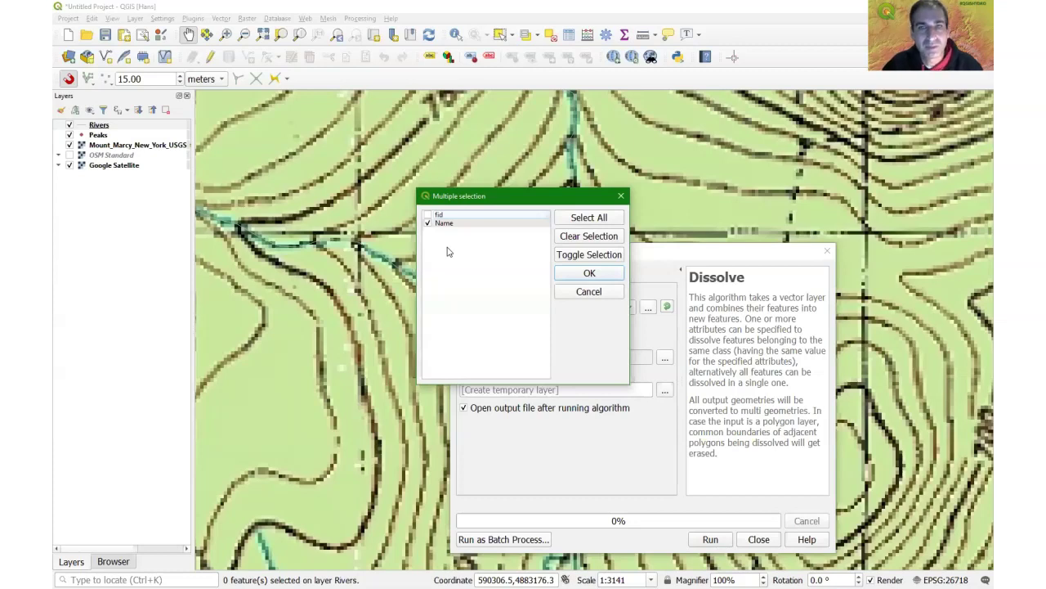
left_click(589, 273)
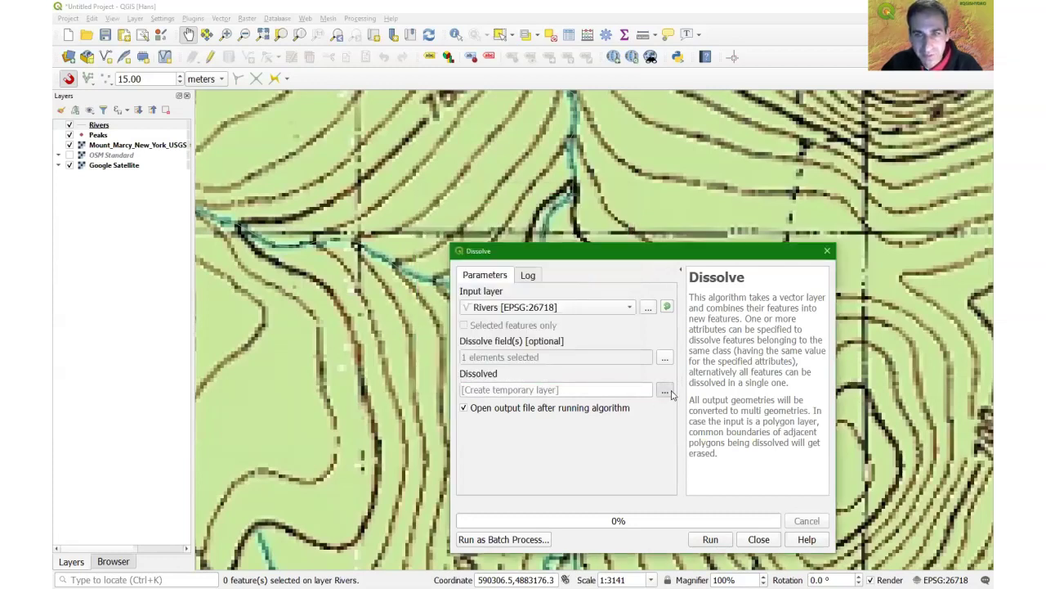
left_click(666, 391)
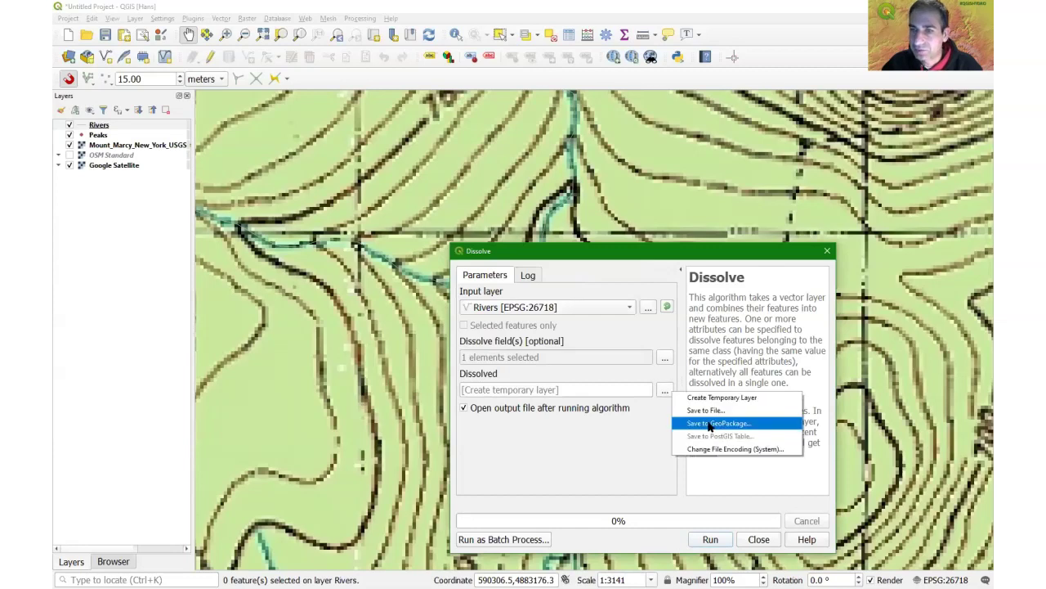
- Save the output as layer 'Rivers_dissolved' in Z:\webinar\Chapter_1\mount_marcy.gpkg
left_click(710, 425)
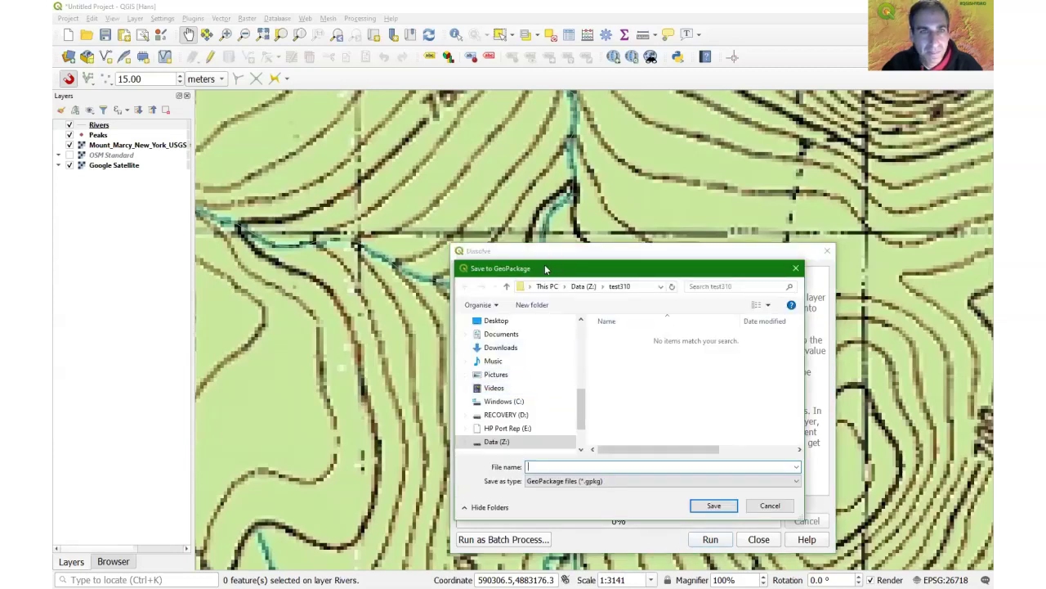
left_click_drag(546, 269, 289, 165)
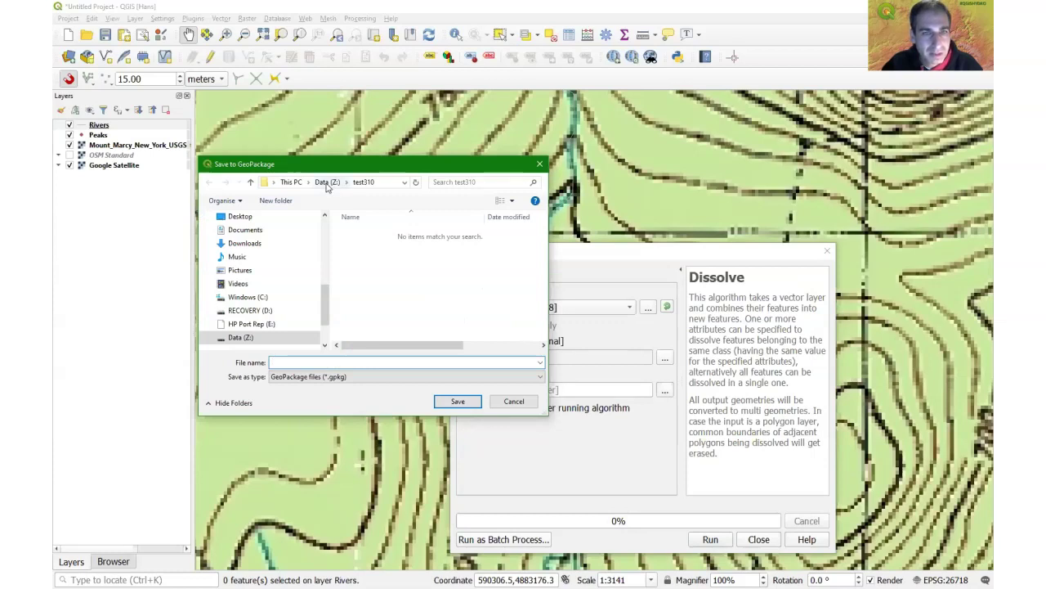
left_click(327, 185)
double_click(385, 310)
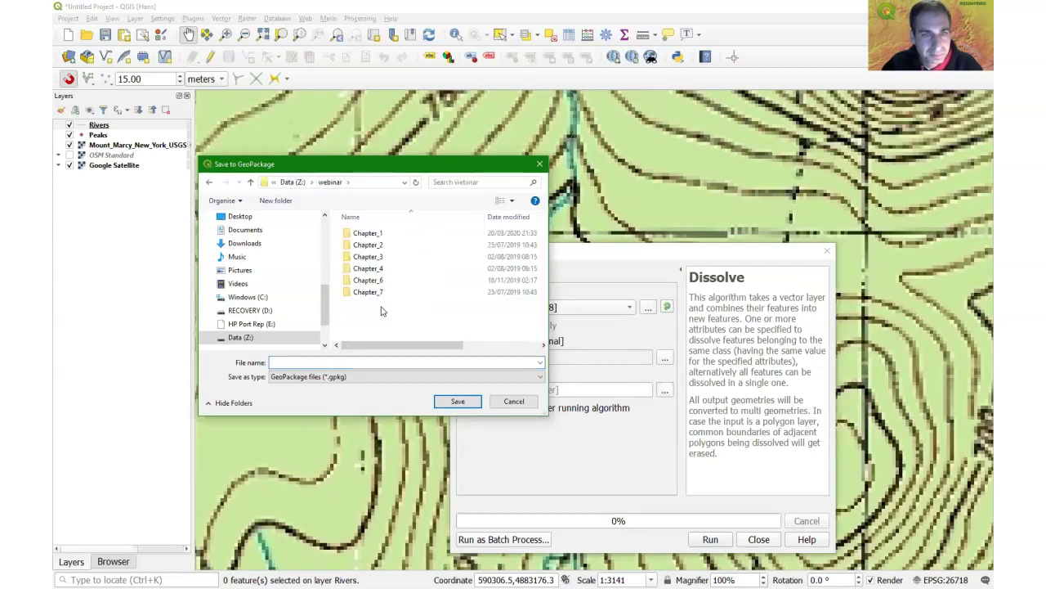
double_click(368, 233)
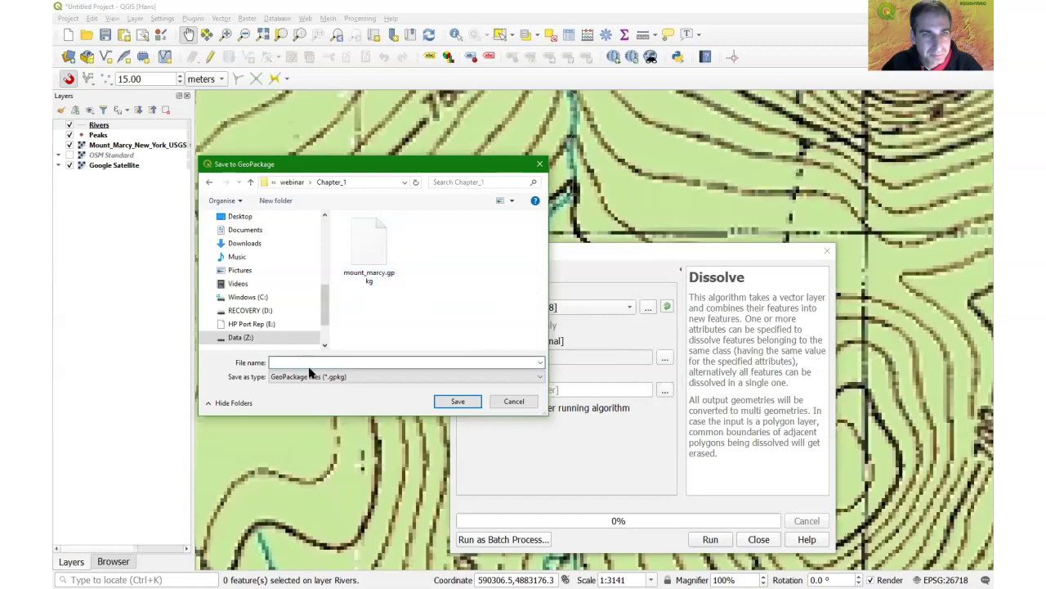
left_click(388, 237)
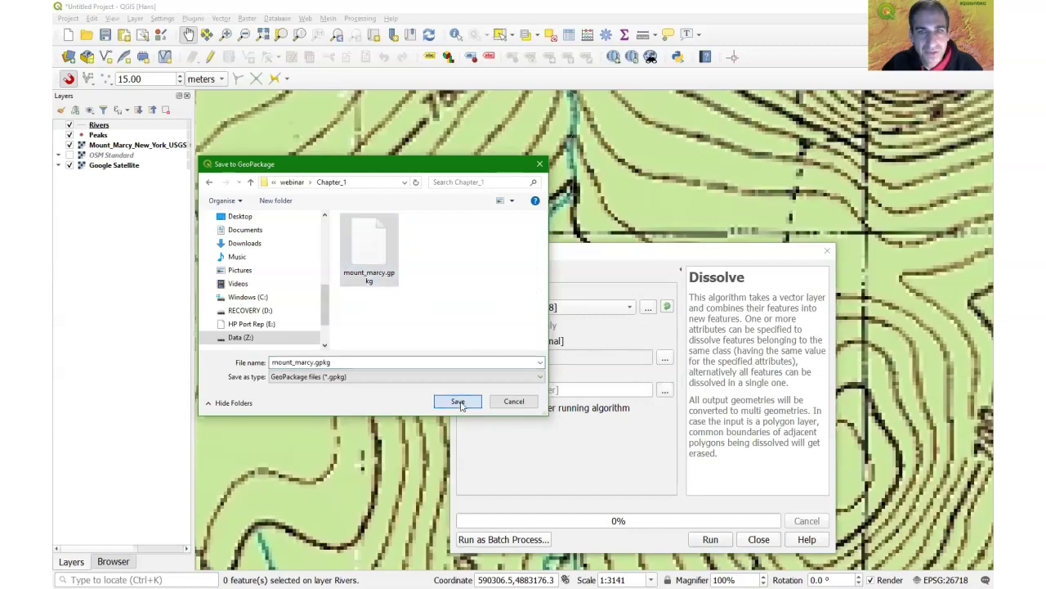
left_click(458, 401)
type("Rivers_")
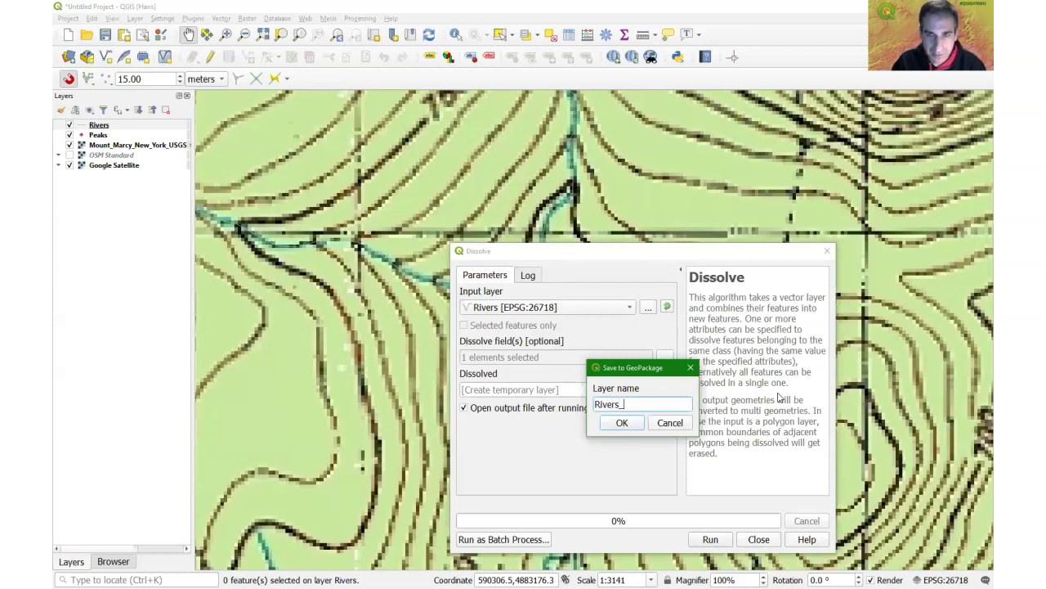
type("dissolved")
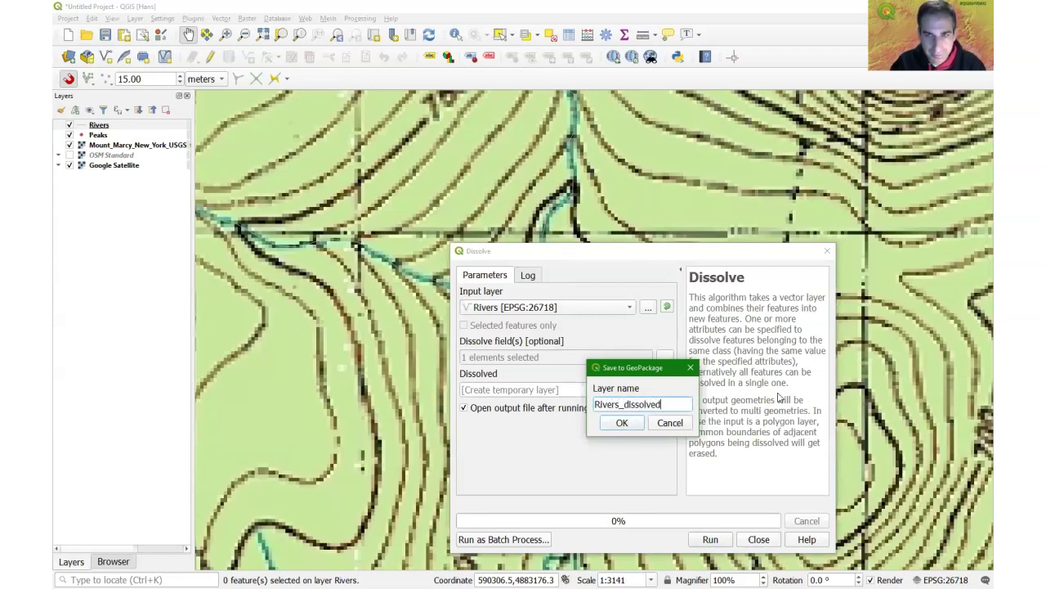
left_click(620, 422)
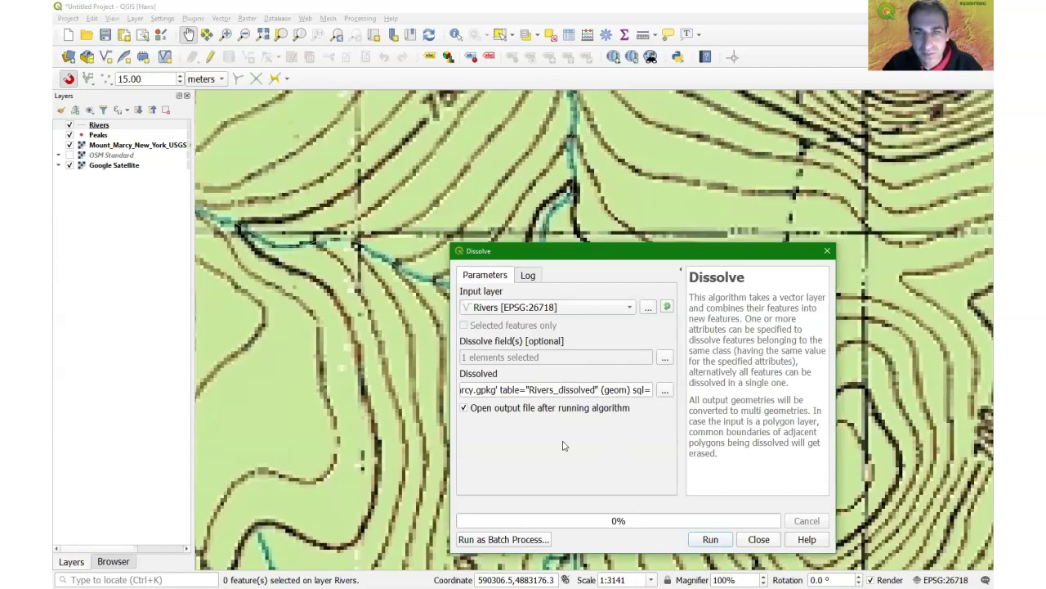
- Run Dissolve, then open the Rivers dissolved attribute table and clear its selection
left_click(712, 539)
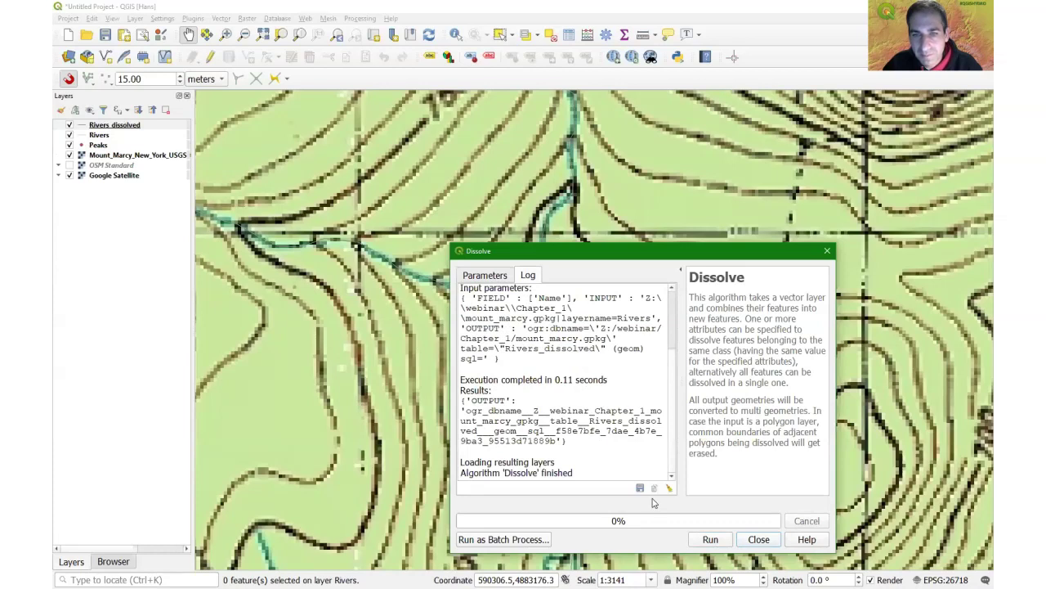
left_click(759, 540)
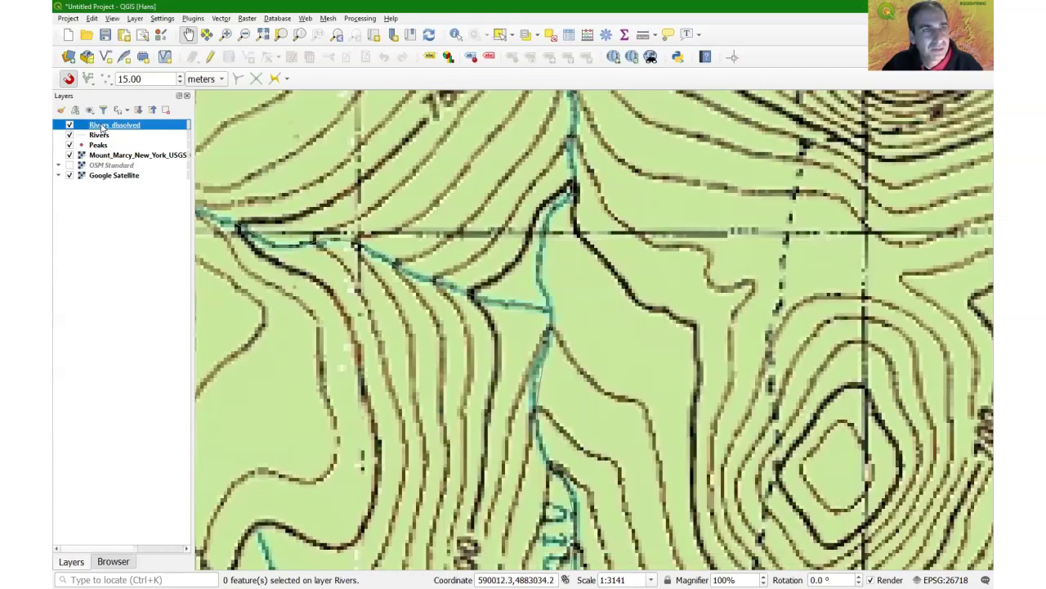
right_click(103, 127)
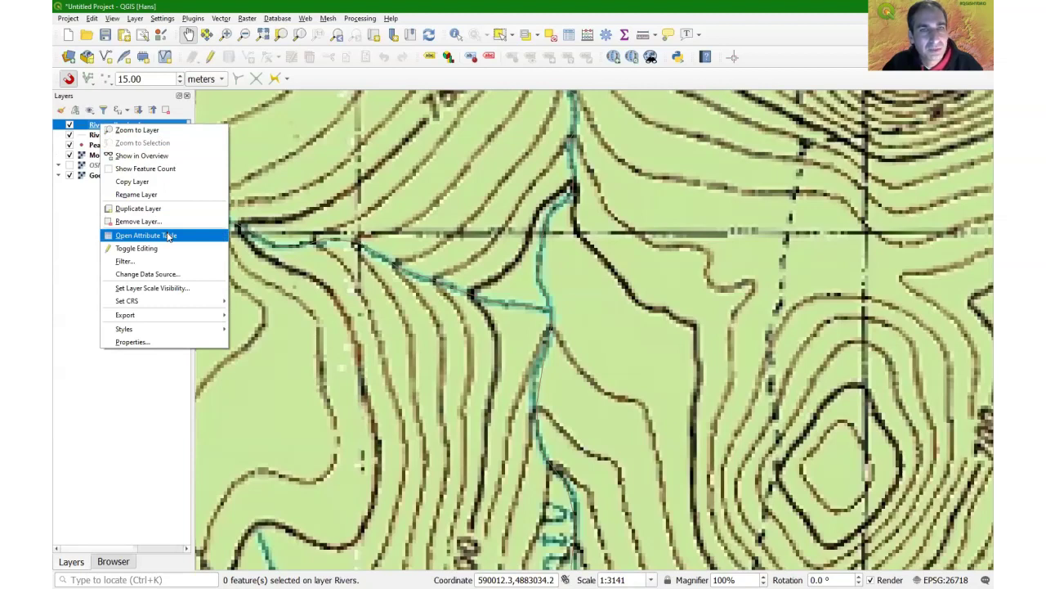
left_click(168, 235)
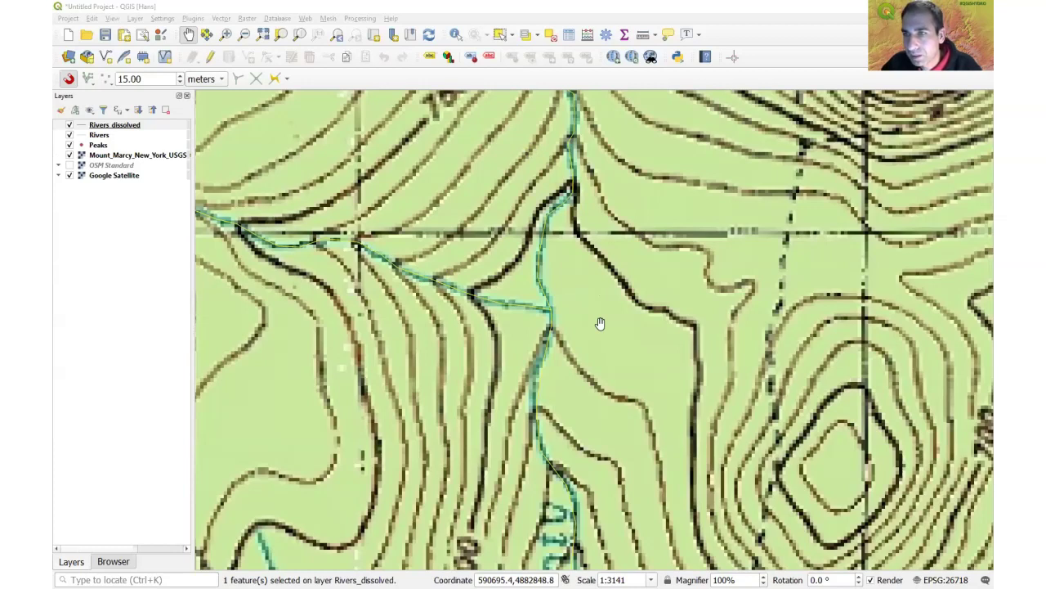
key("ctrl+alt+a")
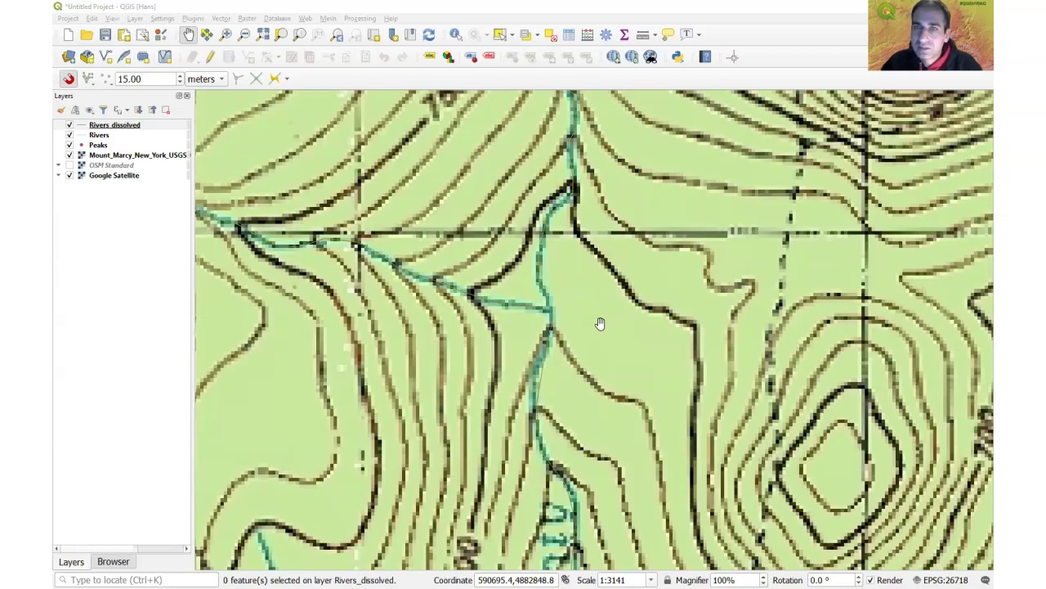
left_click(619, 306)
scroll(619, 306, "down", 2)
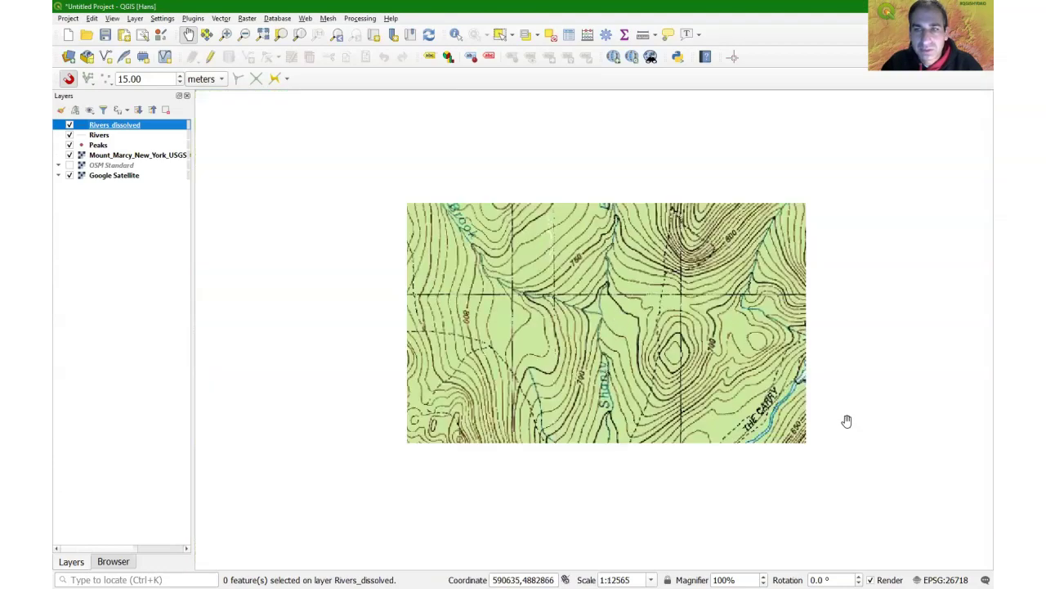
- Centre the small pond west of Elk Lake, then open Layer > Create Layer
left_click_drag(646, 467, 620, 193)
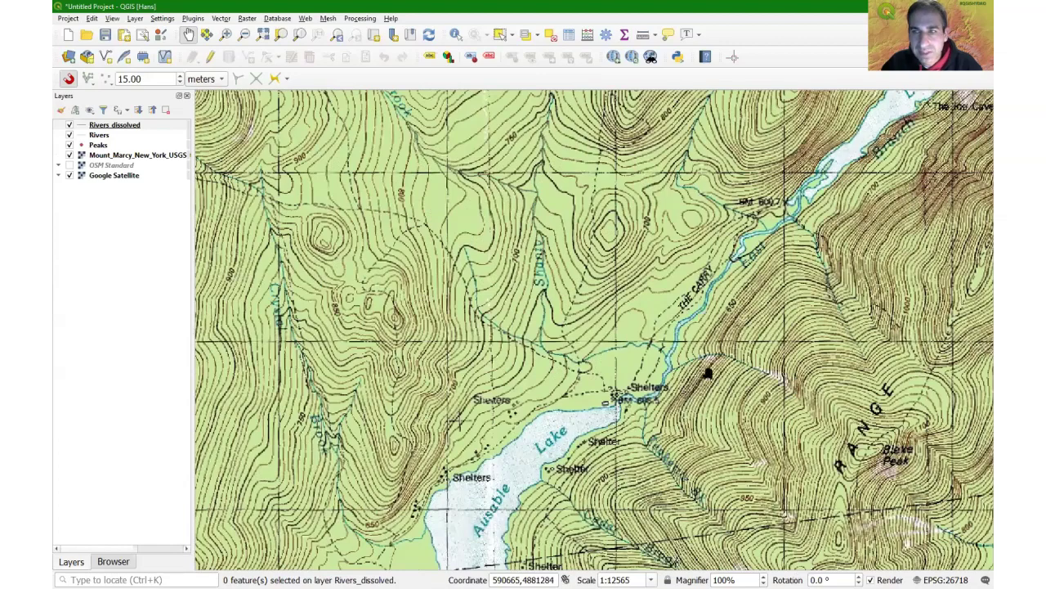
scroll(678, 396, "down", 1)
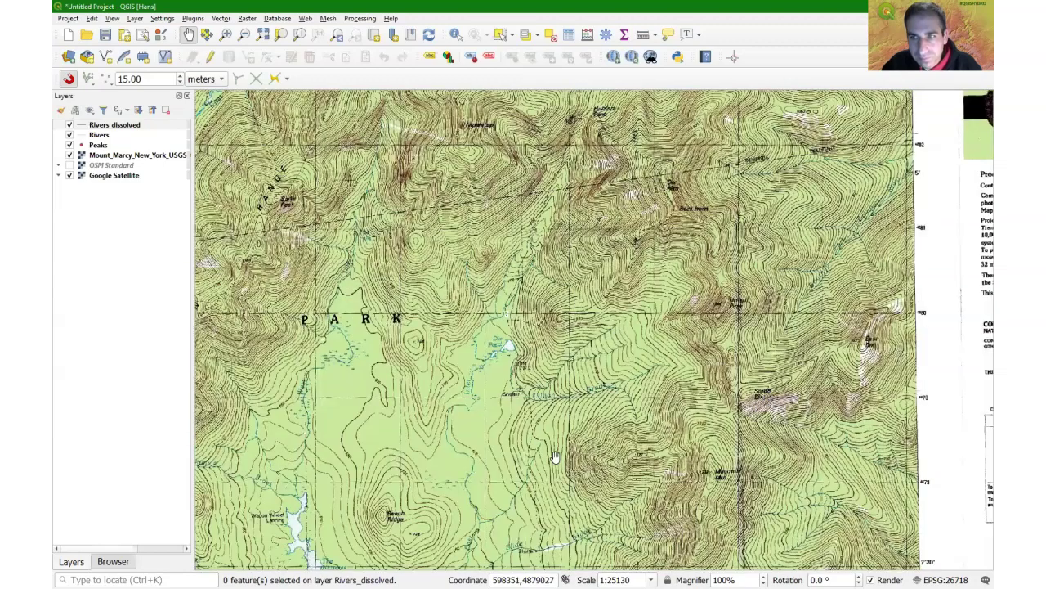
left_click_drag(555, 457, 686, 354)
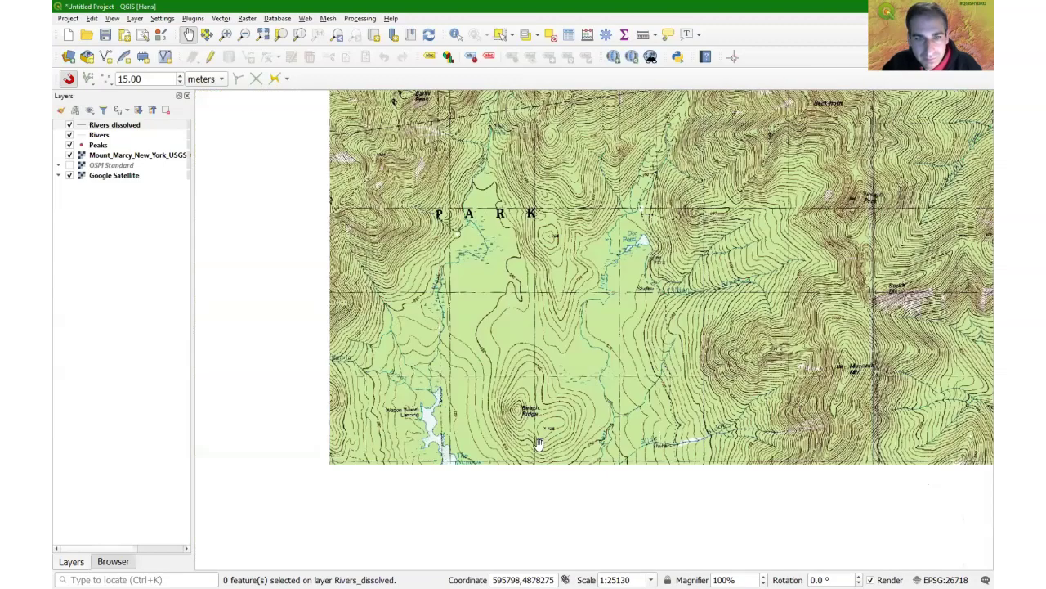
scroll(481, 367, "up", 1)
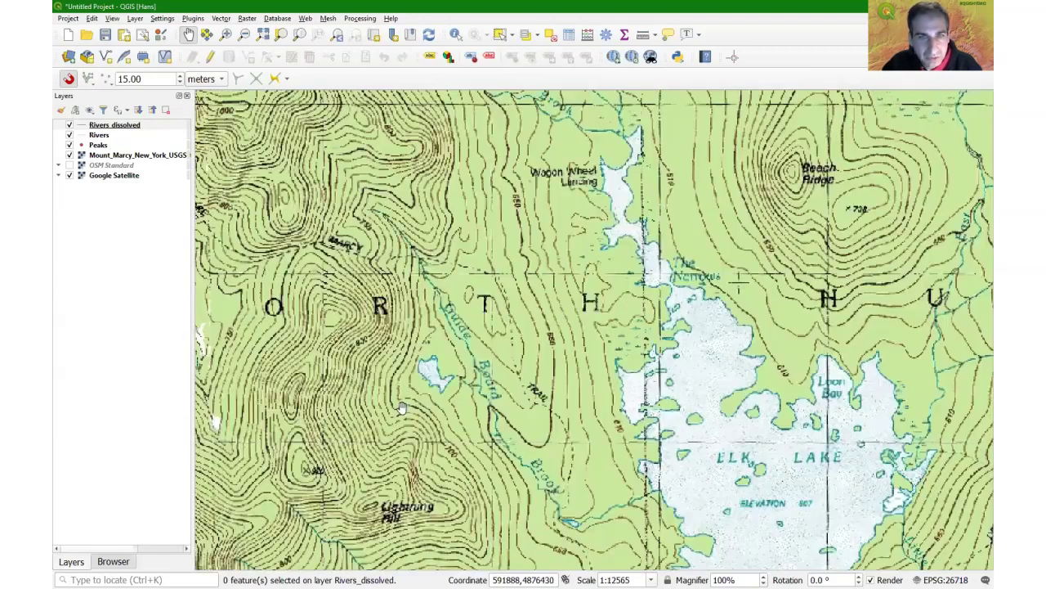
scroll(448, 380, "up", 1)
scroll(463, 368, "up", 1)
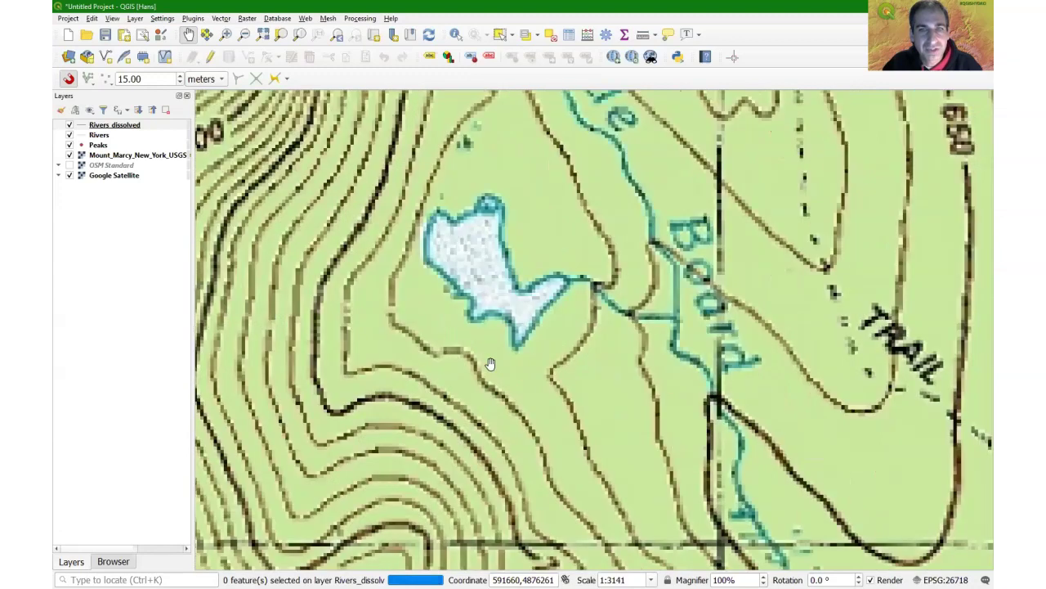
left_click_drag(452, 314, 386, 356)
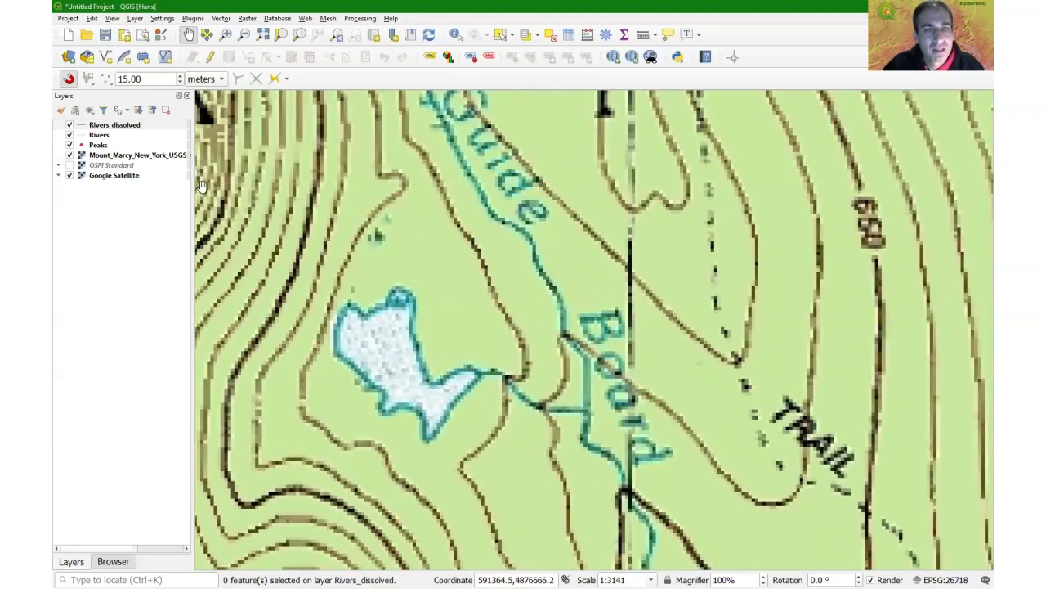
left_click(135, 19)
mouse_move(166, 45)
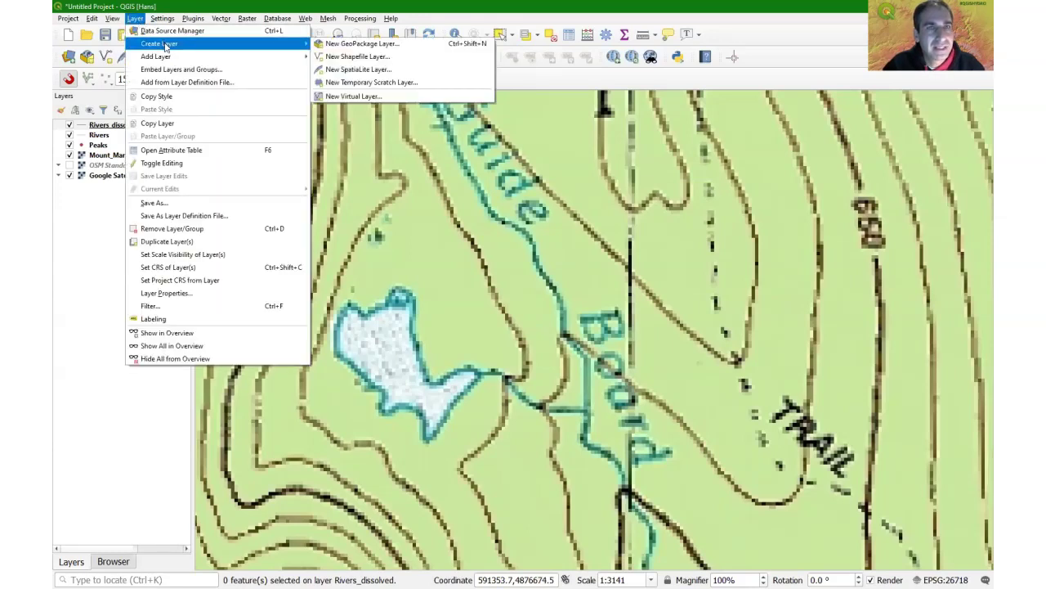
- Start a new GeoPackage layer in the mount_marcy.gpkg database
left_click(344, 45)
left_click(541, 147)
left_click(427, 221)
left_click(520, 372)
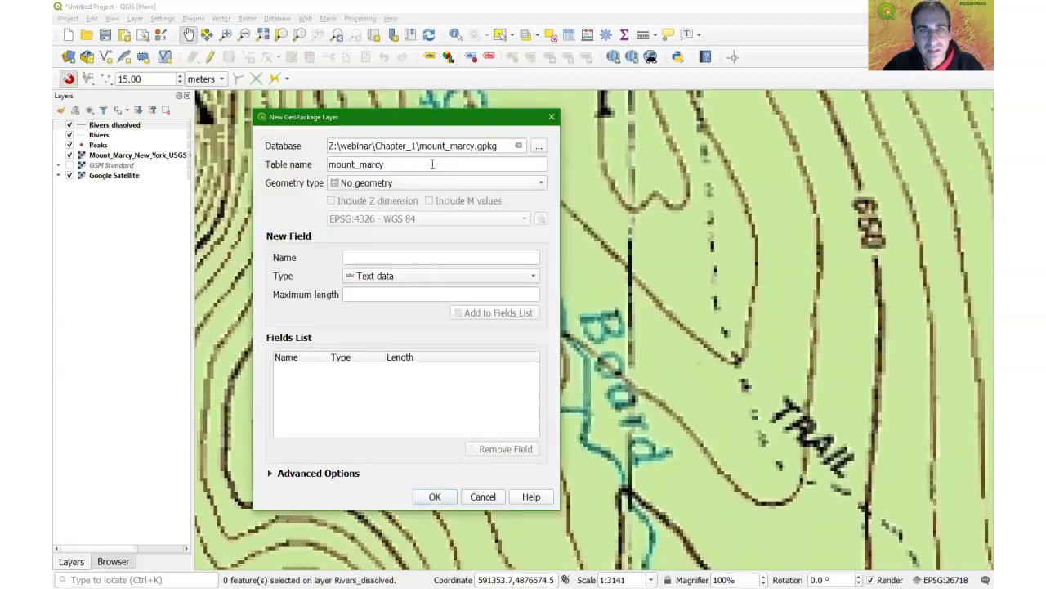
- Create table Lakes as a Polygon layer in EPSG:26718 with a text Name field, added as new layer
double_click(433, 164)
type("Lakes")
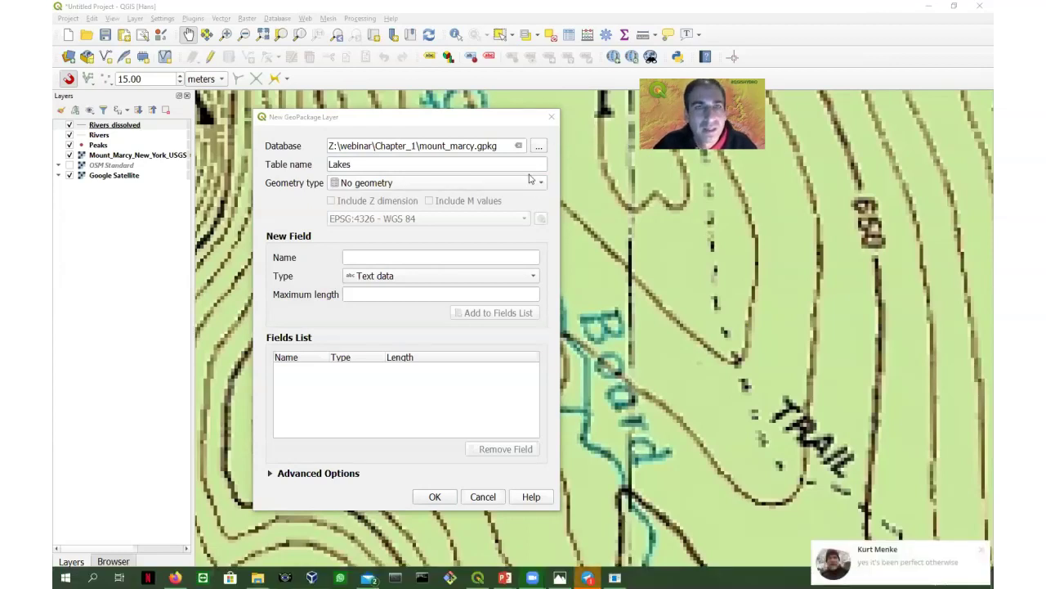
left_click(372, 185)
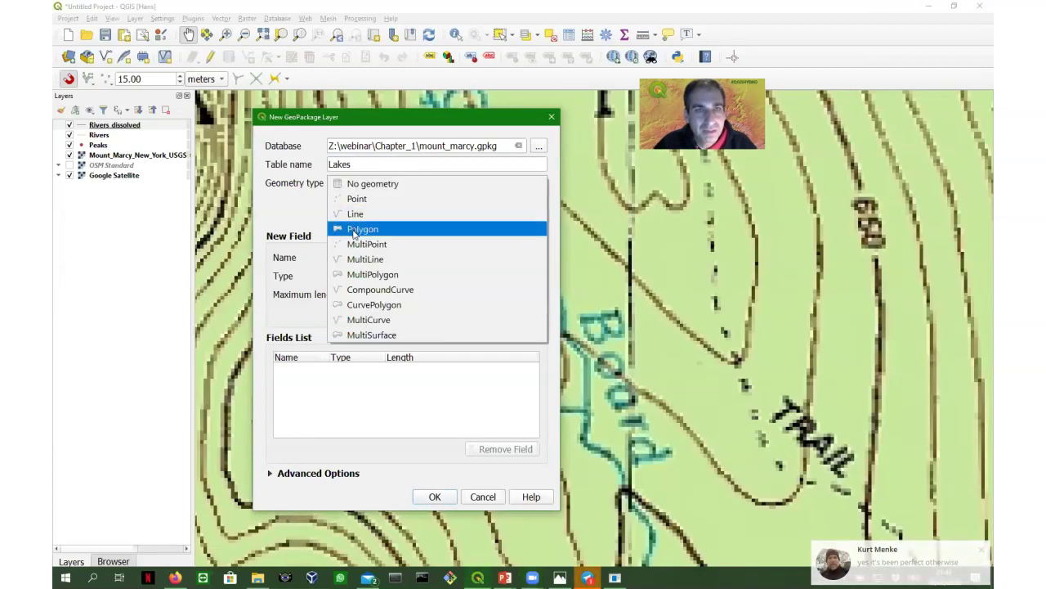
left_click(354, 231)
left_click(532, 217)
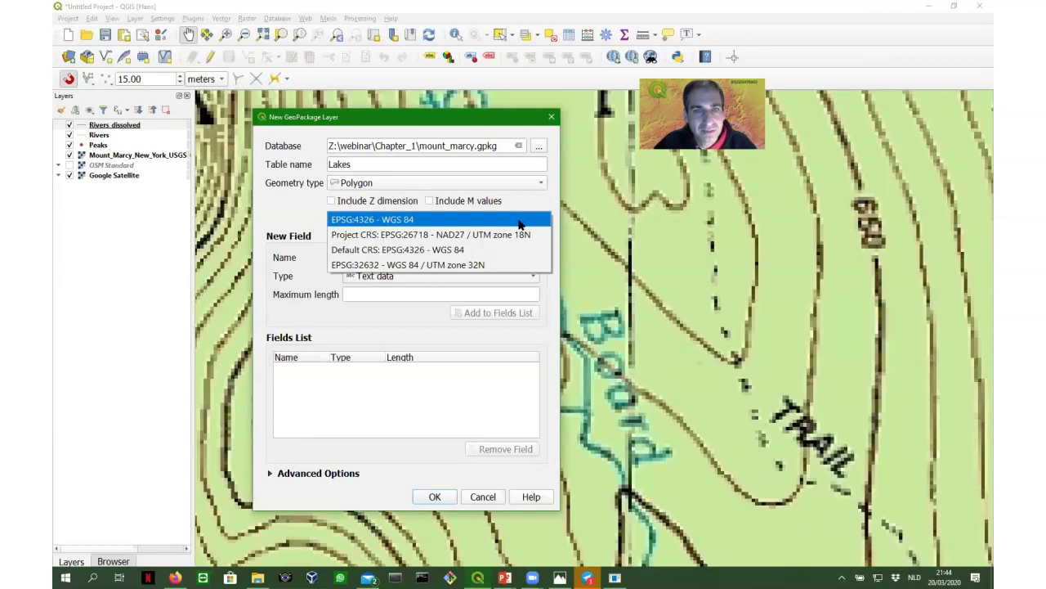
left_click(469, 235)
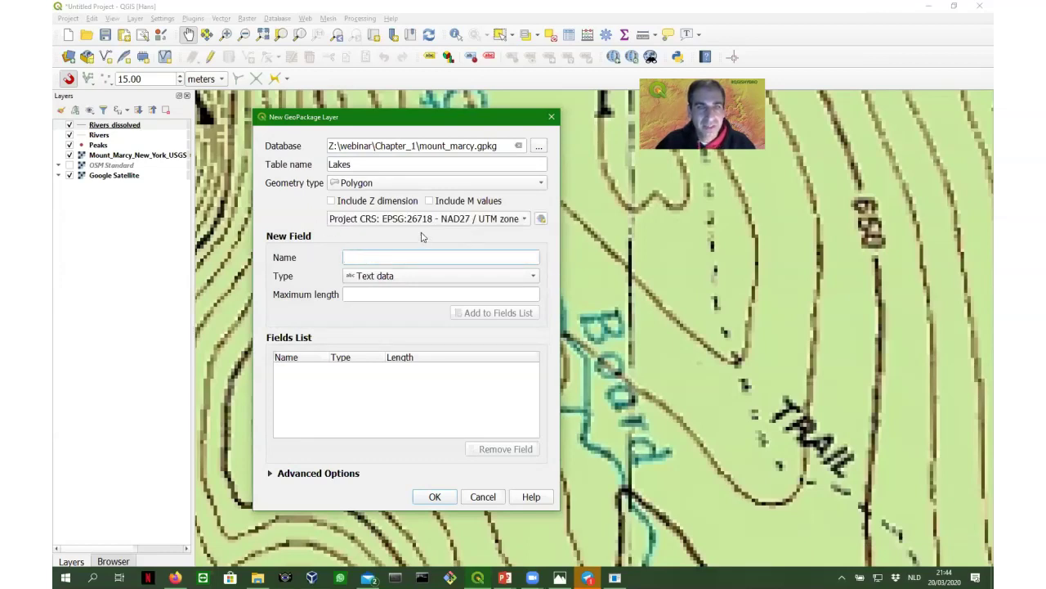
type("Name")
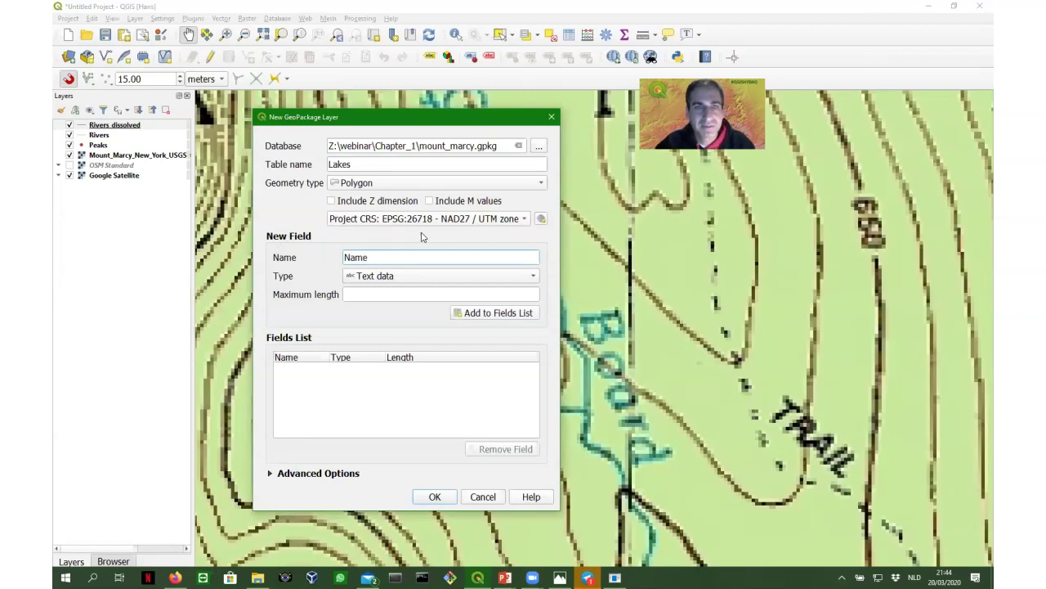
left_click(506, 316)
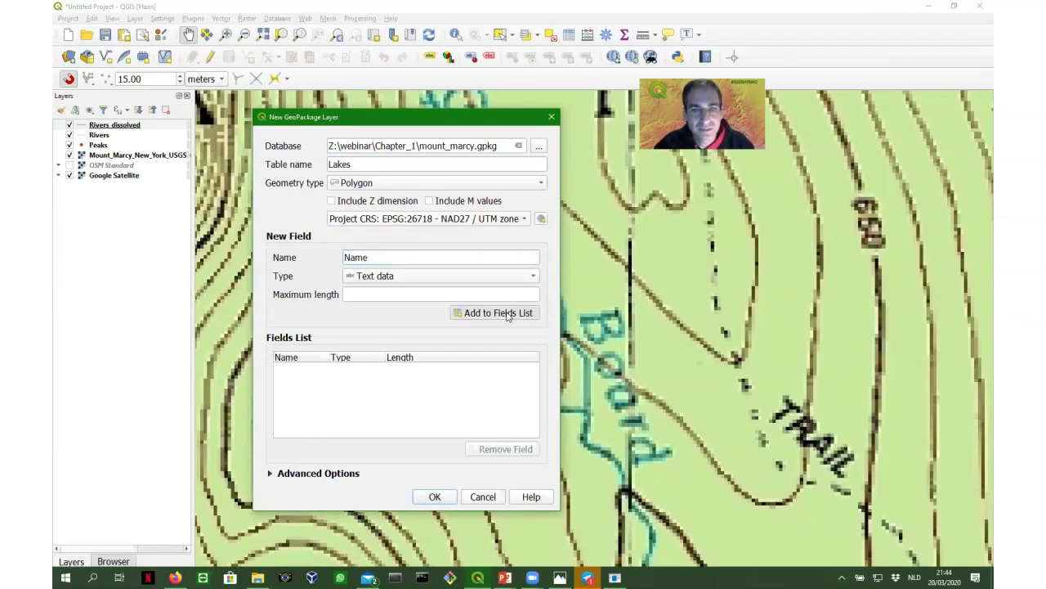
left_click(440, 495)
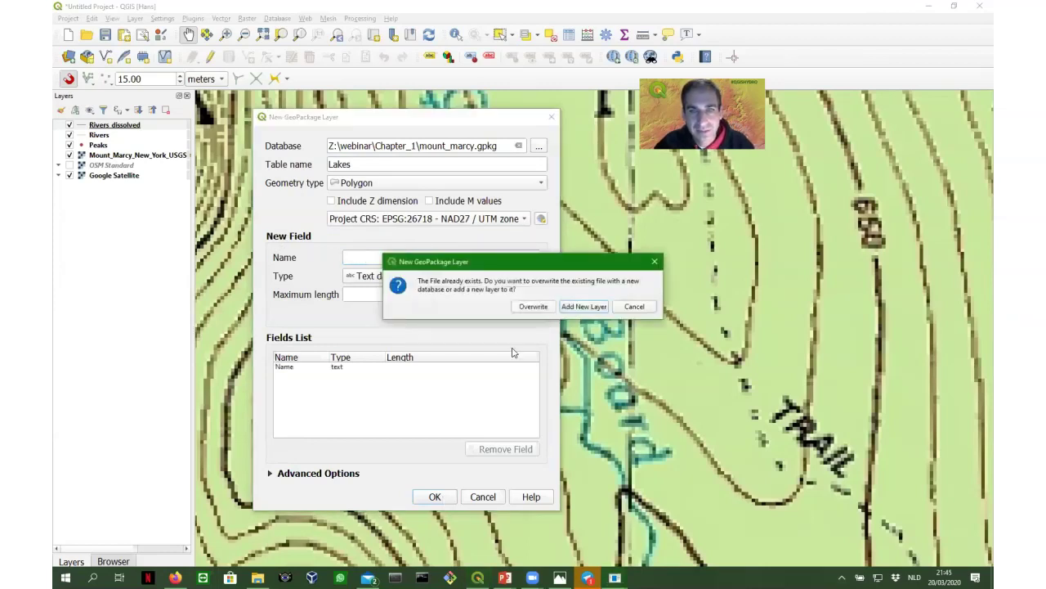
left_click(584, 307)
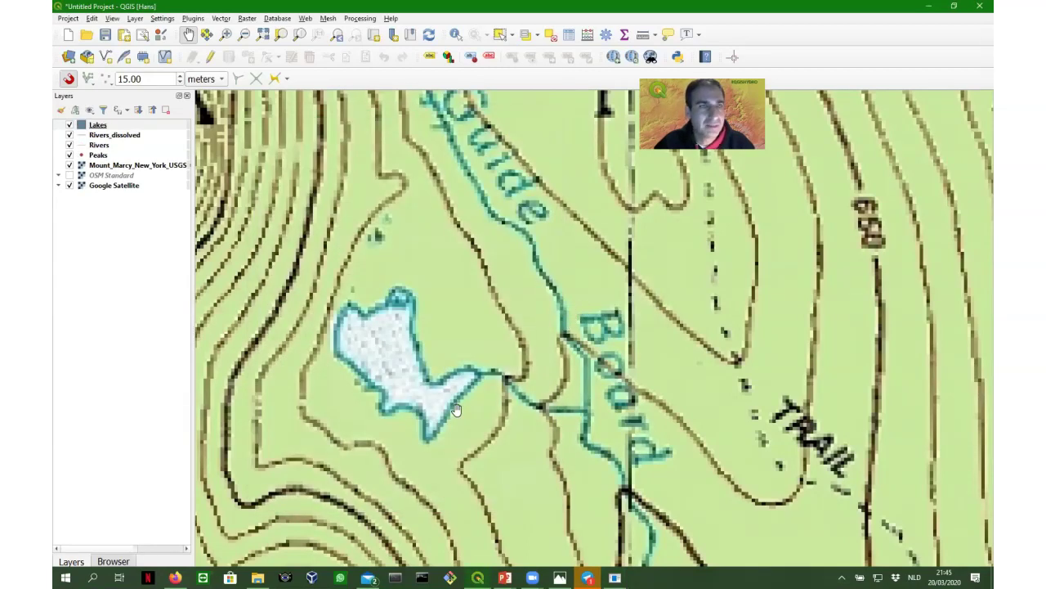
- Start editing Lakes in polygon mode and trace the lake's southern tip and east shore
left_click(210, 56)
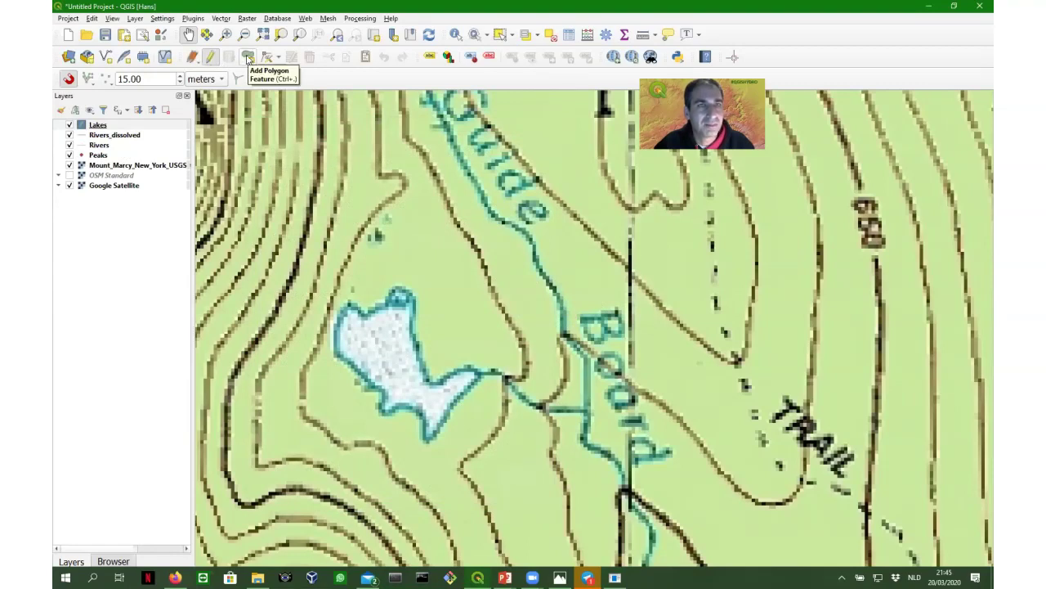
left_click(248, 57)
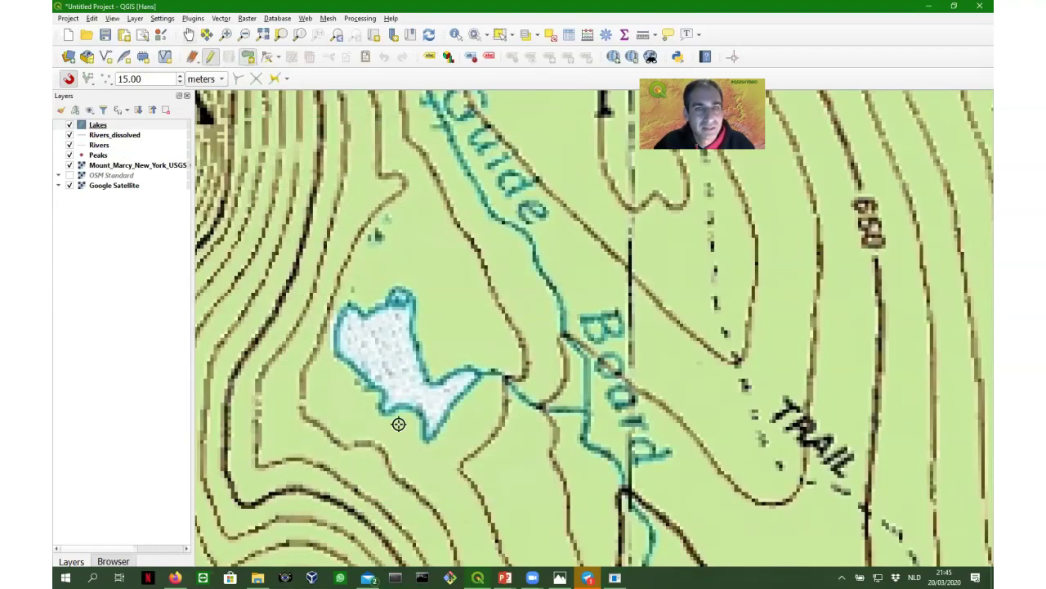
scroll(431, 440, "up", 1)
left_click(420, 434)
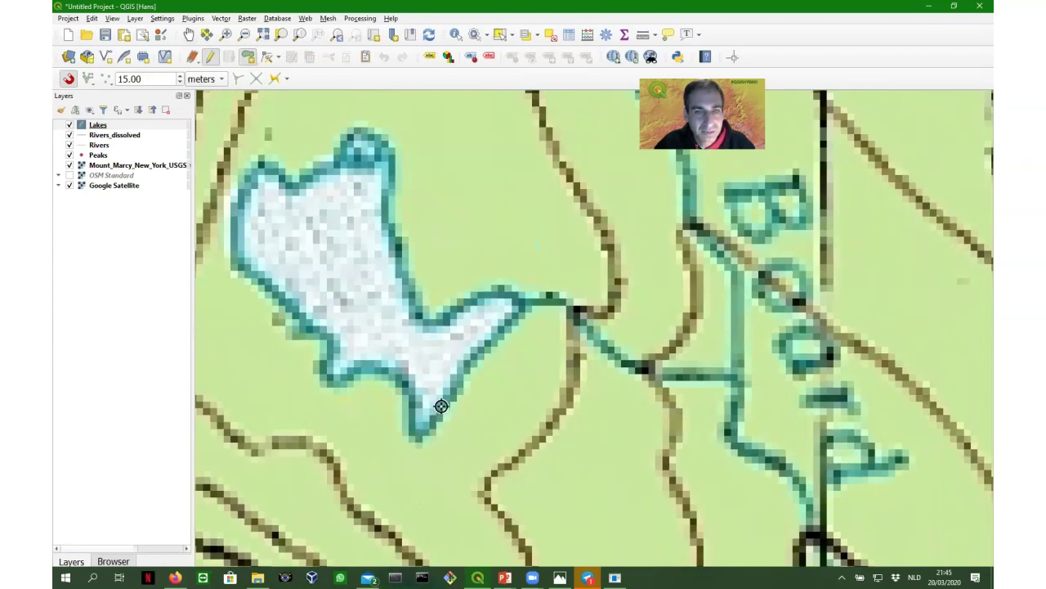
left_click(457, 380)
left_click(512, 305)
left_click(480, 297)
left_click(448, 315)
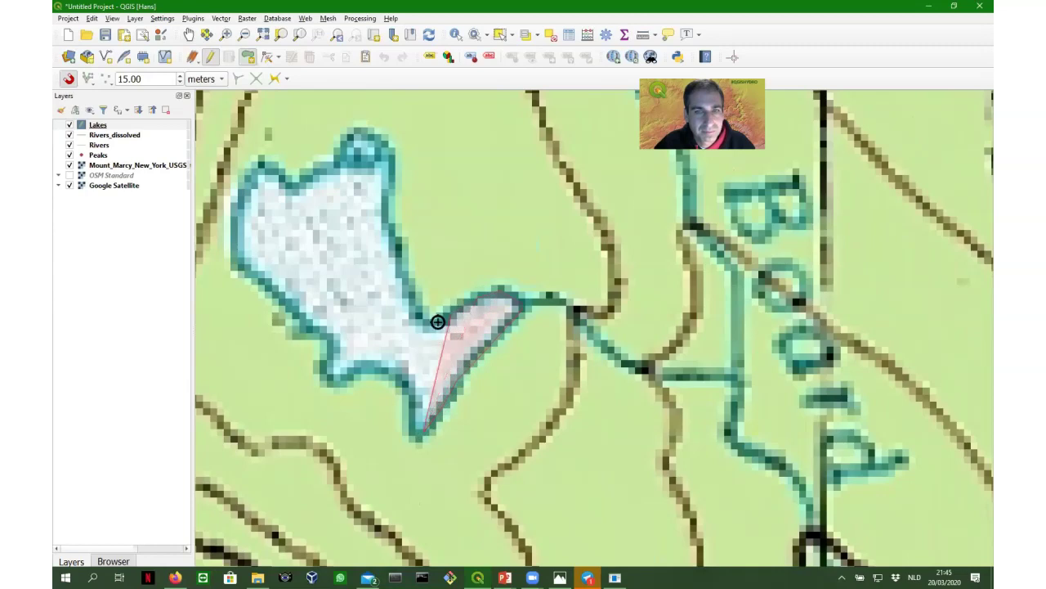
left_click(419, 316)
left_click(398, 264)
left_click(390, 224)
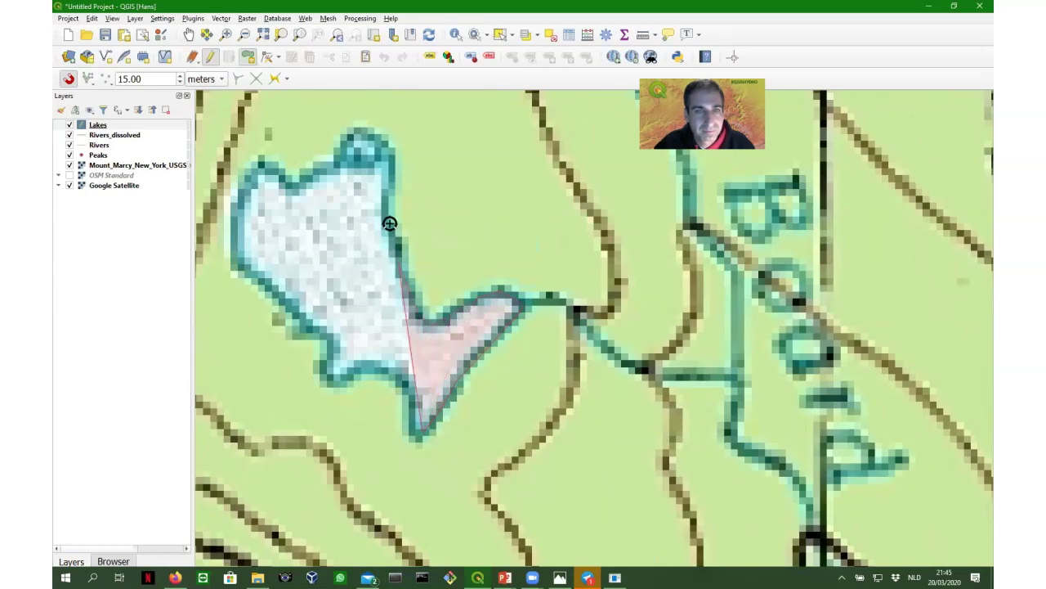
- Trace the lake's top lobe, north and west shores, then finish the polygon
left_click(384, 205)
left_click(388, 150)
left_click(364, 135)
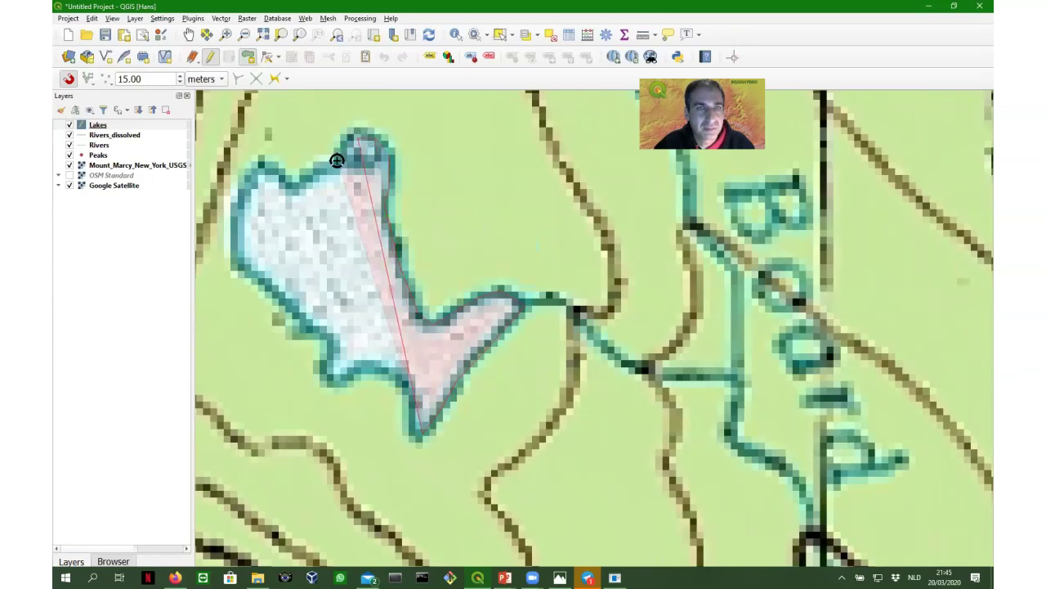
left_click(339, 159)
left_click(311, 175)
left_click(287, 178)
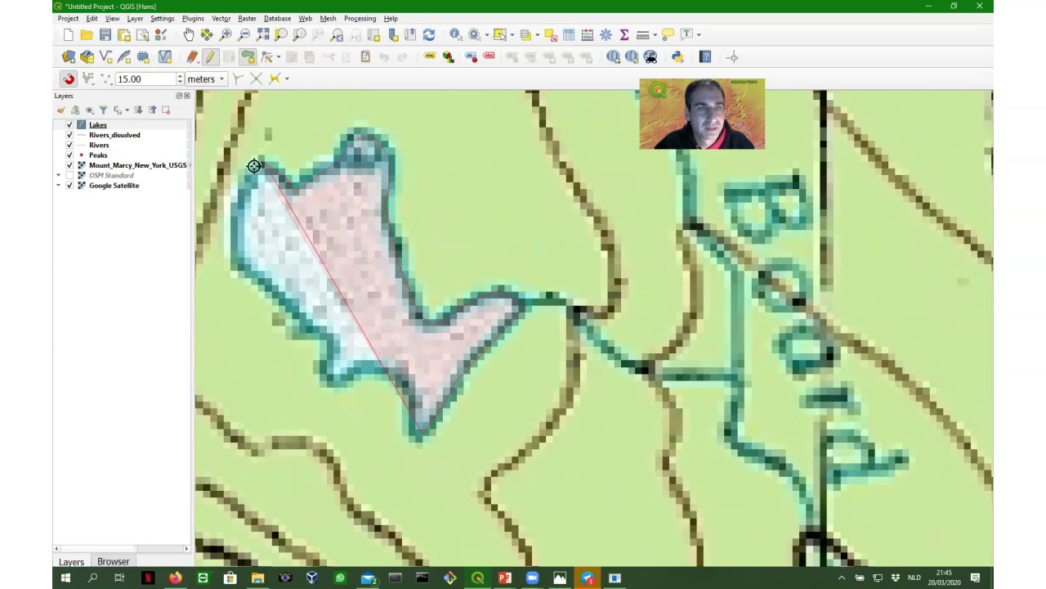
left_click(254, 166)
left_click(243, 267)
left_click(287, 296)
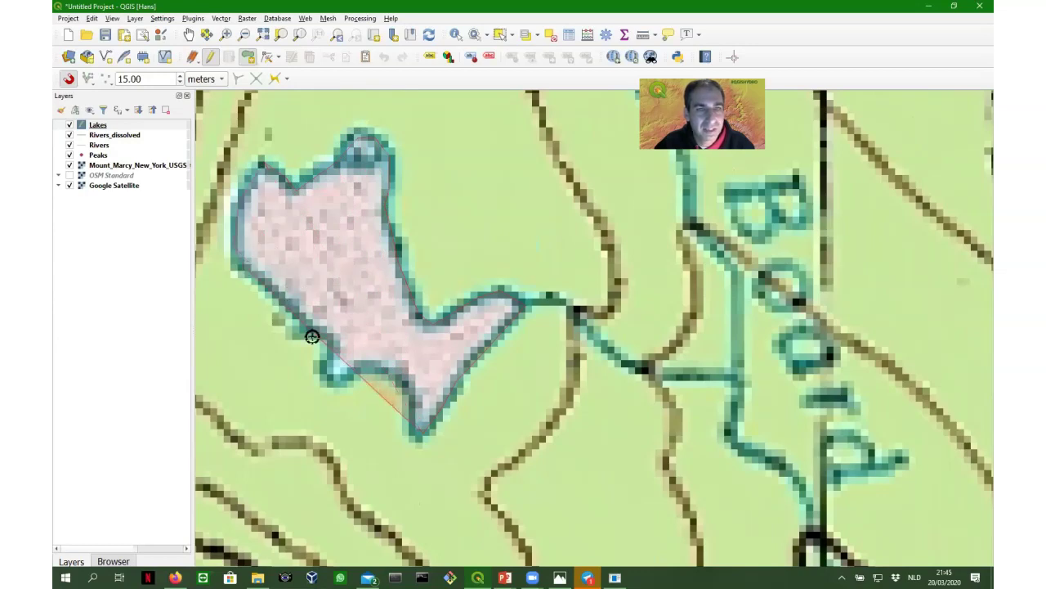
left_click(329, 378)
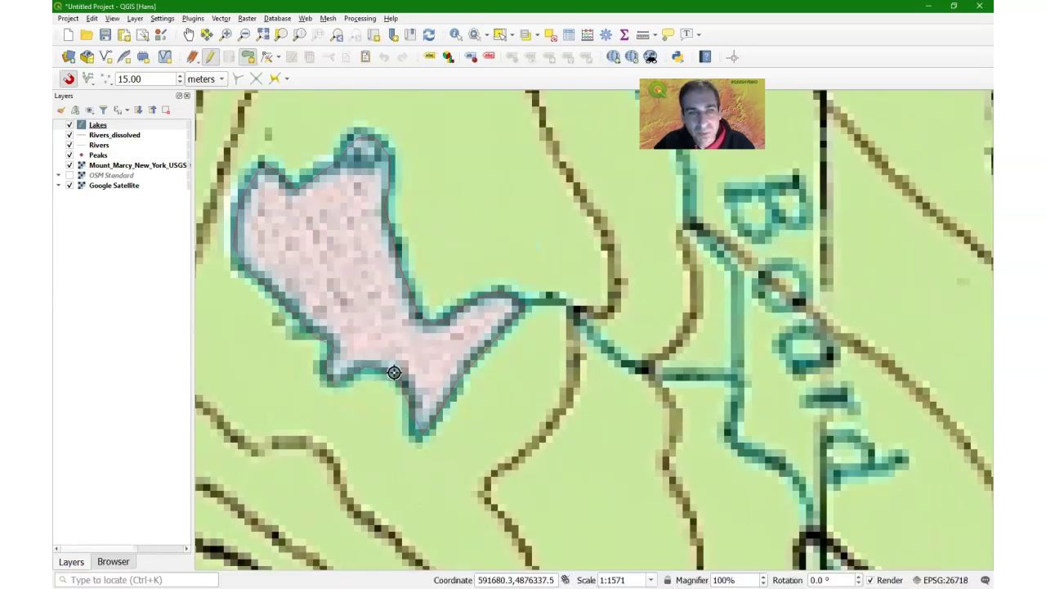
right_click(395, 373)
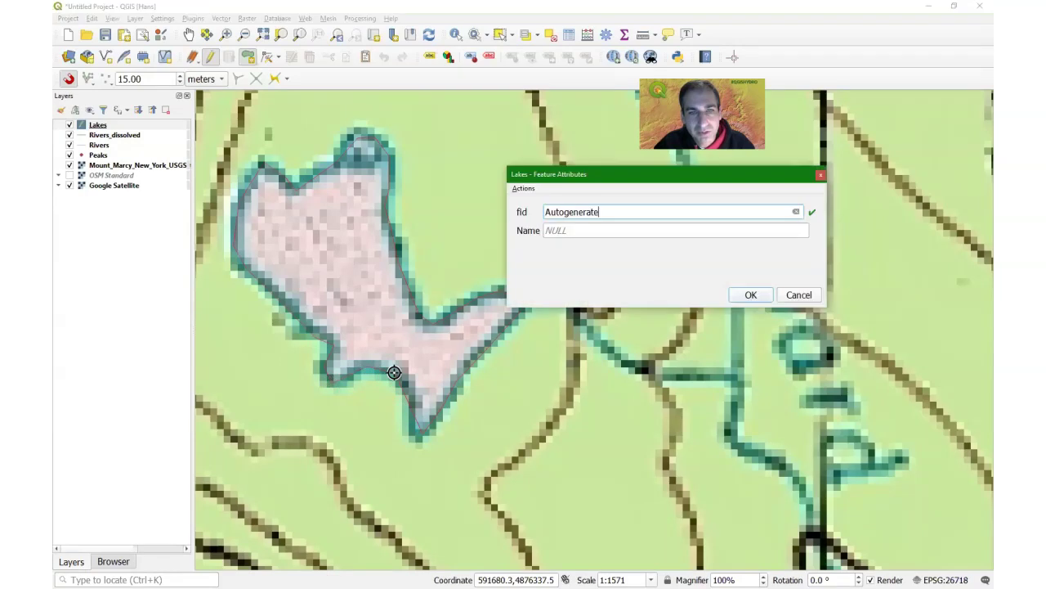
- Replace NULL with 'Some Lake' as the lake's Name attribute and confirm
left_click(599, 231)
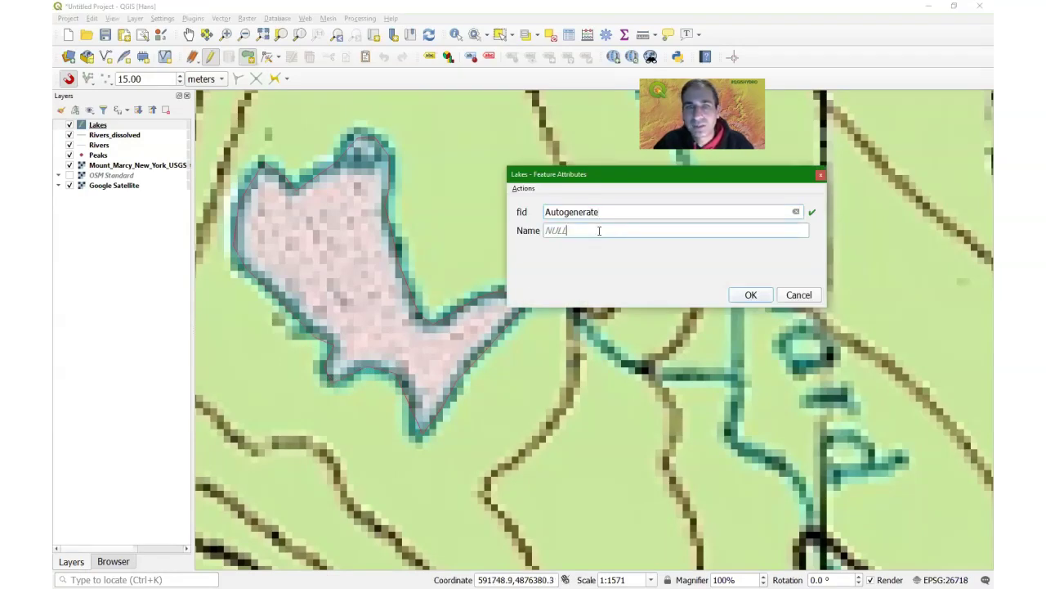
double_click(599, 231)
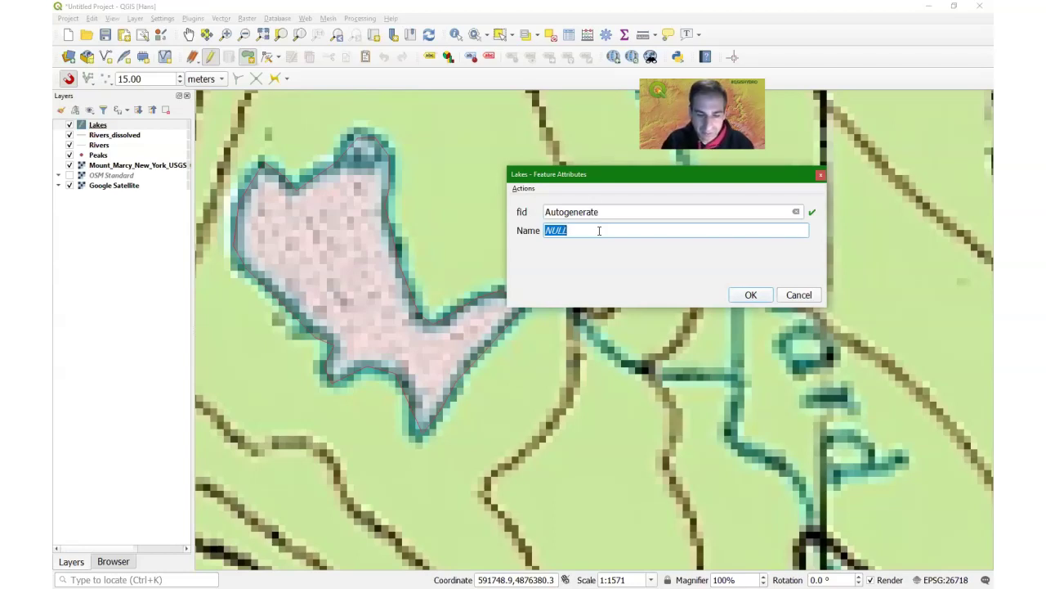
type("Some ")
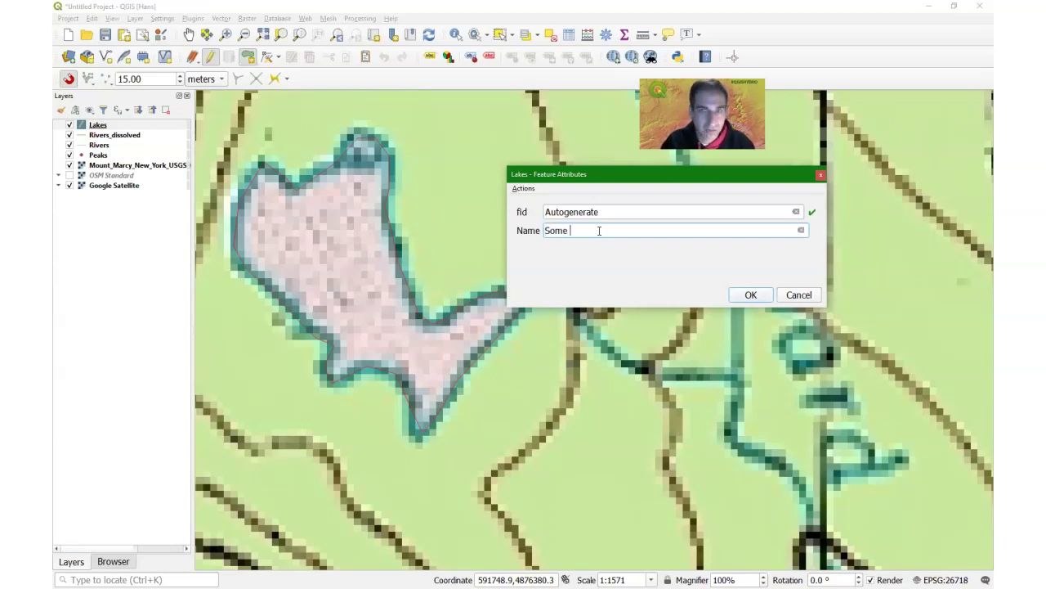
type("Lake")
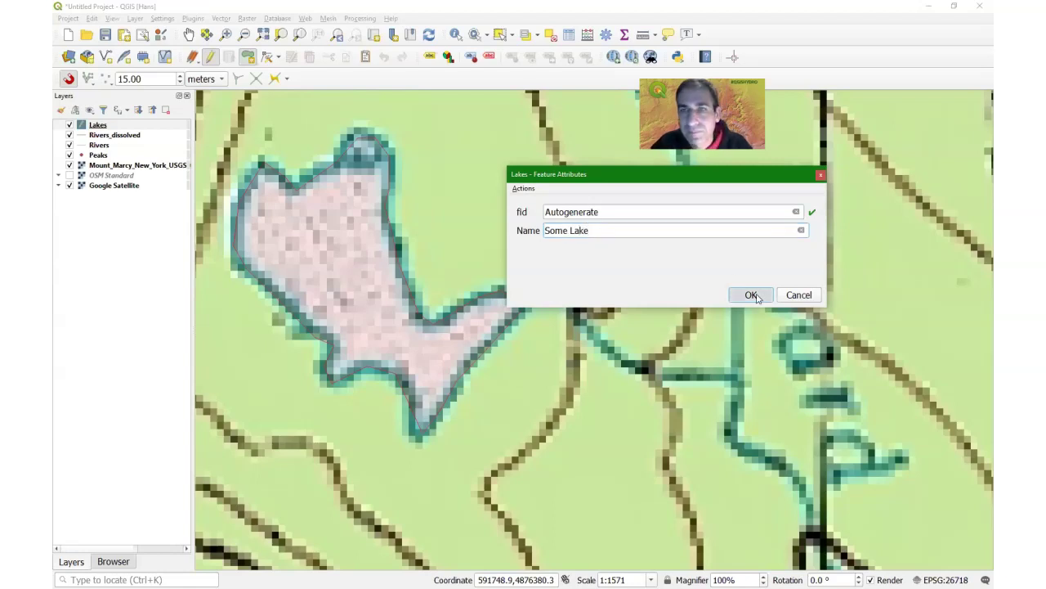
left_click(751, 294)
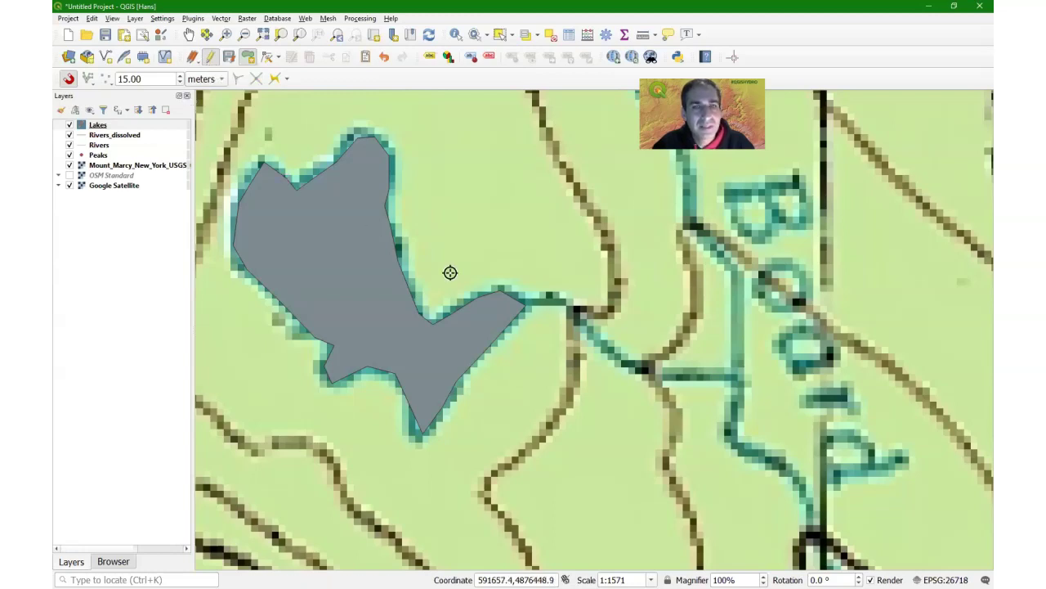
- Enable the Advanced Digitizing Toolbar, closing the Advanced Digitizing Panel after trying it
scroll(589, 332, "down", 1)
scroll(592, 335, "down", 2)
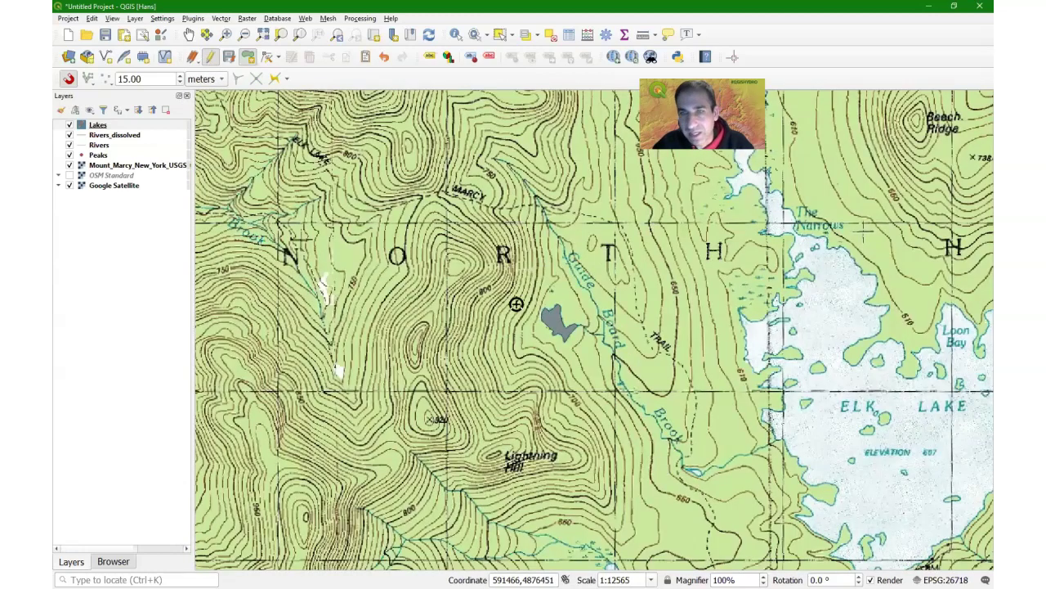
scroll(512, 299, "up", 1)
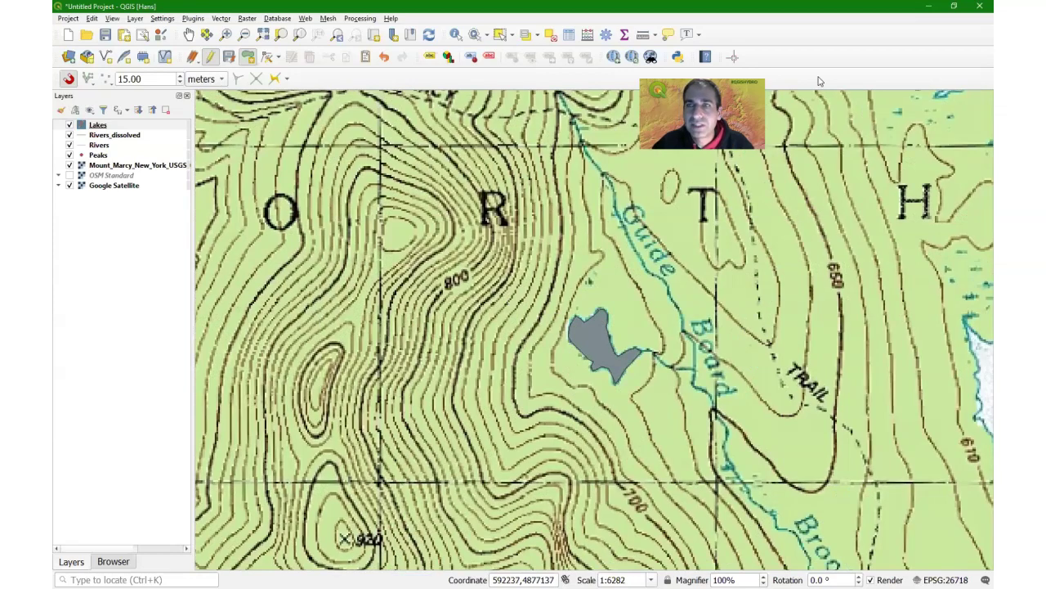
right_click(820, 81)
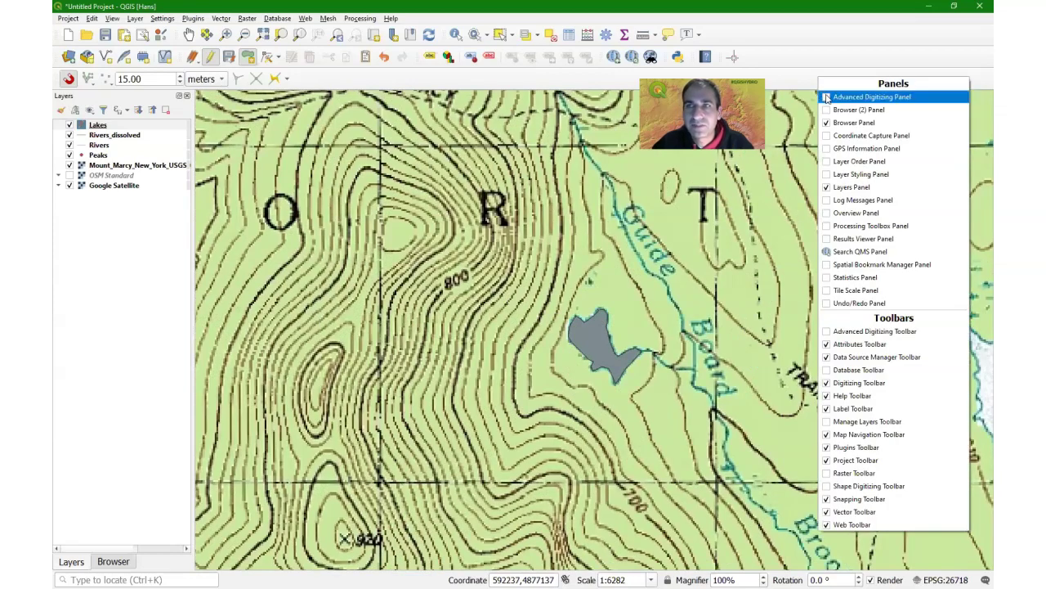
left_click(828, 97)
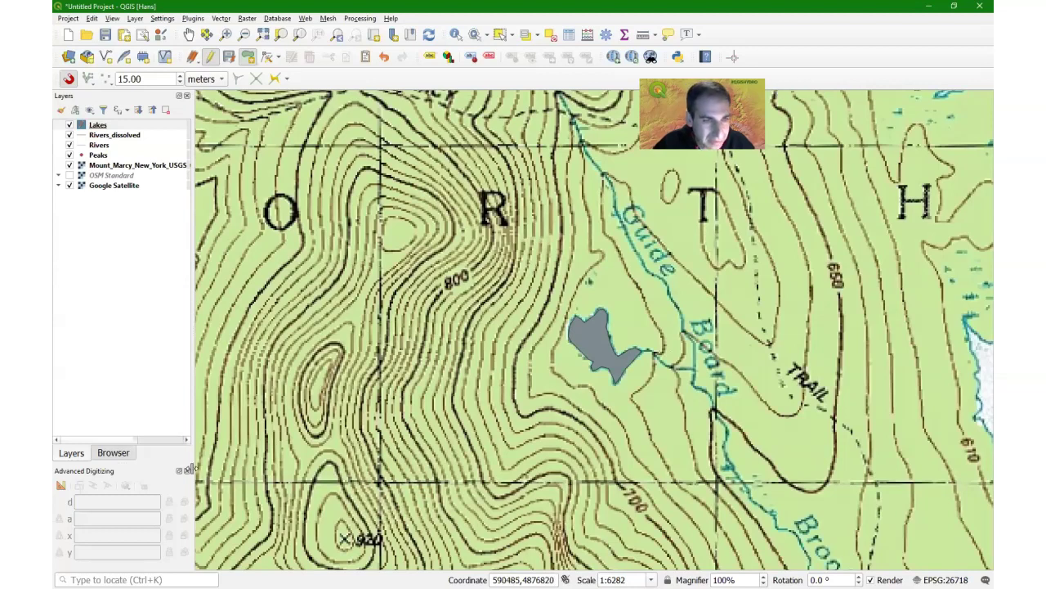
left_click(187, 470)
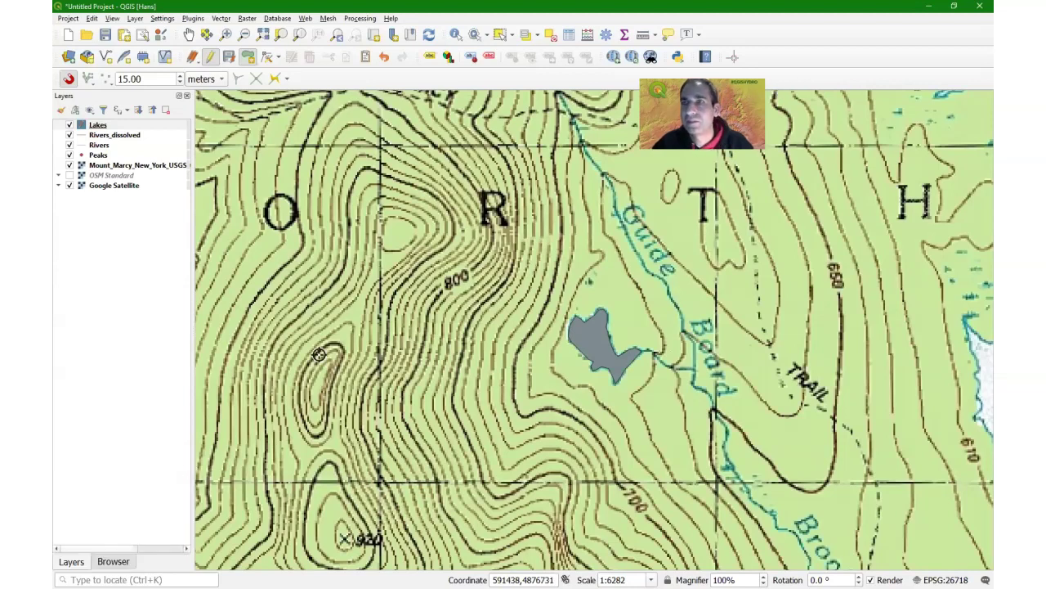
right_click(852, 52)
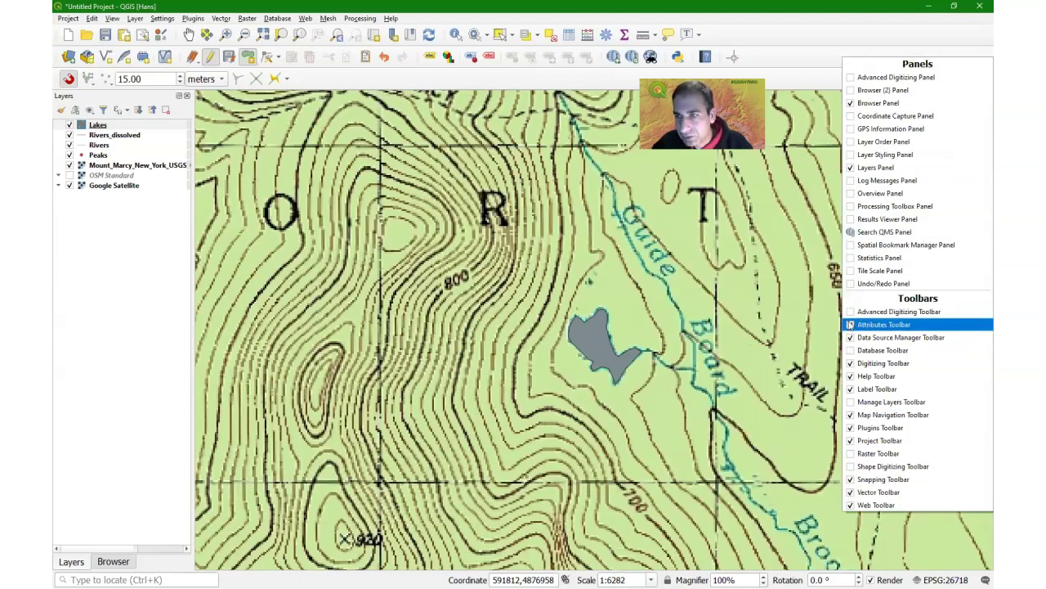
left_click(850, 312)
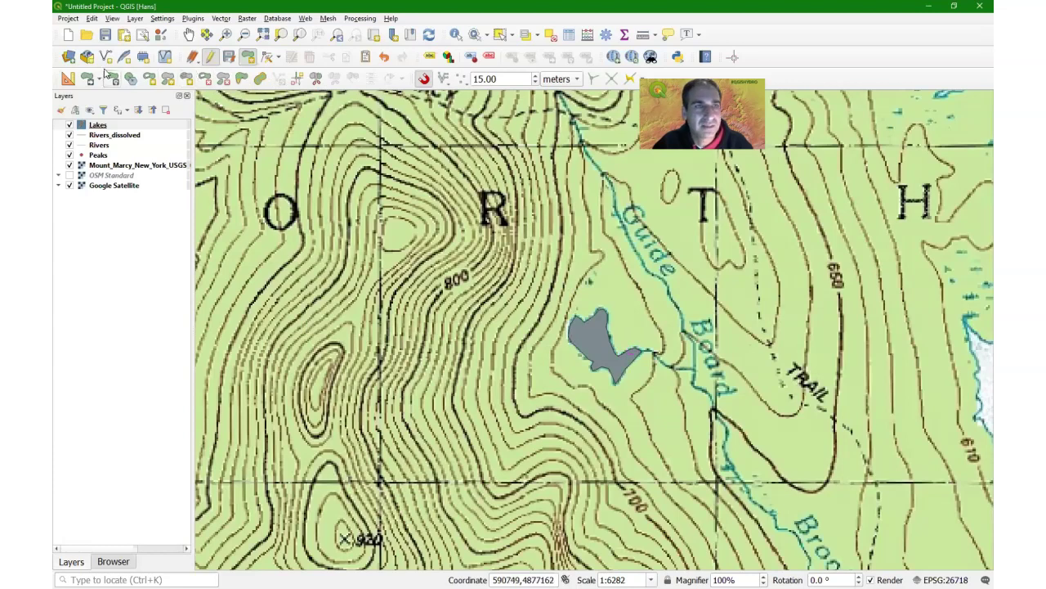
- Stop editing Lakes, saving the lake edits, and select the Peaks layer
left_click(211, 60)
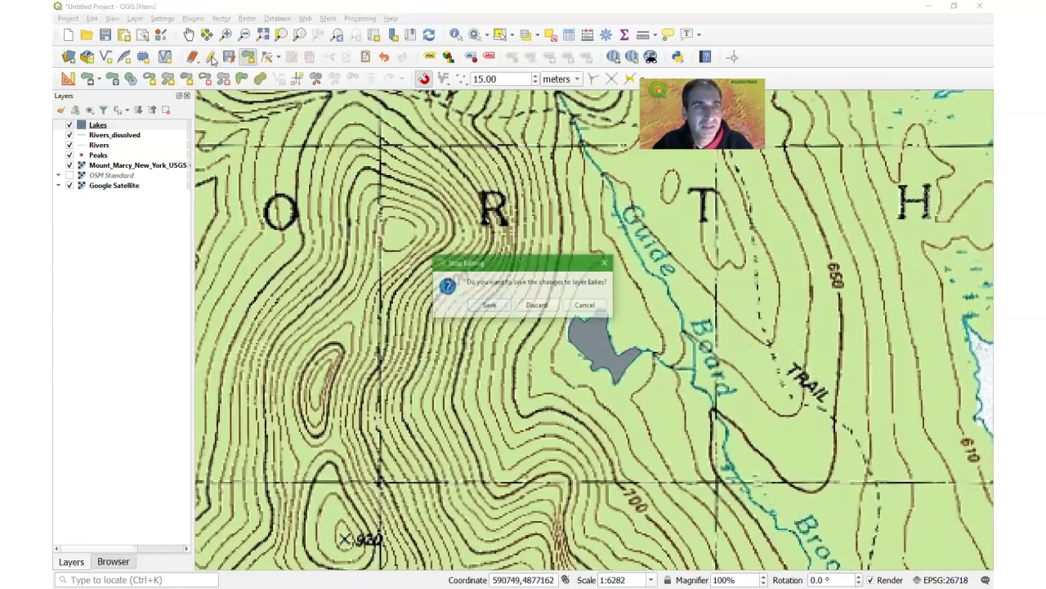
left_click(490, 305)
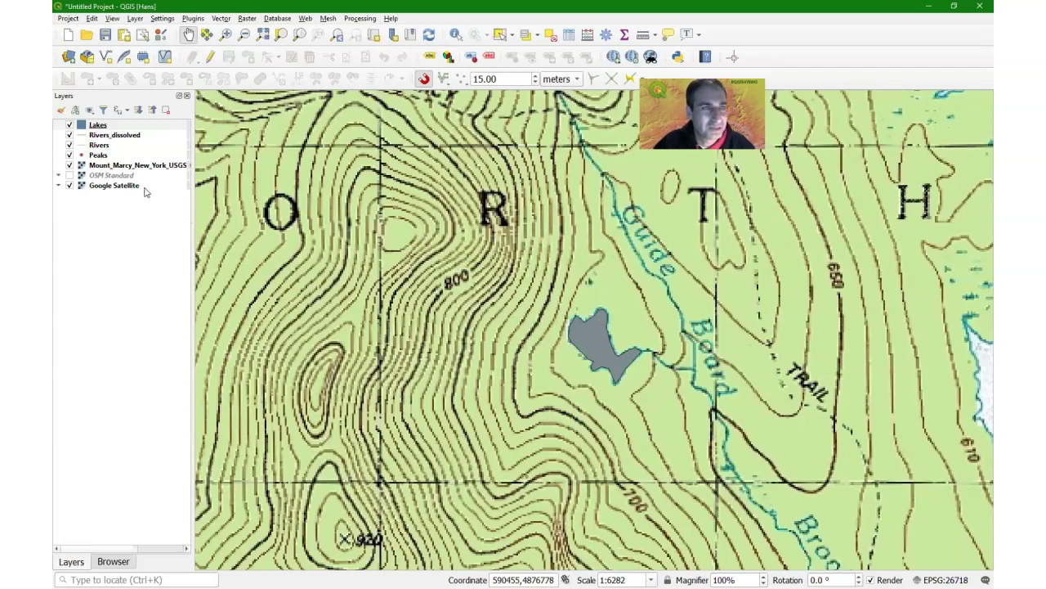
left_click(96, 155)
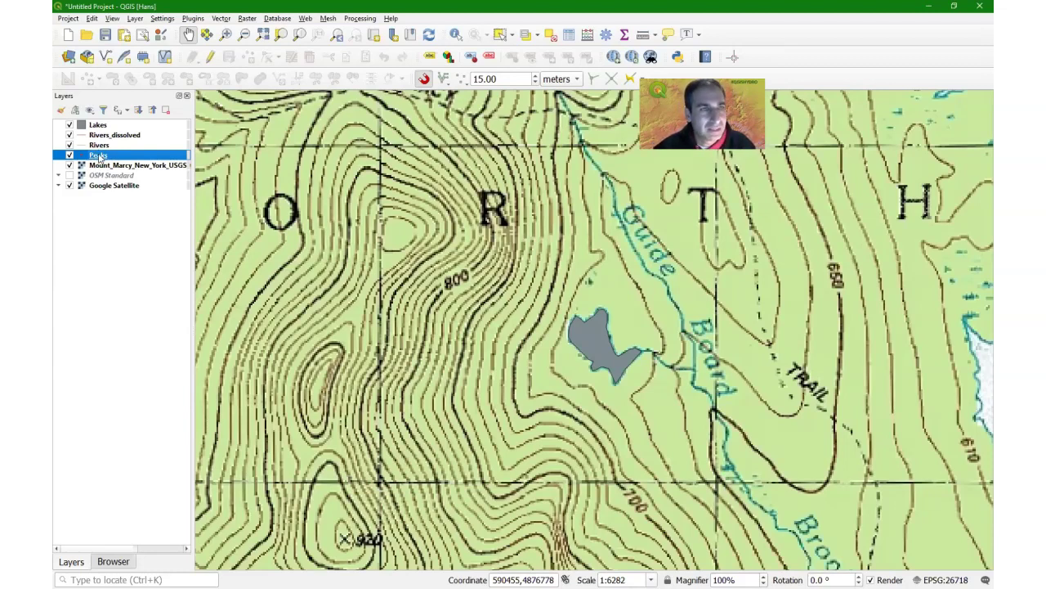
- Zoom to the Peaks layer, centre Mt Marcy, and open Layer Styling for Peaks
right_click(99, 156)
left_click(122, 164)
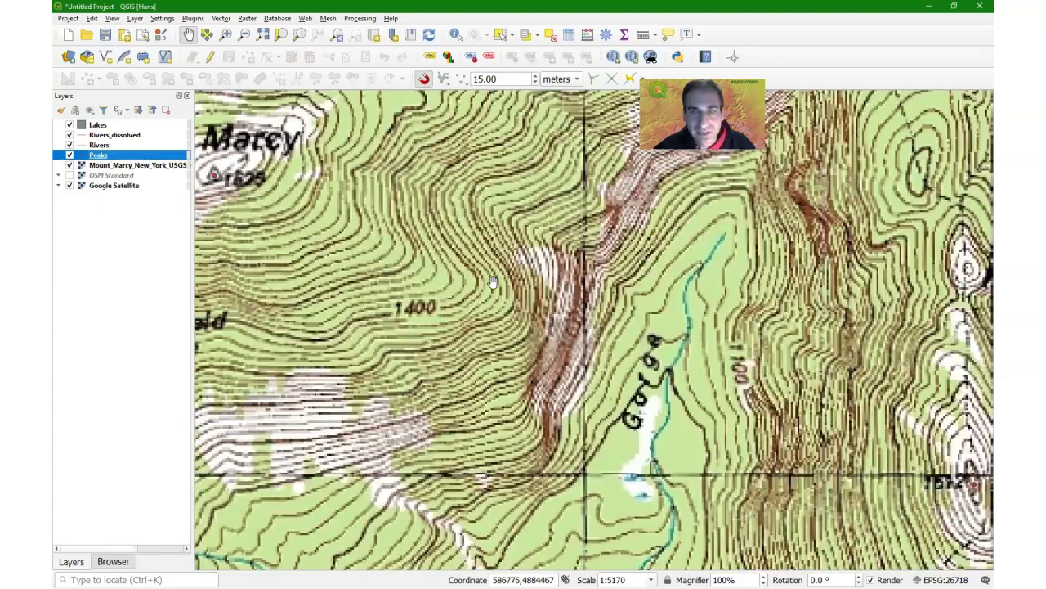
left_click_drag(248, 224, 560, 312)
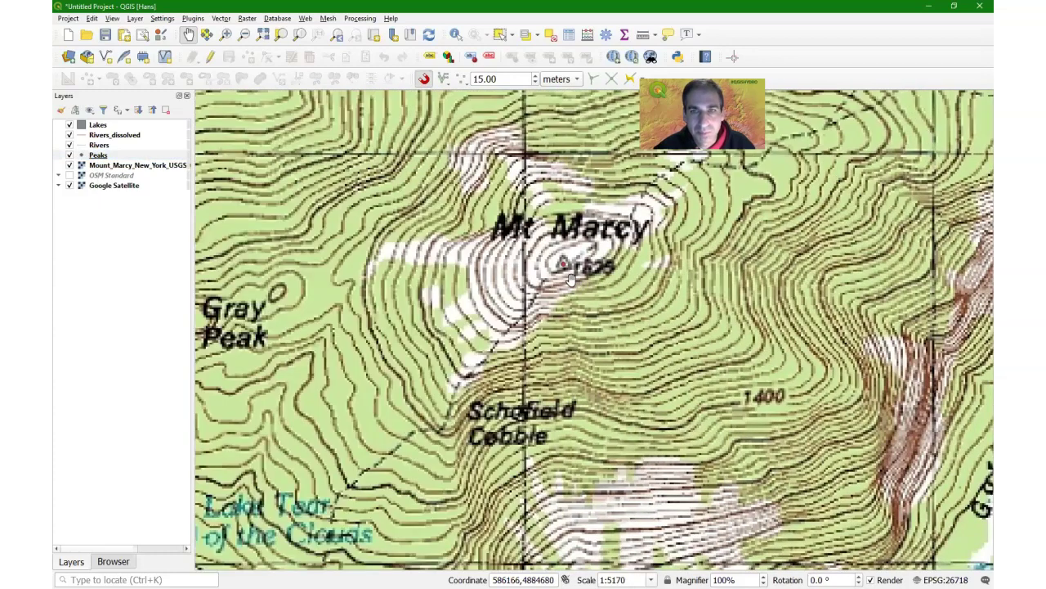
scroll(606, 285, "down", 1)
scroll(566, 293, "up", 1)
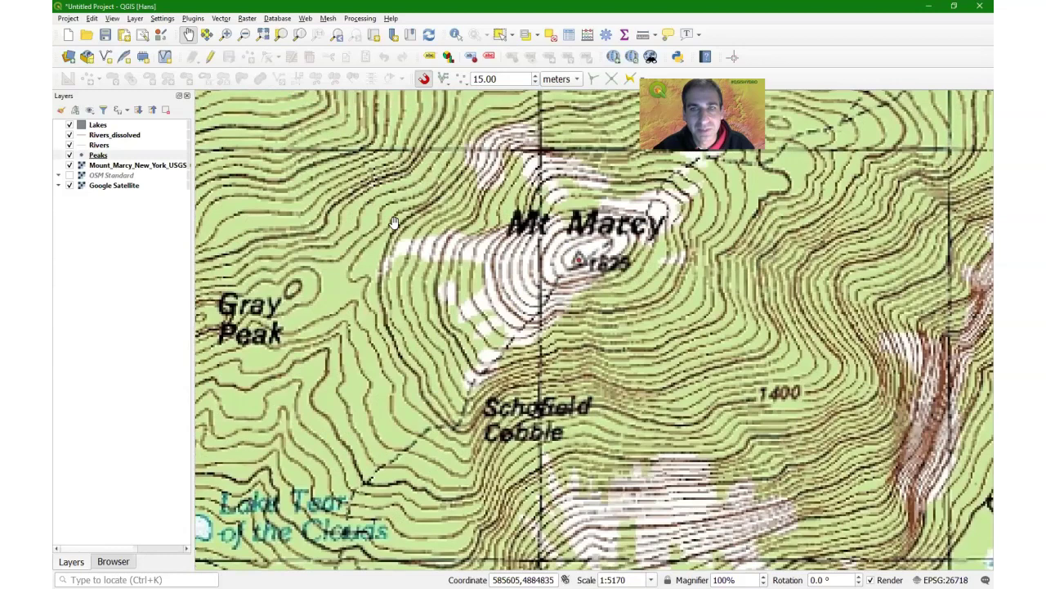
left_click(105, 156)
left_click(60, 109)
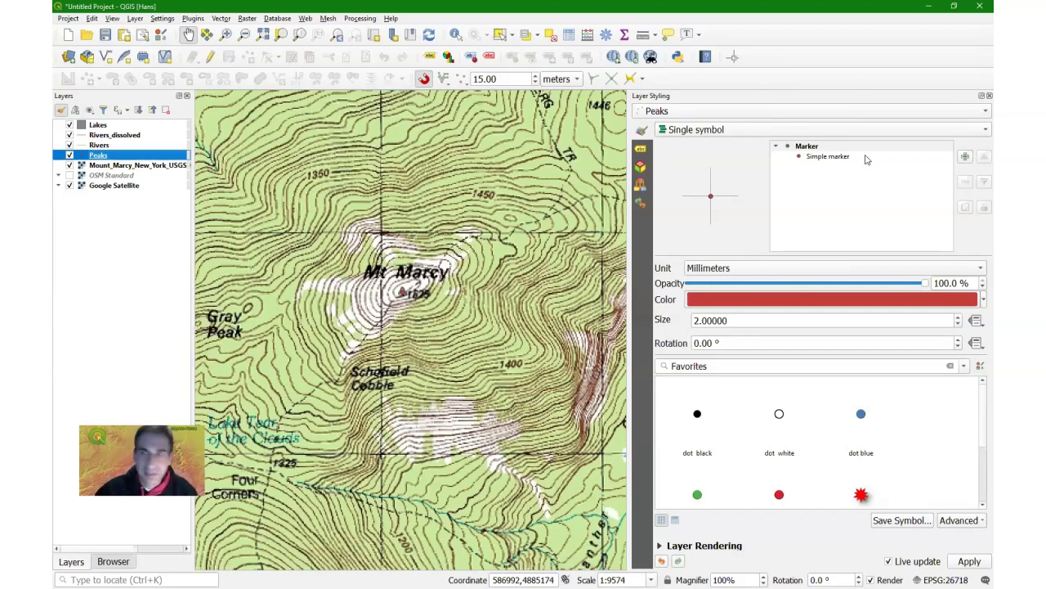
- Change the Peaks Simple marker to an SVG marker using red-marker.svg
left_click(814, 161)
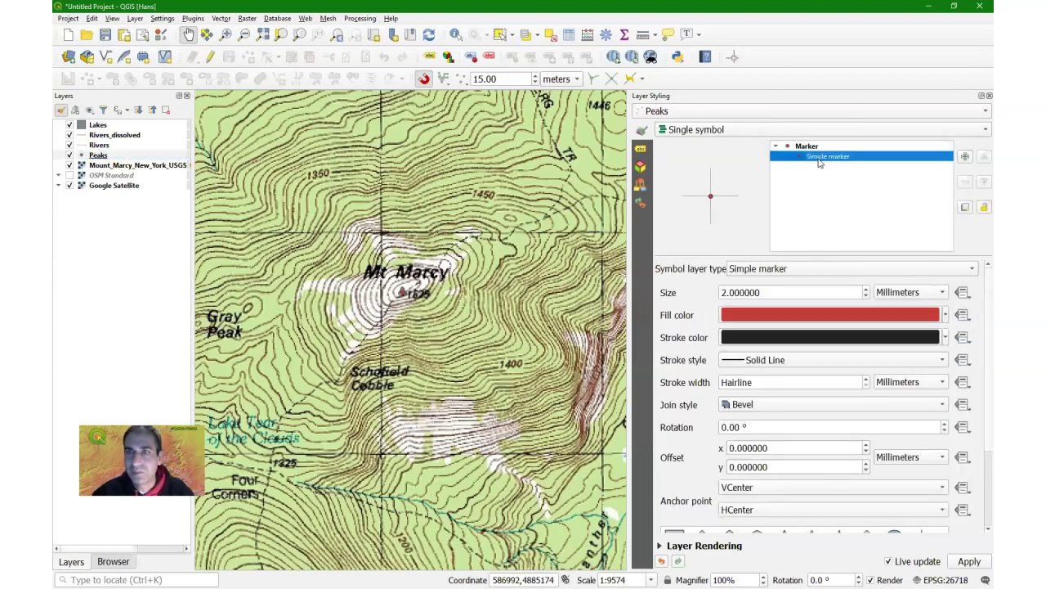
left_click(803, 272)
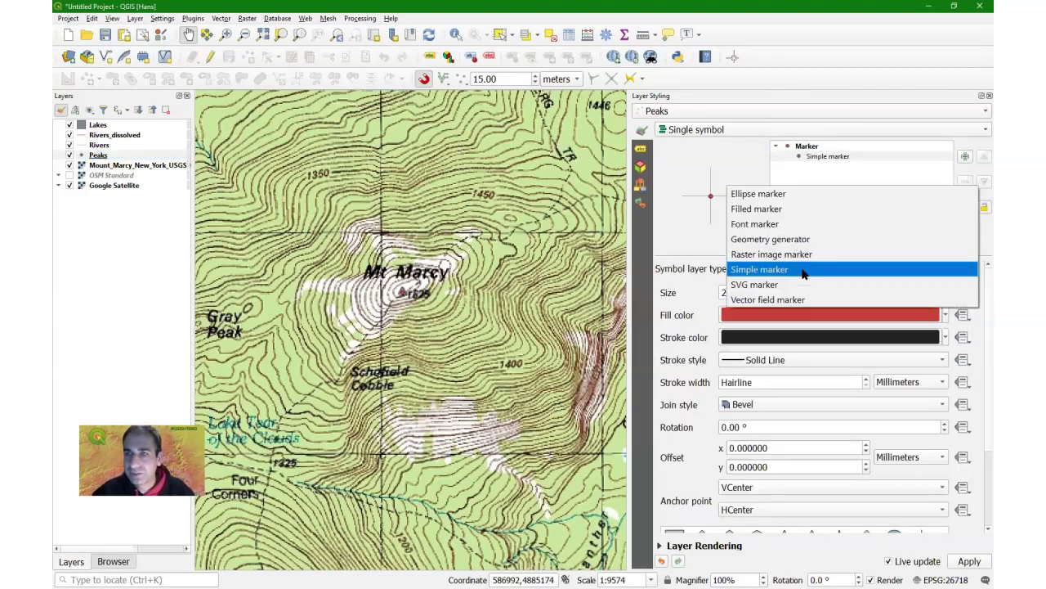
left_click(743, 287)
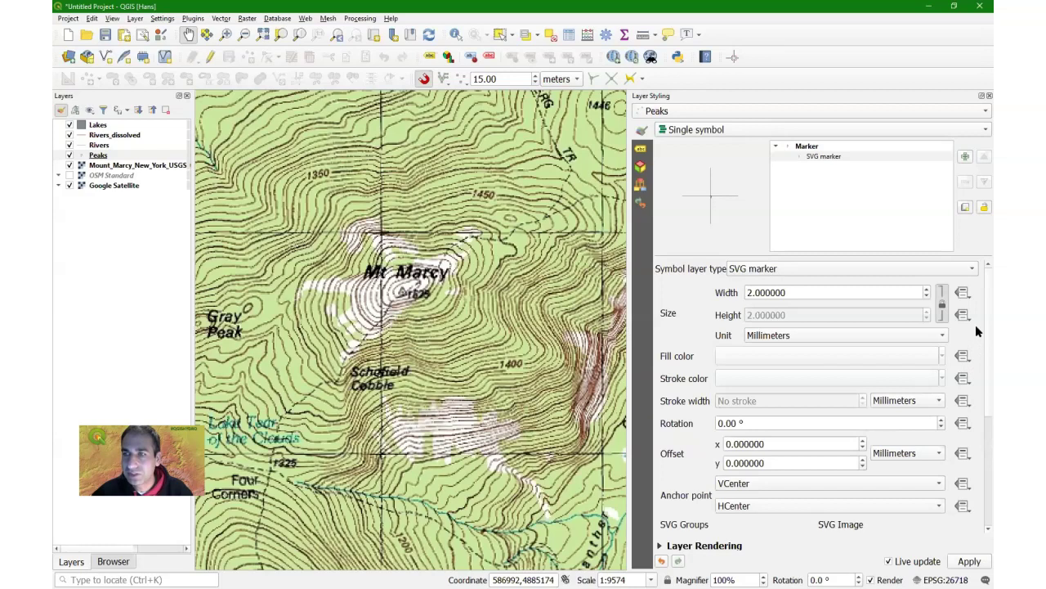
scroll(975, 324, "down", 5)
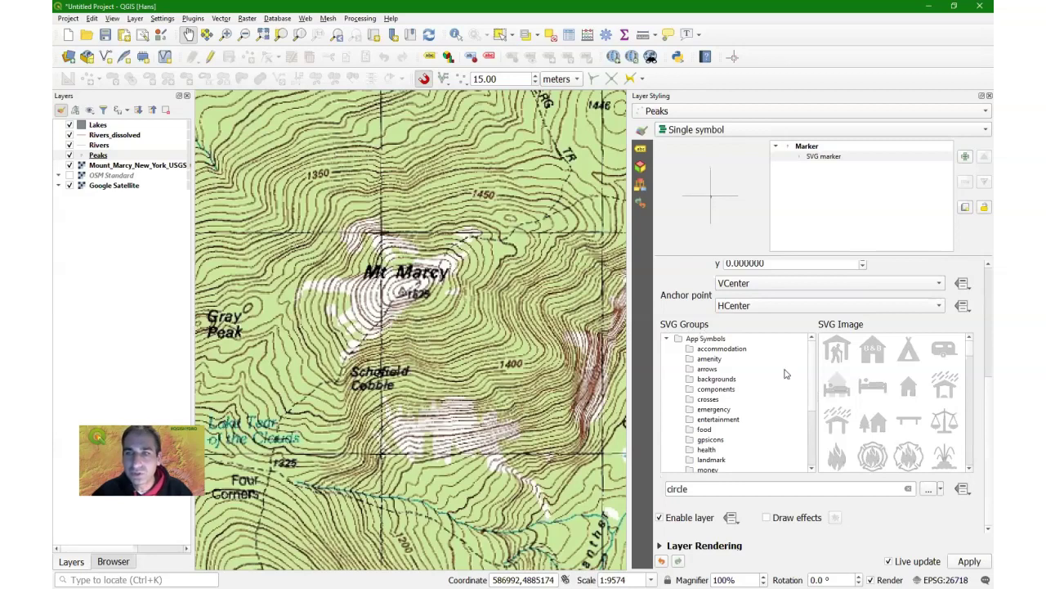
left_click_drag(813, 365, 813, 397)
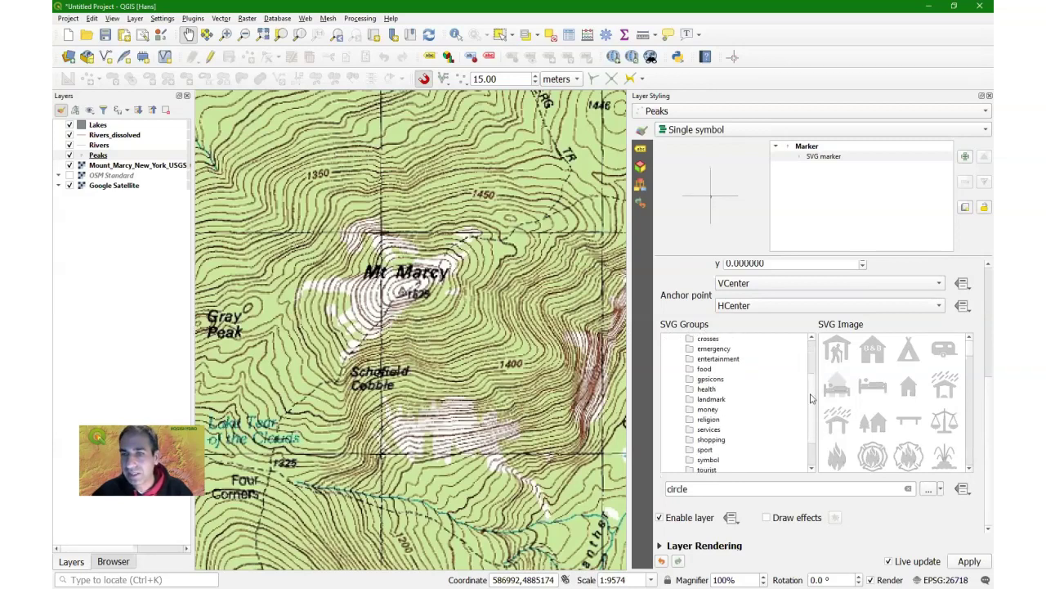
left_click(704, 463)
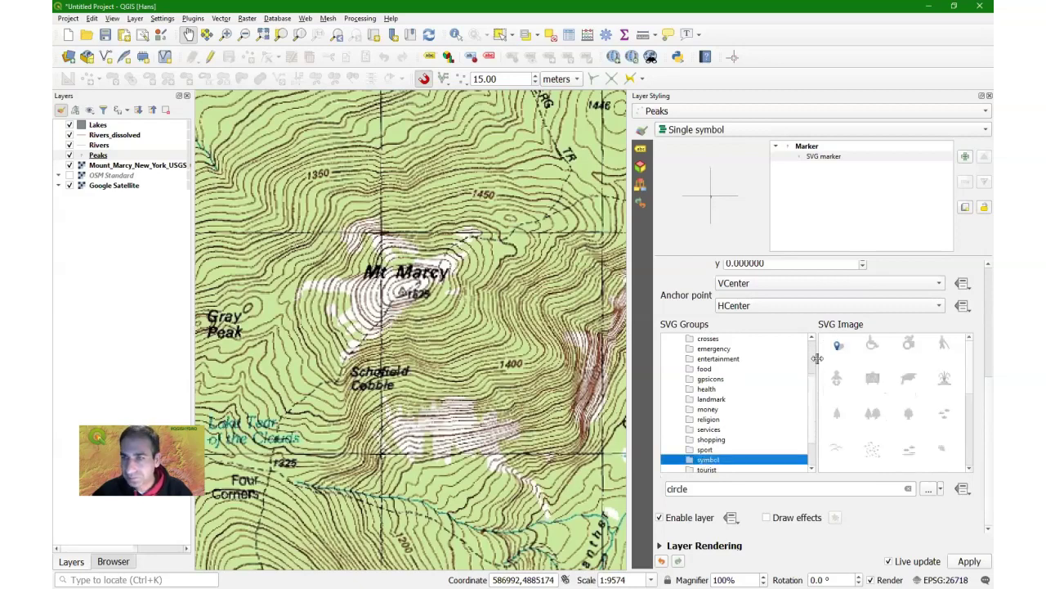
scroll(970, 382, "down", 1)
scroll(969, 382, "down", 5)
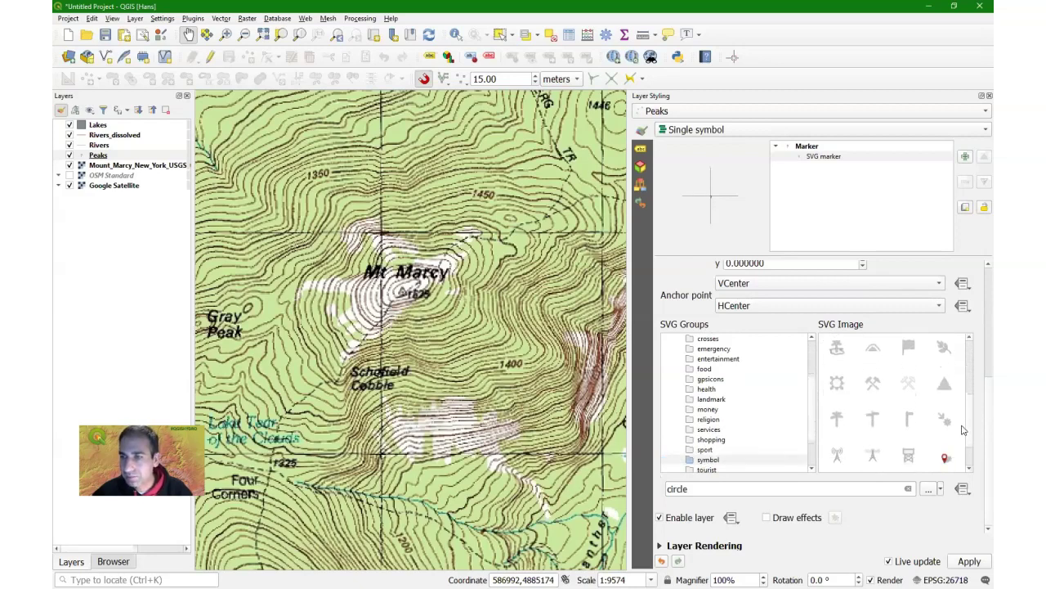
left_click(945, 424)
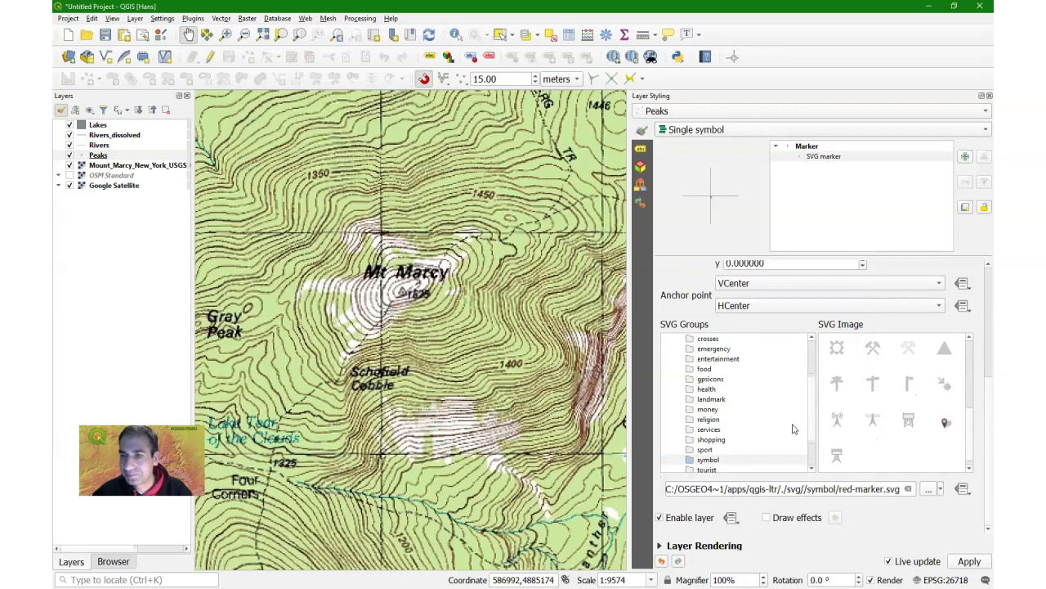
scroll(975, 391, "up", 5)
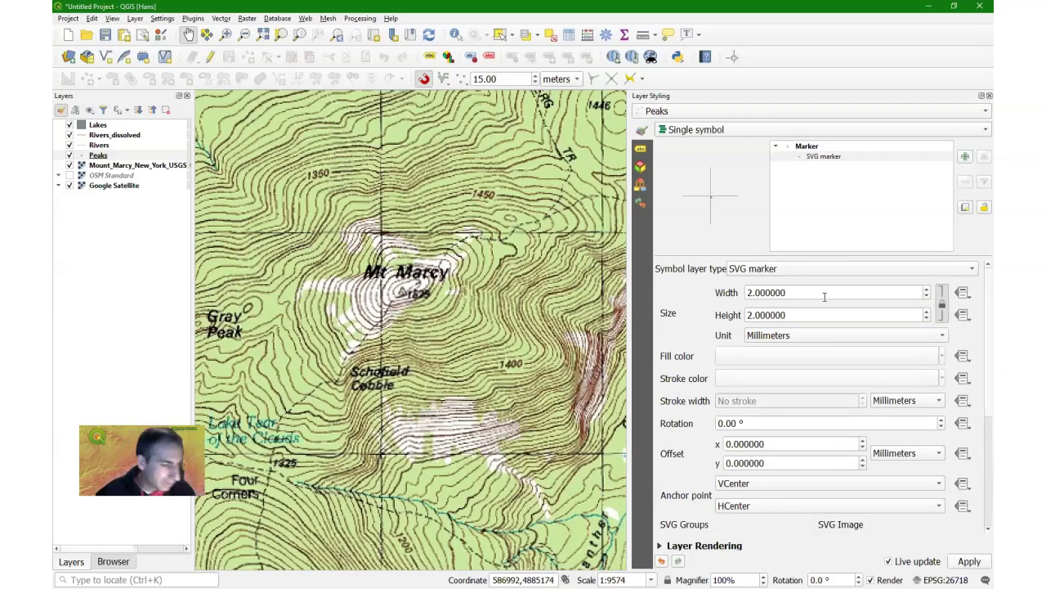
- Resize the red SVG marker to 12 mm wide and high, then go to Labels
left_click_drag(796, 292, 718, 294)
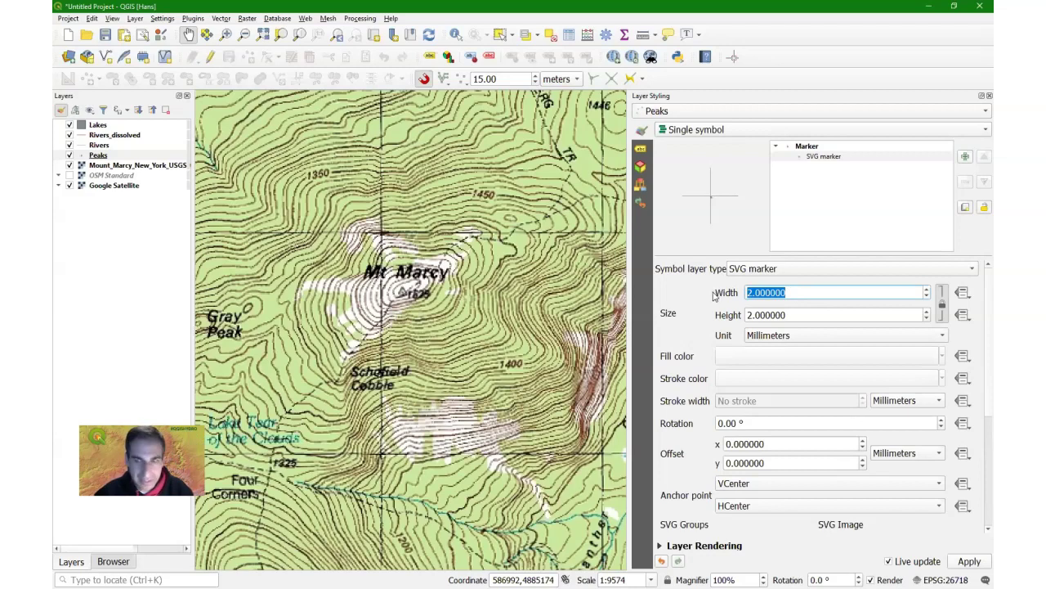
type("12")
left_click_drag(804, 314, 746, 315)
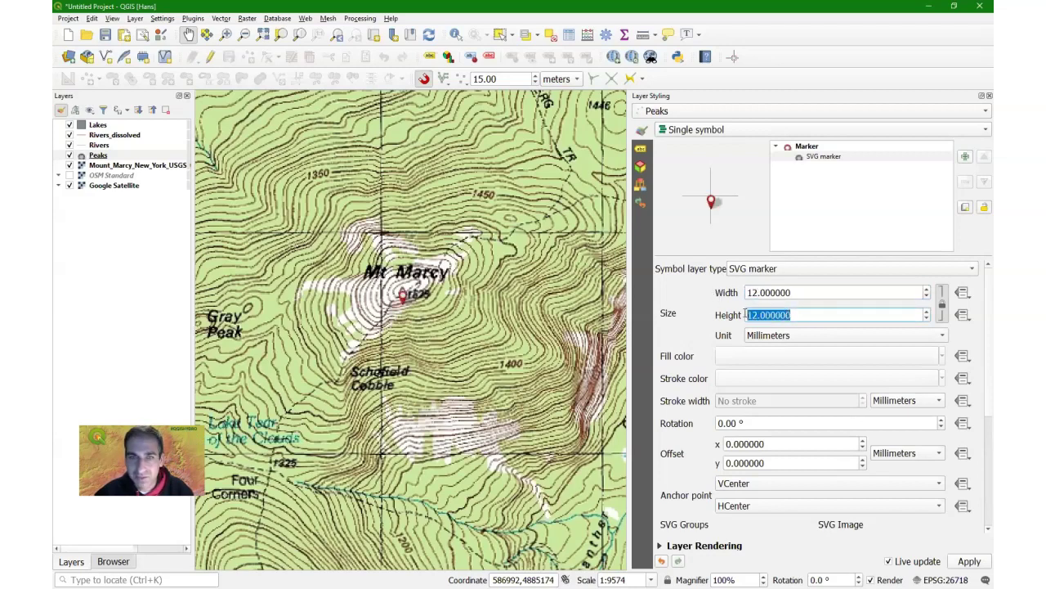
left_click(789, 315)
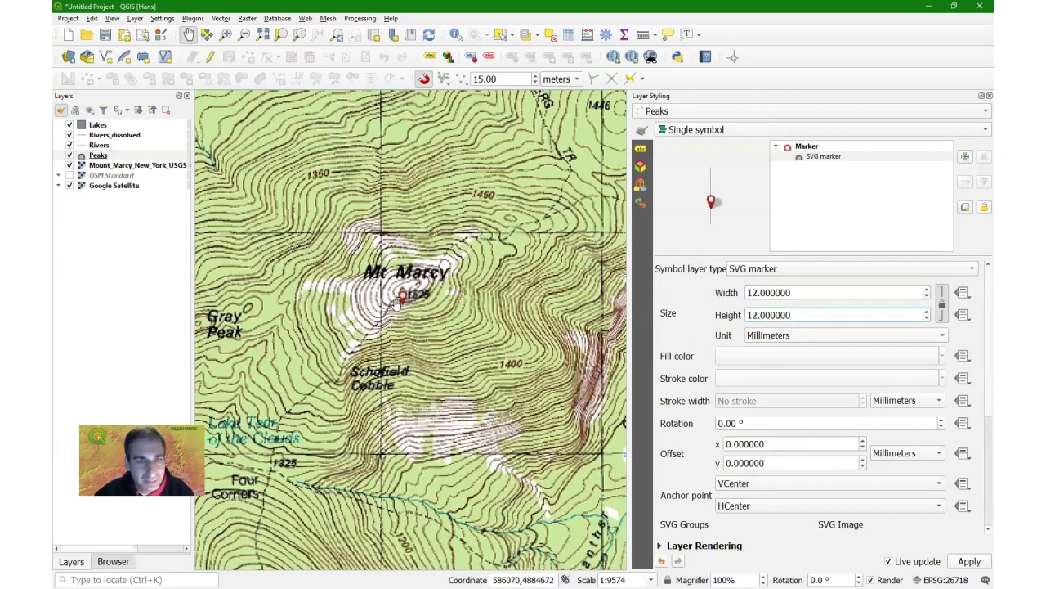
scroll(400, 304, "up", 1)
scroll(402, 301, "down", 1)
scroll(403, 296, "up", 1)
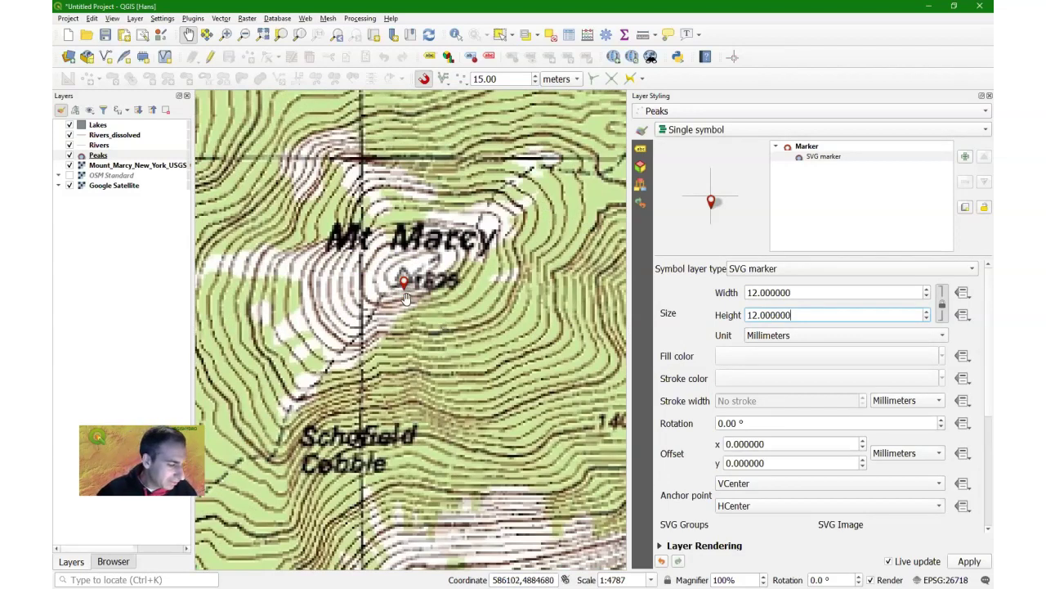
left_click(641, 149)
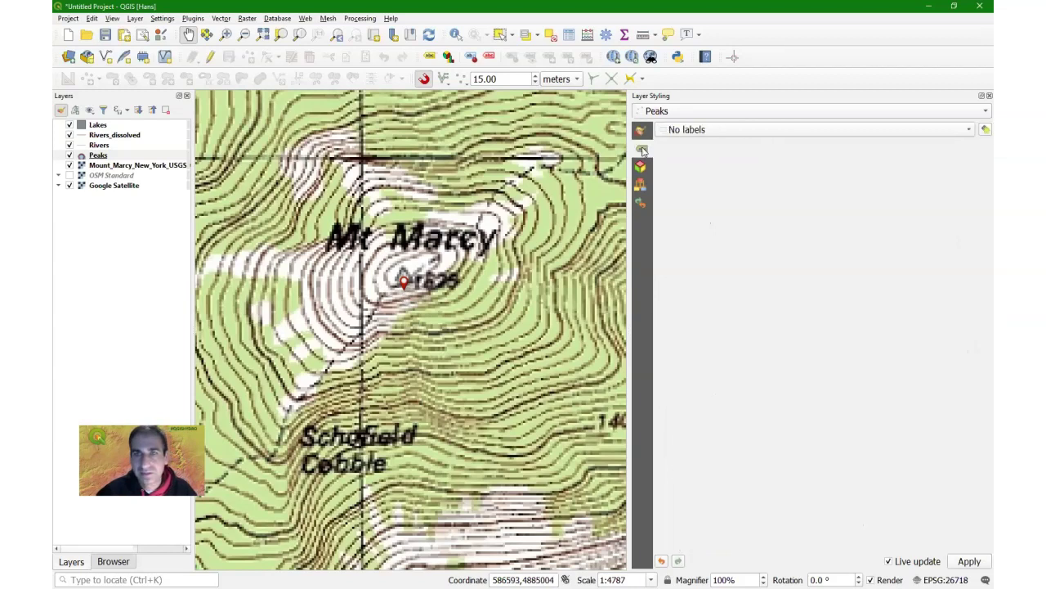
- Set Peaks labelling to Single labels with the Name field as the value
left_click(970, 133)
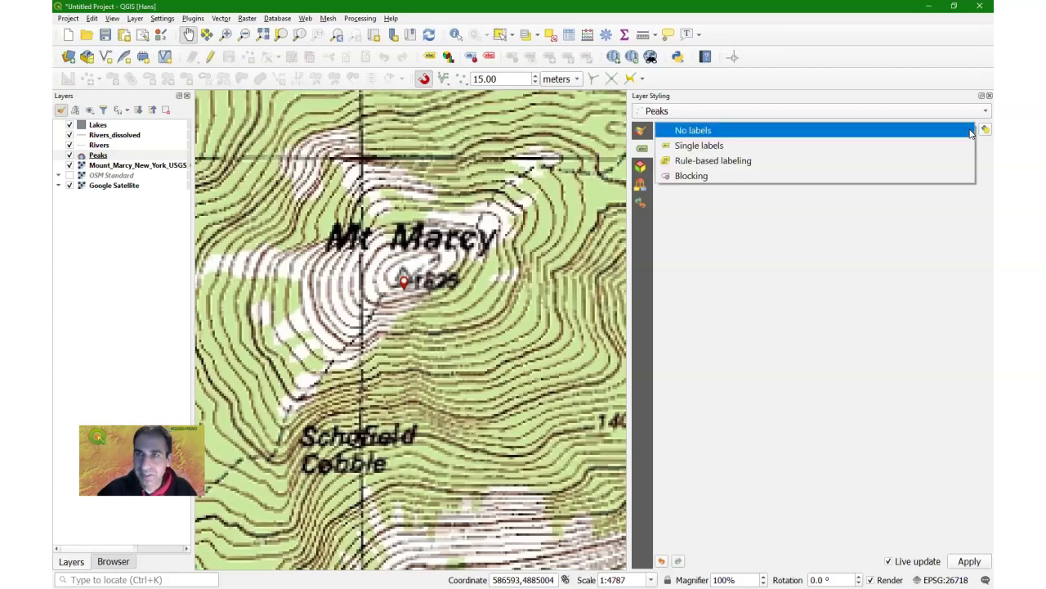
left_click(708, 145)
left_click(708, 148)
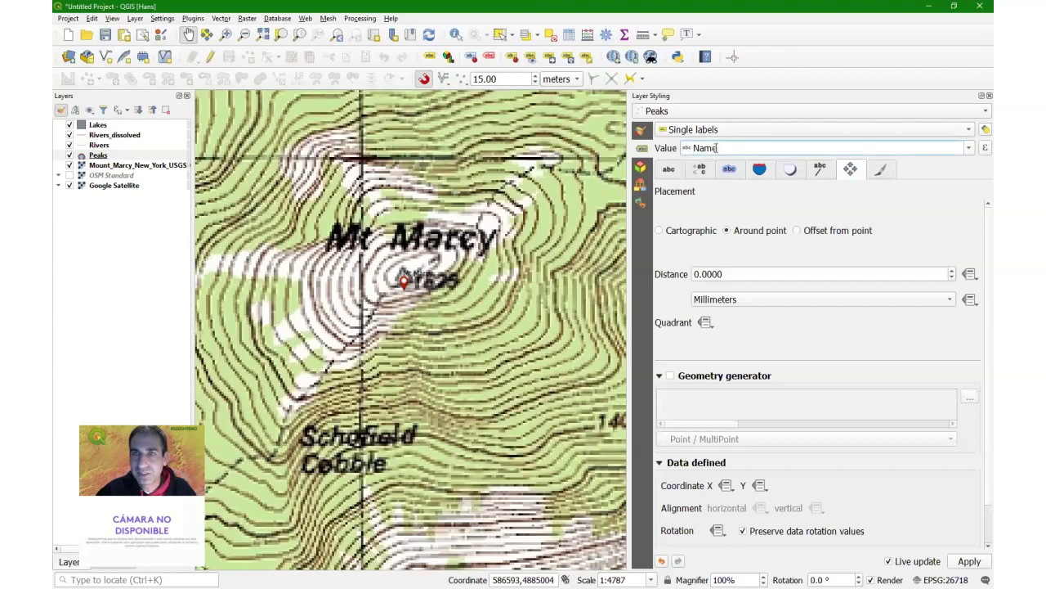
left_click(968, 150)
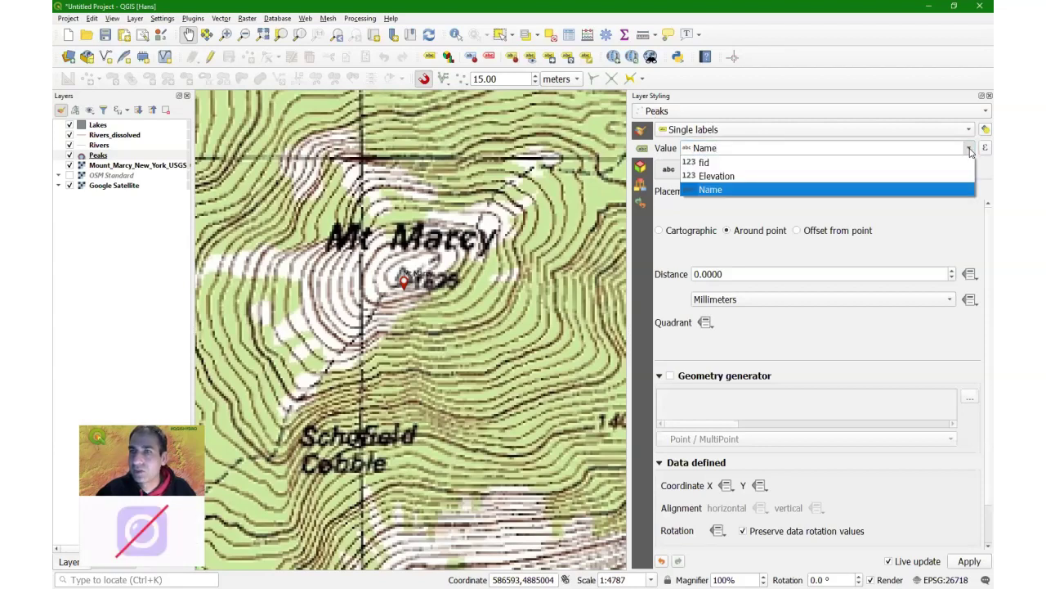
left_click(970, 151)
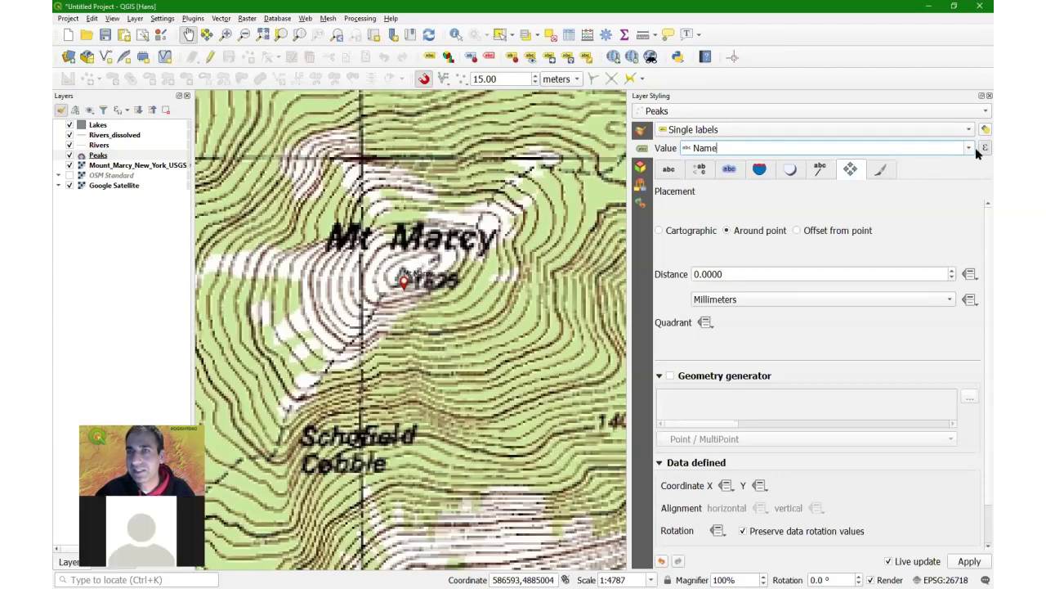
- In the Expression Dialog, replace the label expression with "Name" ||
left_click(983, 148)
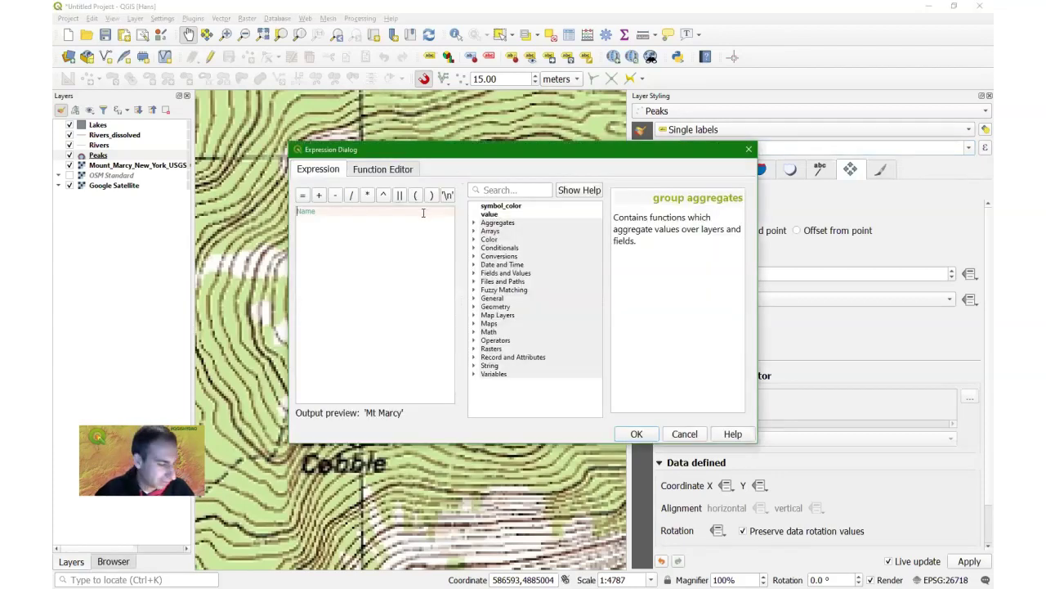
left_click_drag(323, 211, 258, 220)
key("BackSpace")
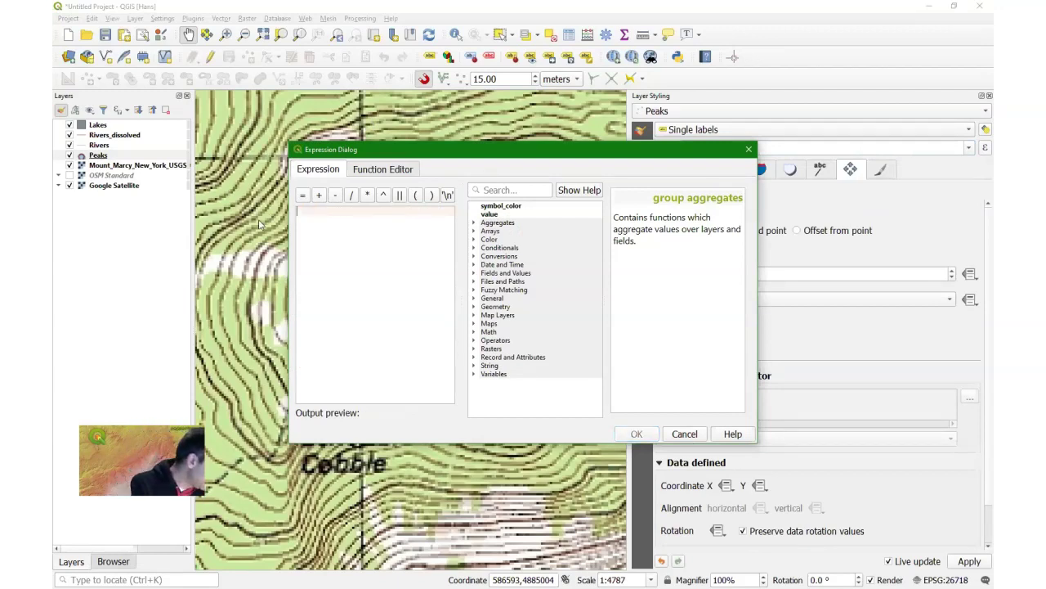
left_click(473, 275)
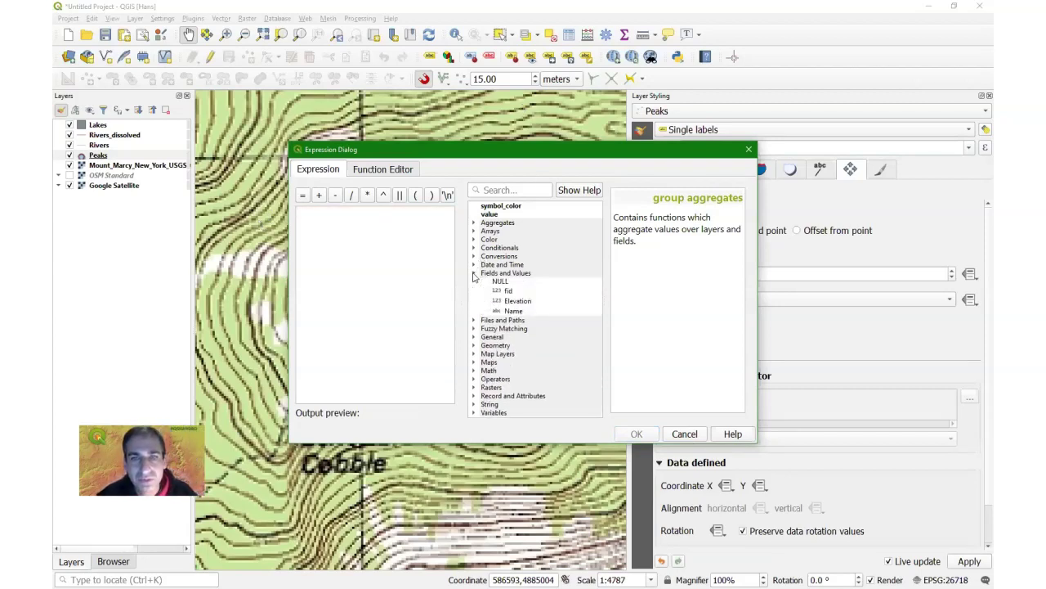
left_click(513, 311)
double_click(513, 312)
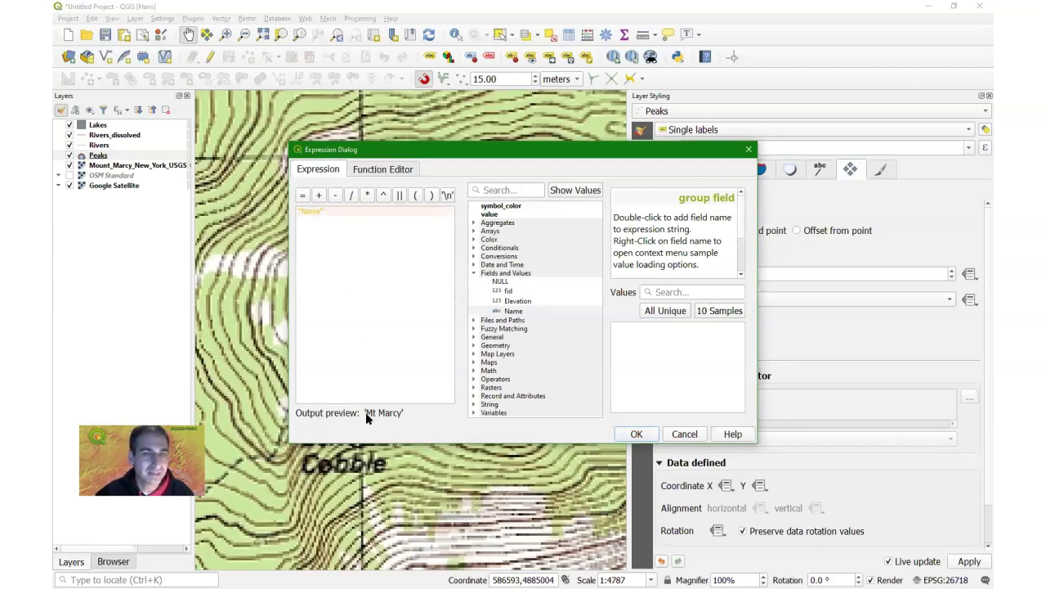
left_click(401, 201)
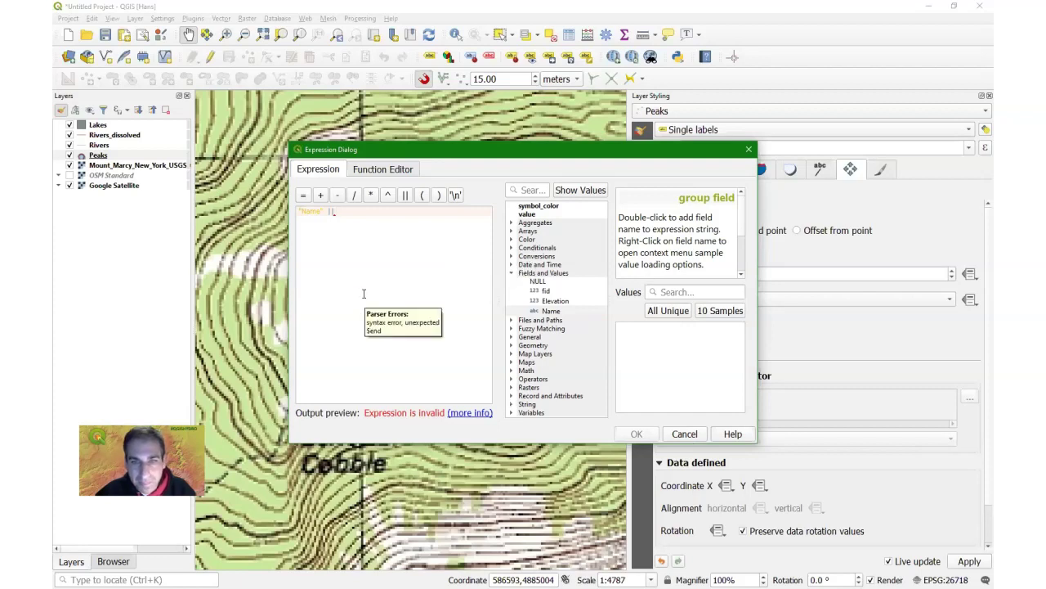
- Enter the test string adfdsf' after the operator, then select it for removal
left_click(513, 404)
scroll(537, 368, "down", 4)
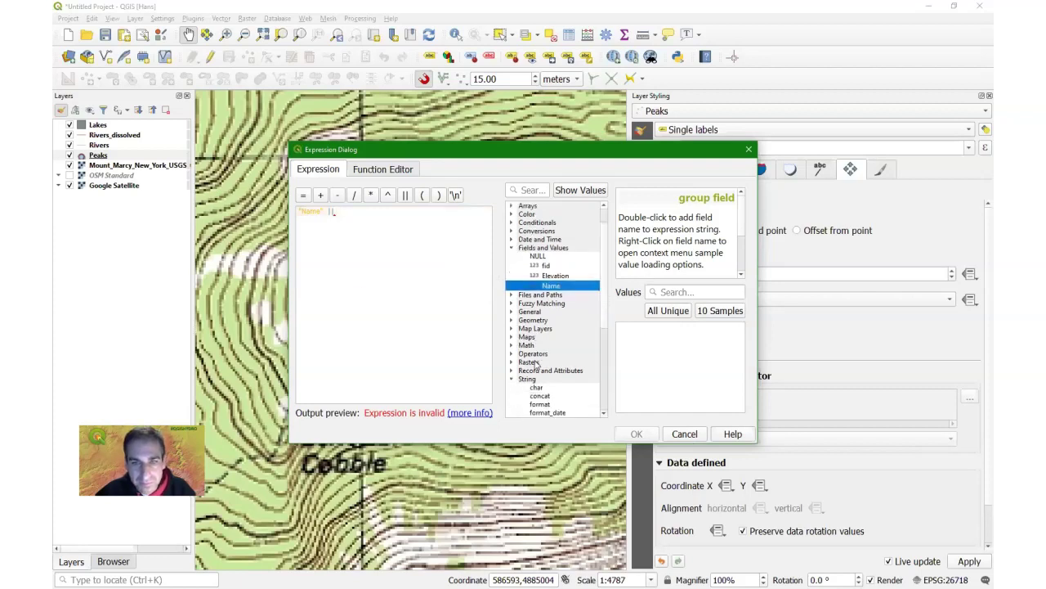
scroll(537, 368, "up", 2)
left_click(374, 221)
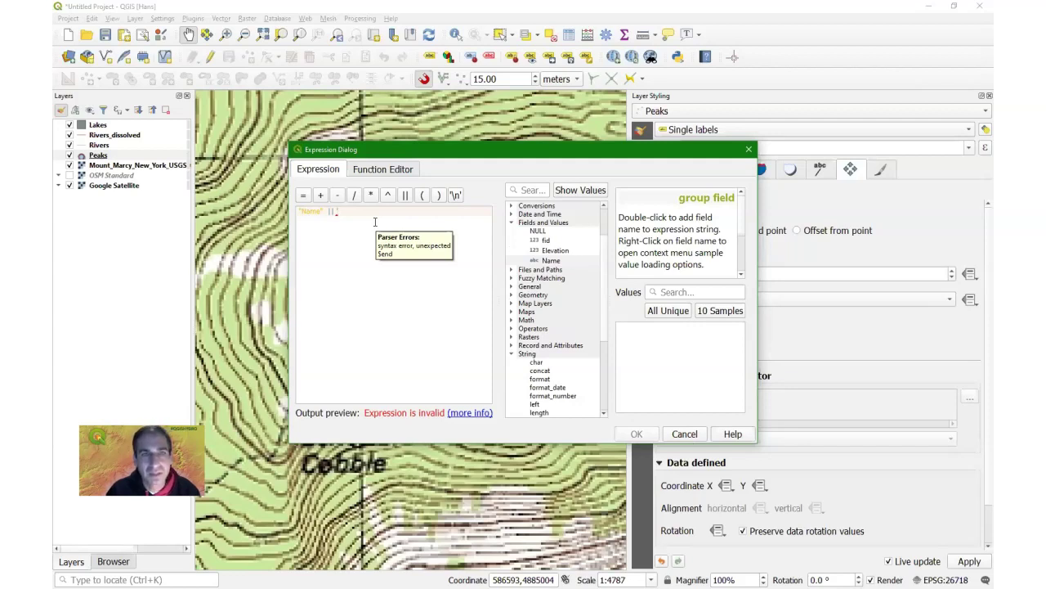
type("adfds")
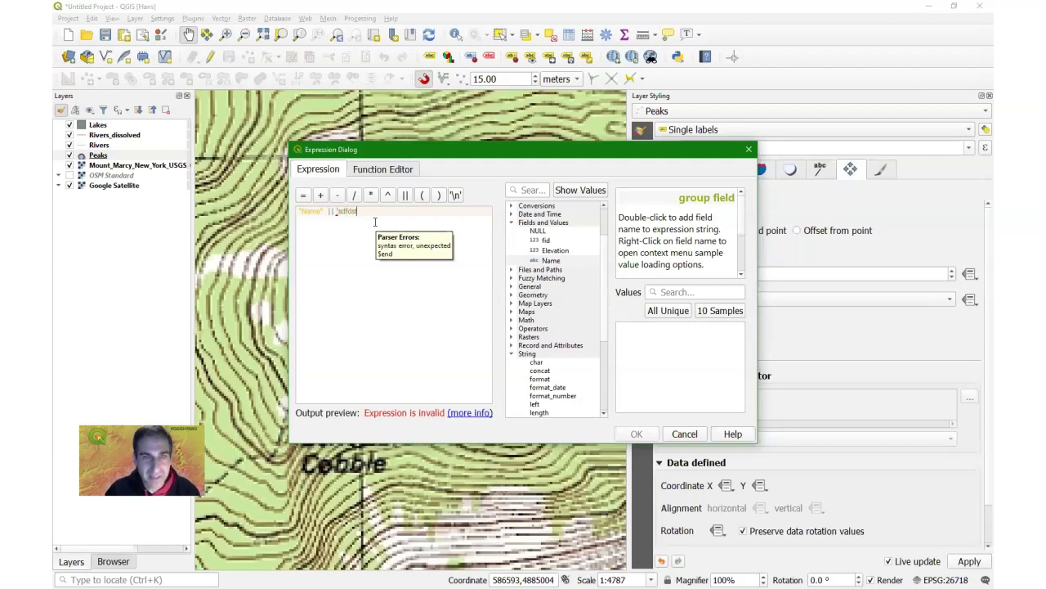
type("f'")
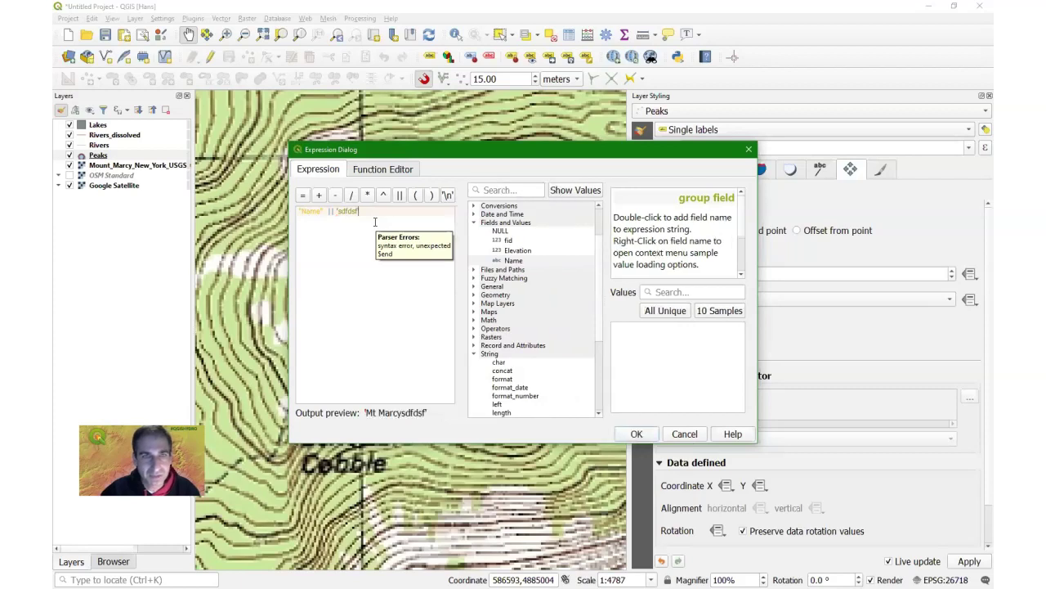
left_click(335, 211)
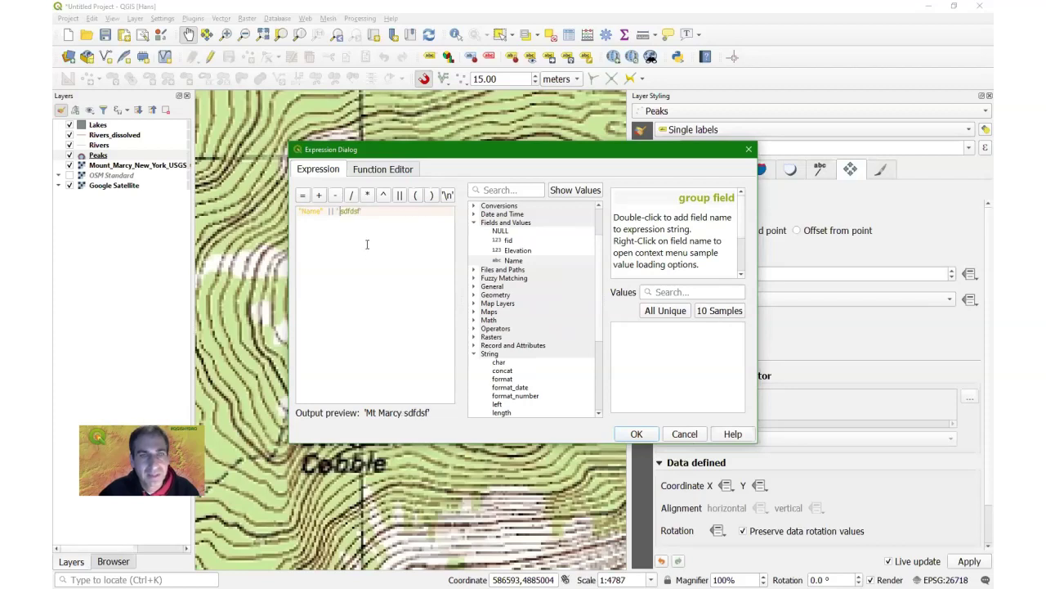
left_click_drag(360, 211, 335, 209)
- Set the Peaks label expression to "Name" || '\n' || "Elevation" || ' m' for two-line labels
key("BackSpace")
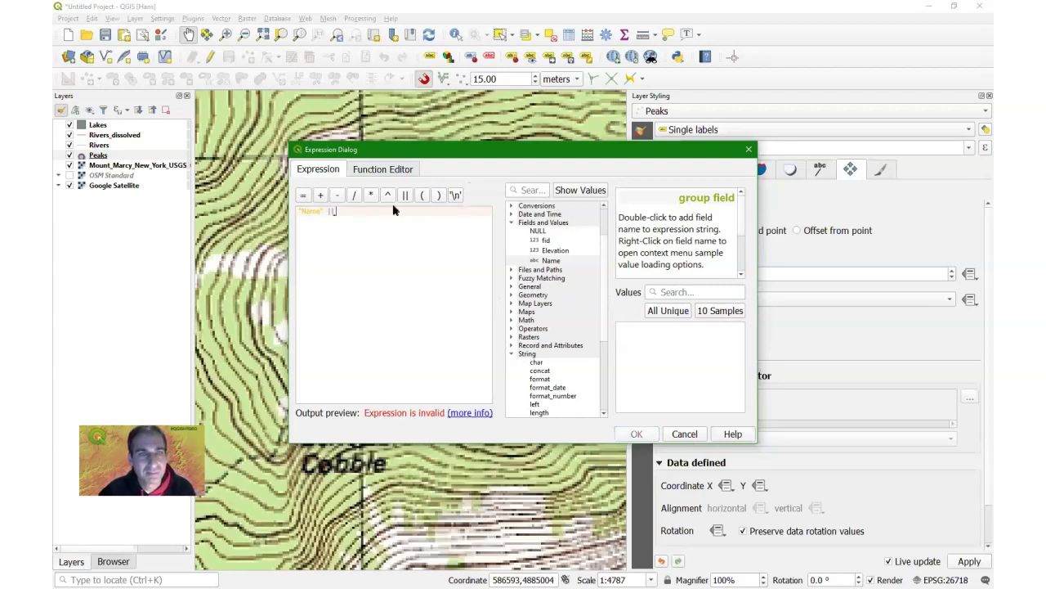
left_click(455, 194)
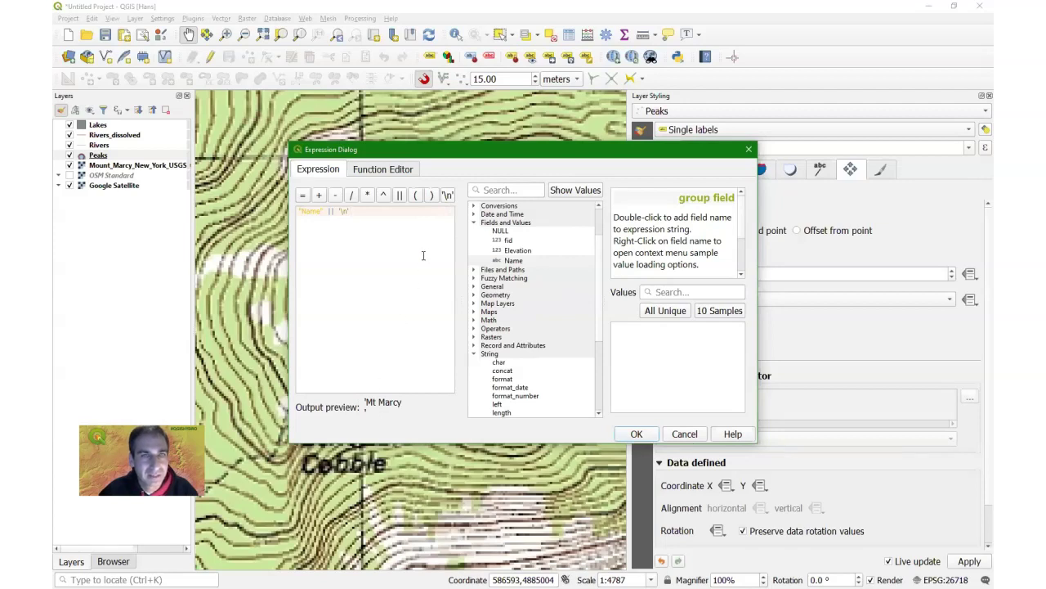
type("||")
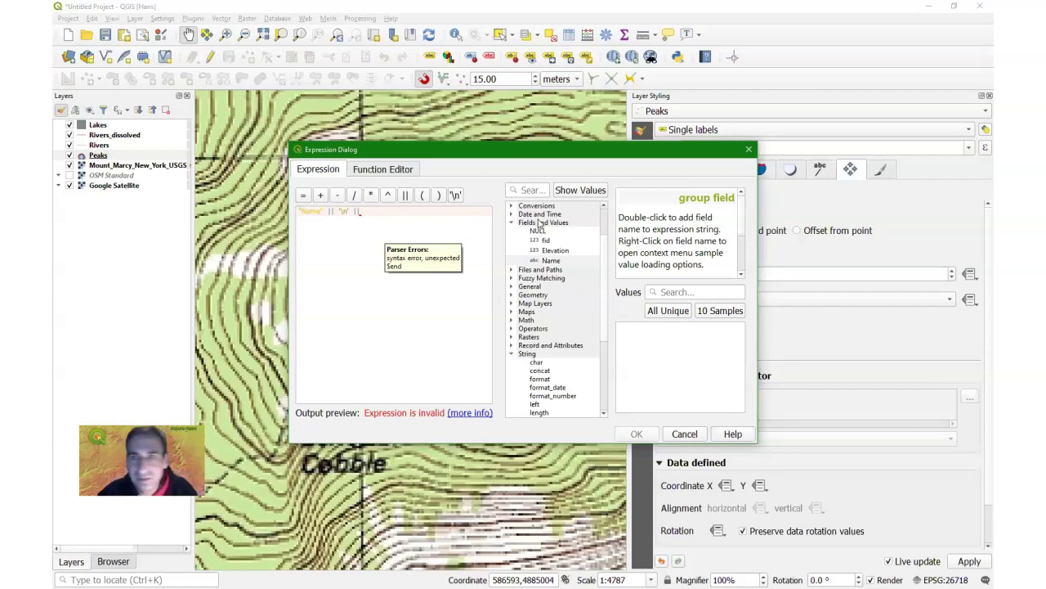
left_click(553, 251)
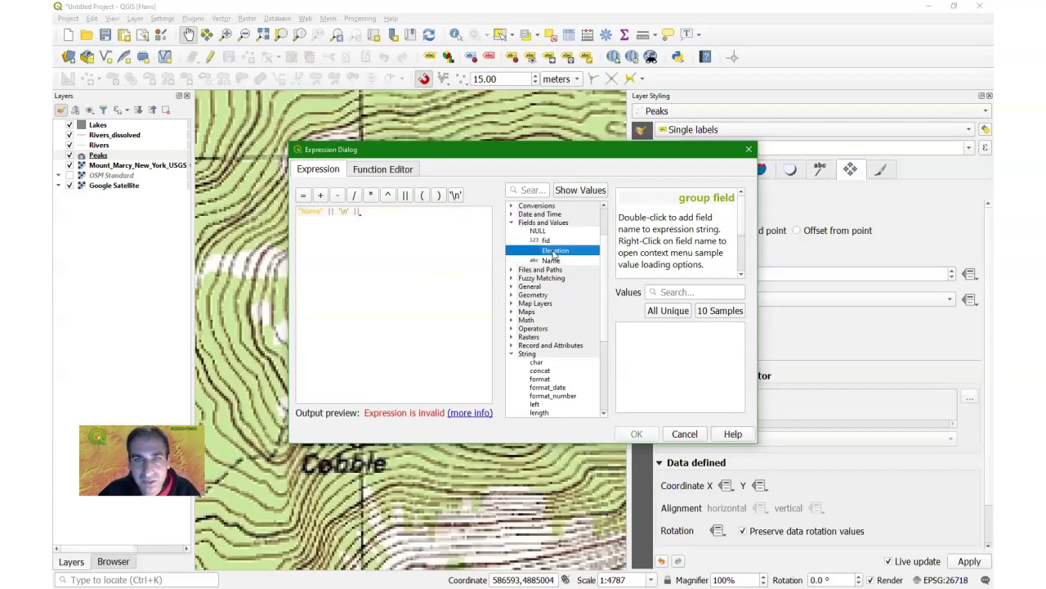
double_click(553, 251)
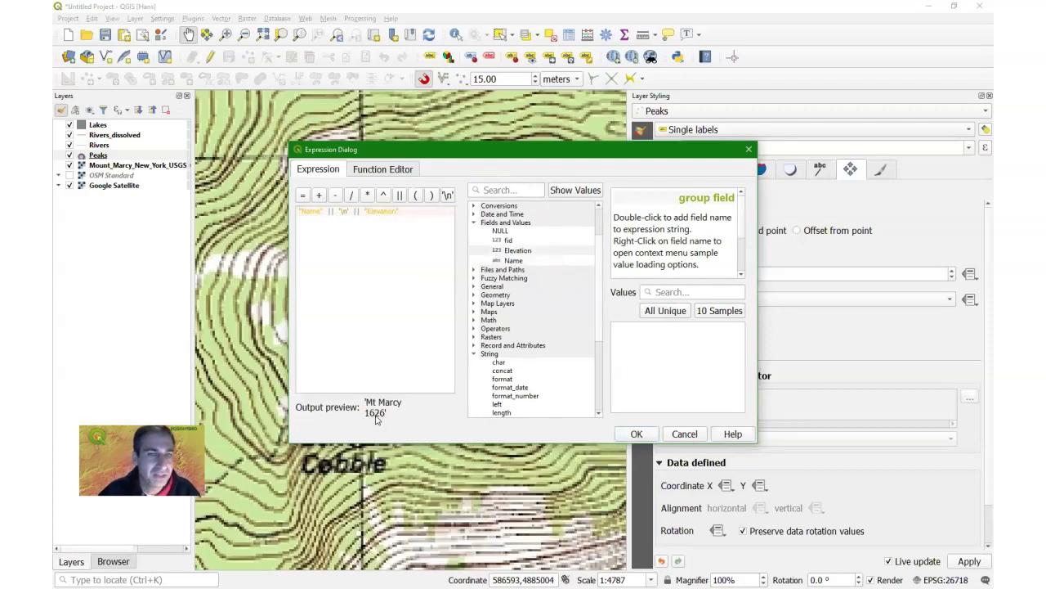
left_click(400, 196)
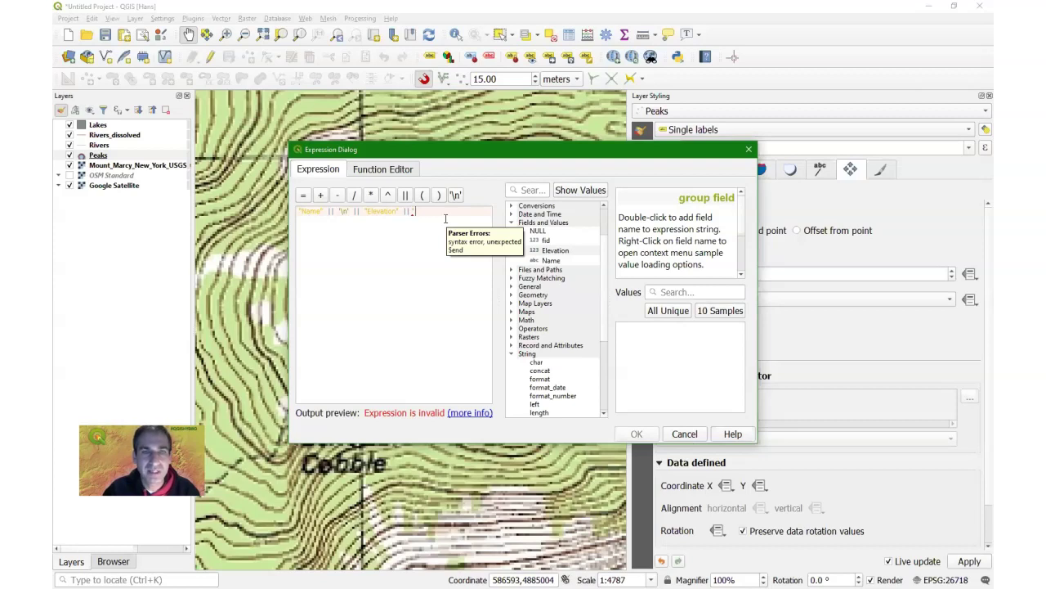
type("'m")
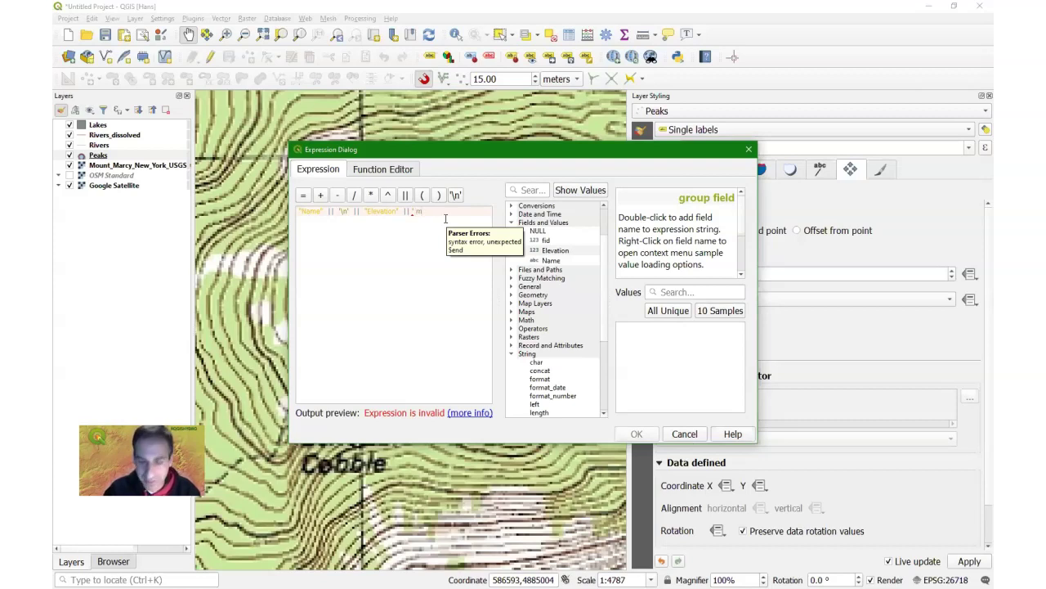
type("'")
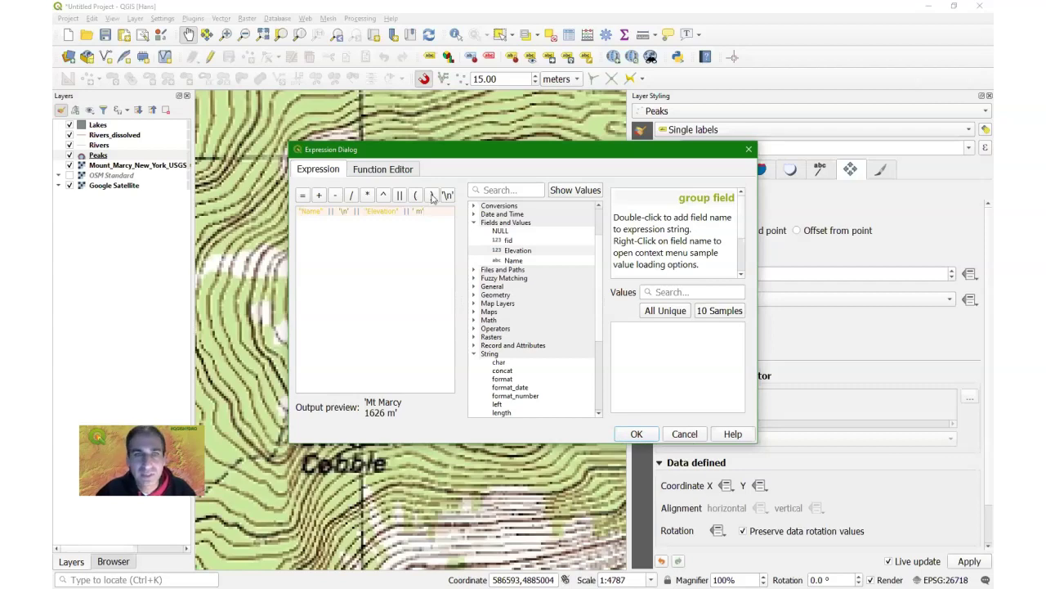
left_click(636, 434)
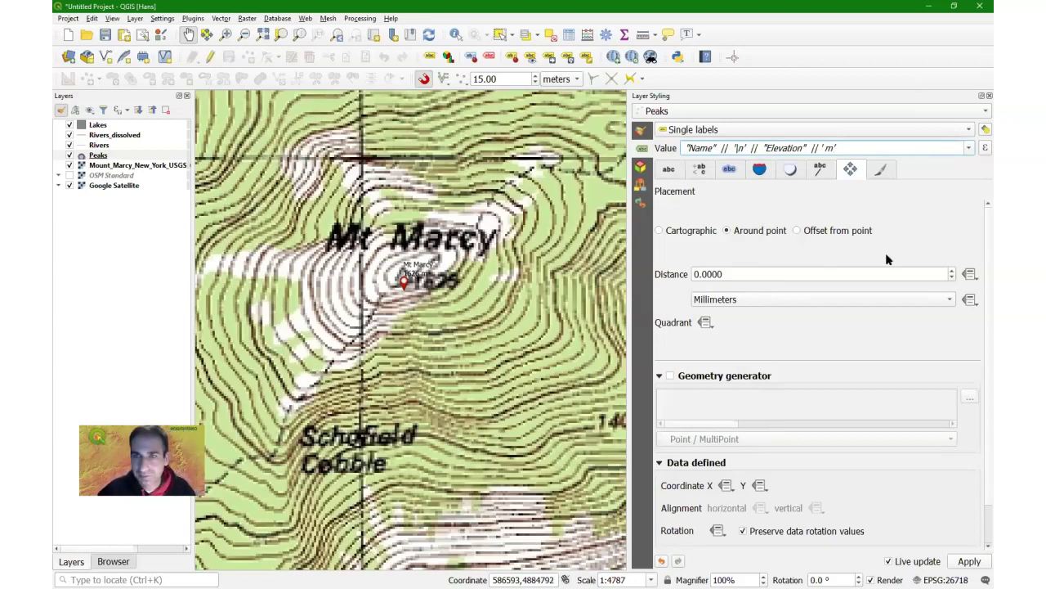
- Review the Peaks label text formatting and switch on a 1 mm text buffer
left_click(668, 168)
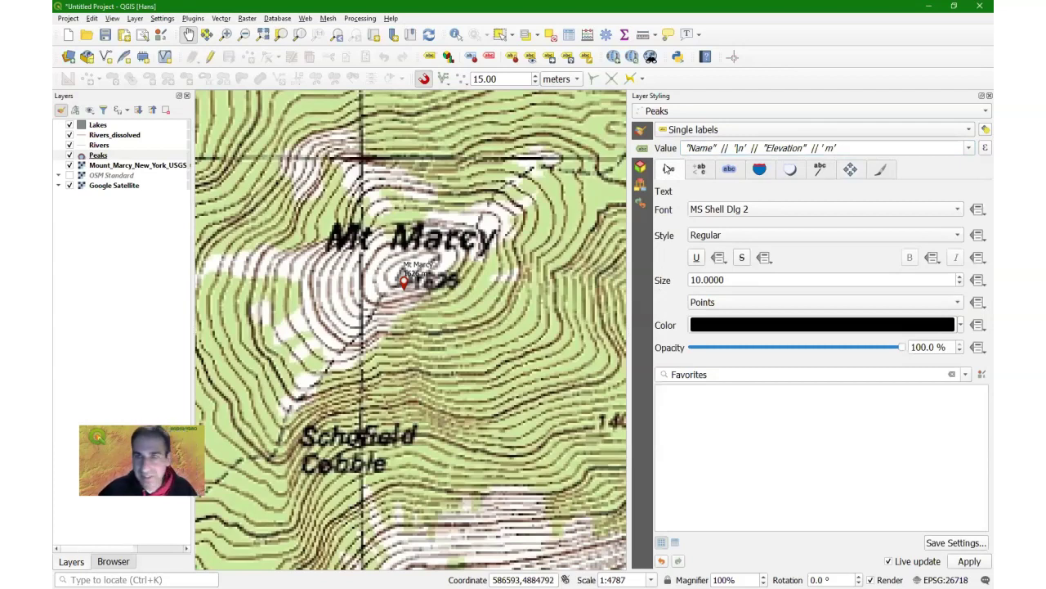
scroll(703, 234, "down", 1)
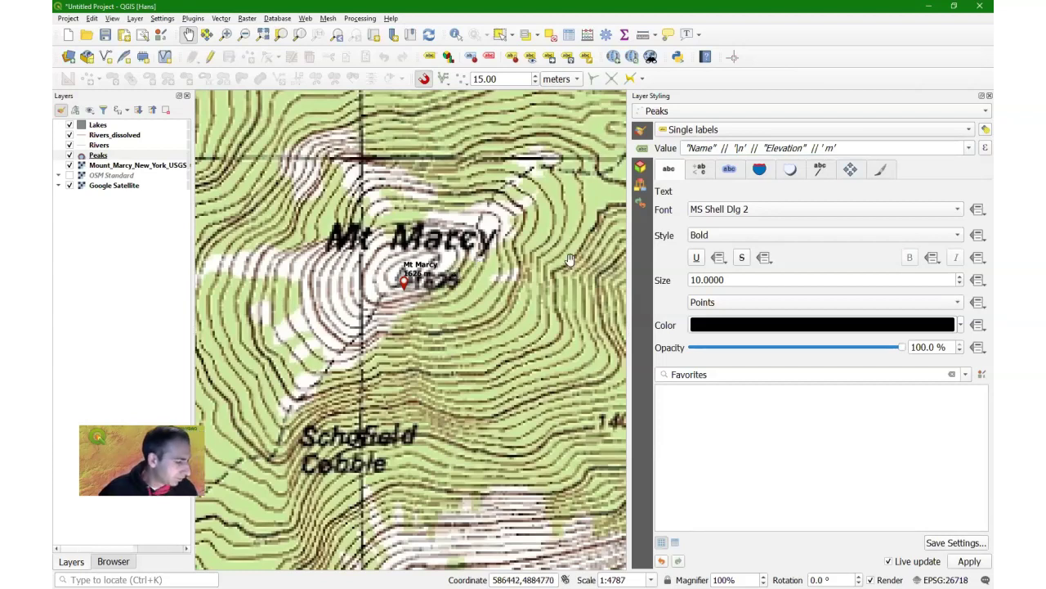
left_click(729, 171)
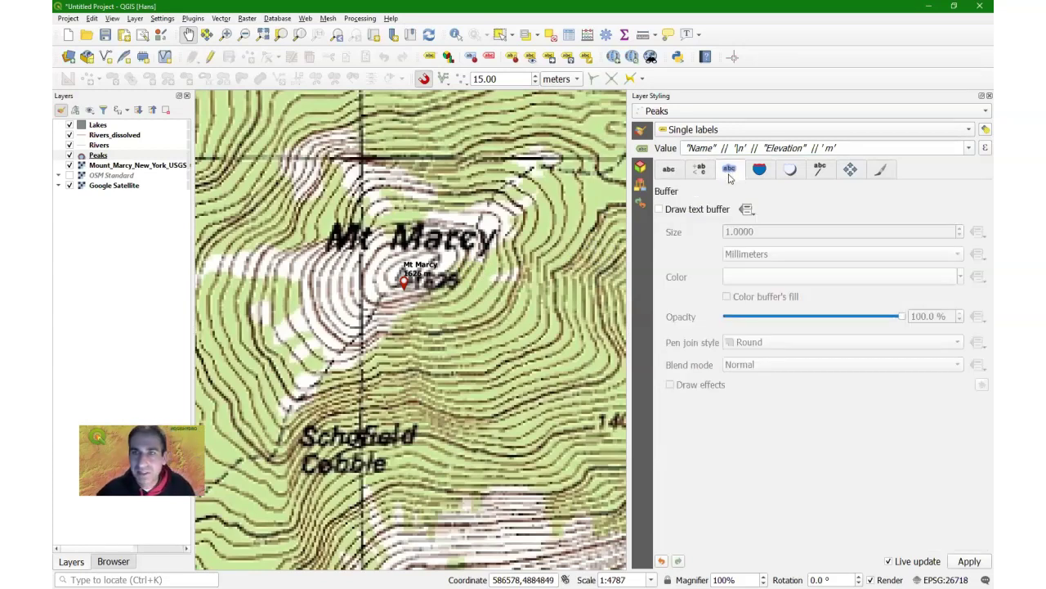
left_click(659, 209)
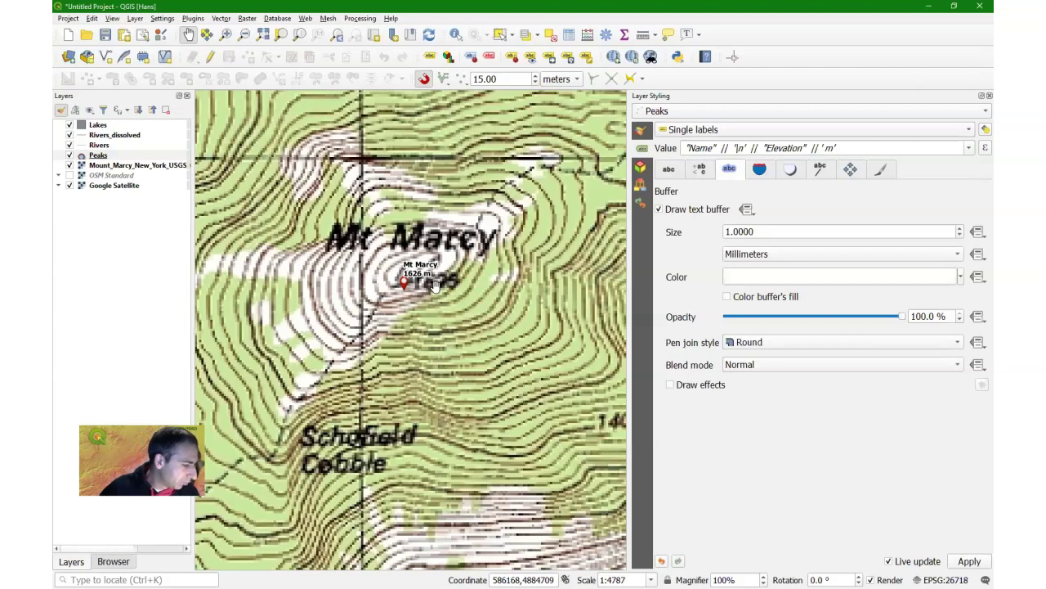
- Set the Peaks label placement distance from points to 2 mm
left_click(851, 169)
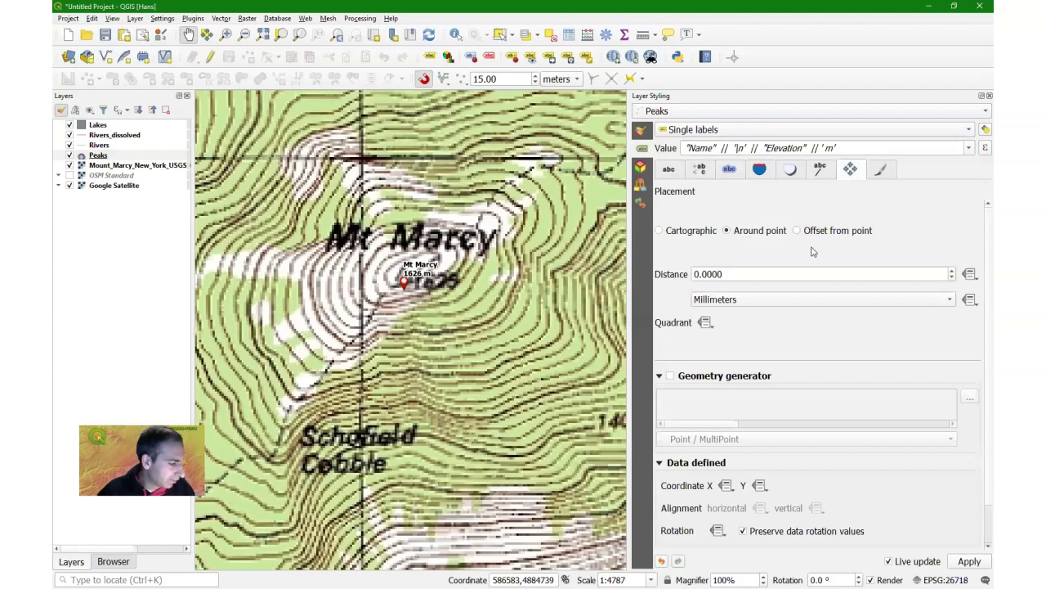
double_click(716, 278)
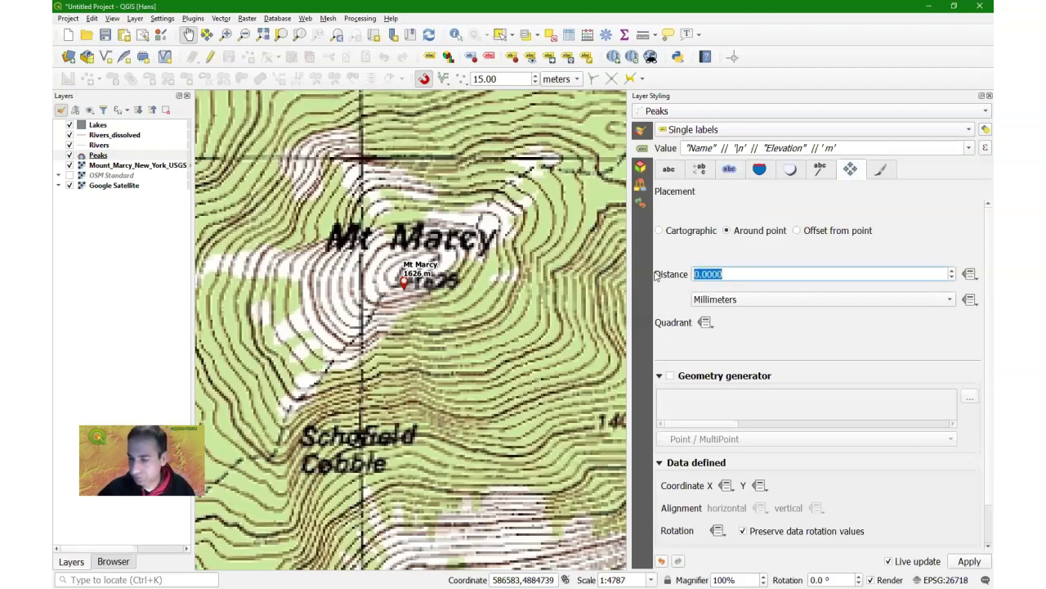
type("2")
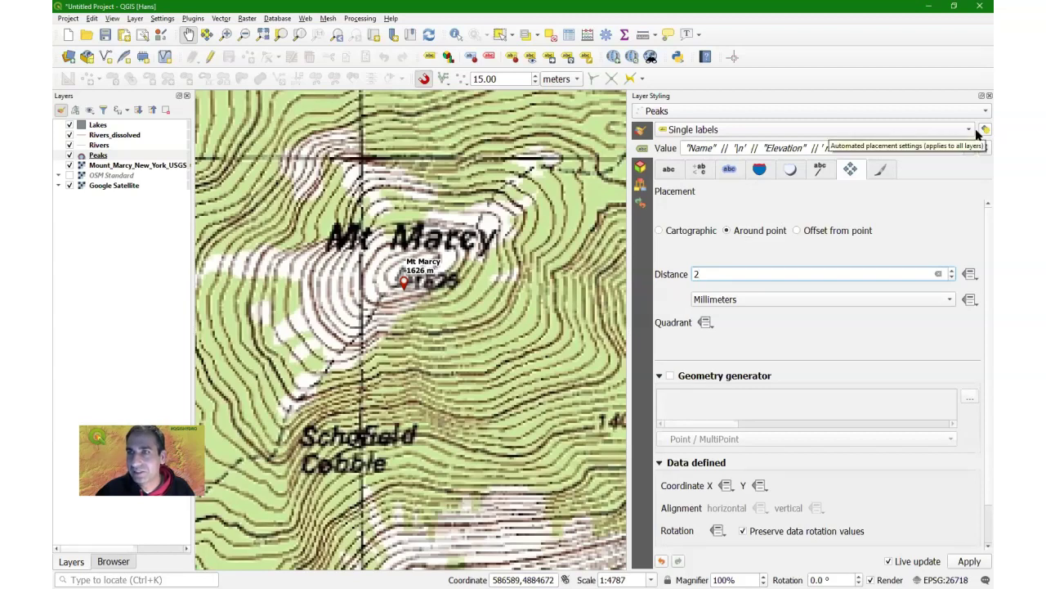
key("Return")
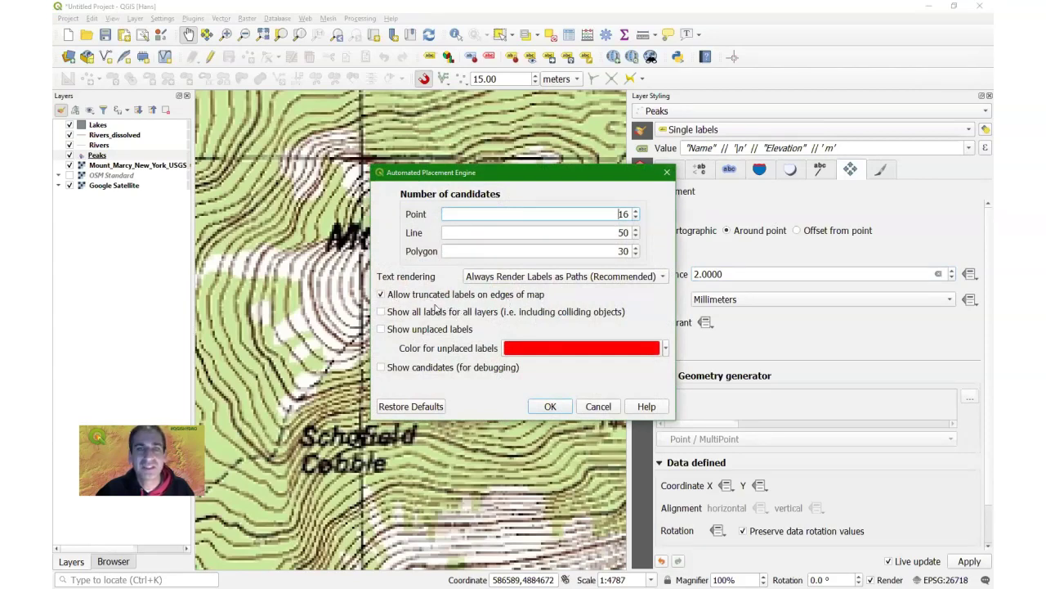
- Disallow truncated labels at map edges and pan to bring the Mt Marcy label into view
left_click(381, 295)
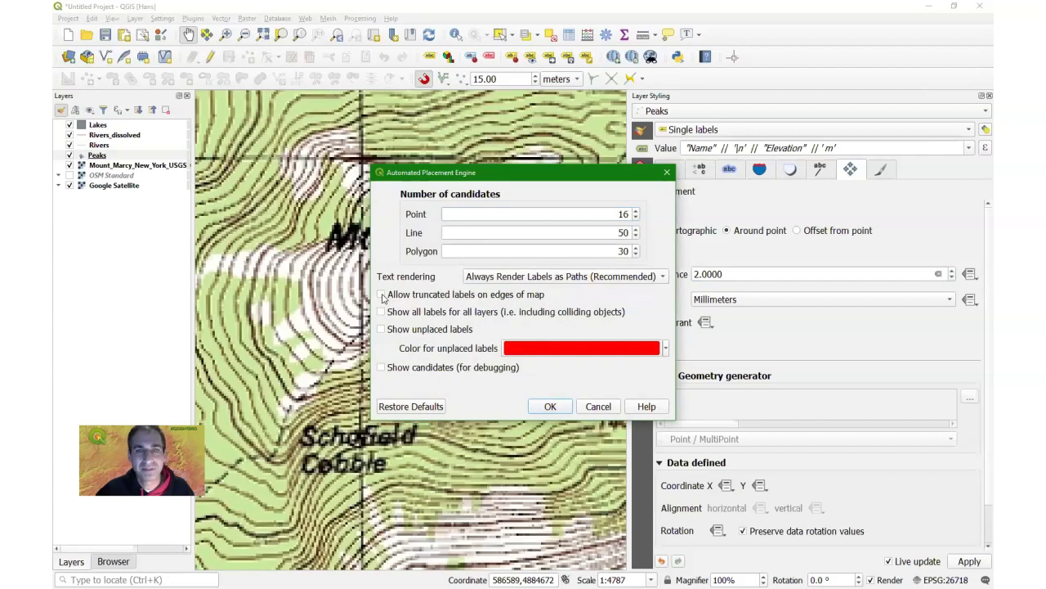
left_click(549, 406)
left_click_drag(425, 335, 478, 333)
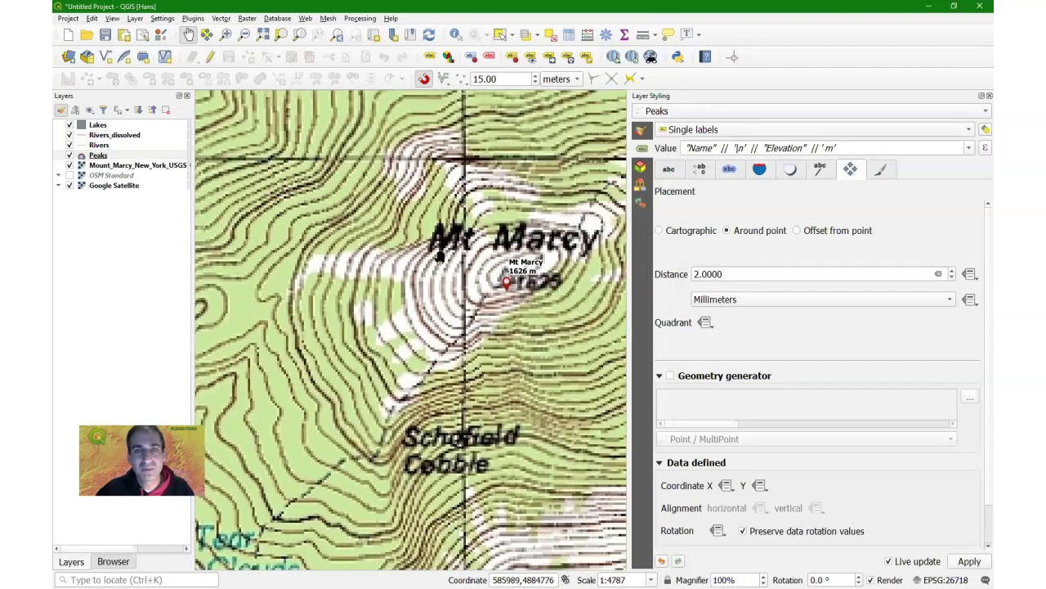
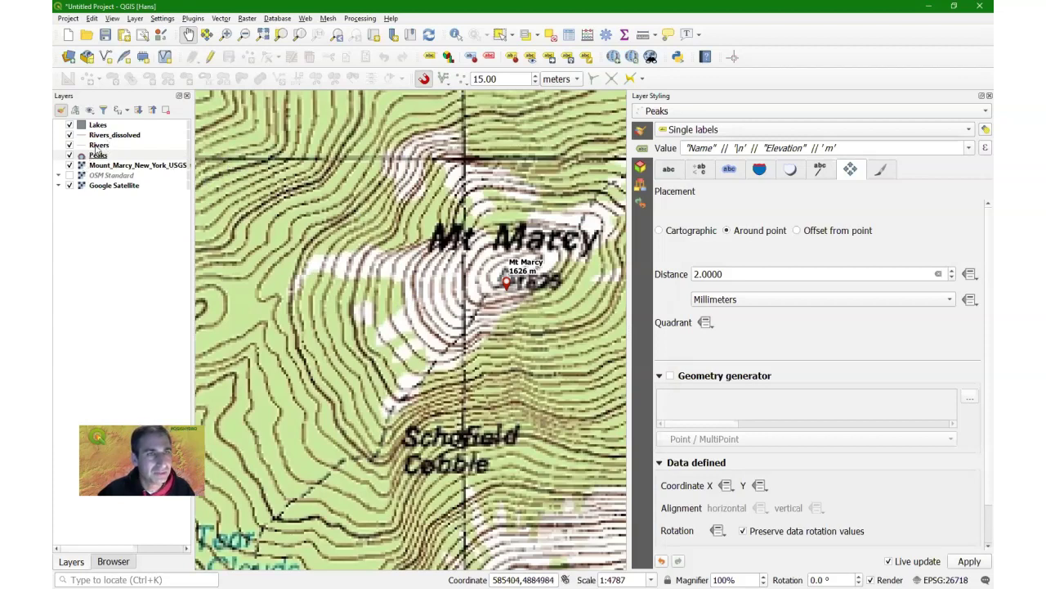
- Show the Simple line symbol settings for Rivers_dissolved, a brown 0.26 mm stroke
left_click(99, 137)
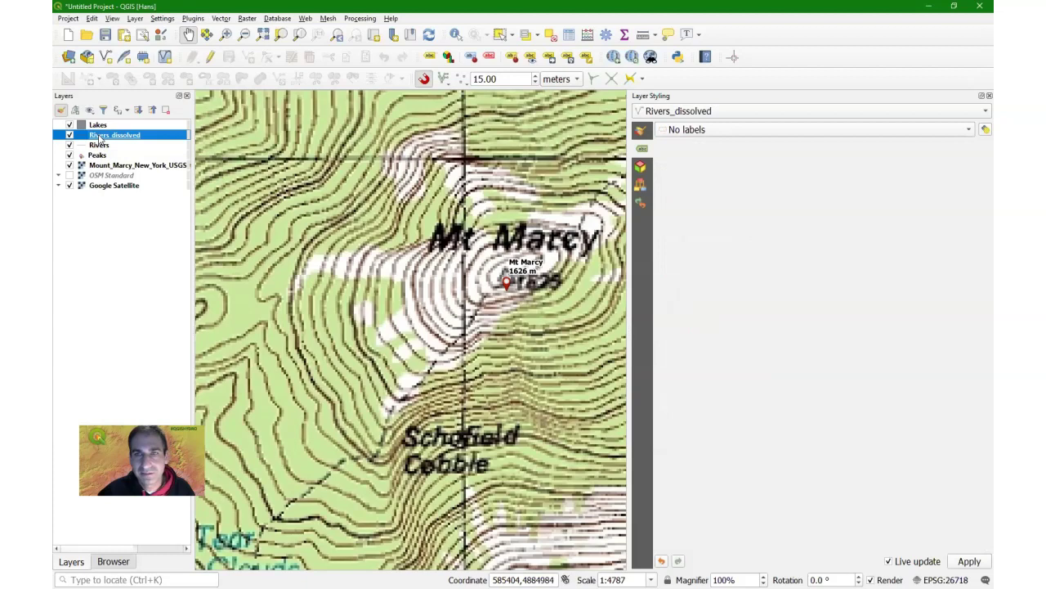
left_click(643, 131)
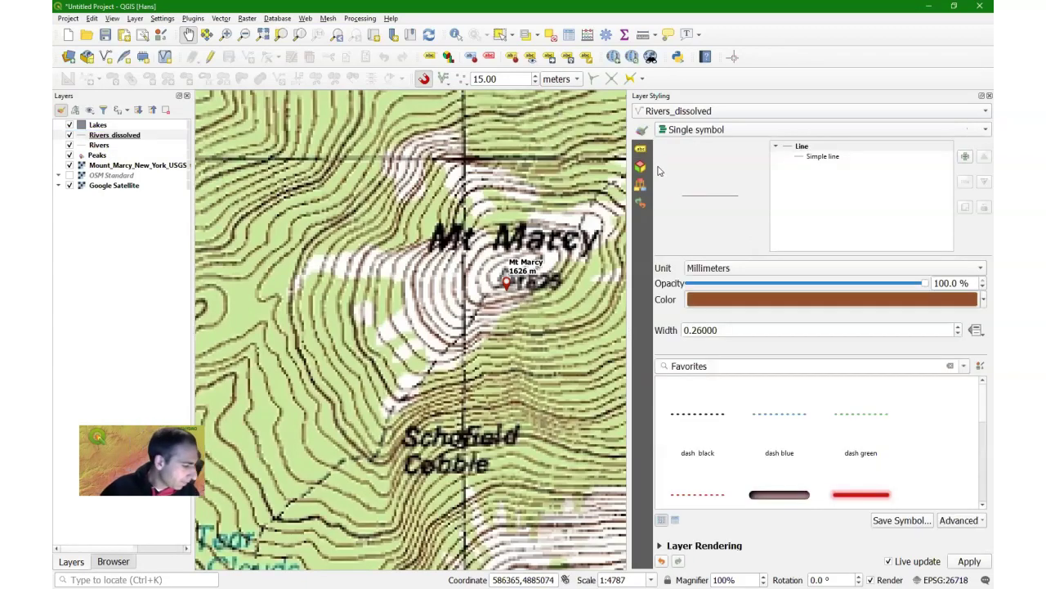
left_click(822, 157)
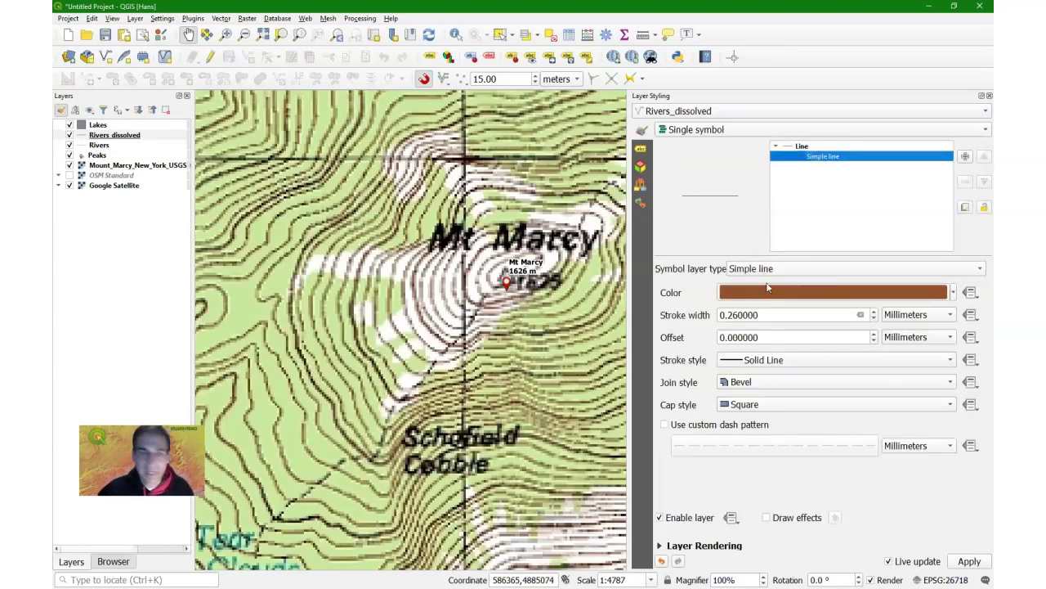
mouse_move(725, 300)
left_click(954, 293)
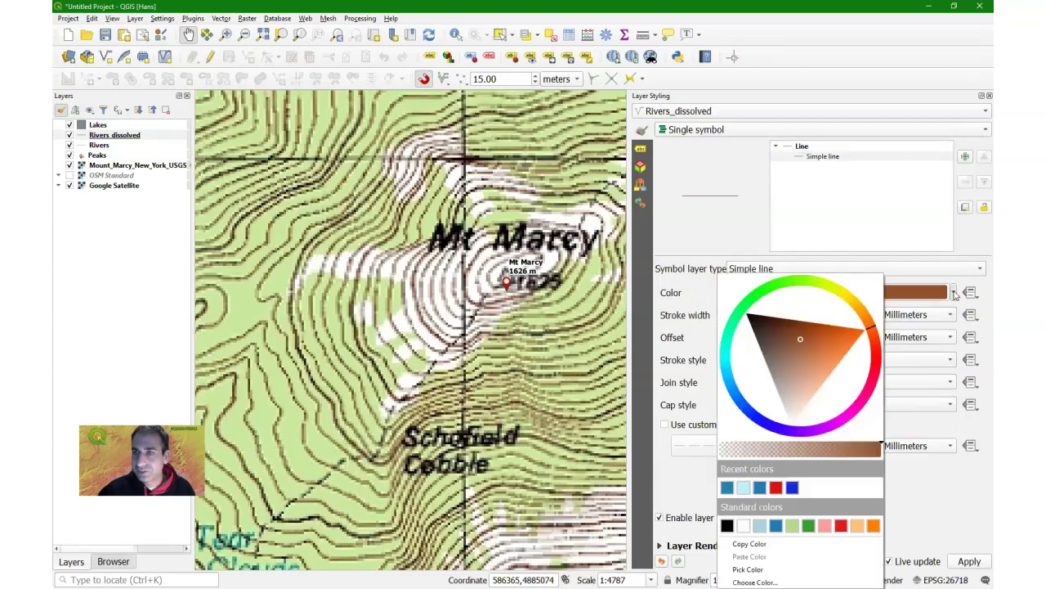
left_click(954, 293)
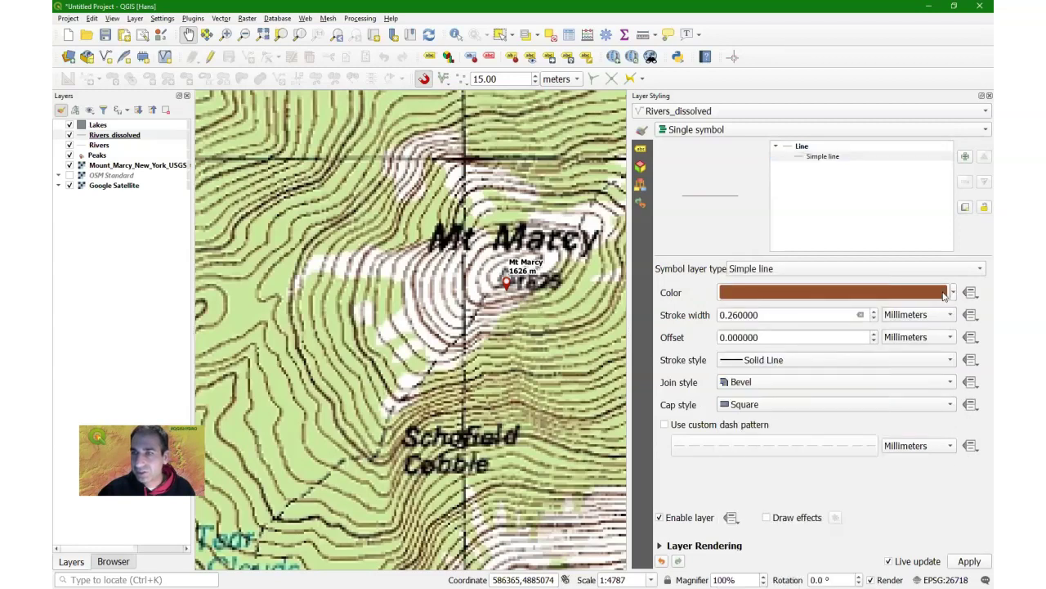
- Change the river line colour to RGB 31/120/180 (#1f78b4)
left_click(768, 292)
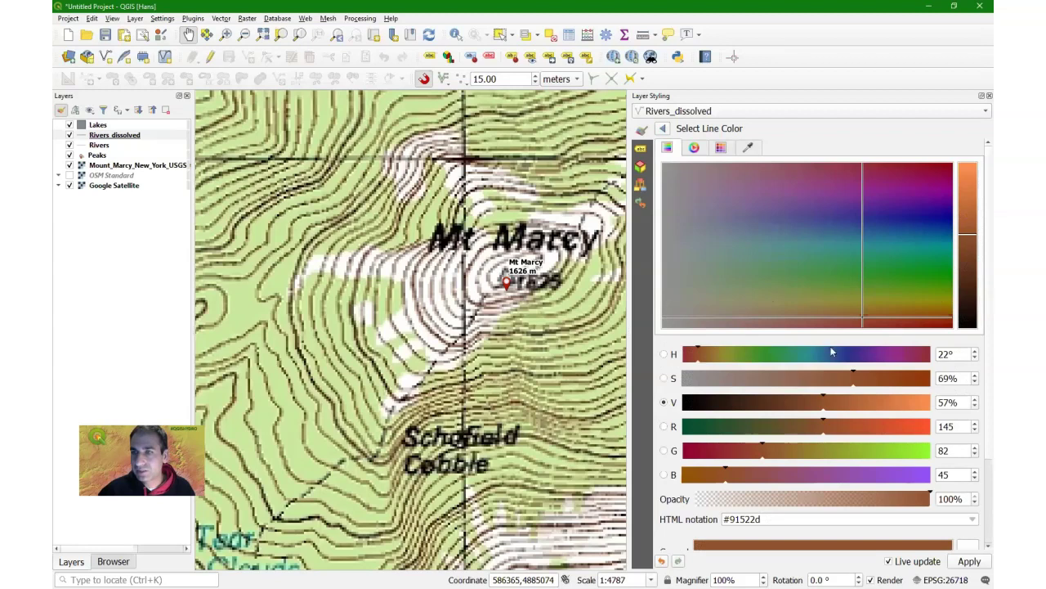
double_click(965, 425)
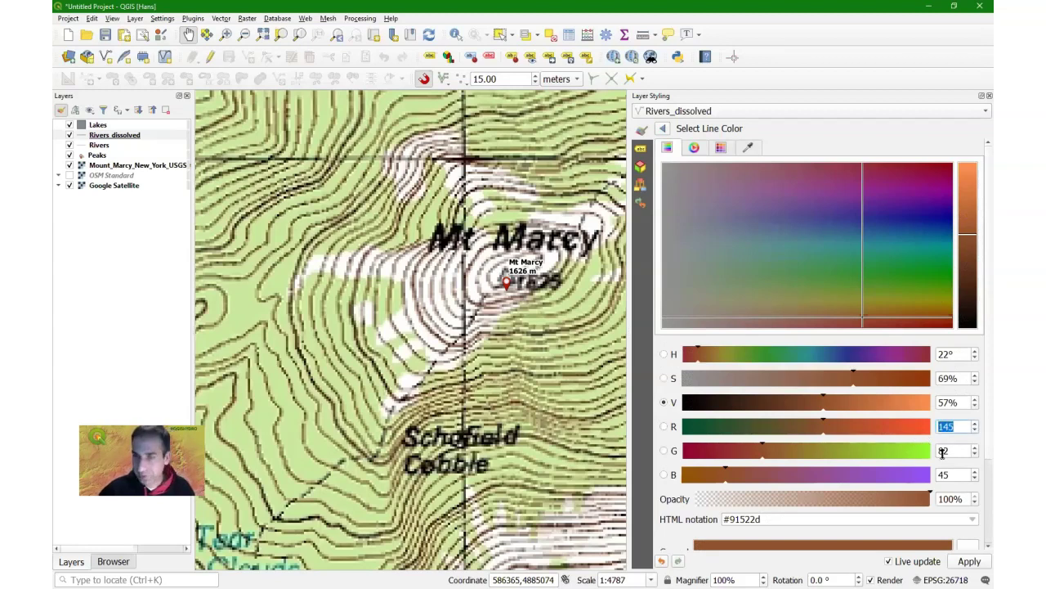
type("31")
double_click(948, 450)
type("120")
double_click(944, 475)
type("180")
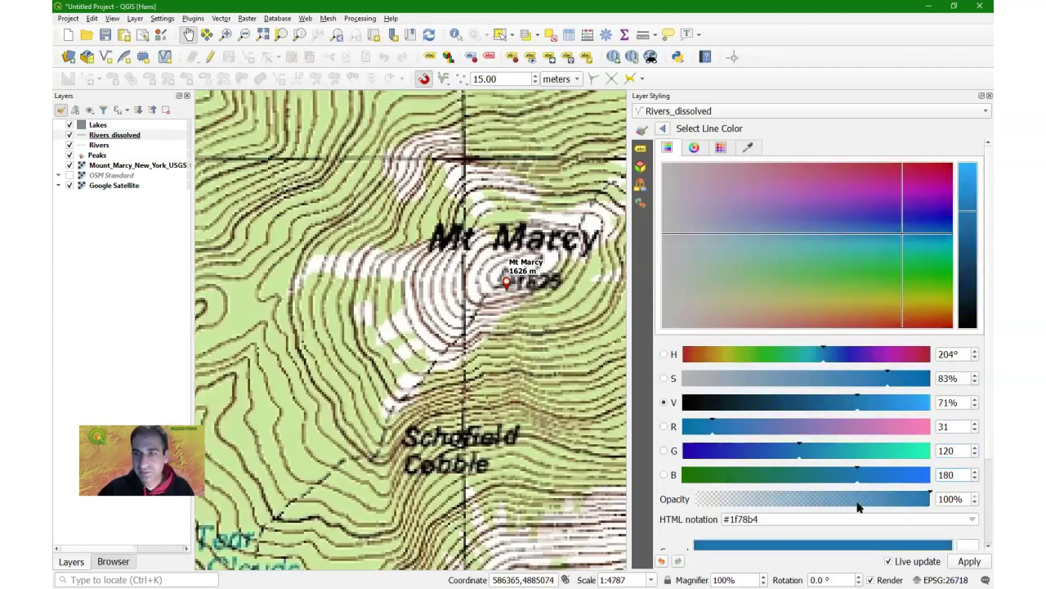
left_click(666, 130)
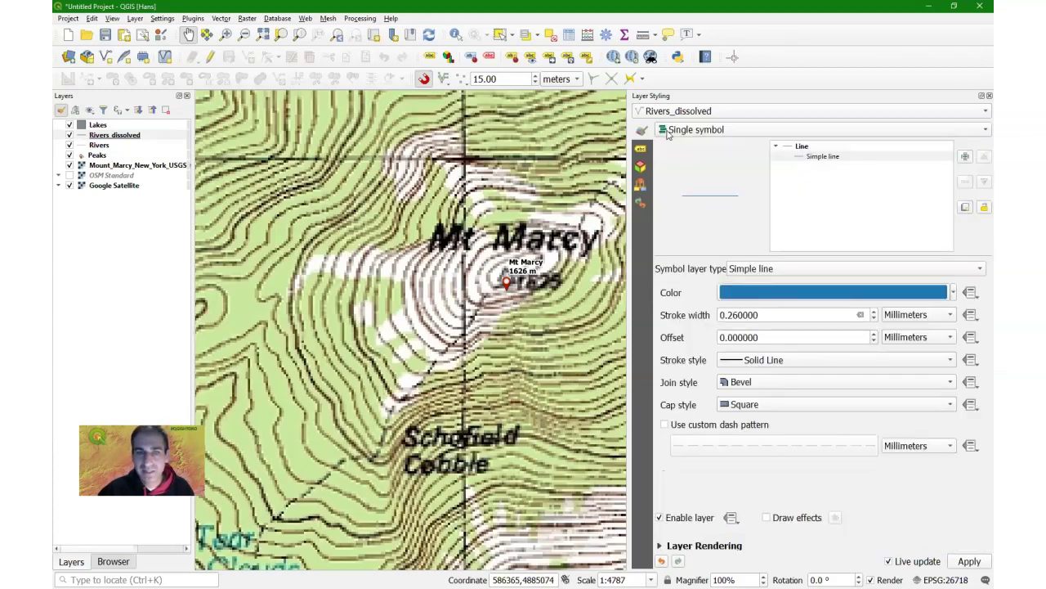
- Zoom to the Rivers_dissolved layer and set its stroke width to 0.86 mm
right_click(117, 136)
left_click(131, 139)
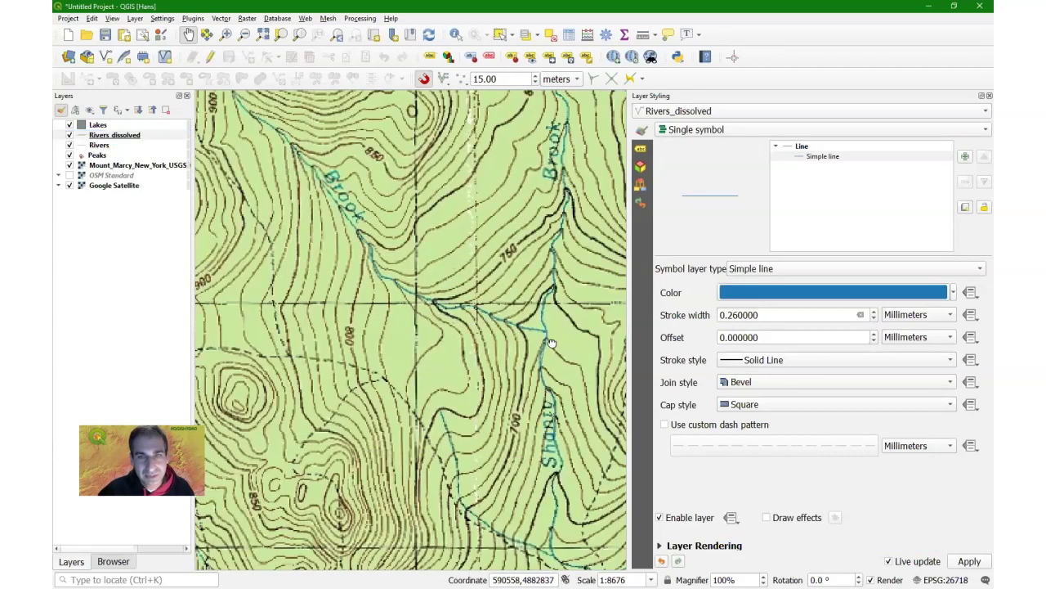
left_click_drag(553, 343, 479, 331)
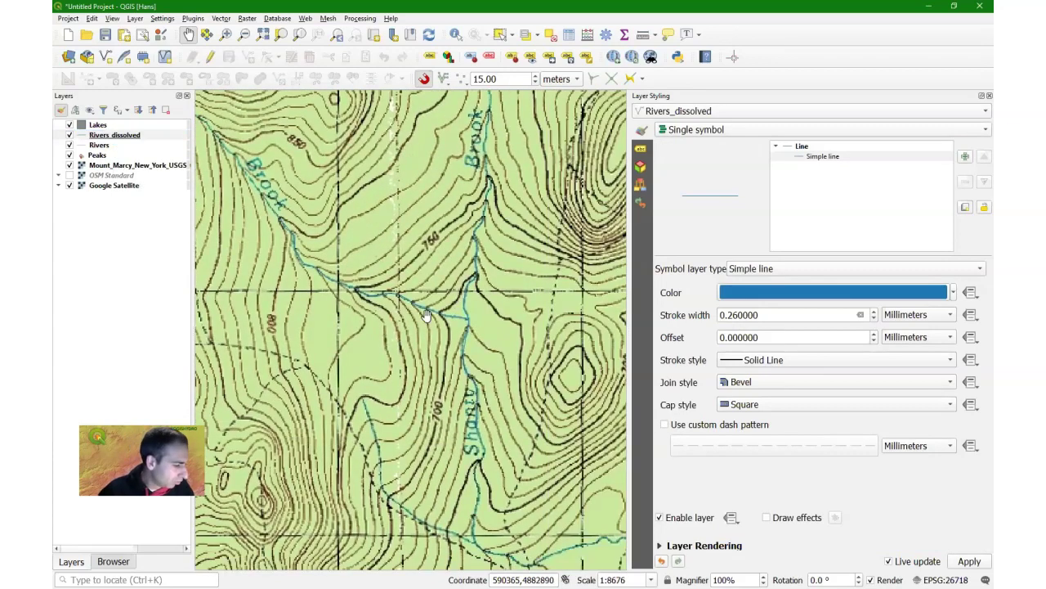
left_click_drag(768, 315, 729, 314)
type("86")
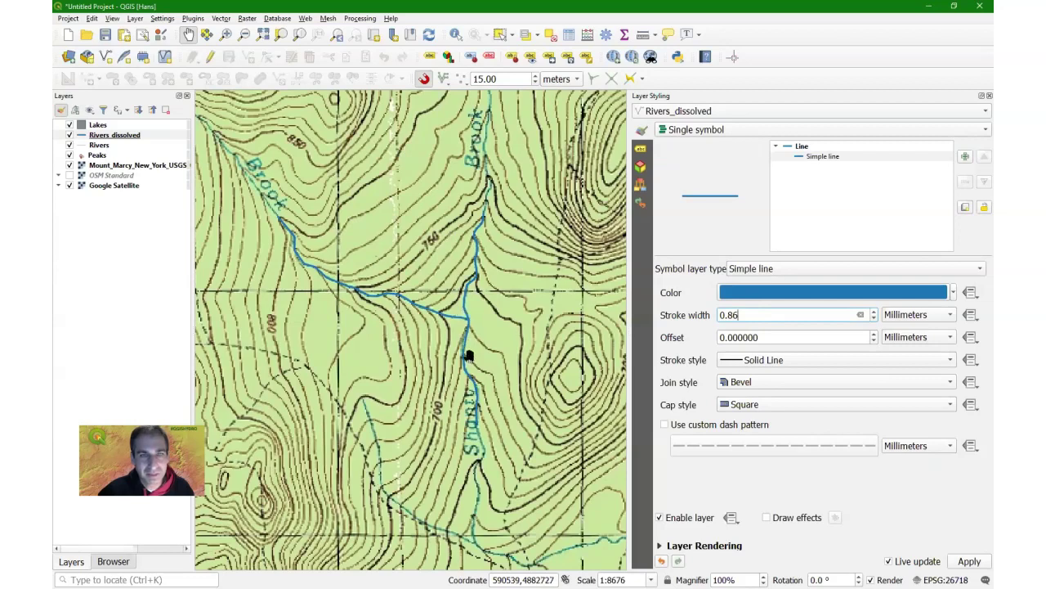
scroll(470, 356, "up", 1)
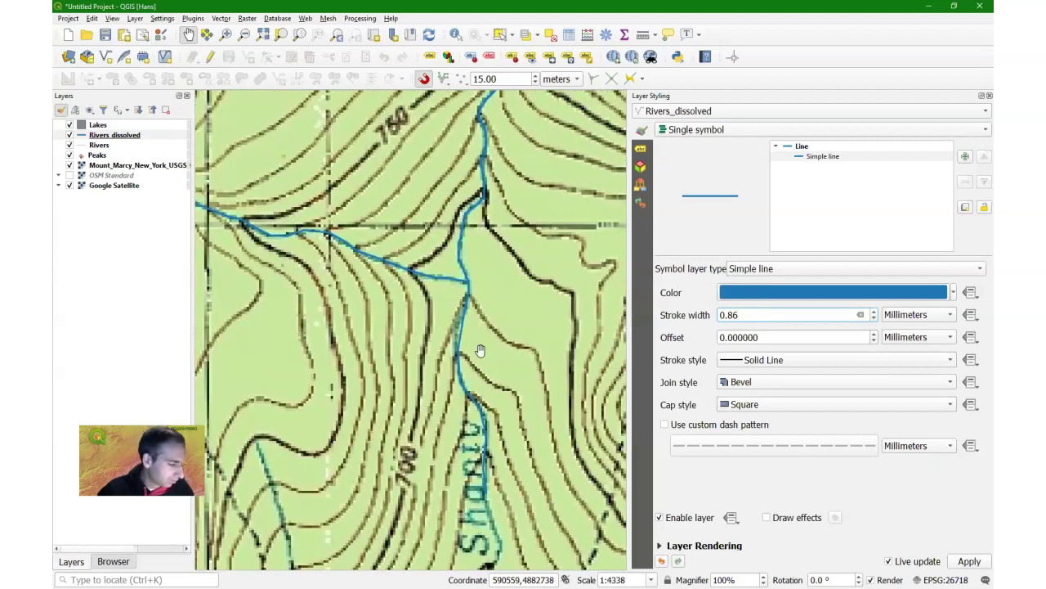
- Label the rivers with single labels from the Name field using curved placement
left_click(642, 151)
left_click(703, 131)
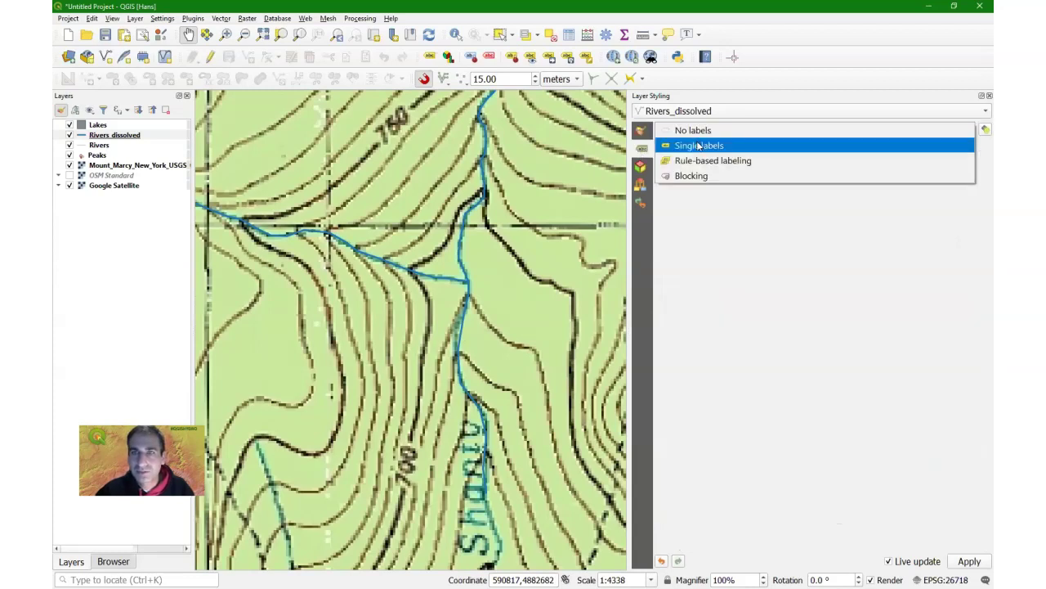
left_click(699, 145)
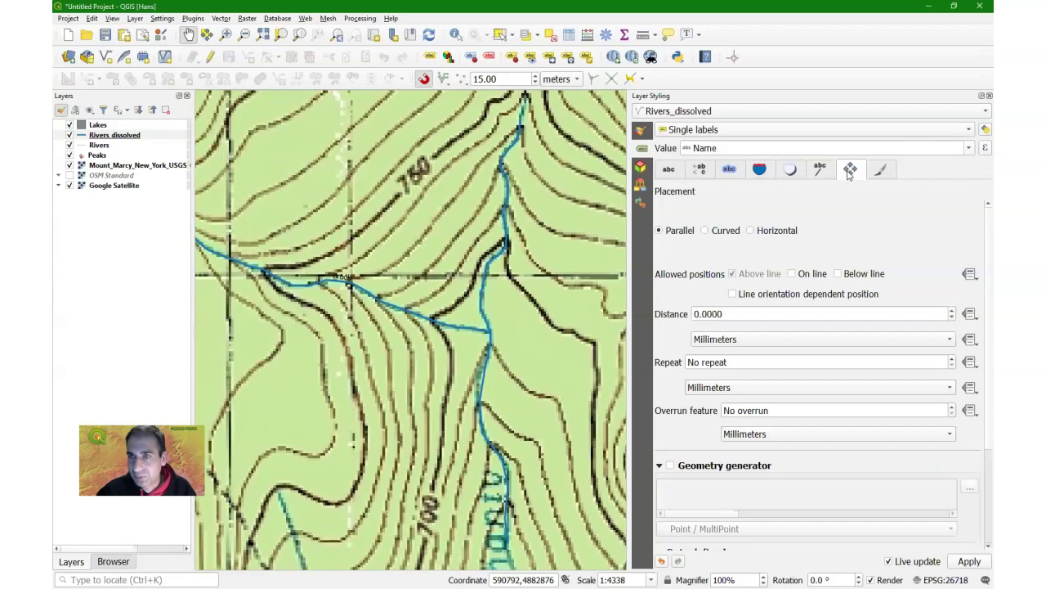
left_click(705, 231)
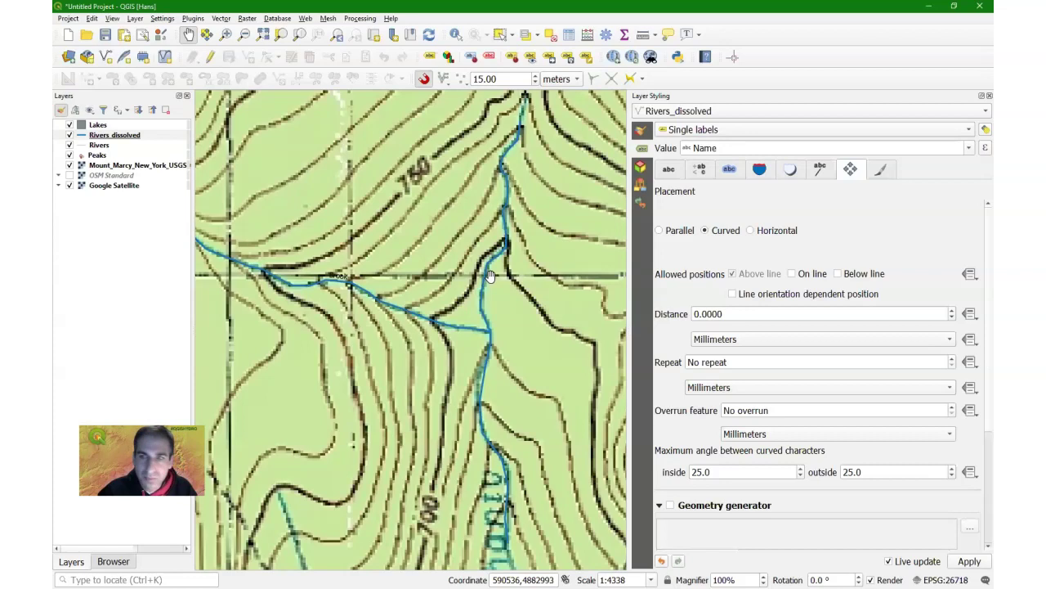
left_click(731, 171)
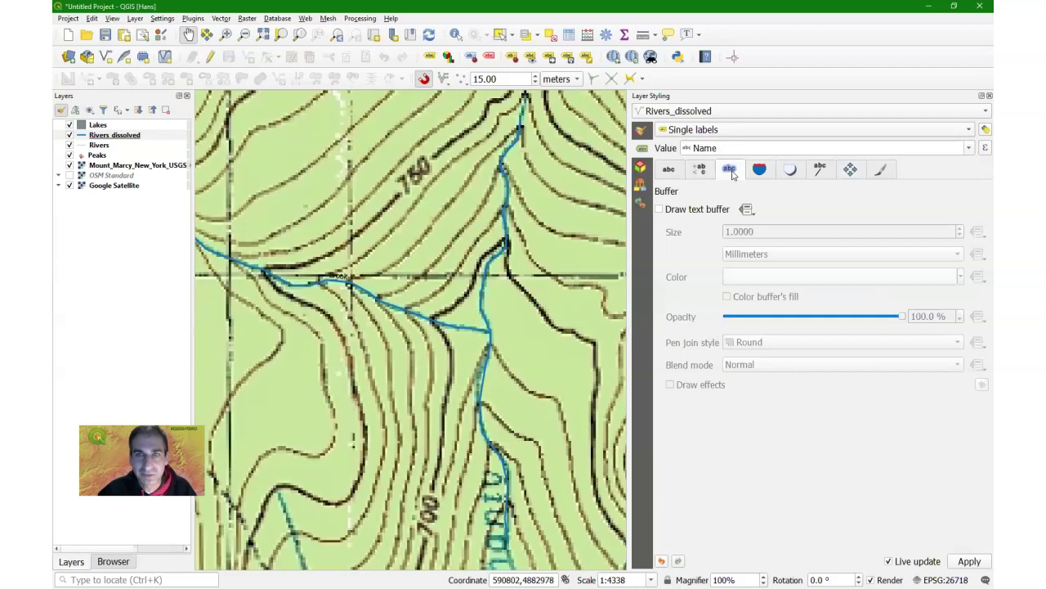
- Enable a text buffer on river labels, coloured by sampling the light green map background
left_click(697, 210)
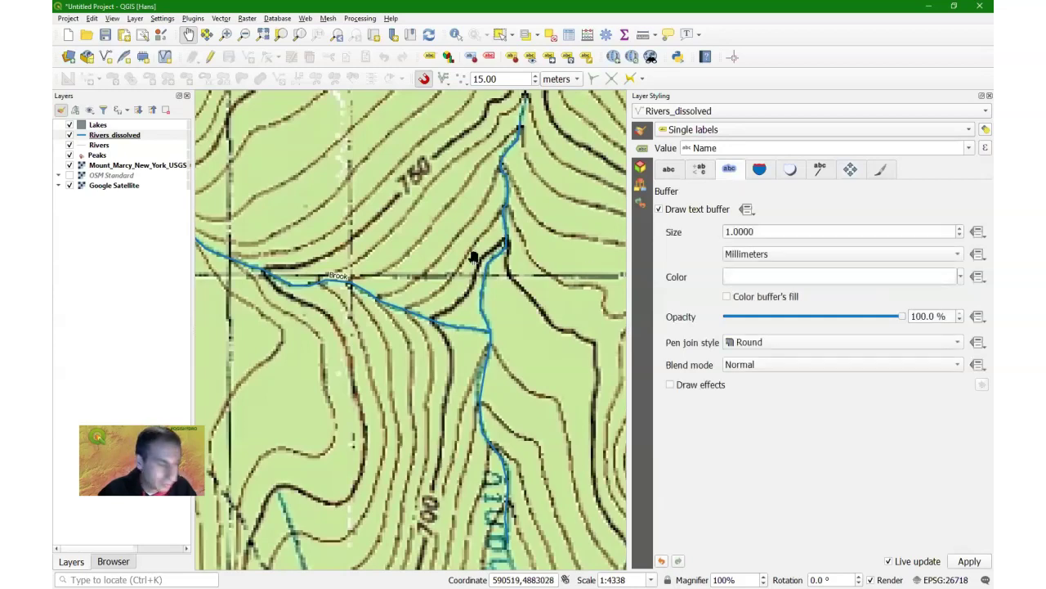
scroll(340, 277, "up", 1)
scroll(340, 277, "down", 1)
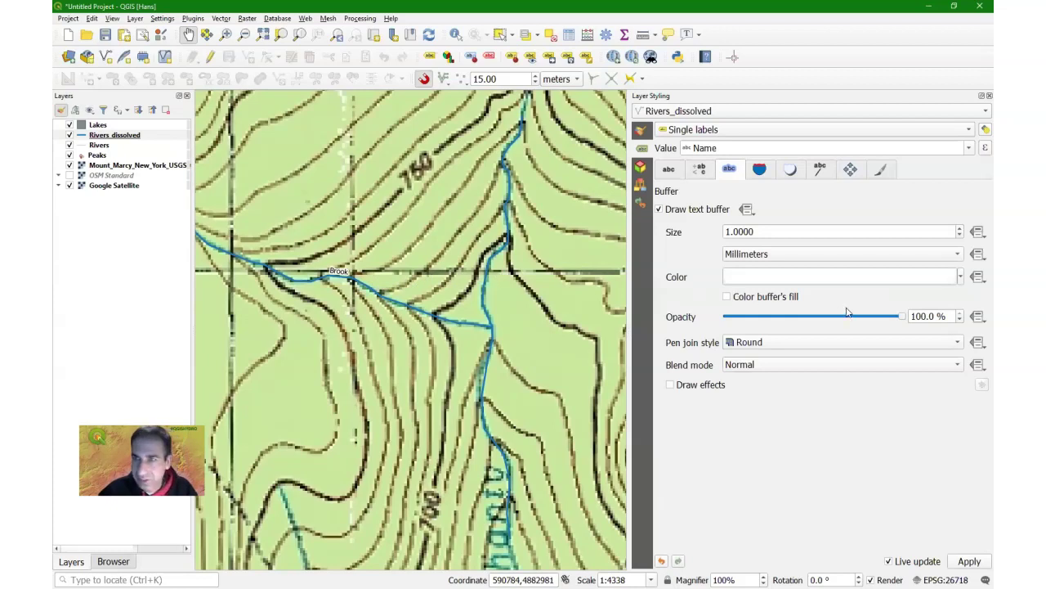
left_click(961, 277)
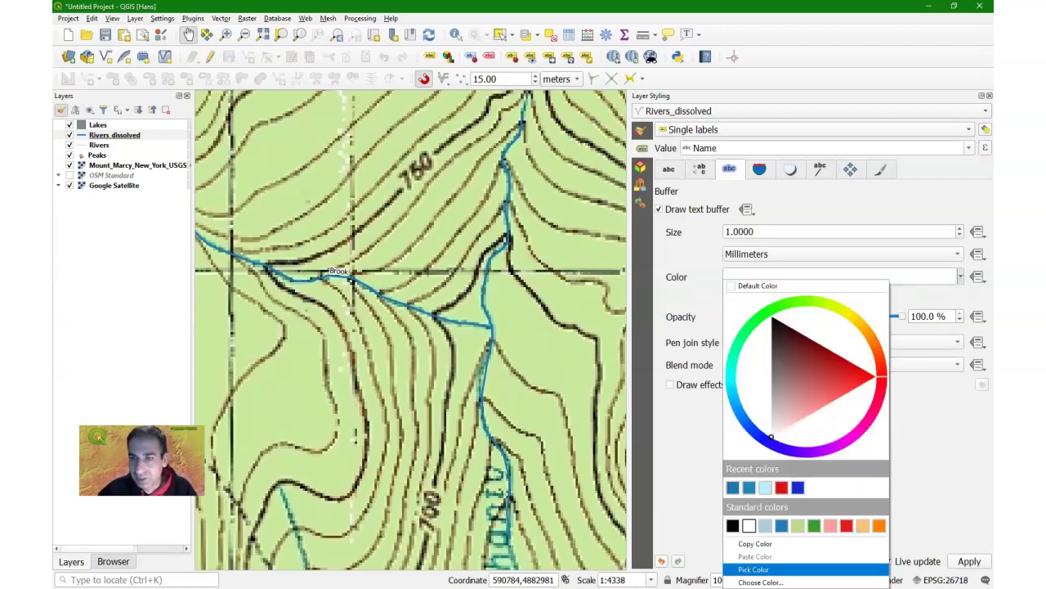
left_click(752, 569)
left_click(554, 353)
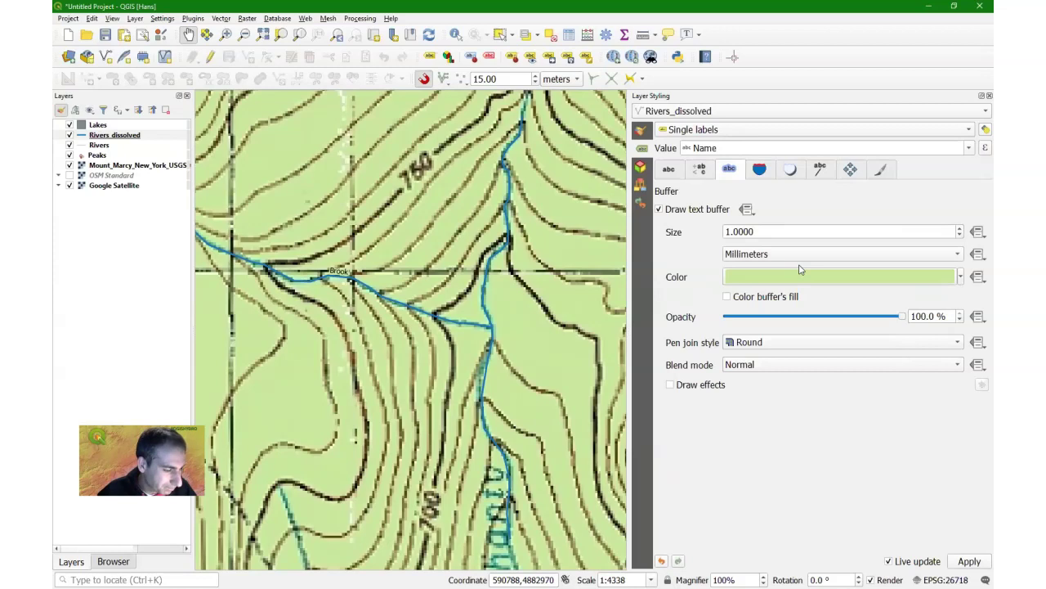
- Set the river label text colour to RGB 31/38/180 (#1f26b4)
left_click(669, 169)
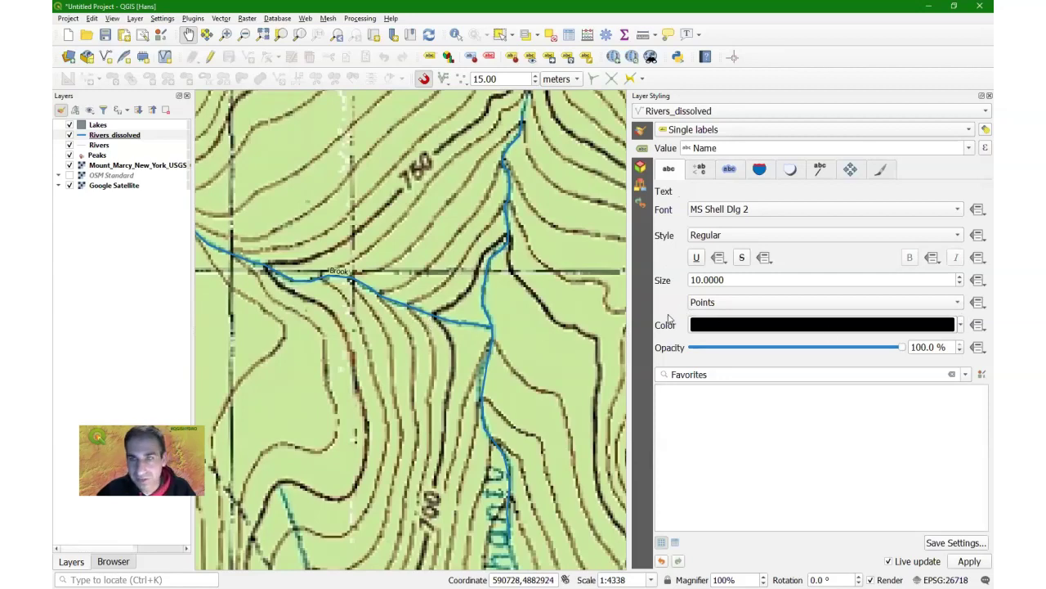
left_click(904, 327)
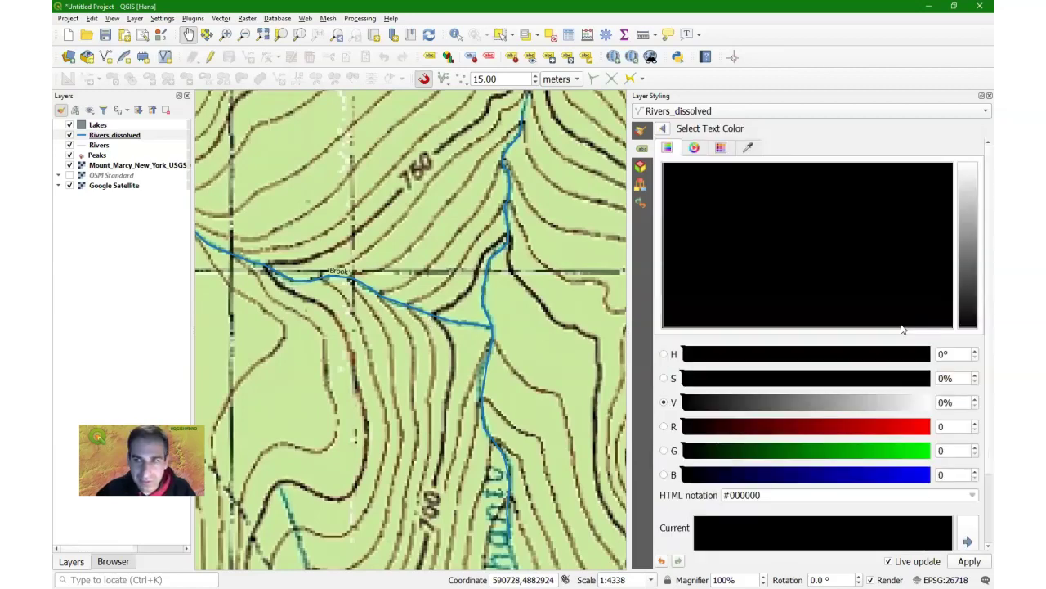
double_click(958, 426)
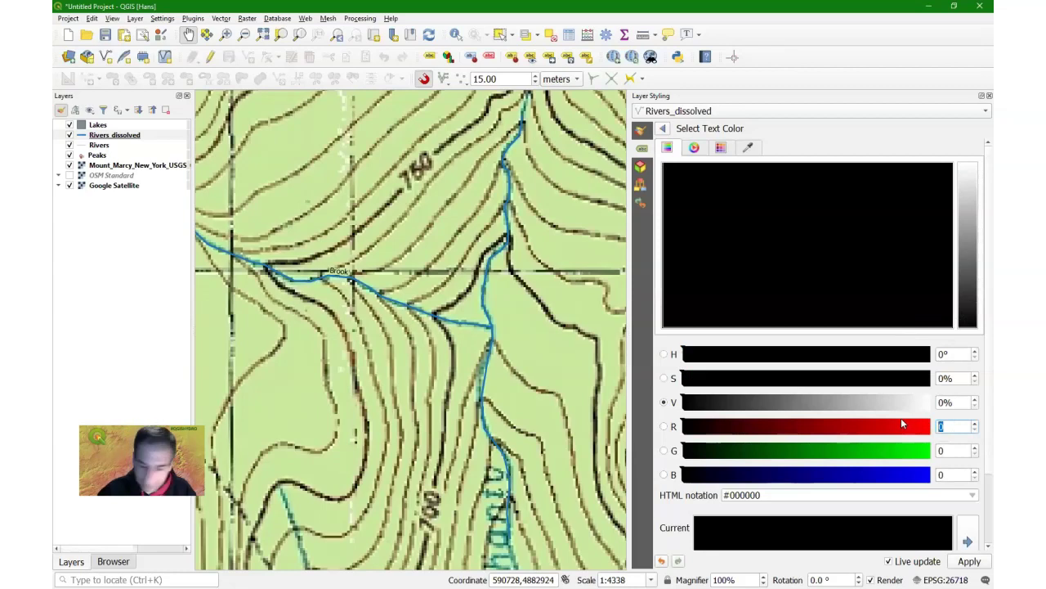
type("31")
double_click(942, 450)
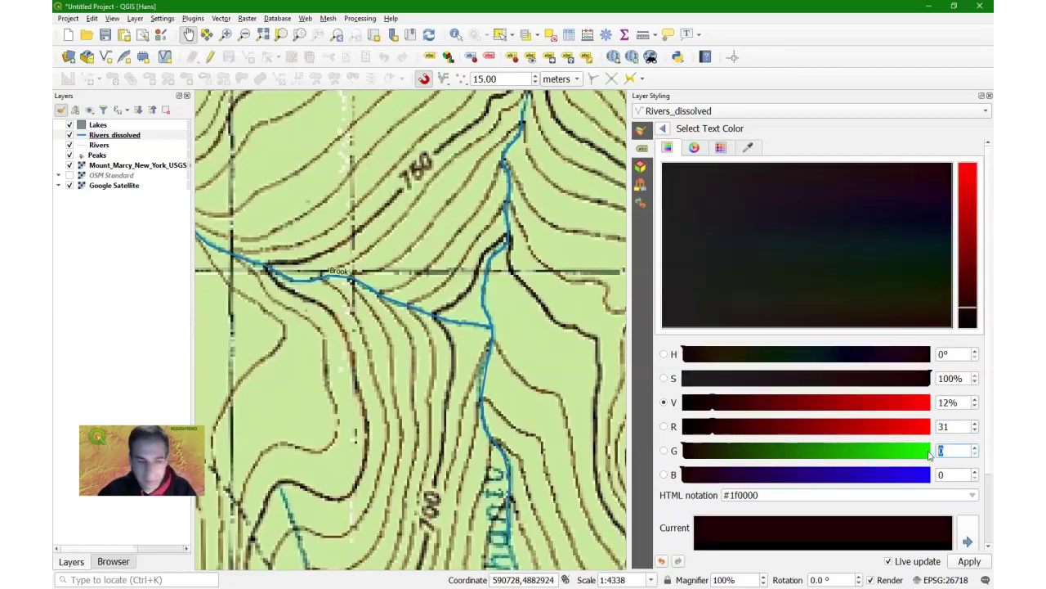
type("38")
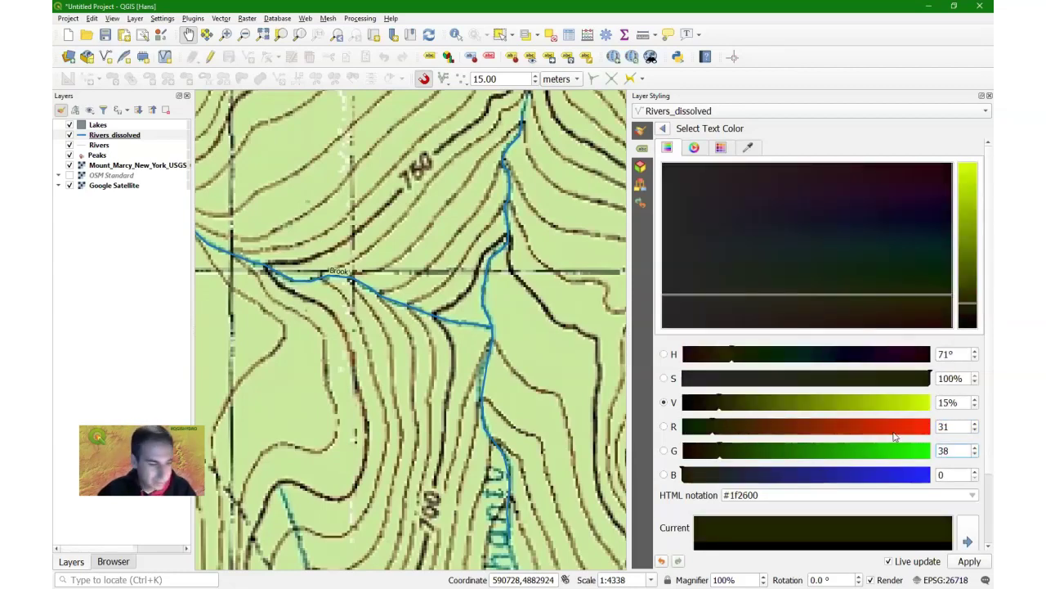
double_click(950, 474)
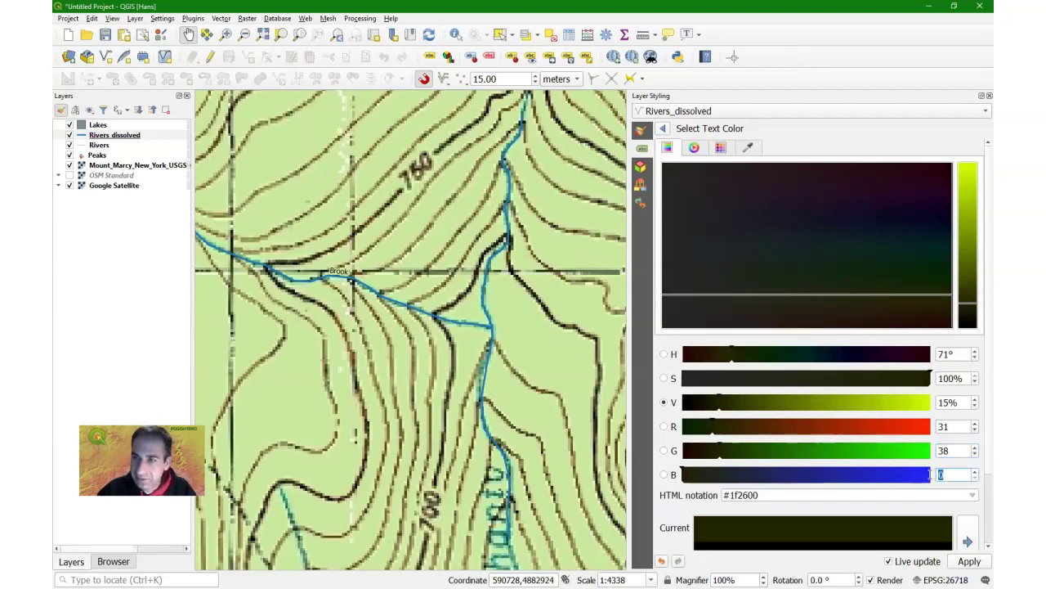
type("180")
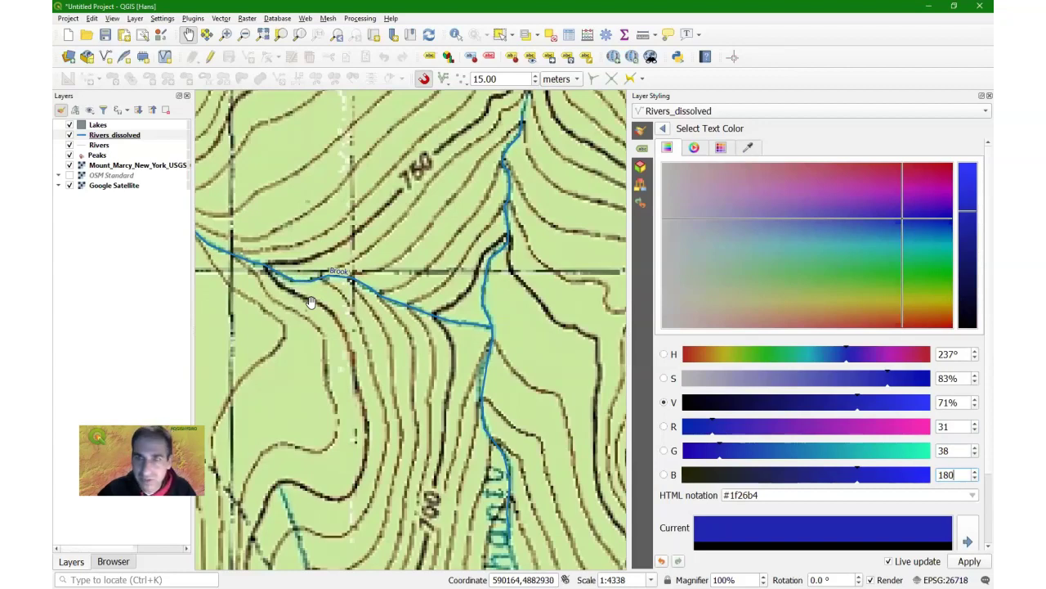
left_click(663, 129)
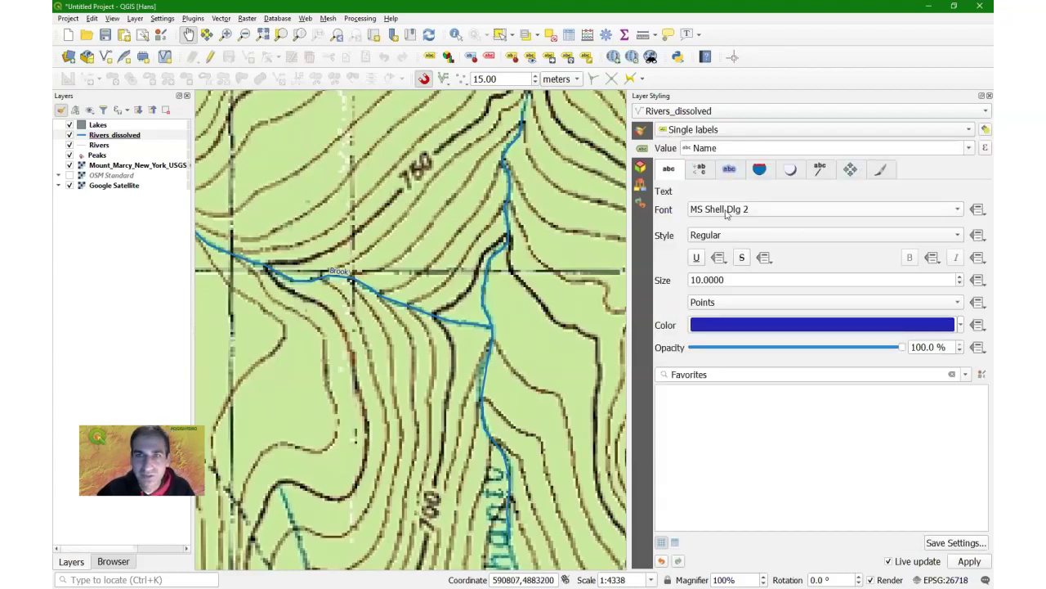
- Make the river labels 11-point Calibri Italic, then select the Lakes layer
left_click(961, 212)
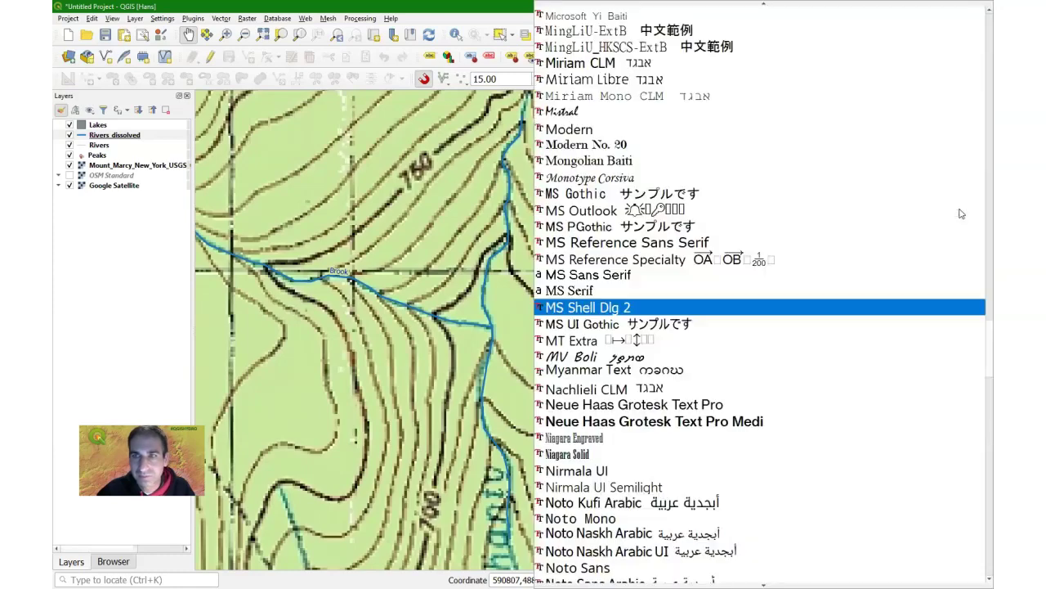
scroll(720, 178, "up", 15)
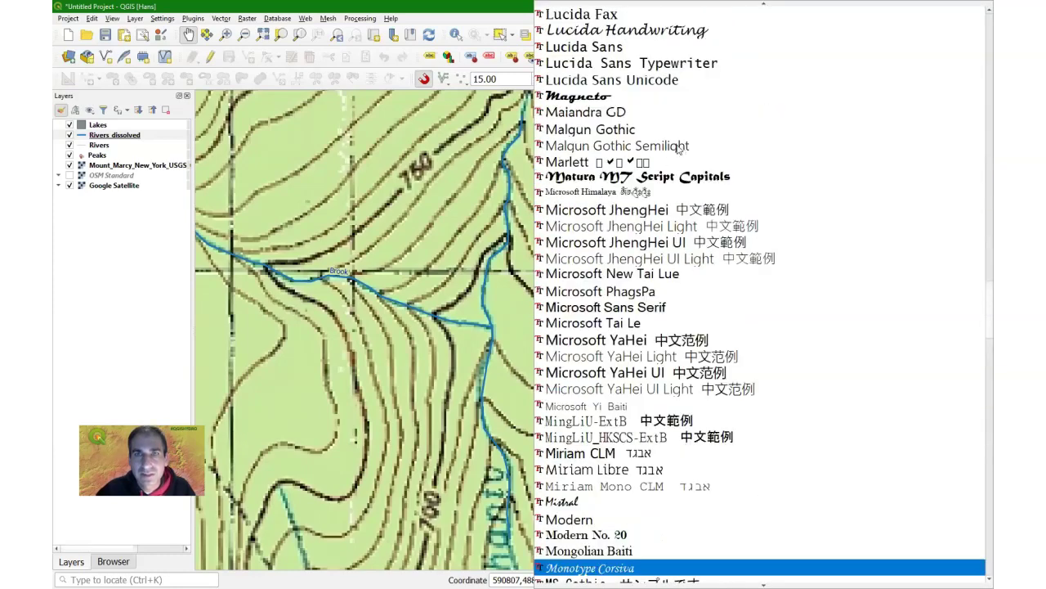
scroll(620, 131, "up", 20)
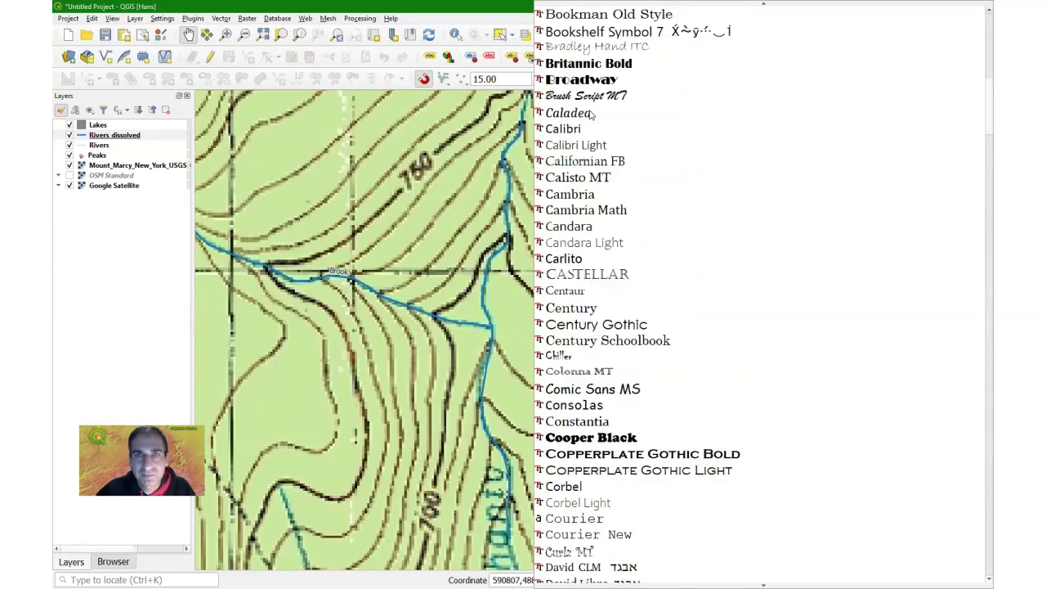
scroll(594, 360, "down", 1)
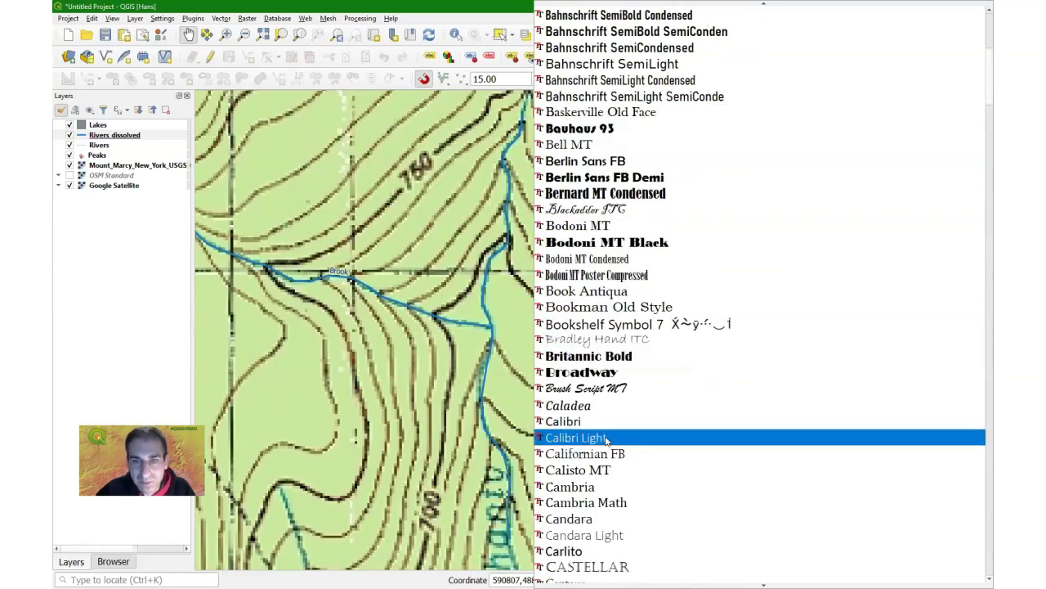
left_click(562, 421)
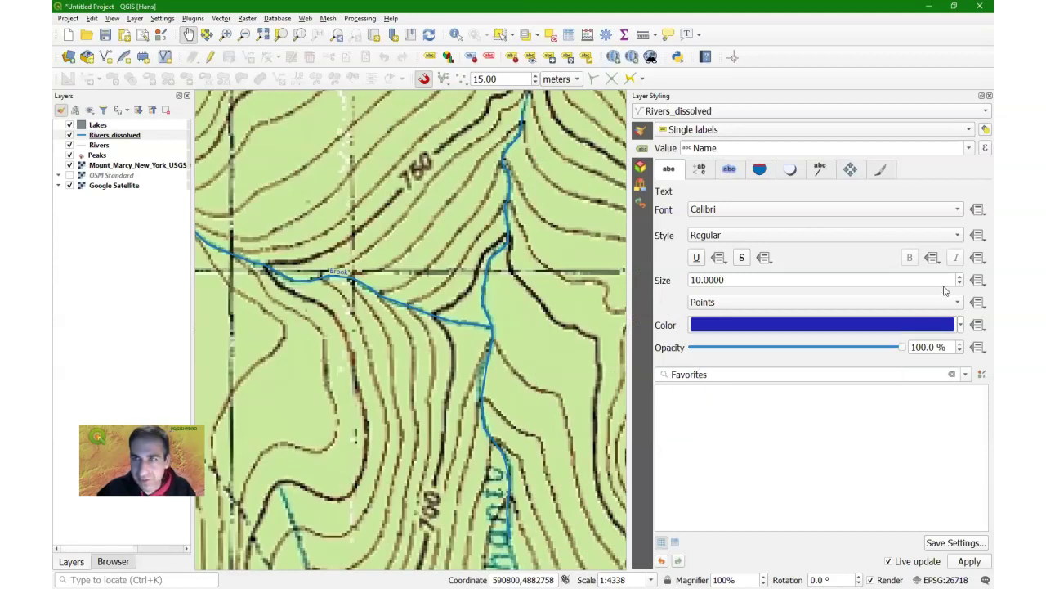
left_click(961, 277)
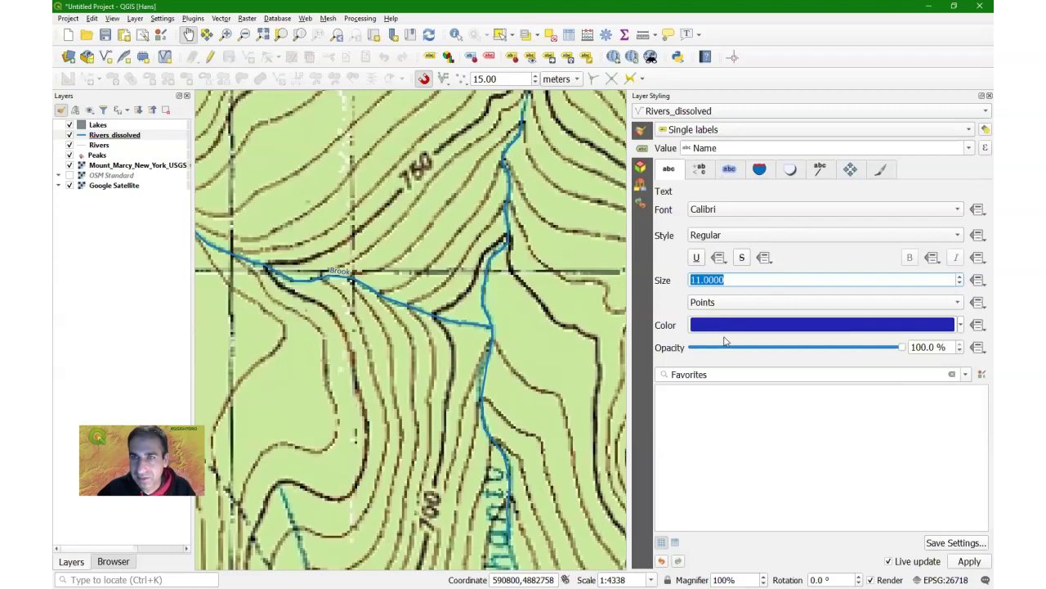
left_click(708, 241)
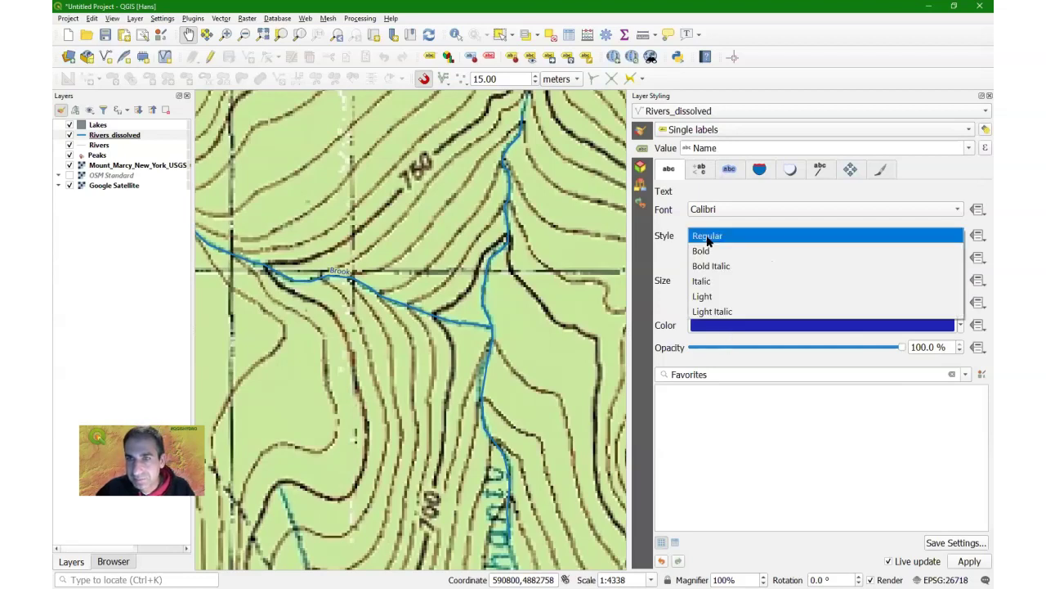
left_click(702, 281)
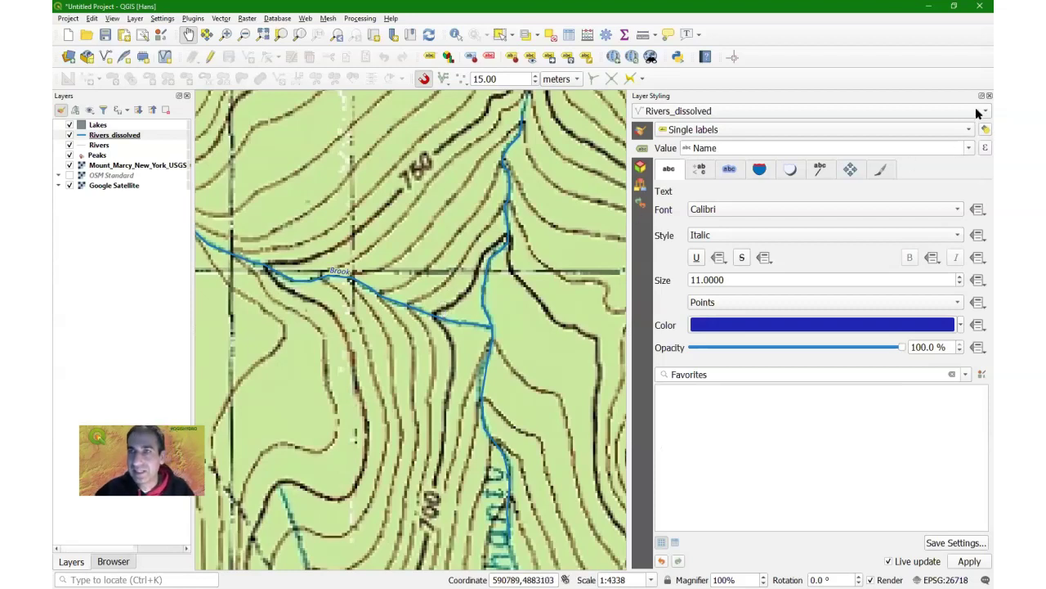
left_click(96, 125)
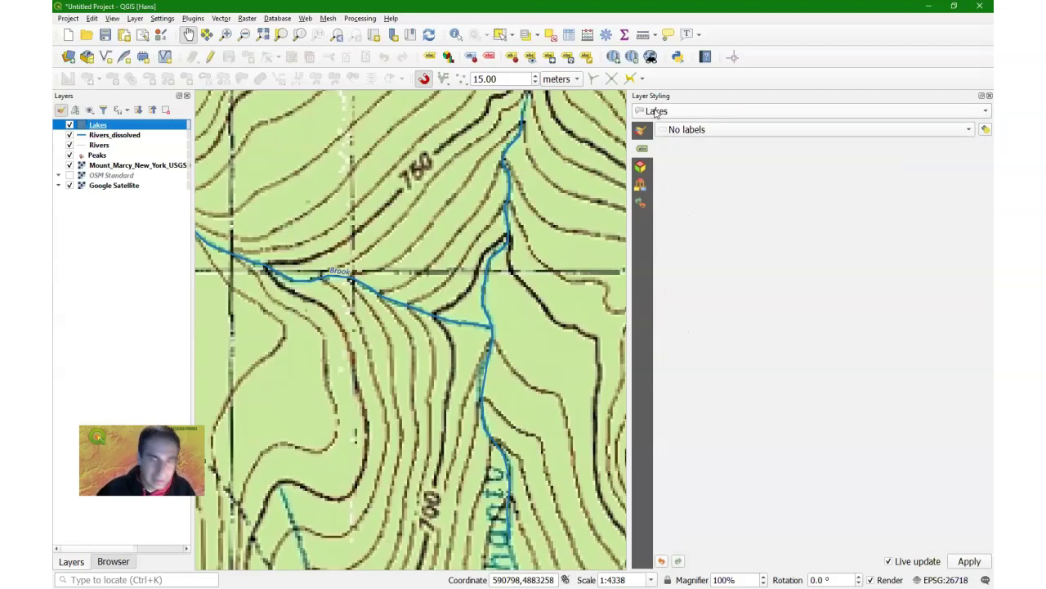
- Change the Lakes symbol layer type from Simple fill to Shapeburst fill
left_click(642, 131)
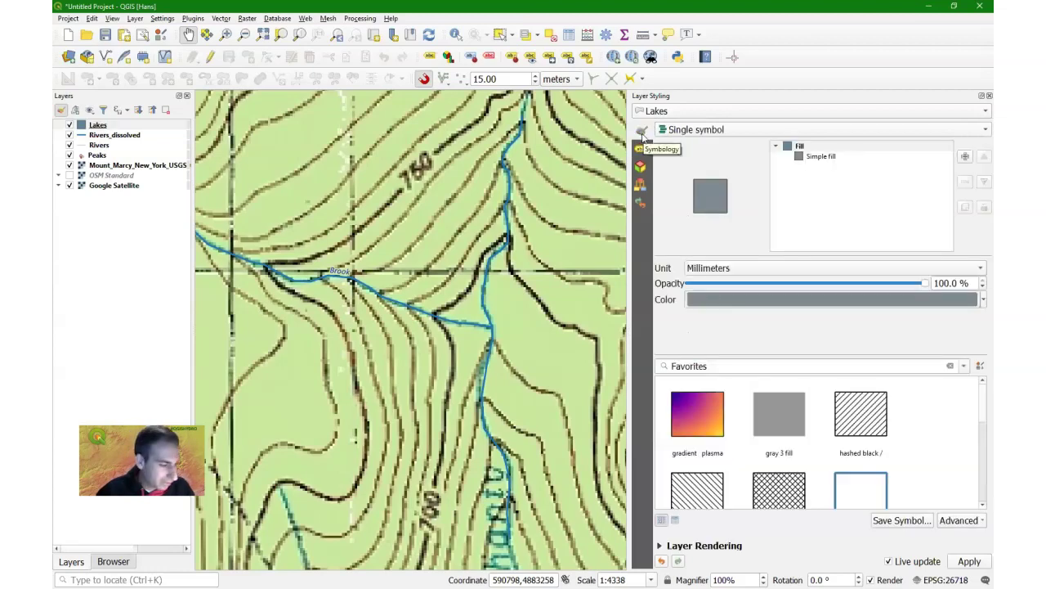
left_click(822, 158)
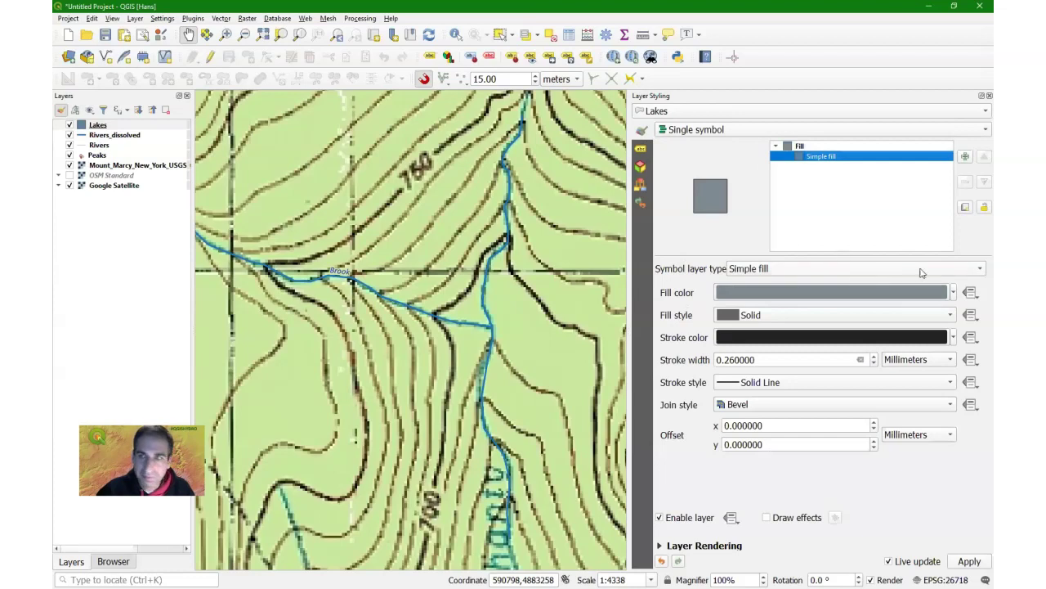
left_click(896, 265)
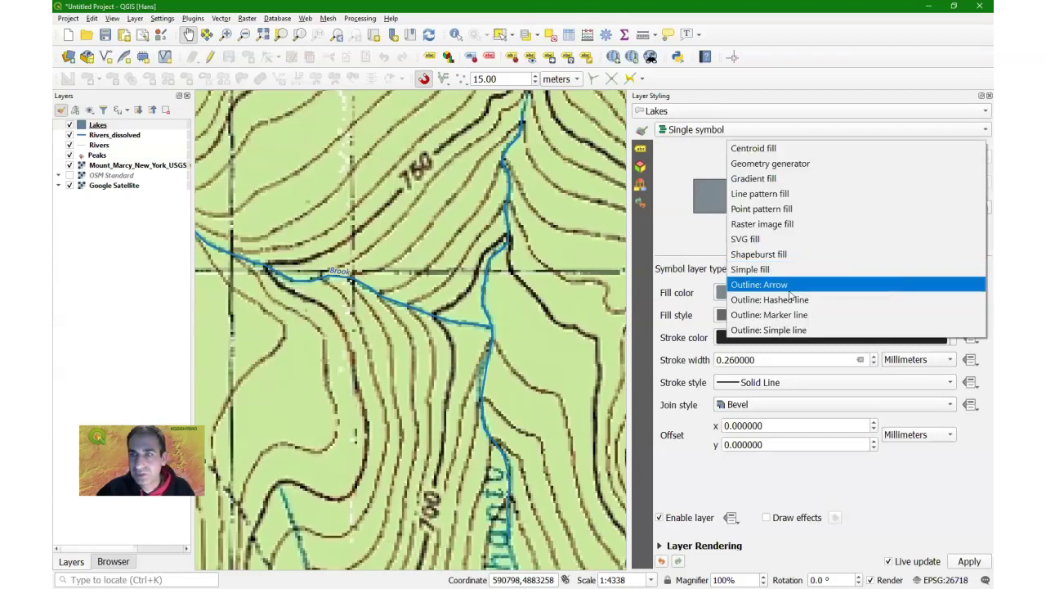
left_click(759, 253)
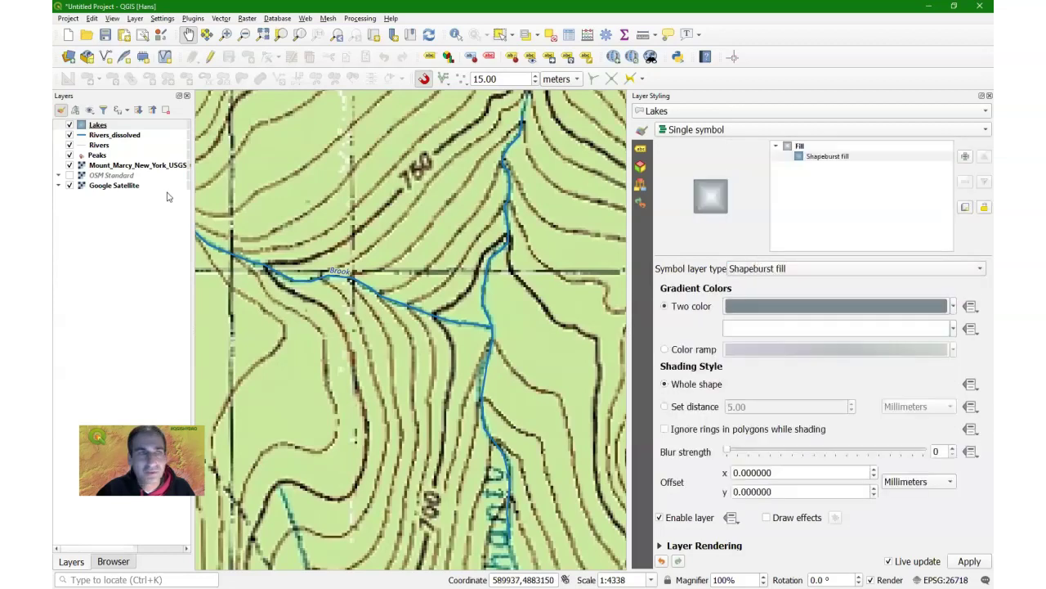
right_click(98, 125)
key("Escape")
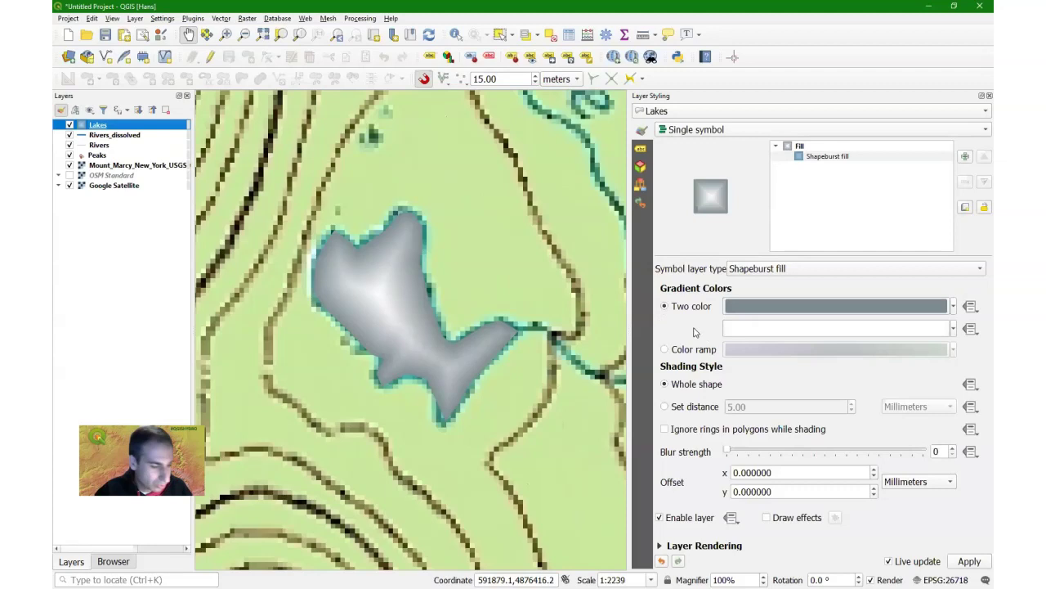
- Set the shapeburst's first gradient colour to blue RGB 31/133/180 (#1f85b4)
left_click(769, 305)
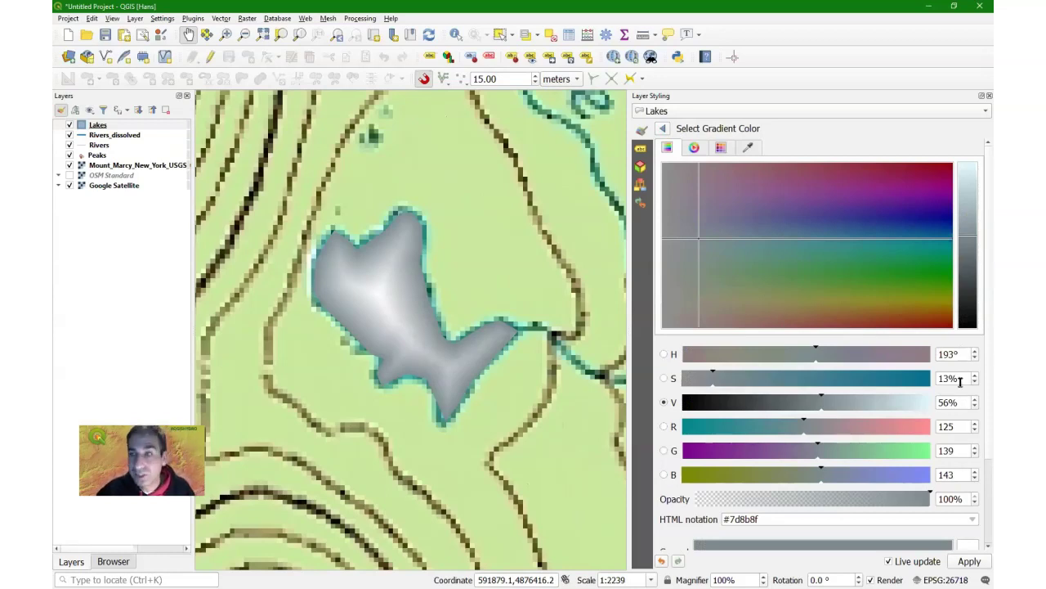
double_click(952, 430)
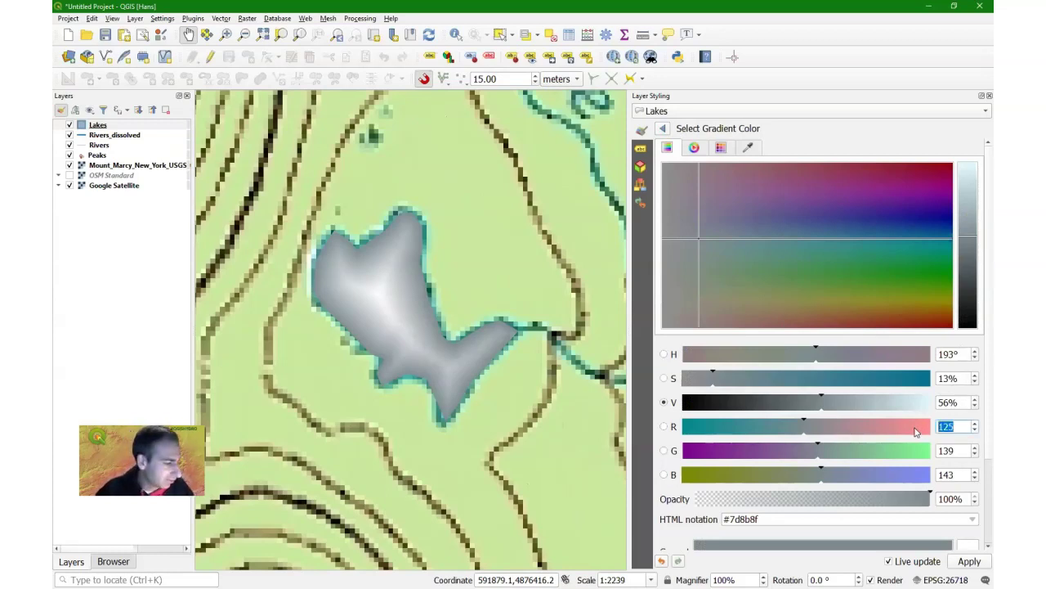
type("31")
key("Tab")
type("133")
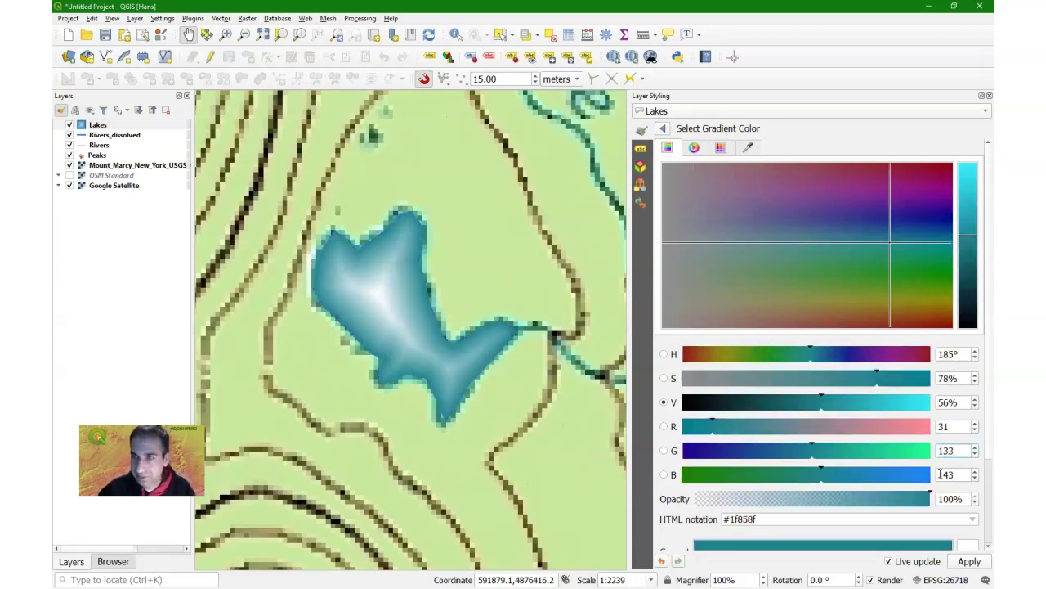
key("Tab")
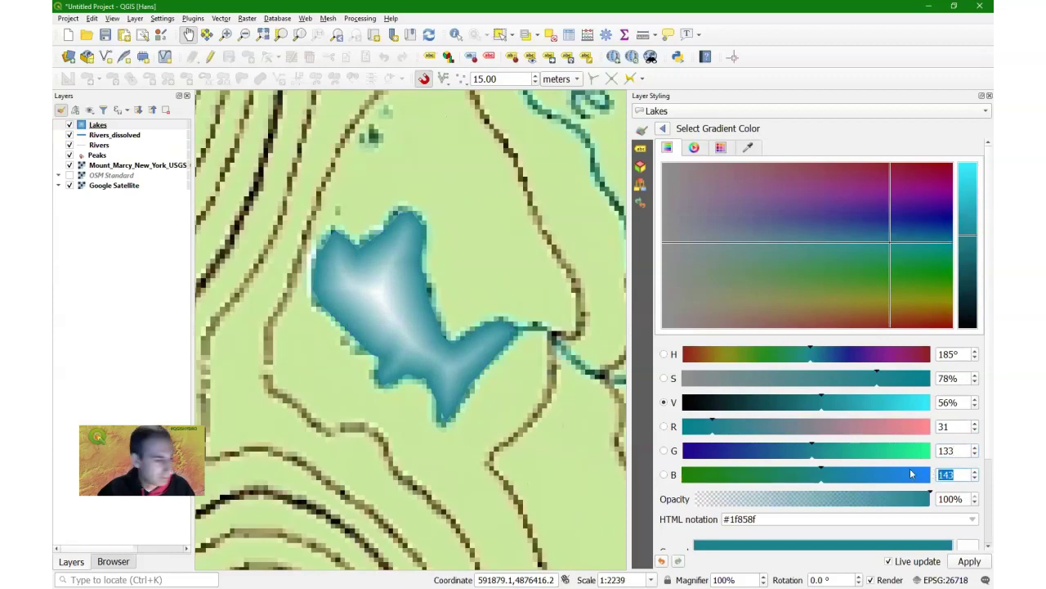
type("180")
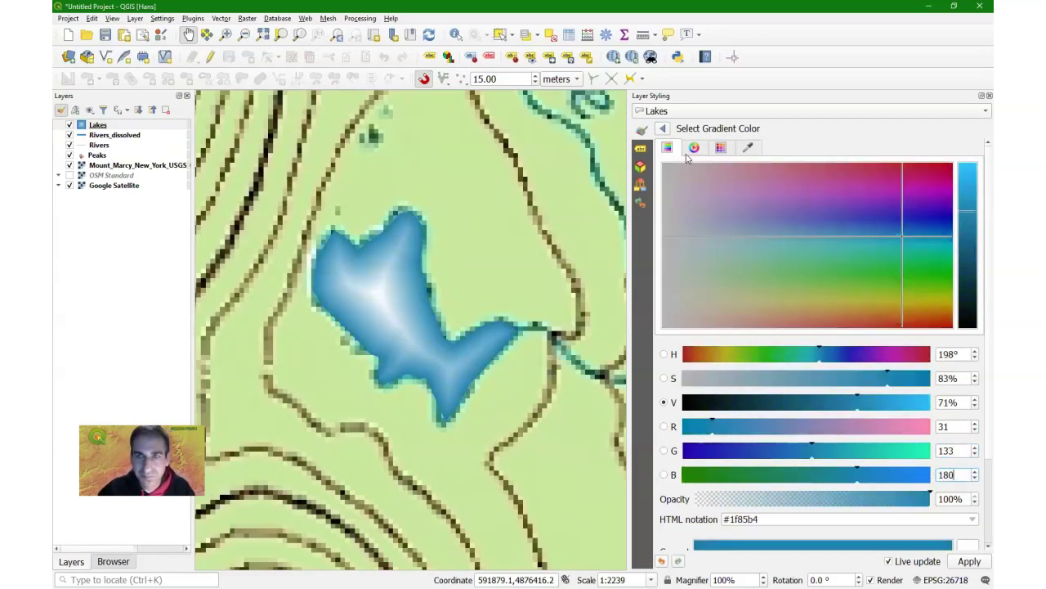
left_click(663, 129)
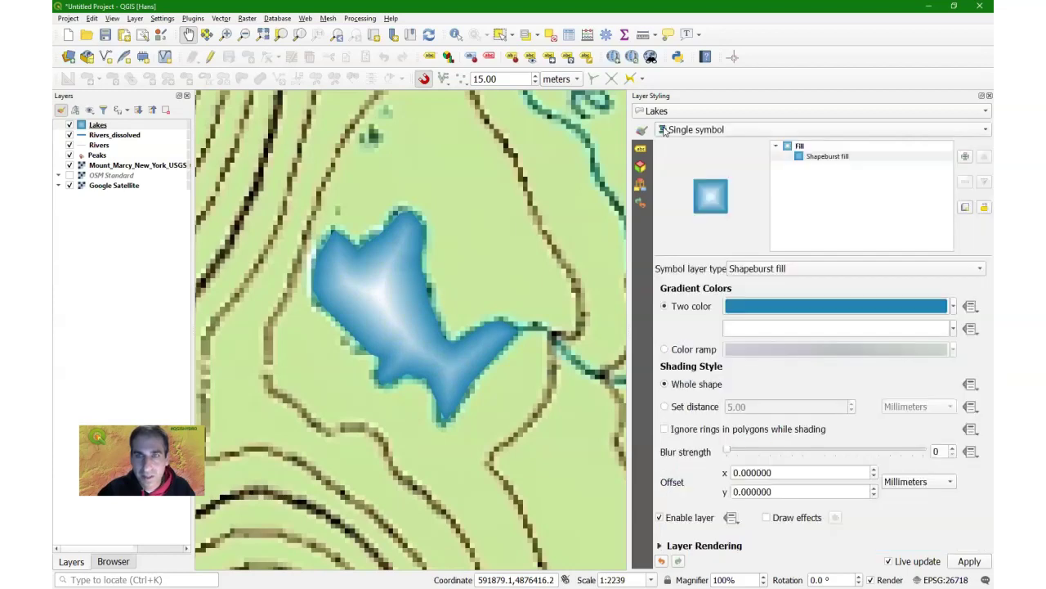
- Set the first gradient colour to pale blue RGB 185/239/255 (#b9efff)
left_click(742, 331)
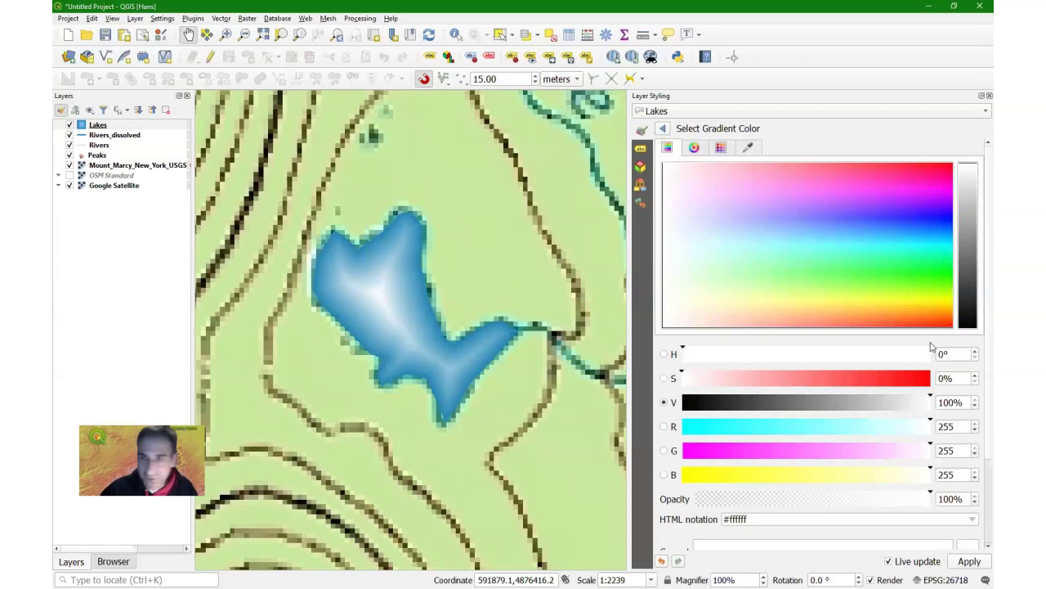
left_click(663, 129)
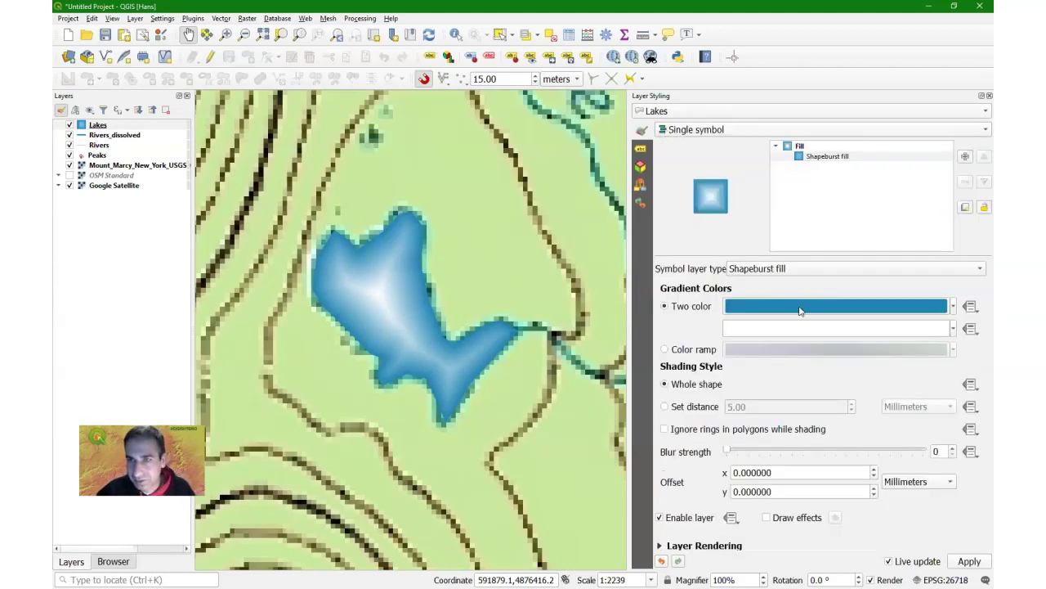
left_click(800, 308)
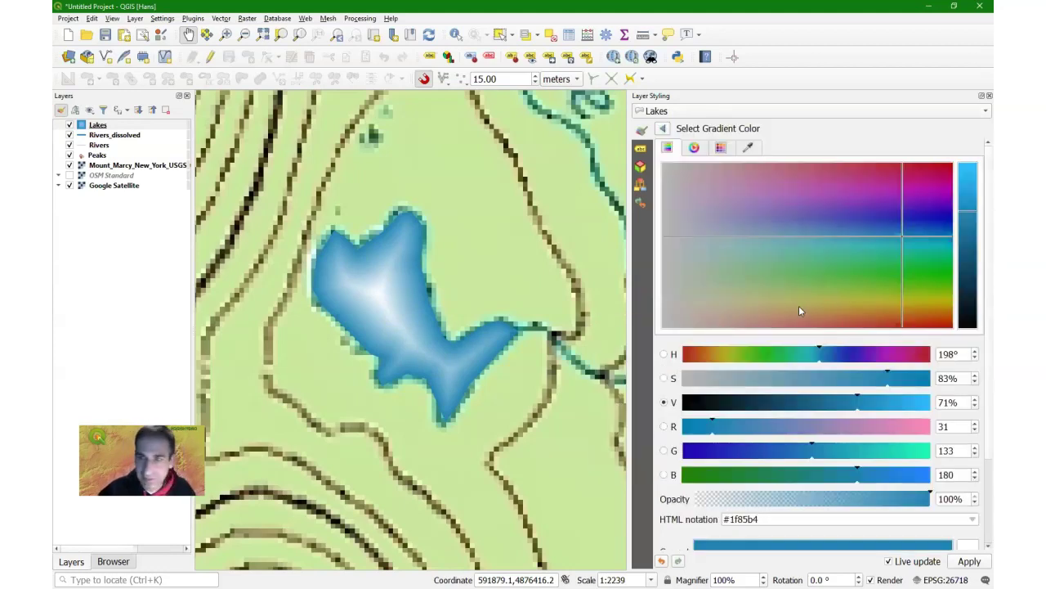
double_click(948, 426)
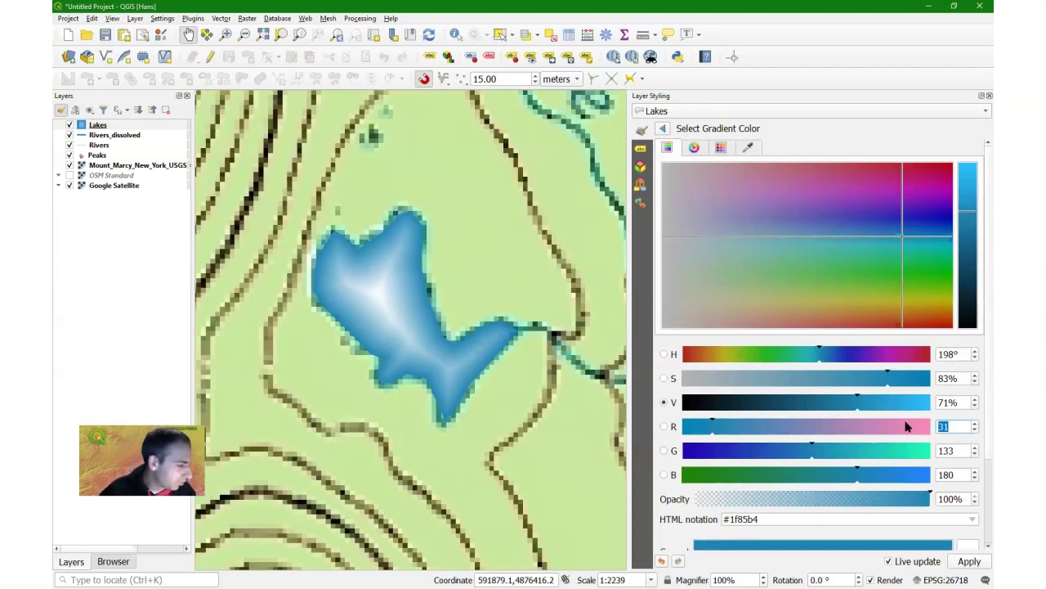
type("185")
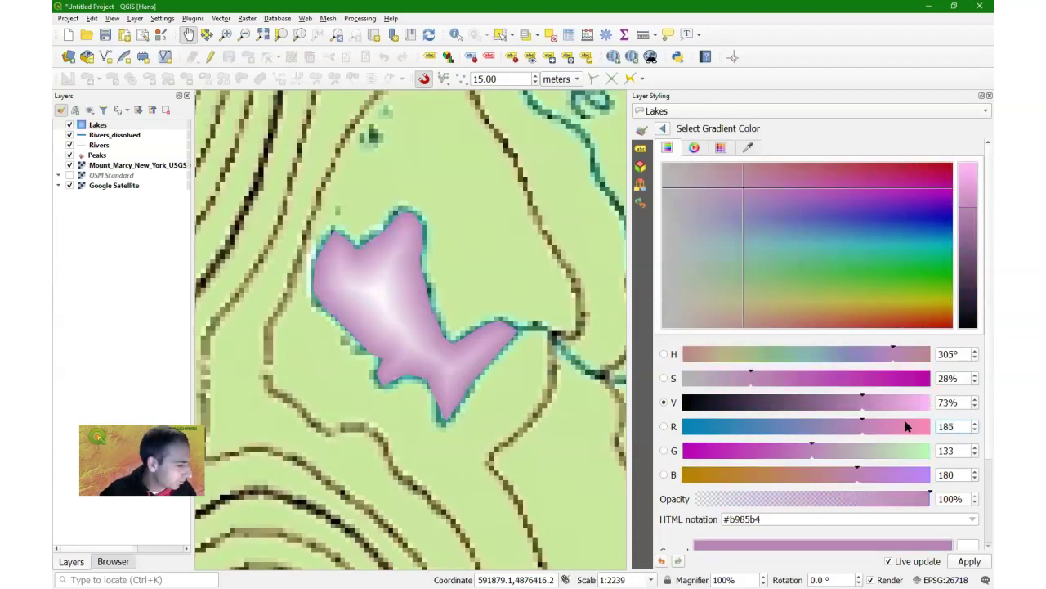
double_click(955, 451)
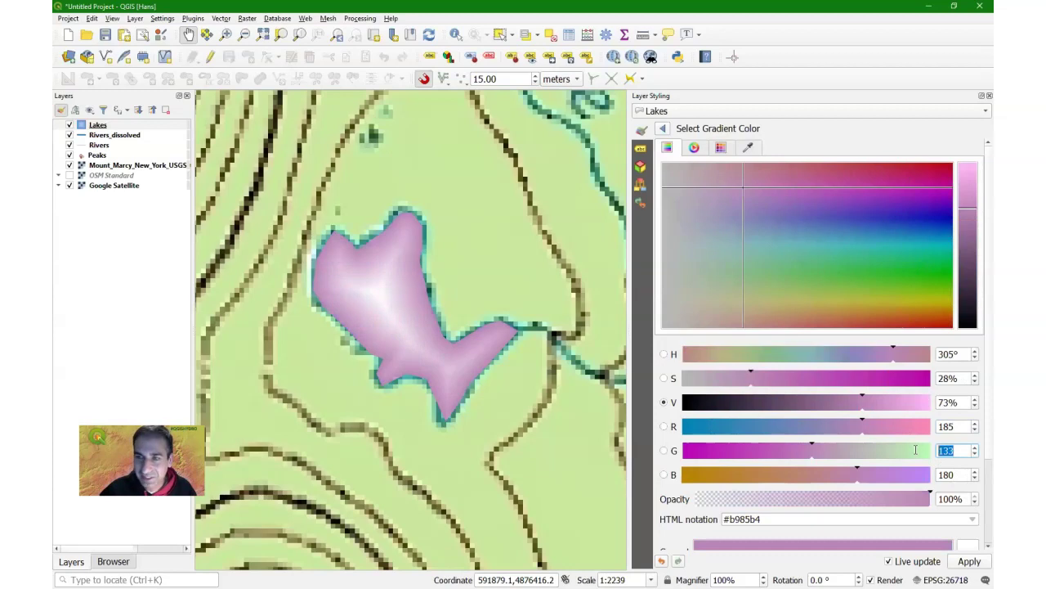
type("239")
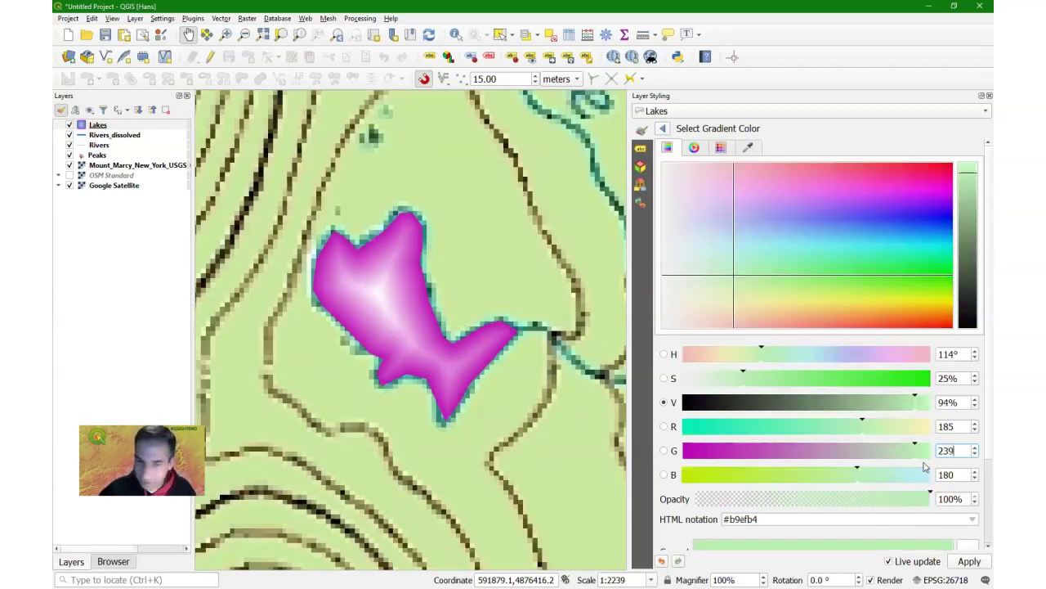
key("Tab")
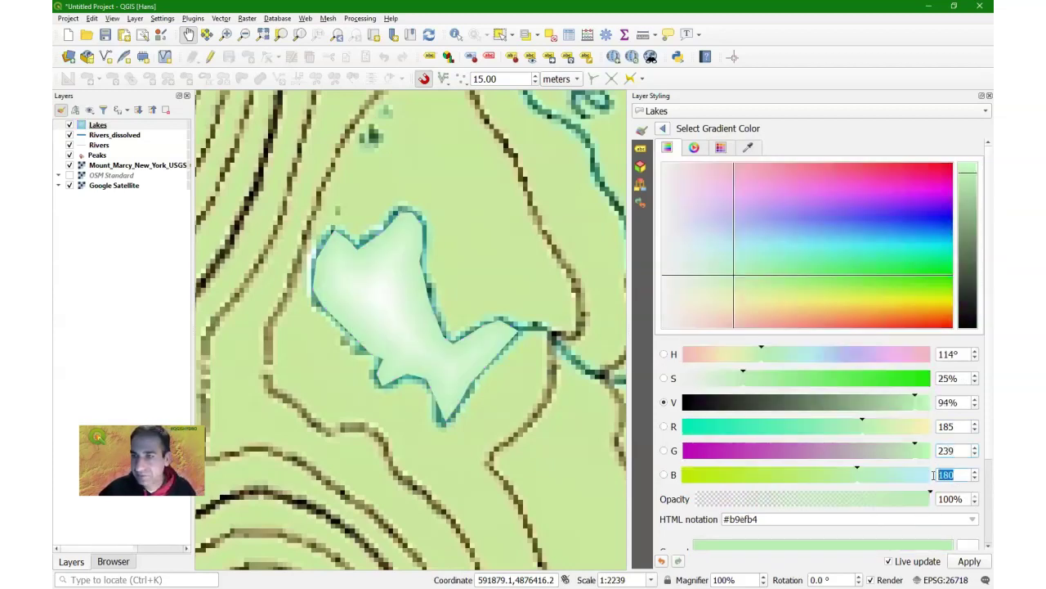
type("255")
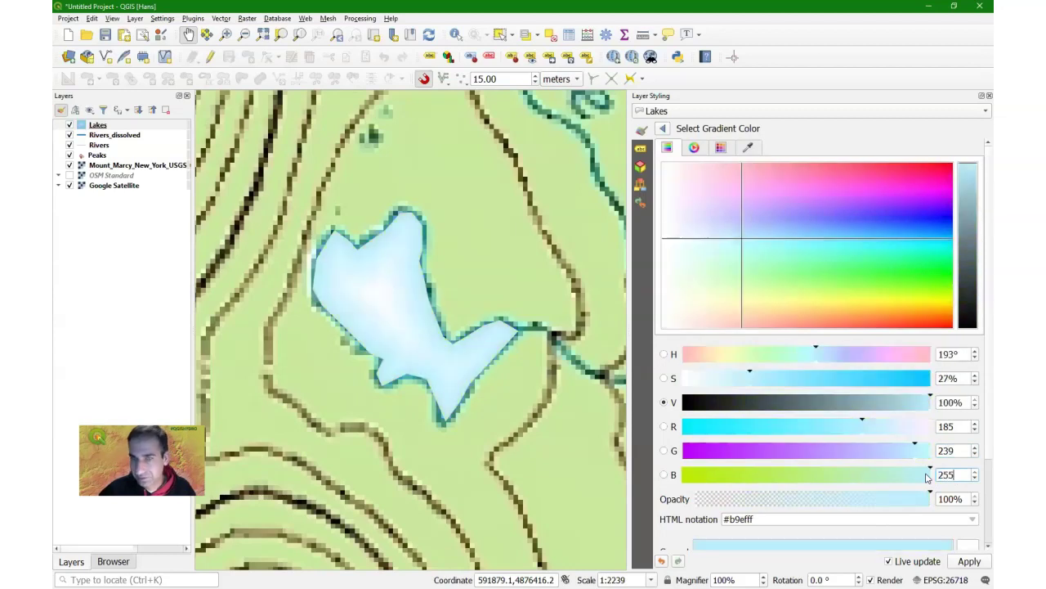
left_click(663, 128)
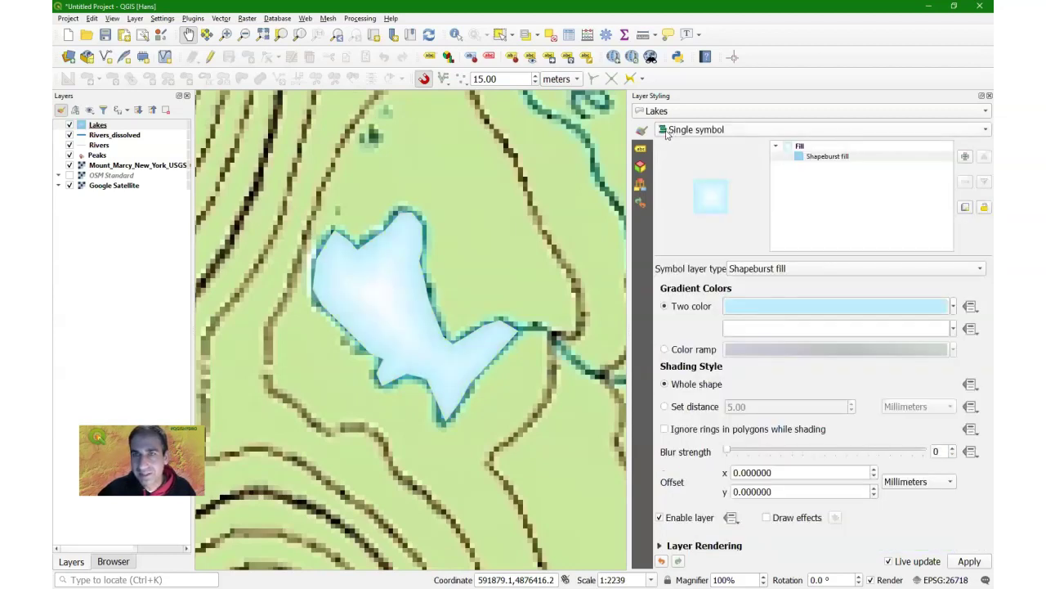
- Set the second gradient colour to deep blue RGB 31/133/180 (#1f85b4)
left_click(757, 329)
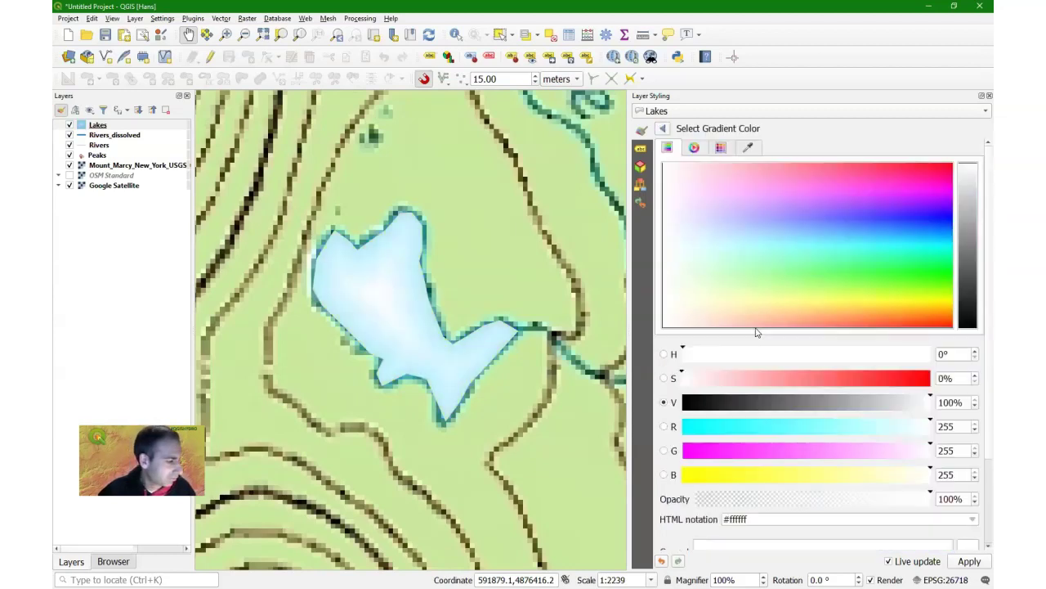
double_click(946, 426)
type("31")
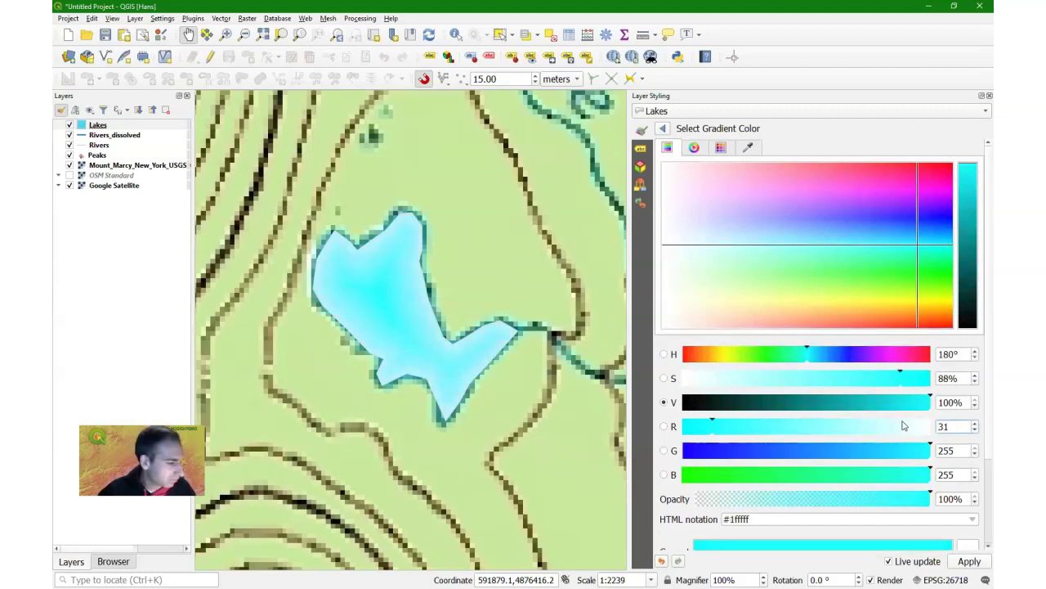
double_click(954, 451)
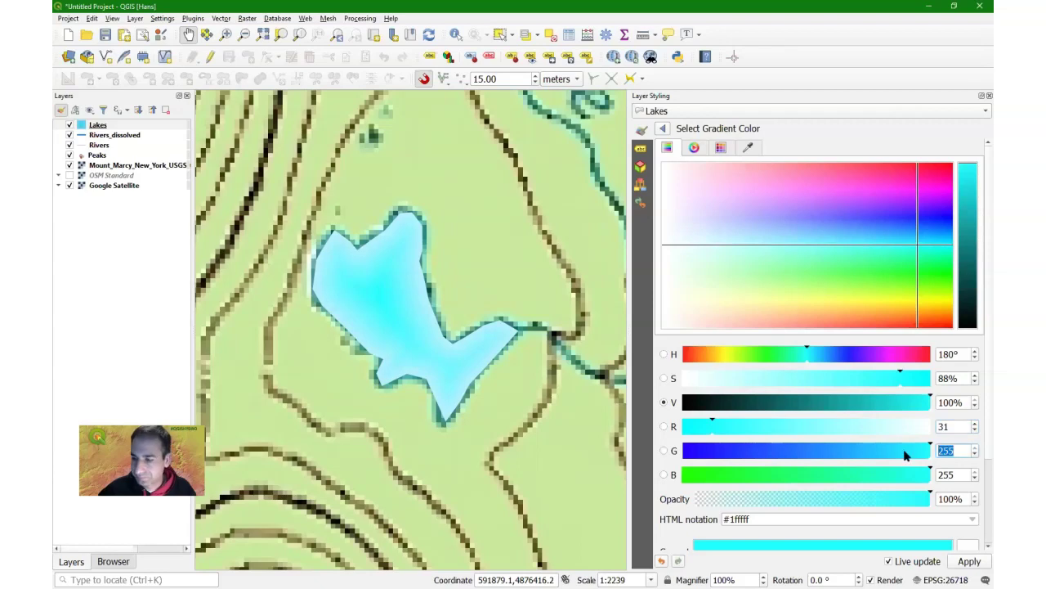
type("133")
left_click(958, 475)
key("ctrl+a")
type("180")
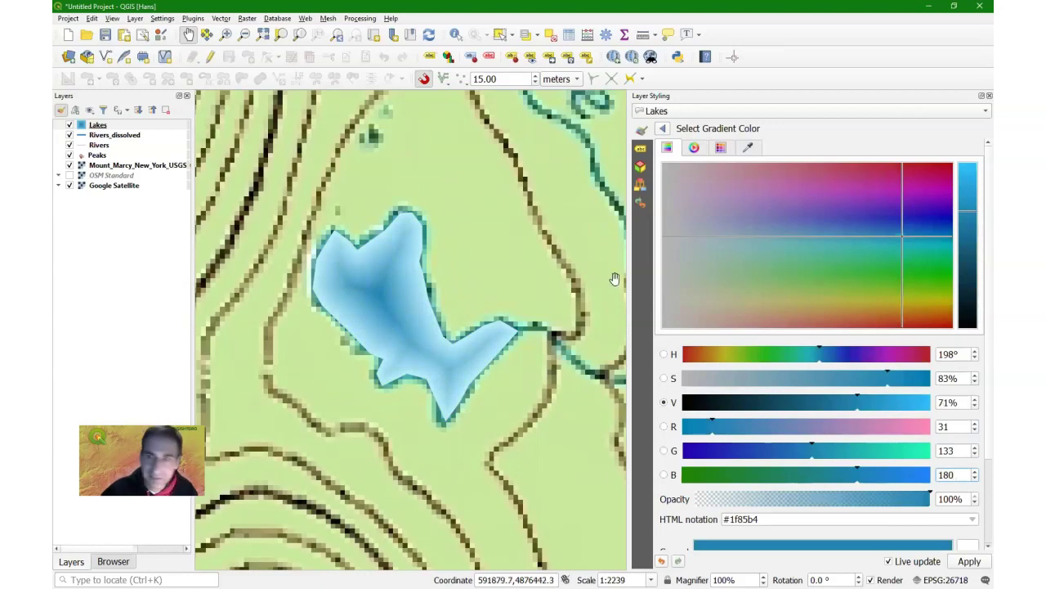
left_click(664, 129)
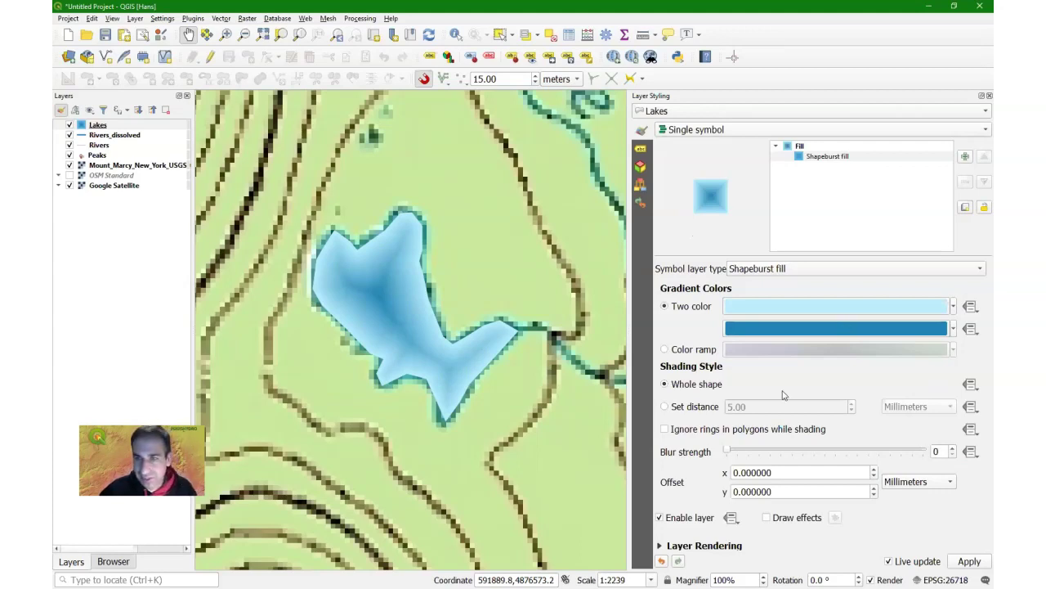
- Set the shapeburst shading to a 6.00 mm distance from the edge with blur strength 12
left_click(665, 407)
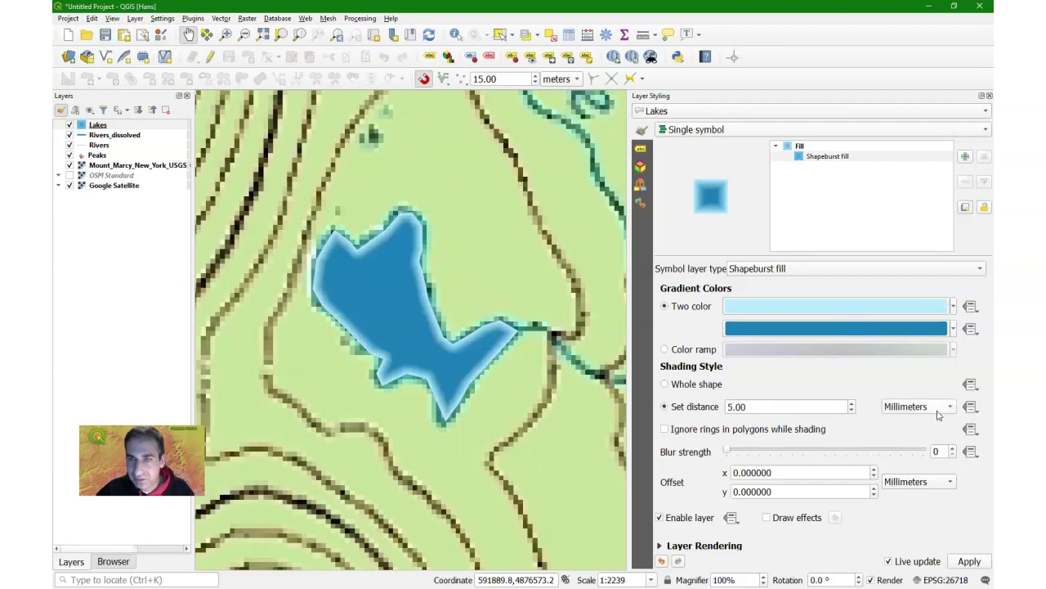
left_click(853, 404)
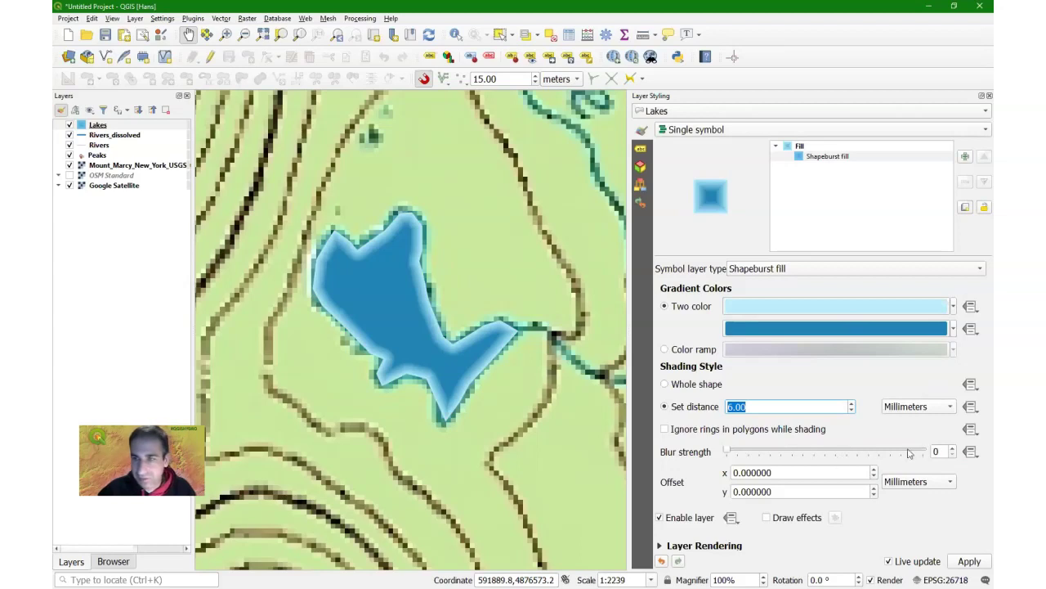
scroll(951, 459, "up", 12)
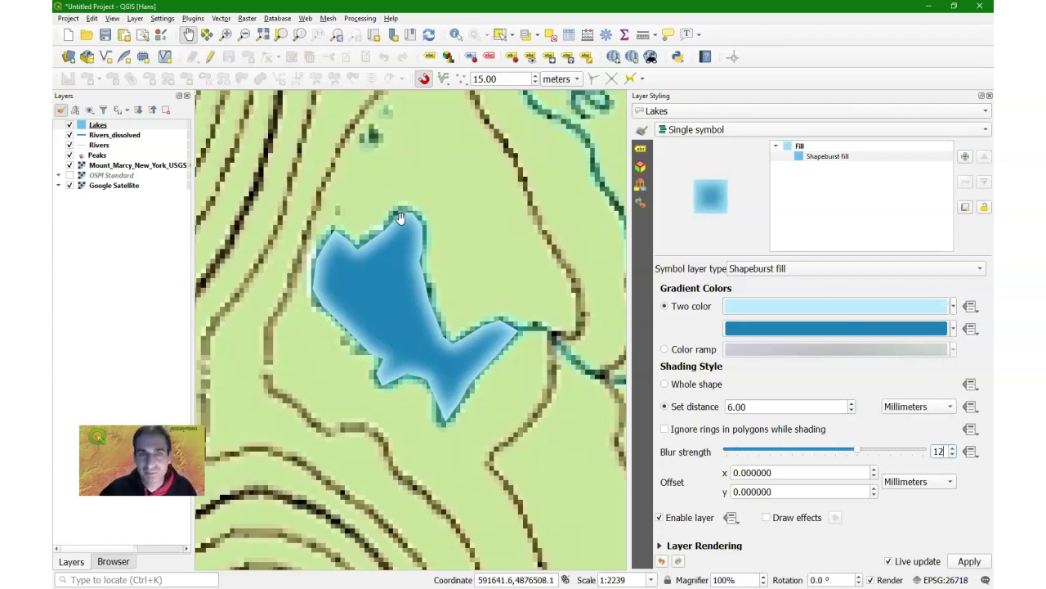
- Add a new symbol layer to the lake symbol as an Outline: Simple line
left_click(964, 156)
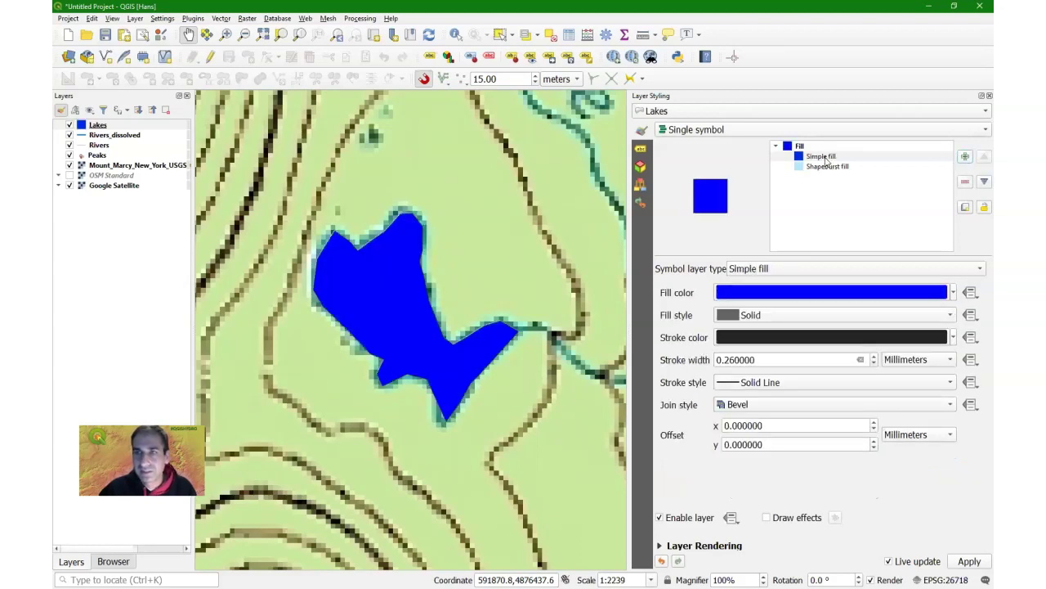
left_click(979, 271)
left_click(771, 329)
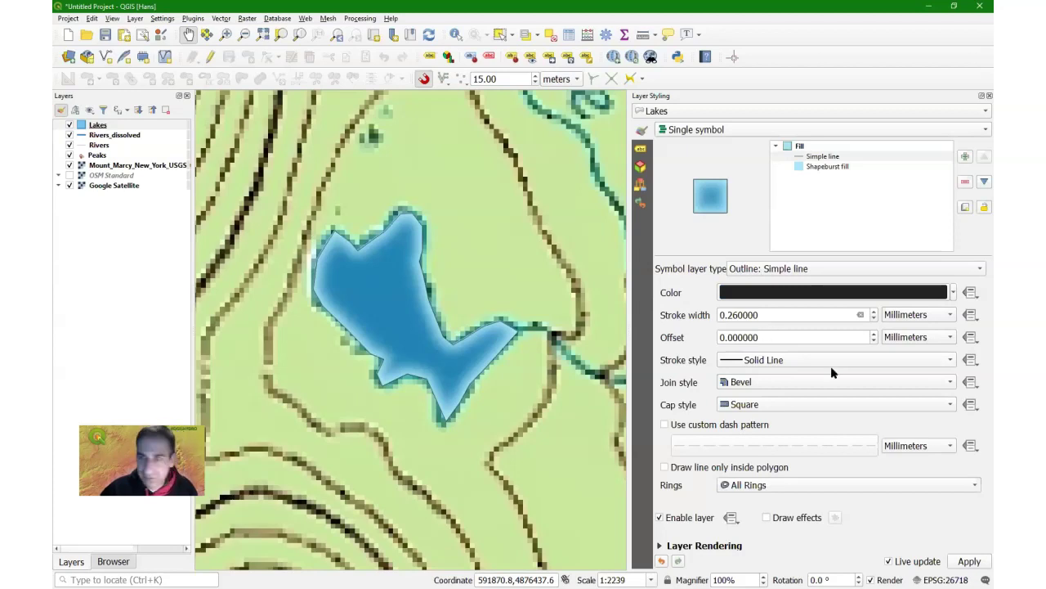
- Set the outline colour to RGB 31, 133, 180 (#1f85b4)
left_click(894, 296)
double_click(944, 426)
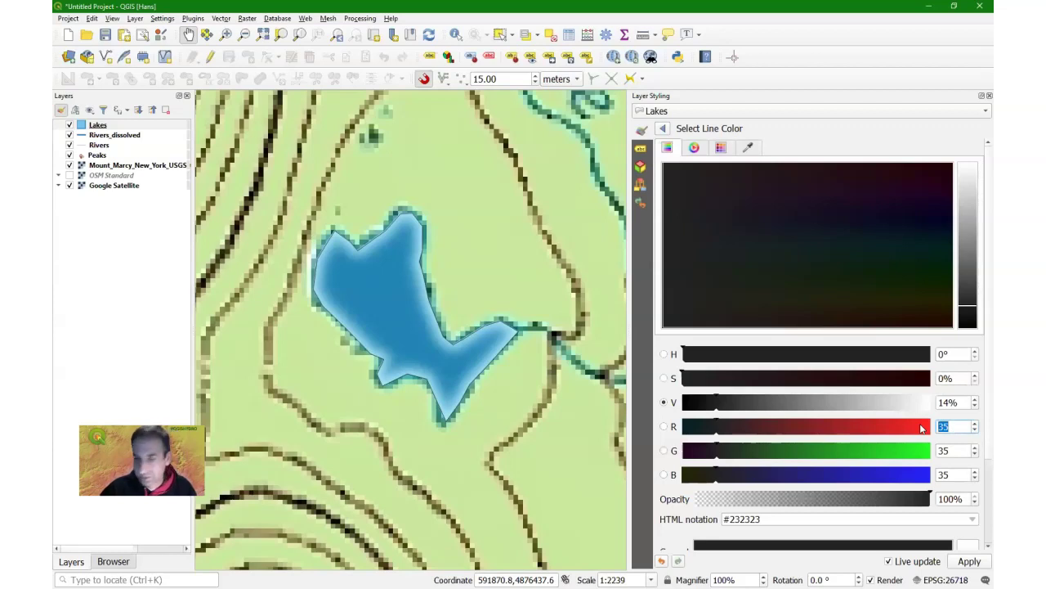
type("31")
double_click(944, 450)
type("133")
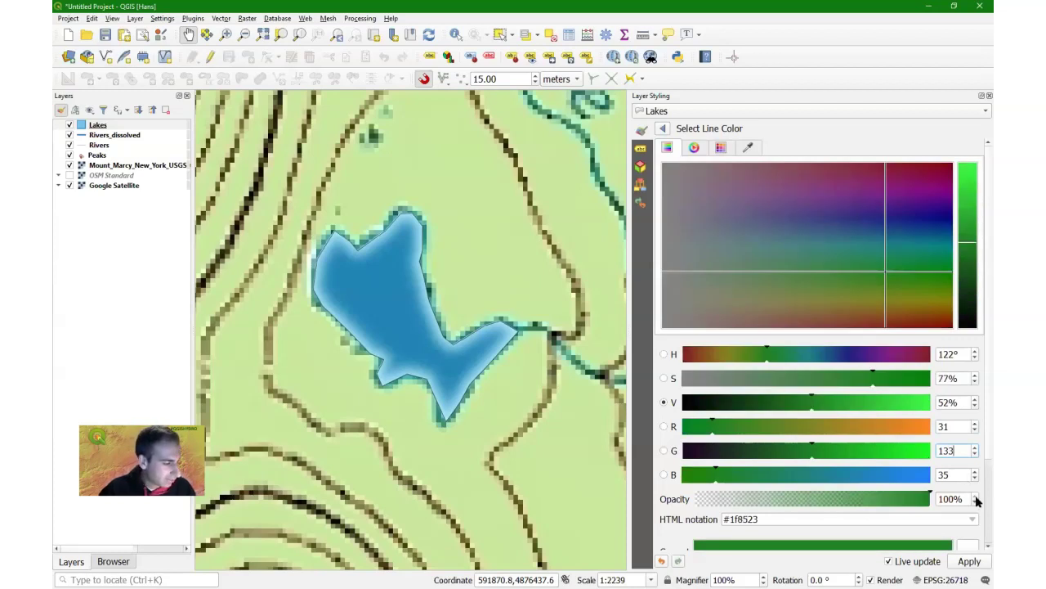
double_click(944, 474)
type("180")
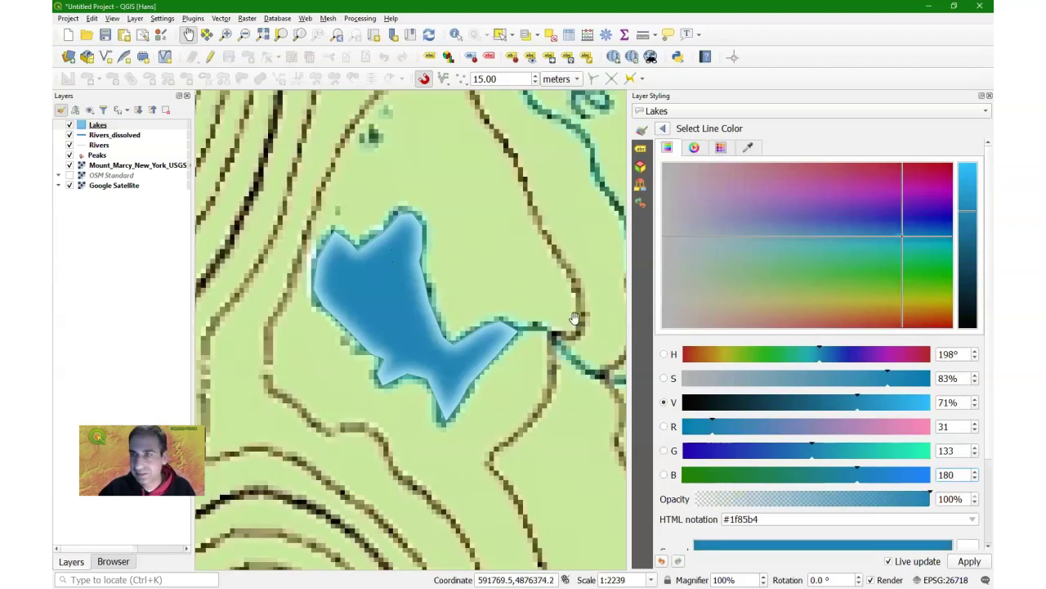
left_click(663, 129)
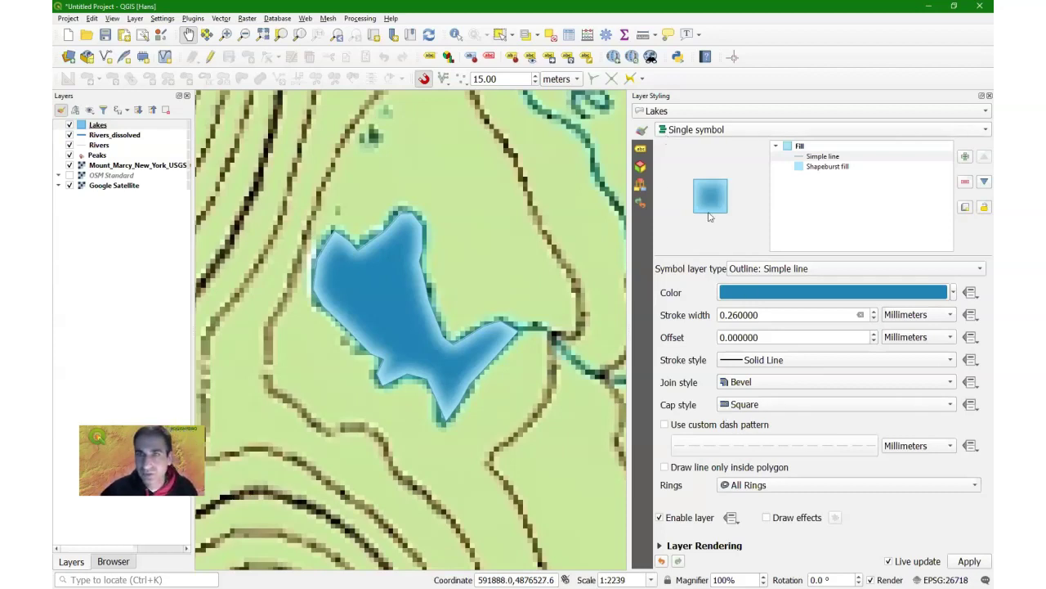
- Enable Single labels for the Lakes layer using the Name field
left_click(642, 152)
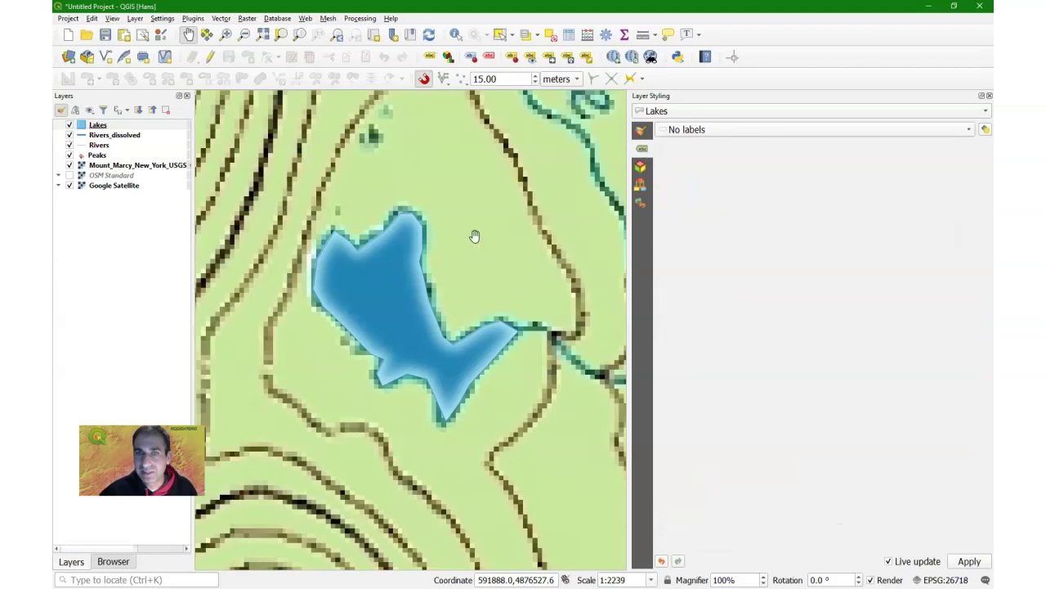
scroll(426, 246, "down", 1)
left_click(694, 129)
left_click(701, 145)
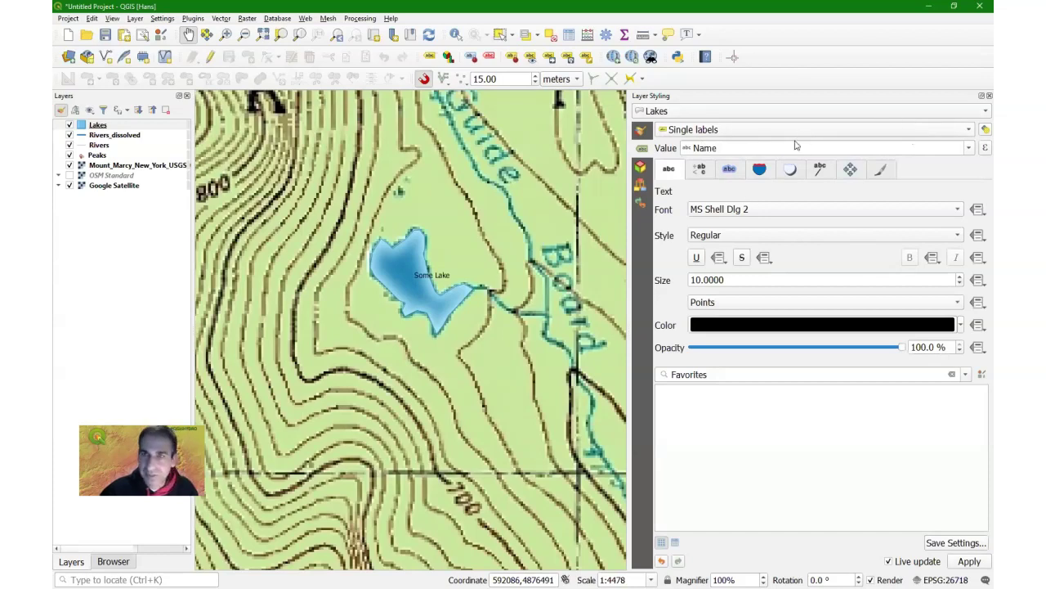
- Set the label text colour to white, RGB 255, 255, 255
left_click(725, 327)
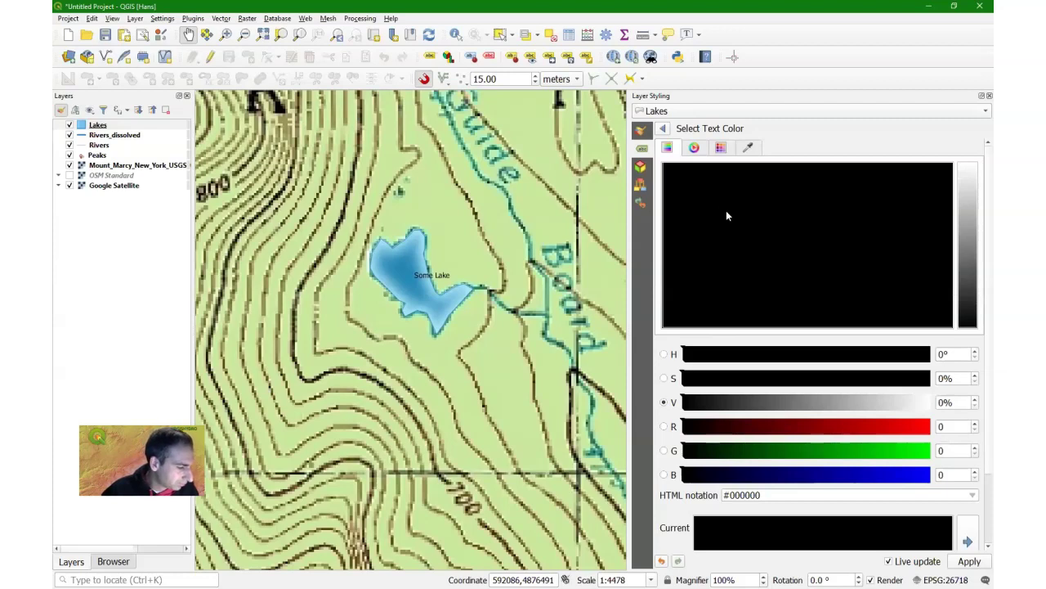
double_click(948, 426)
type("255")
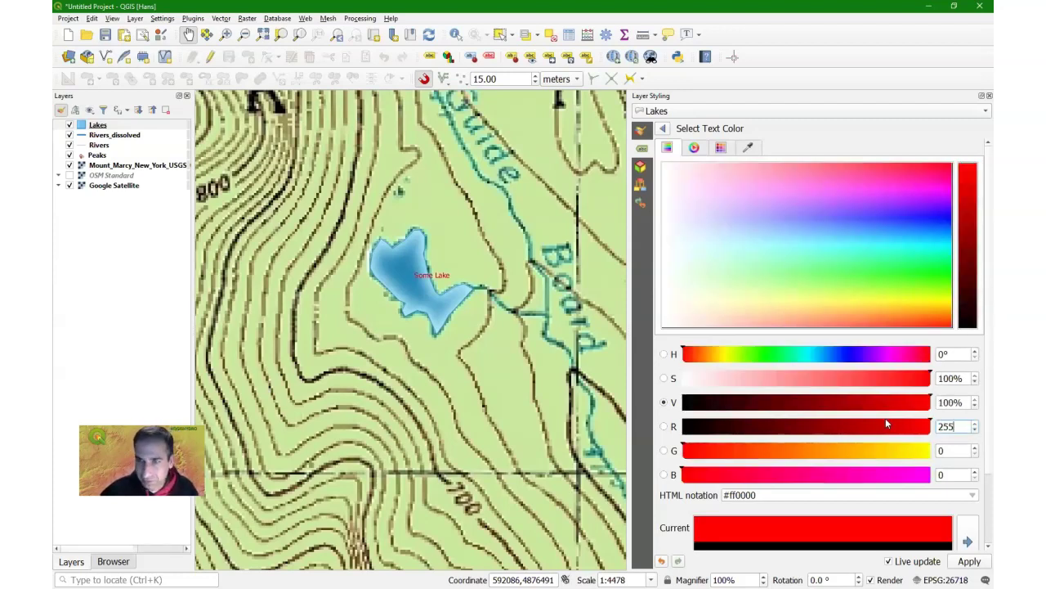
double_click(950, 452)
type("255")
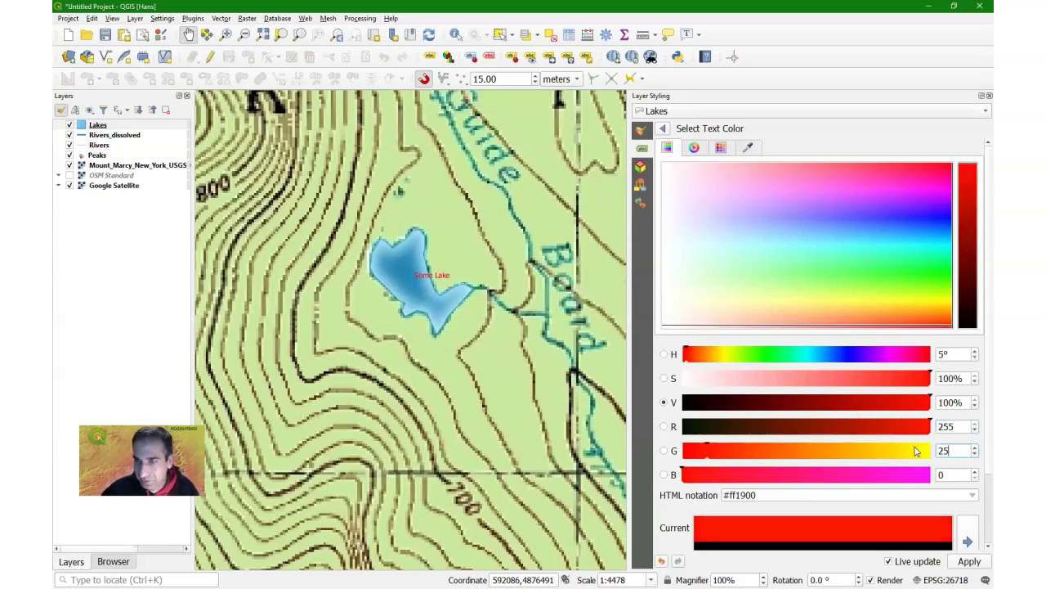
key("Tab")
type("255")
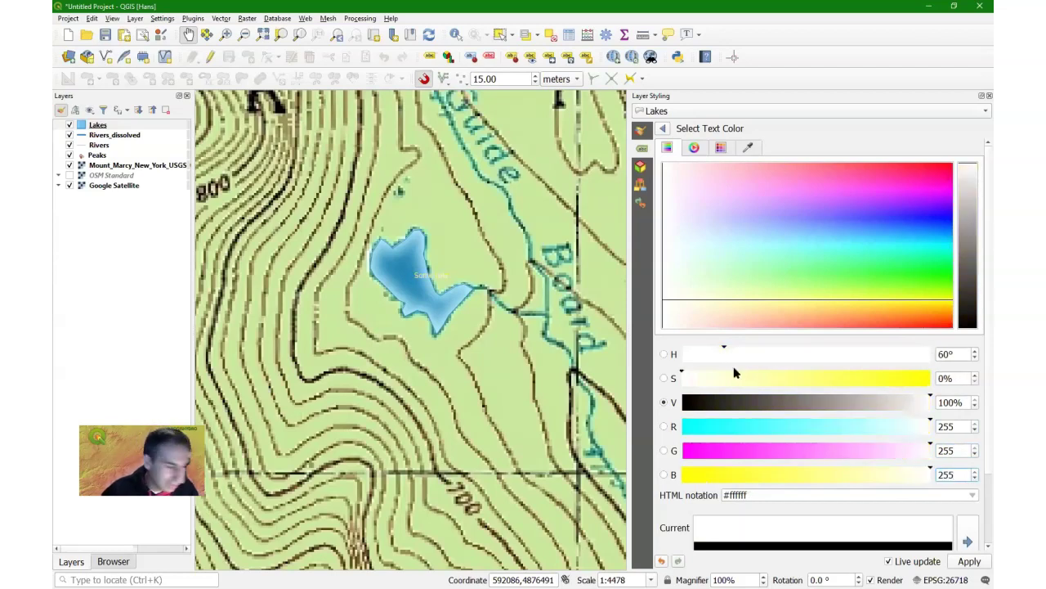
left_click(663, 129)
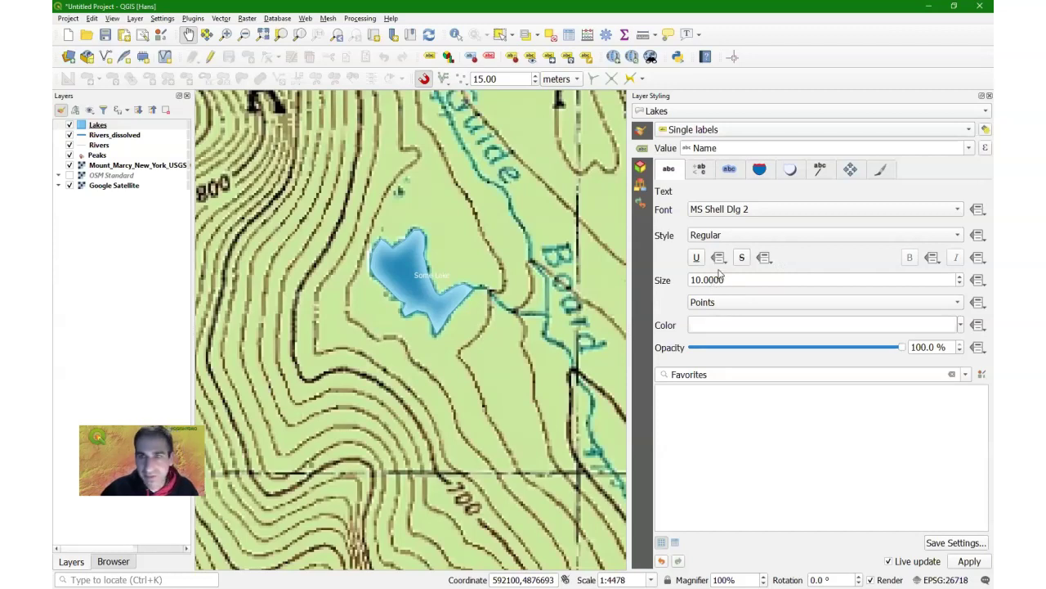
- Make the lake labels Bold and set placement to Horizontal (slow)
left_click(708, 237)
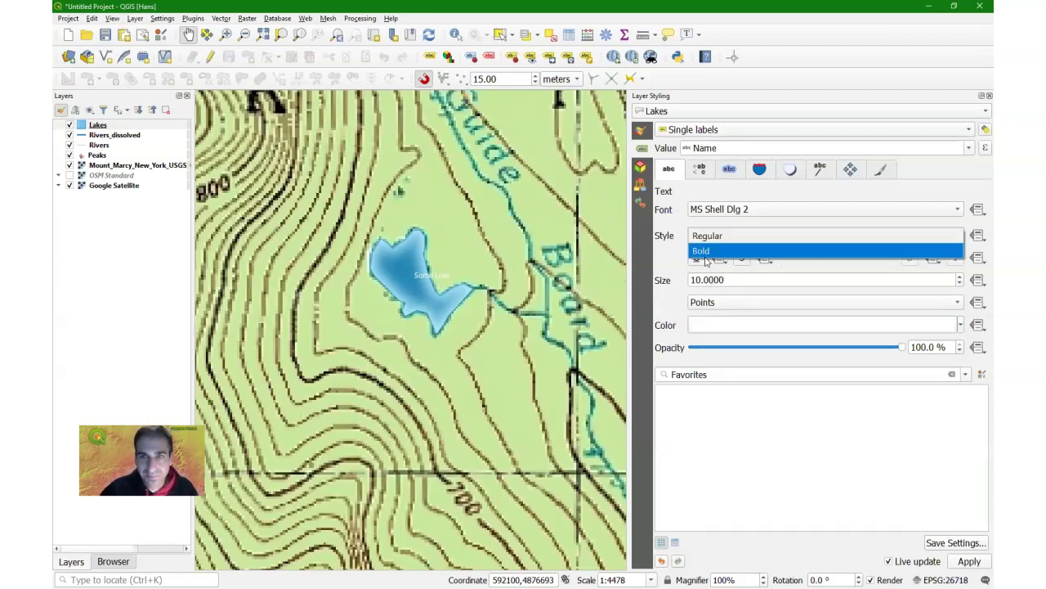
left_click(705, 255)
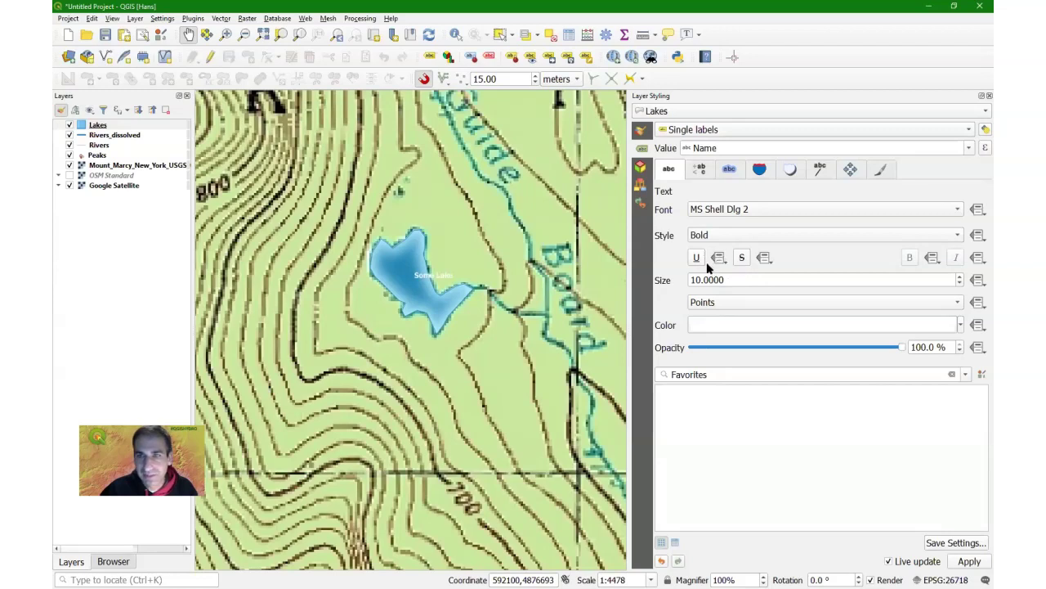
left_click(711, 236)
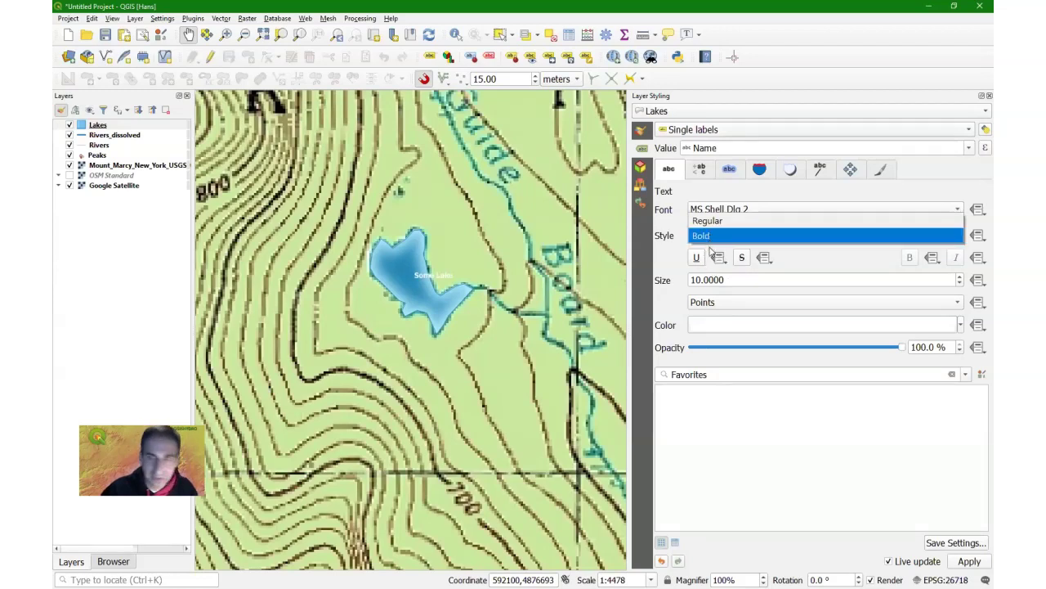
left_click(711, 236)
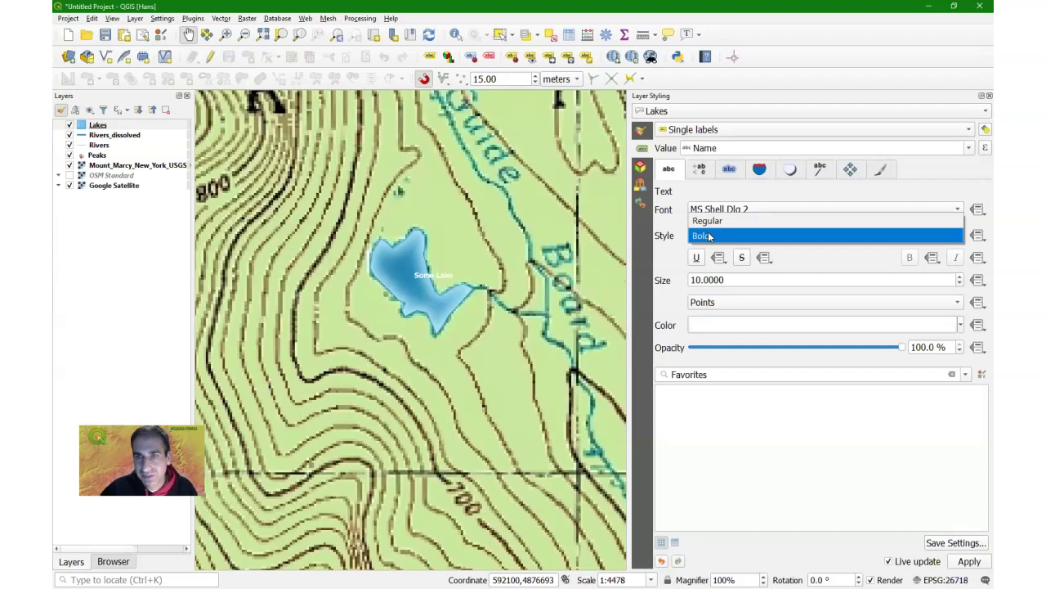
left_click(660, 237)
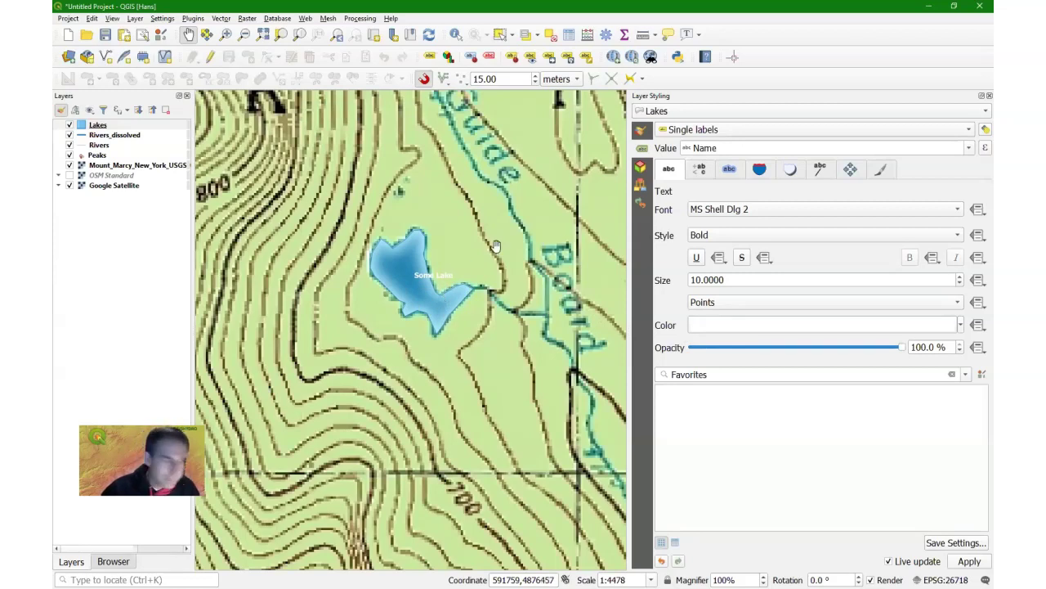
left_click(850, 168)
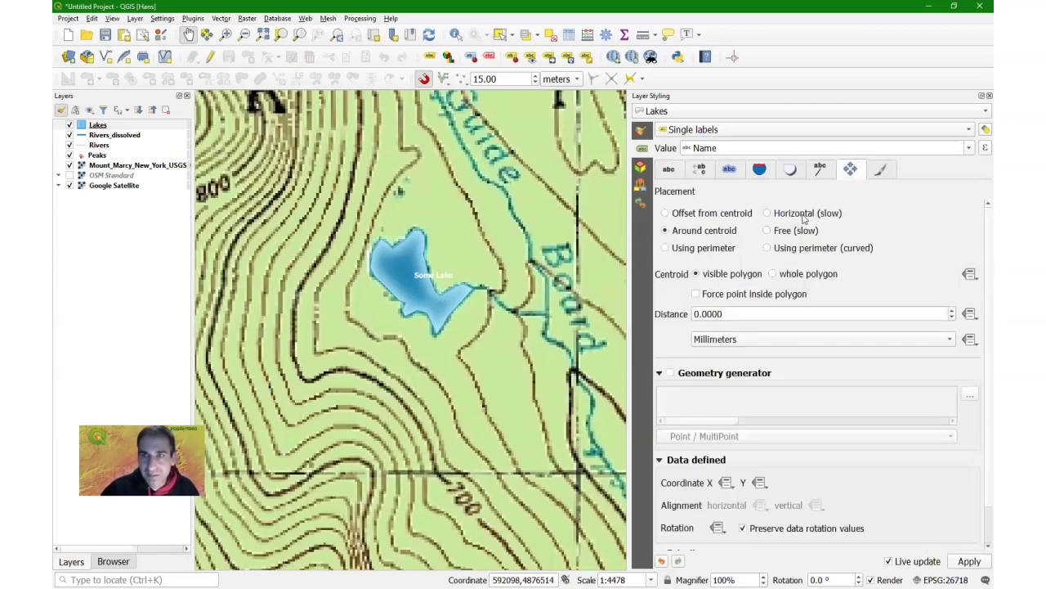
left_click(771, 212)
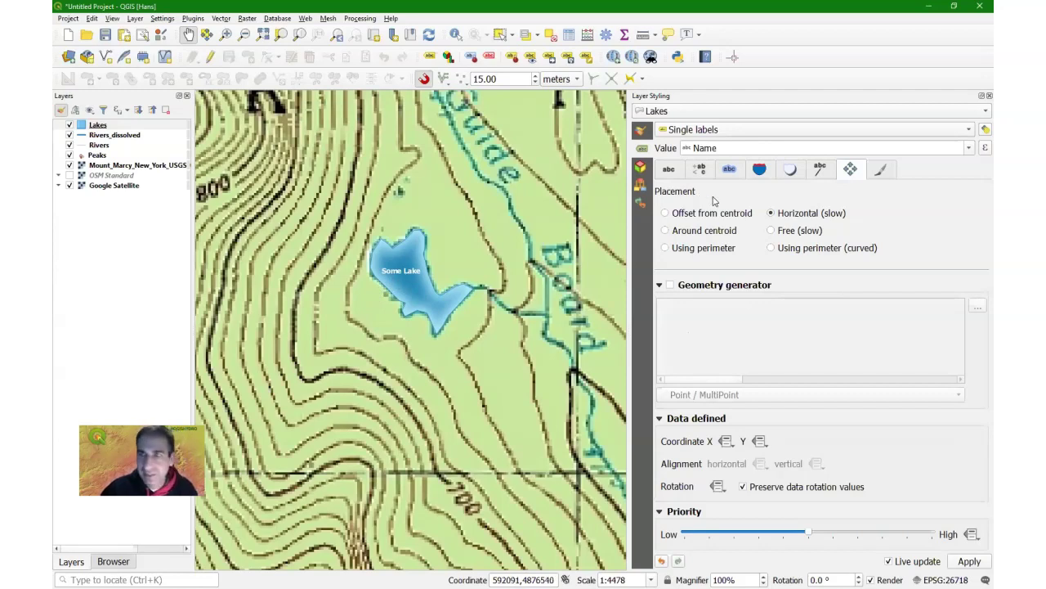
- Inspect the label Formatting line-wrap length and wrap character settings
left_click(701, 174)
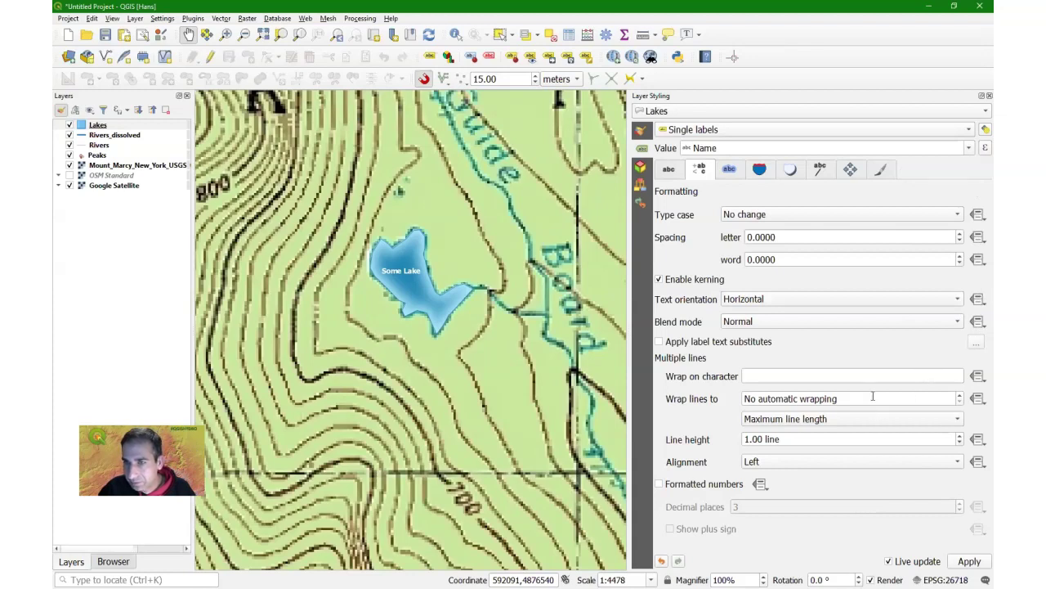
left_click(930, 401)
double_click(899, 398)
left_click(761, 381)
left_click(768, 370)
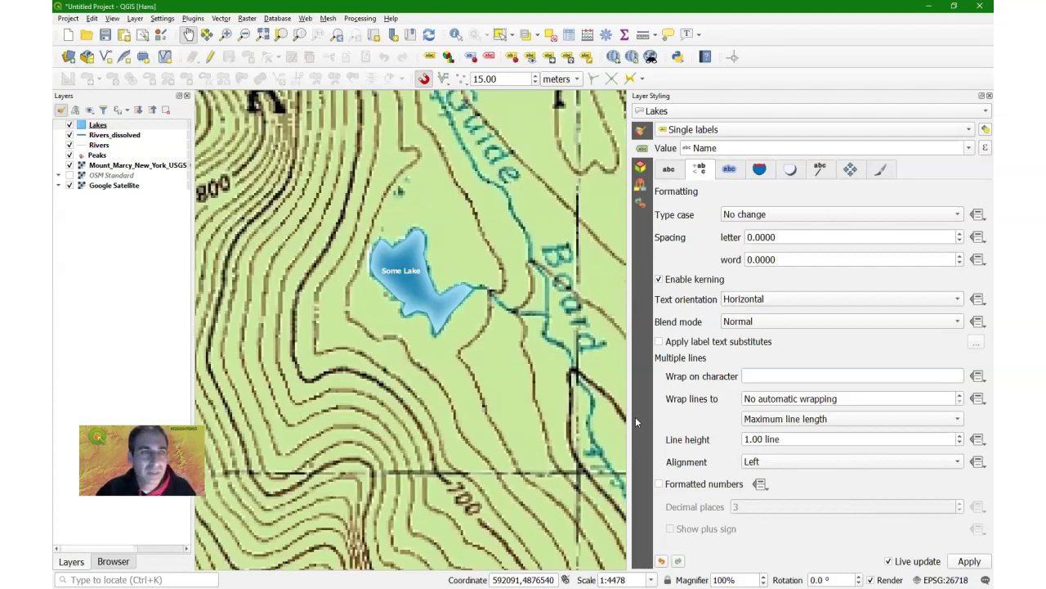
- Save the project via Save To > GeoPackage into mount_marcy.gpkg under the name Webinar1
left_click(68, 18)
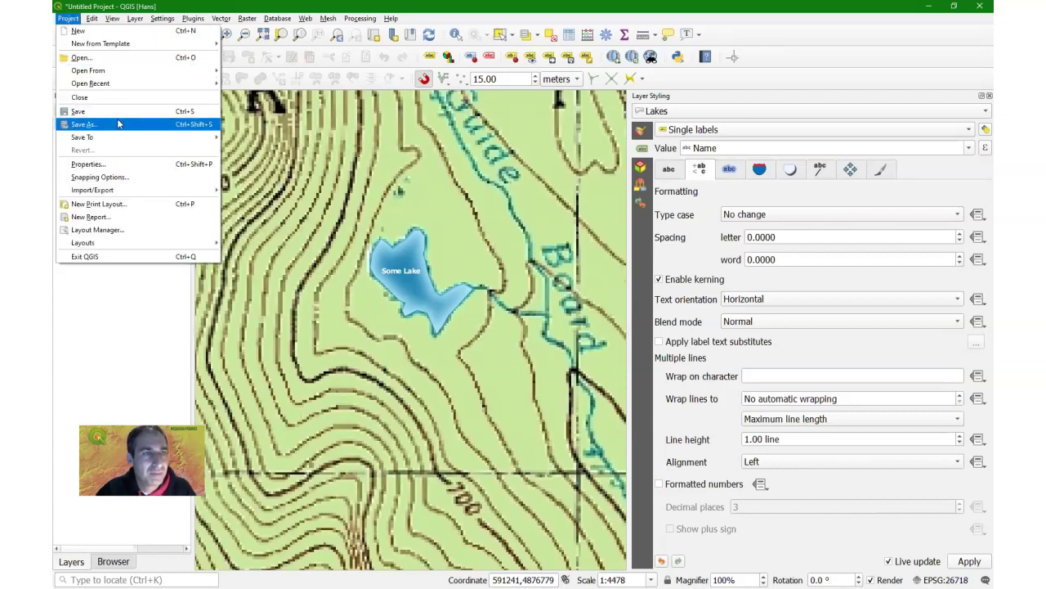
mouse_move(106, 139)
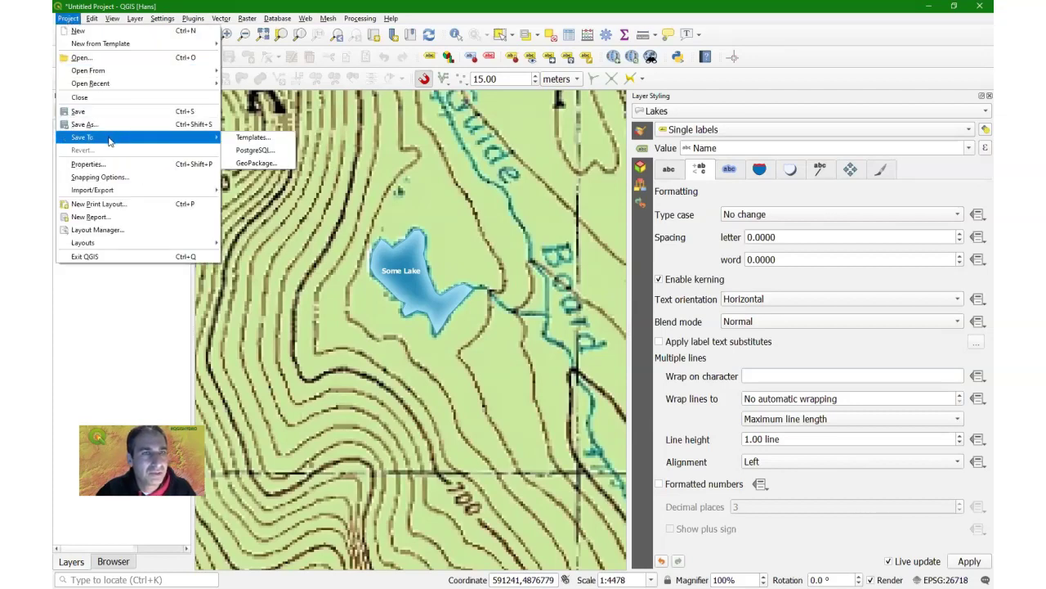
left_click(255, 162)
left_click(622, 273)
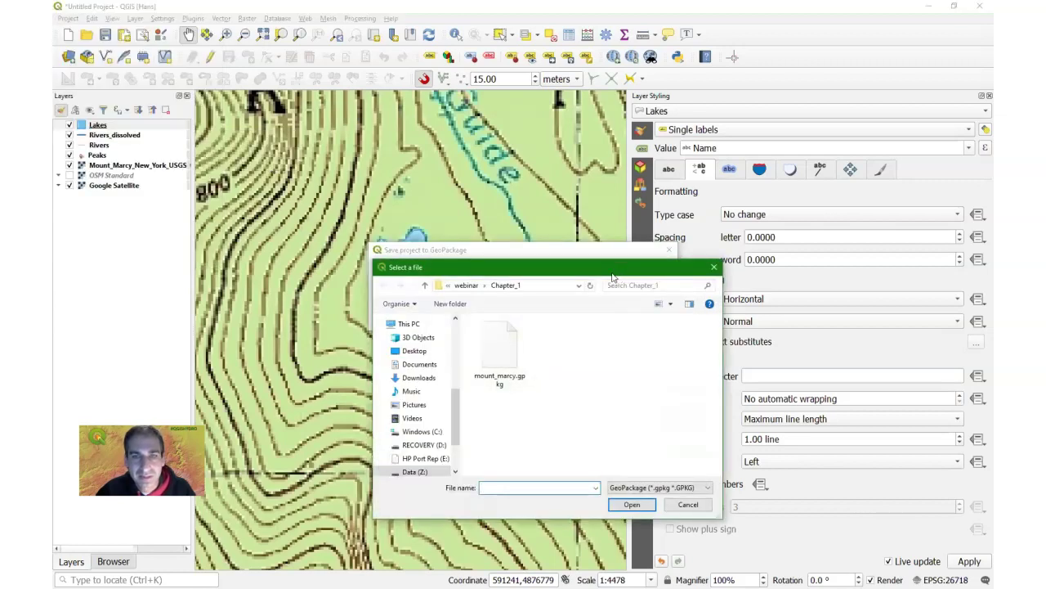
double_click(500, 352)
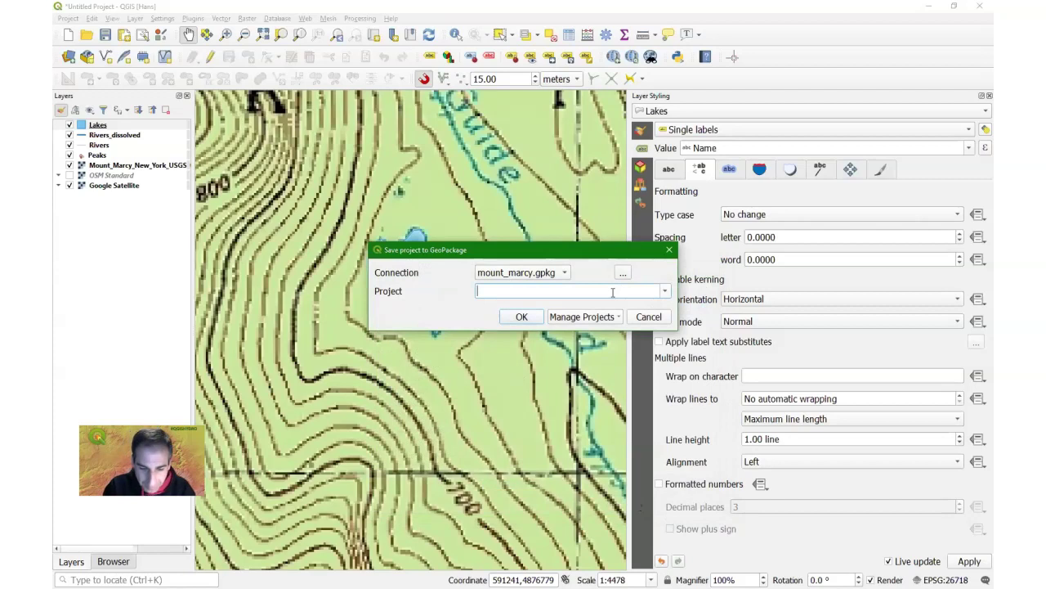
type("Mount_Mar")
key("BackSpace")
key("BackSpace")
key("BackSpace")
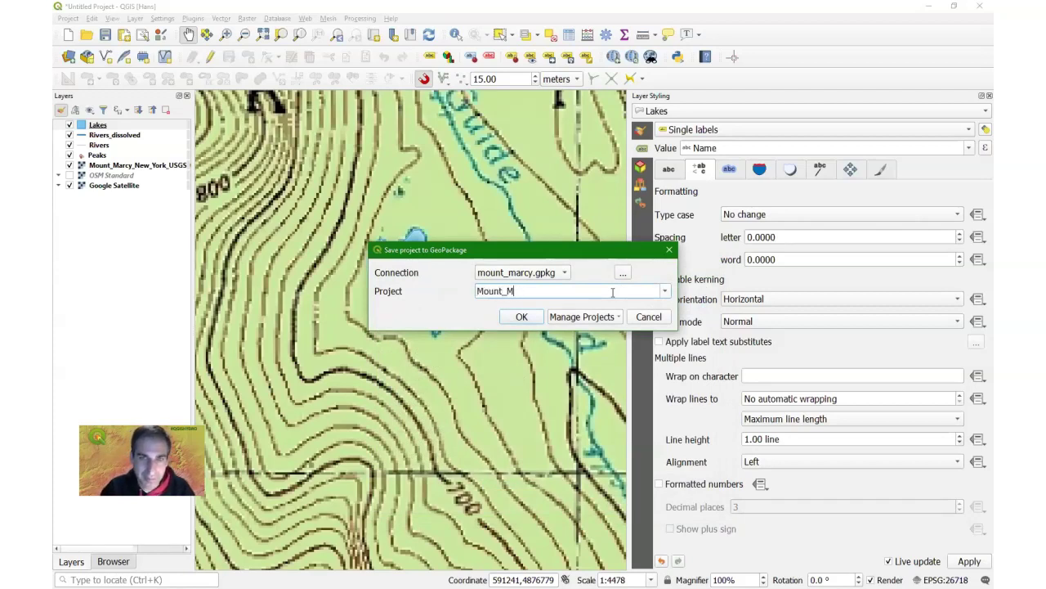
key("BackSpace")
key("BackSpace")
key("BackSpace")
key("BackSpace")
key("BackSpace")
type("Webinar1")
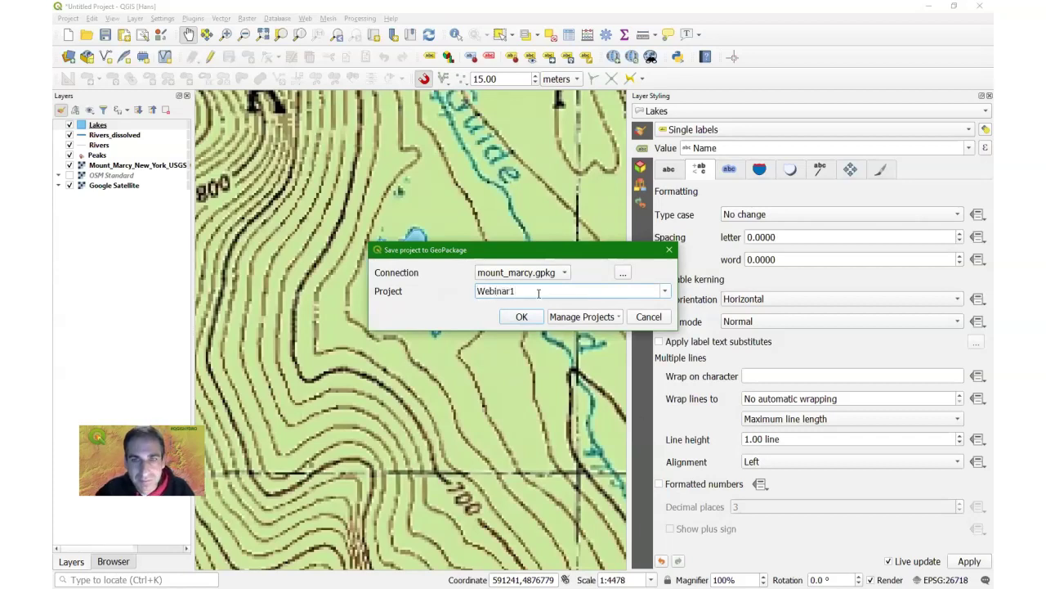
left_click(522, 316)
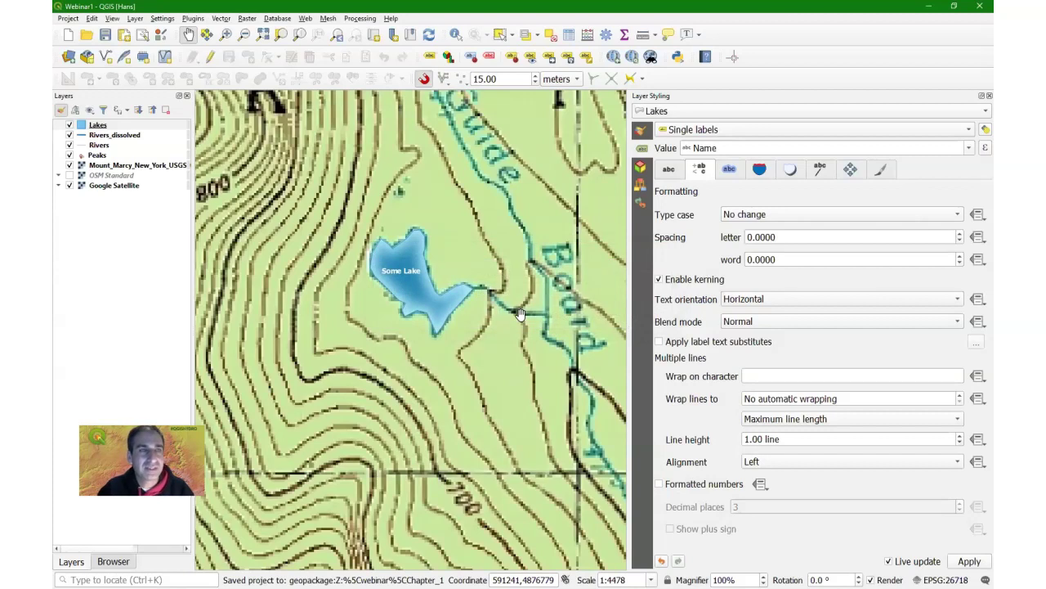
- Expand Z:\webinar\Chapter_1\mount_marcy.gpkg in the Browser panel to list its layers
left_click(112, 562)
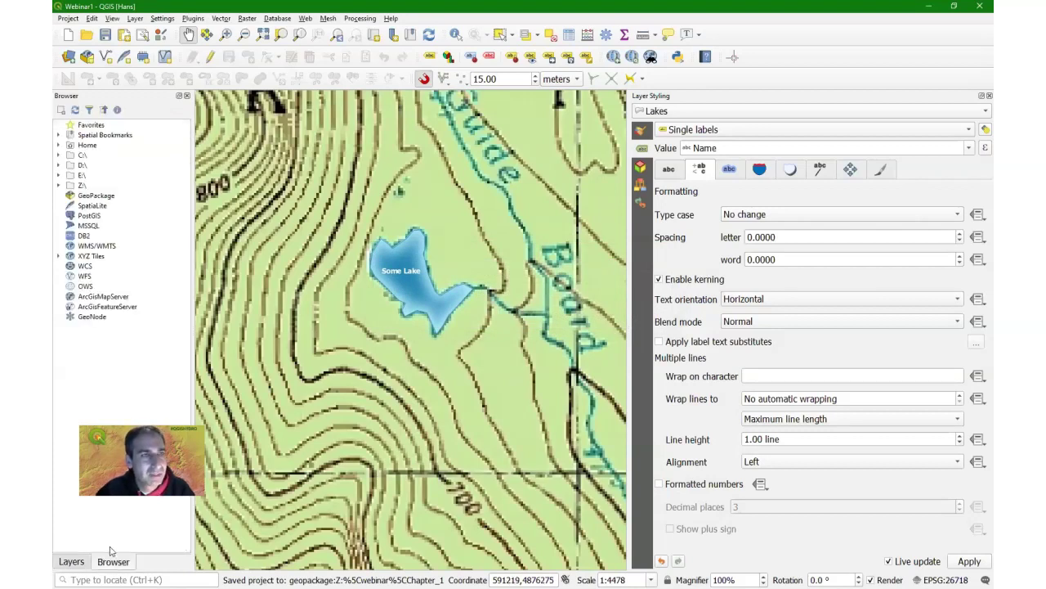
left_click(59, 185)
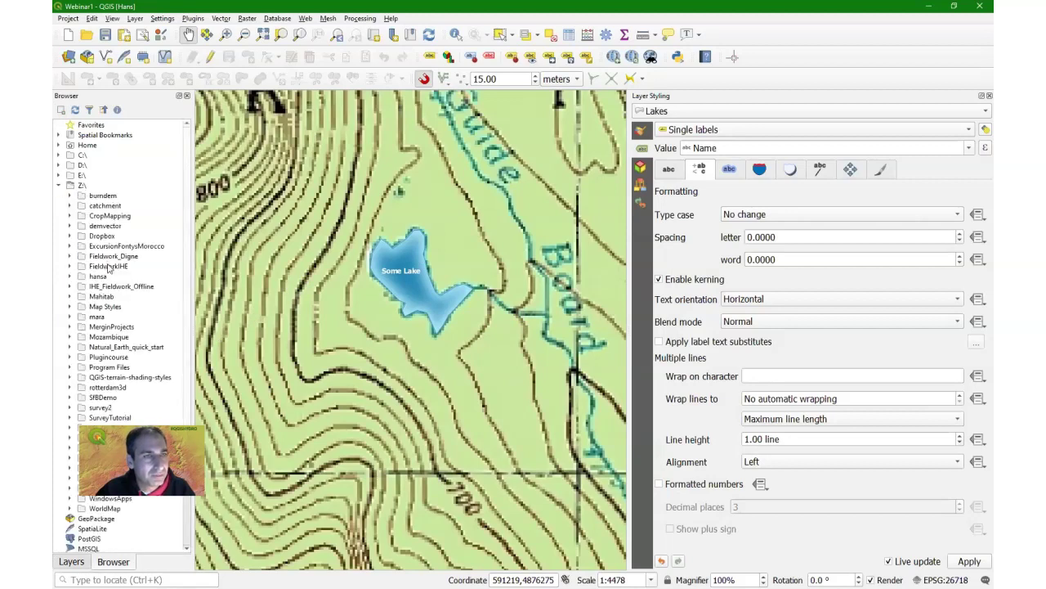
scroll(110, 351, "down", 3)
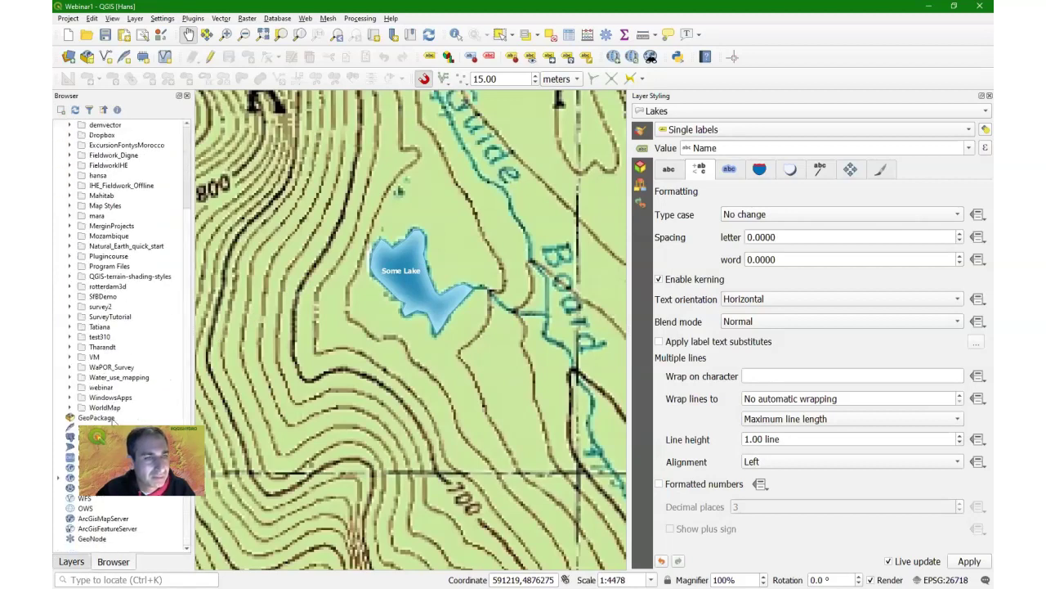
left_click(70, 387)
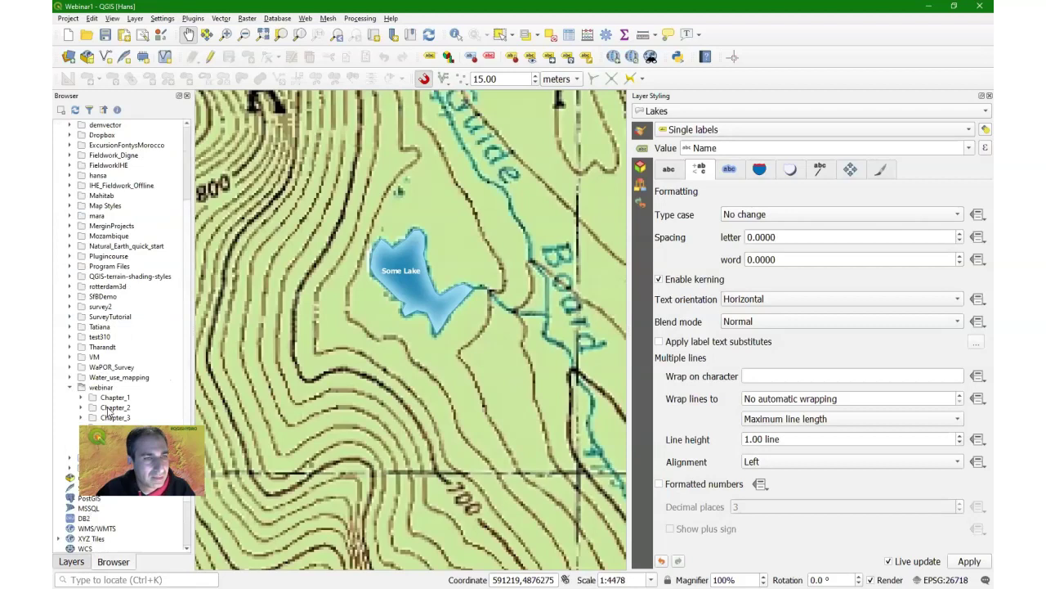
left_click(82, 398)
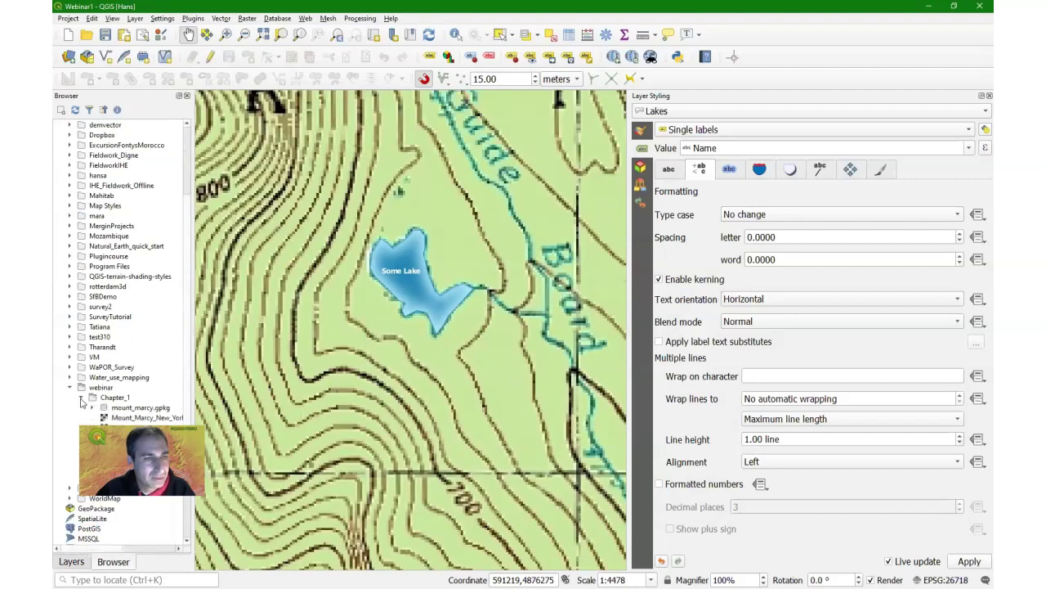
left_click(131, 410)
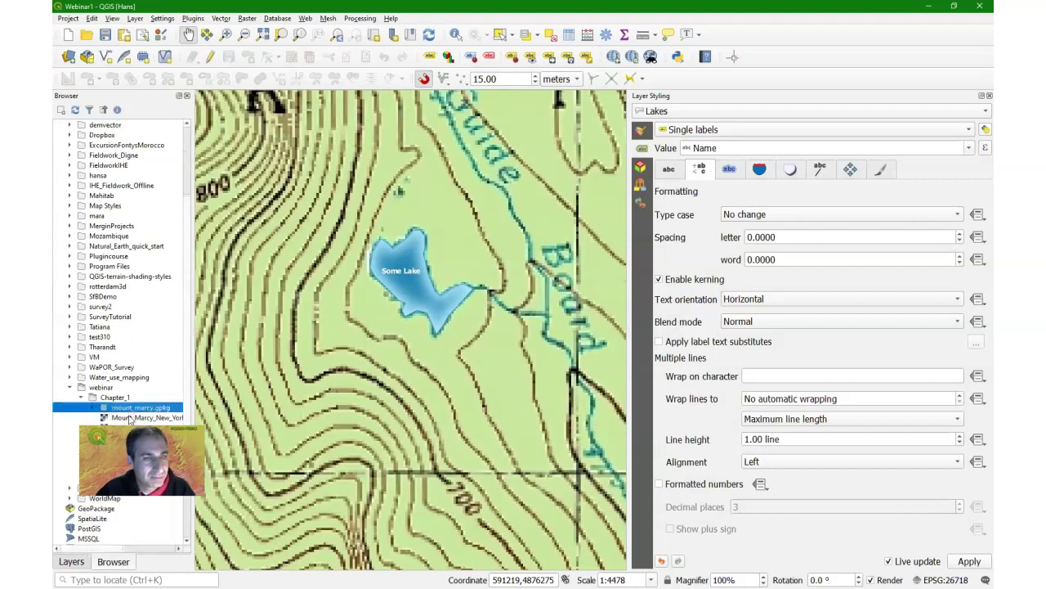
left_click(93, 407)
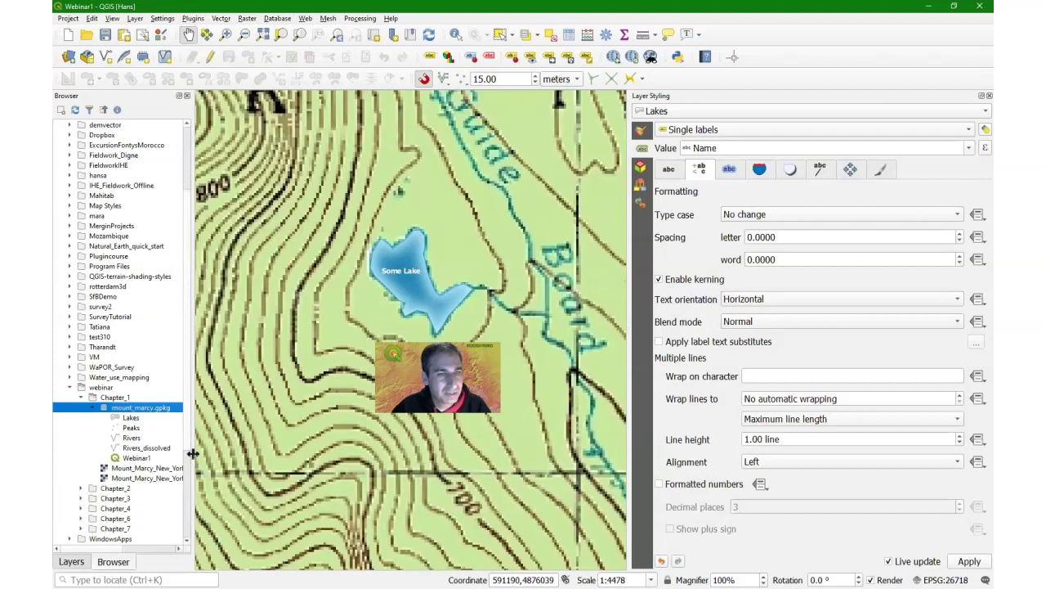
- Import the Mount_Marcy 1979_modified raster into mount_marcy.gpkg and acknowledge the success message
left_click_drag(193, 454, 290, 452)
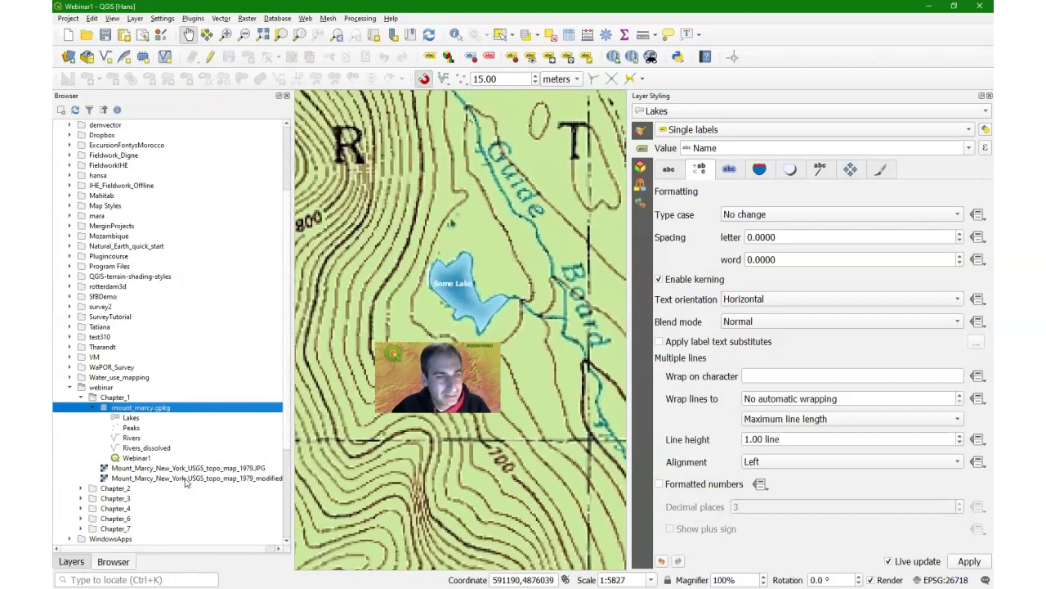
left_click(185, 479)
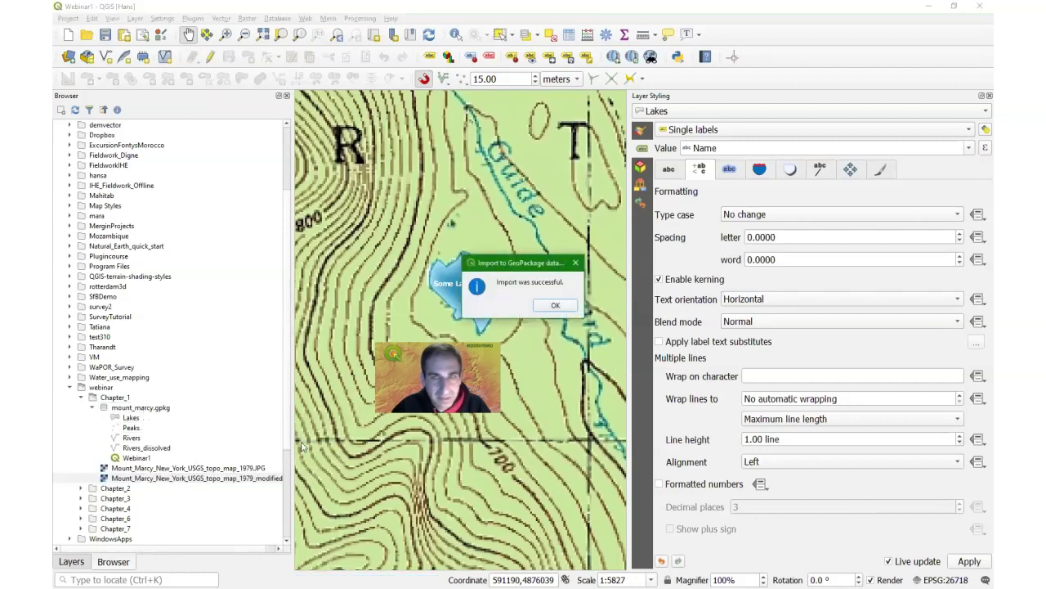
left_click(555, 305)
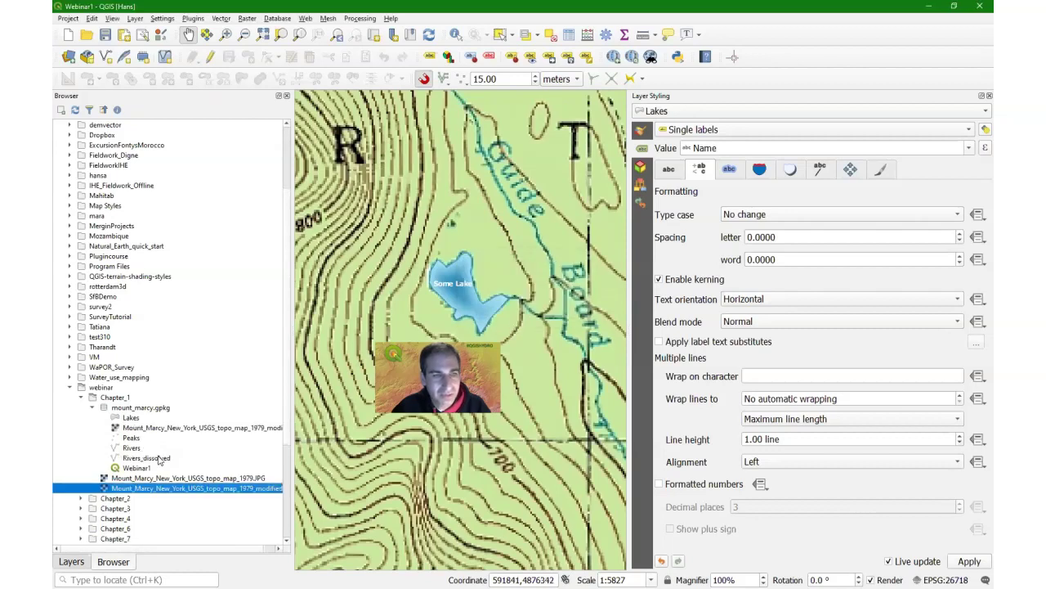